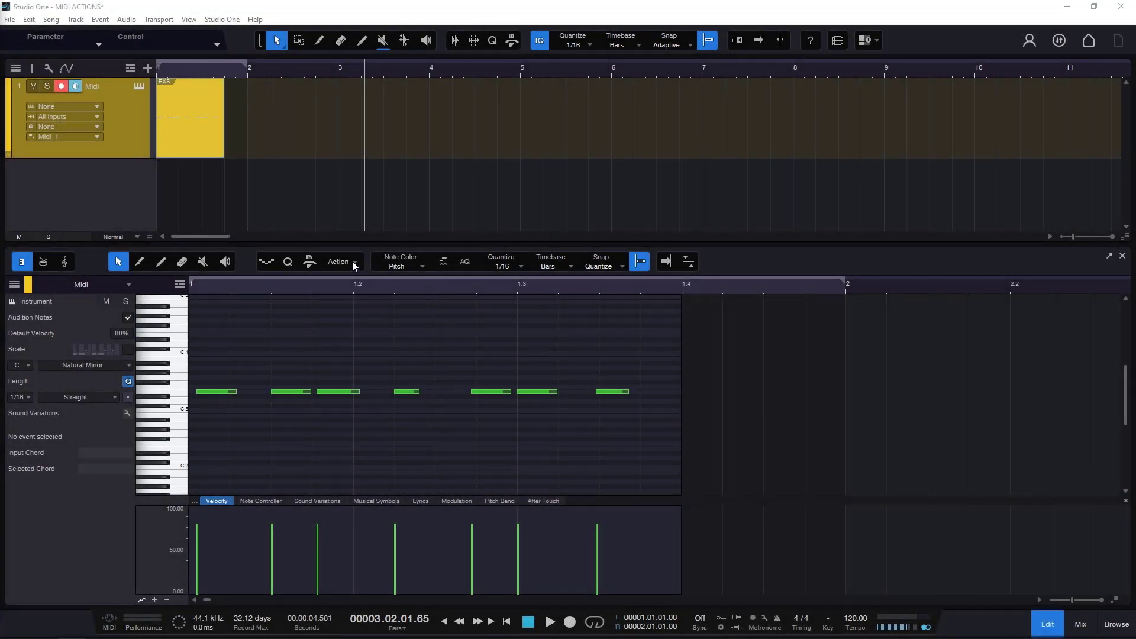
Step: View the grid, type, swing, strength and range options of Quantize Notes without applying them
click(352, 261)
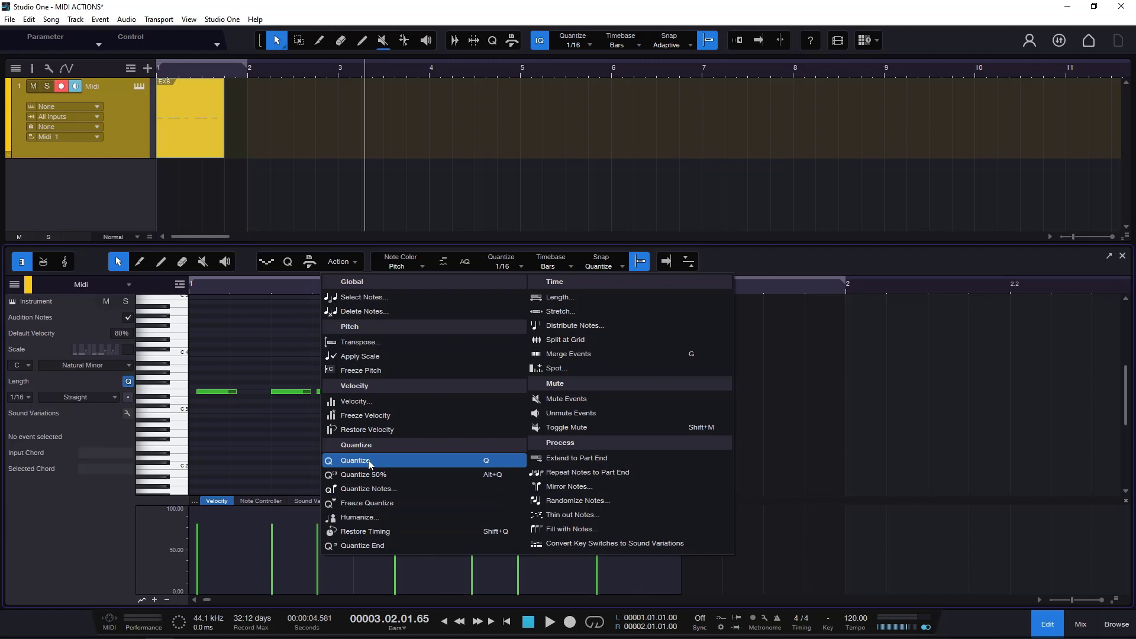
click(385, 491)
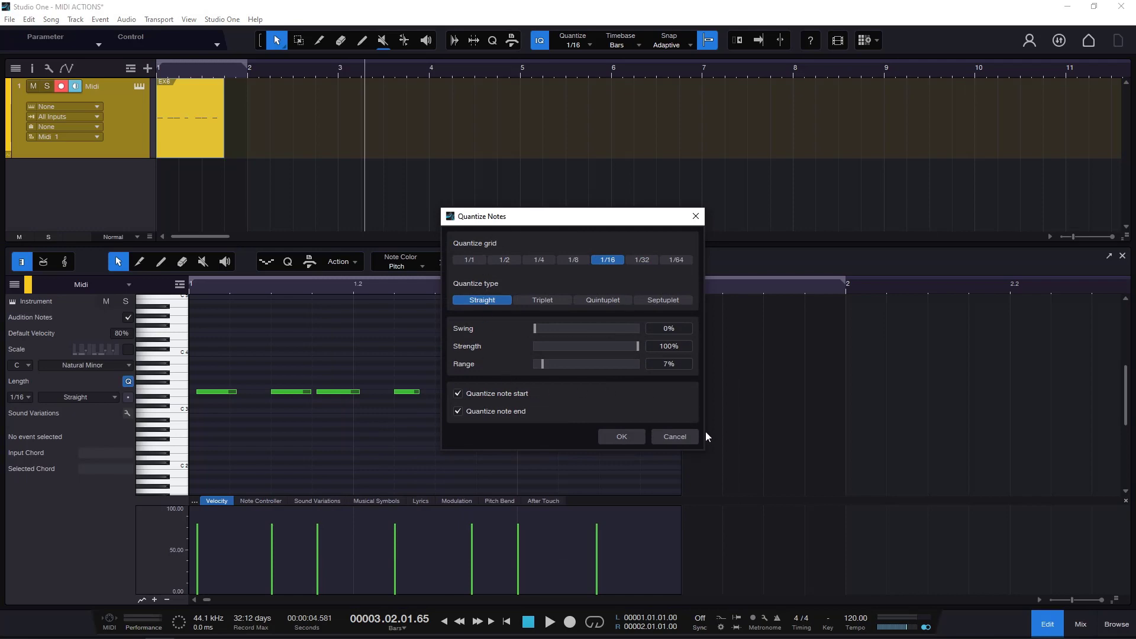
click(691, 436)
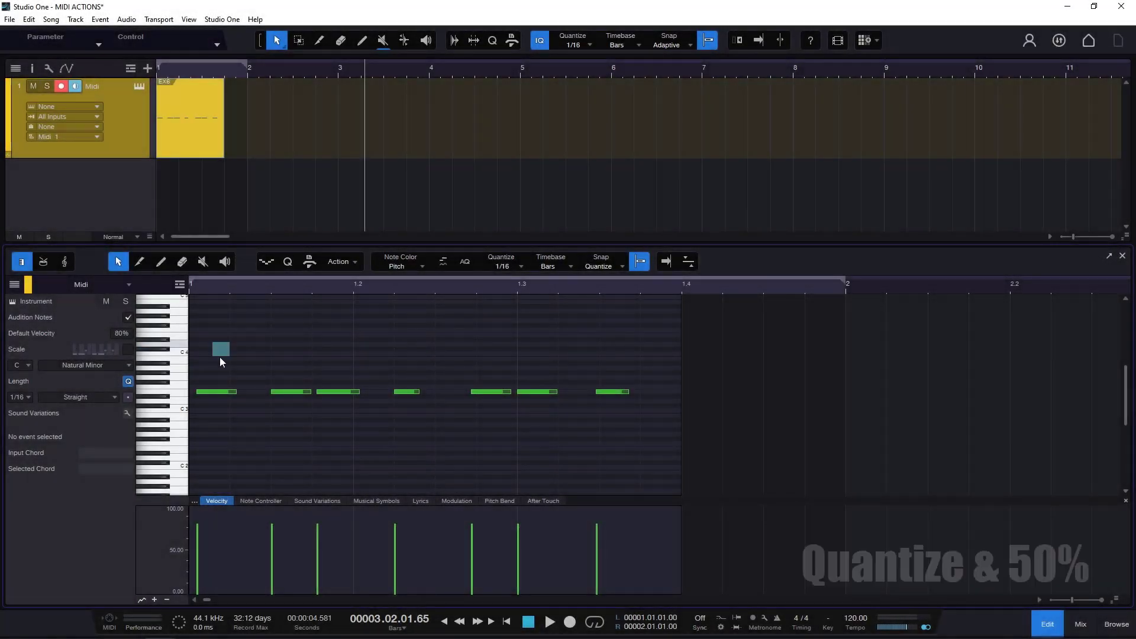
Step: Apply Quantize to the E3 notes on the 1/16 grid and undo it
drag(220, 358, 613, 413)
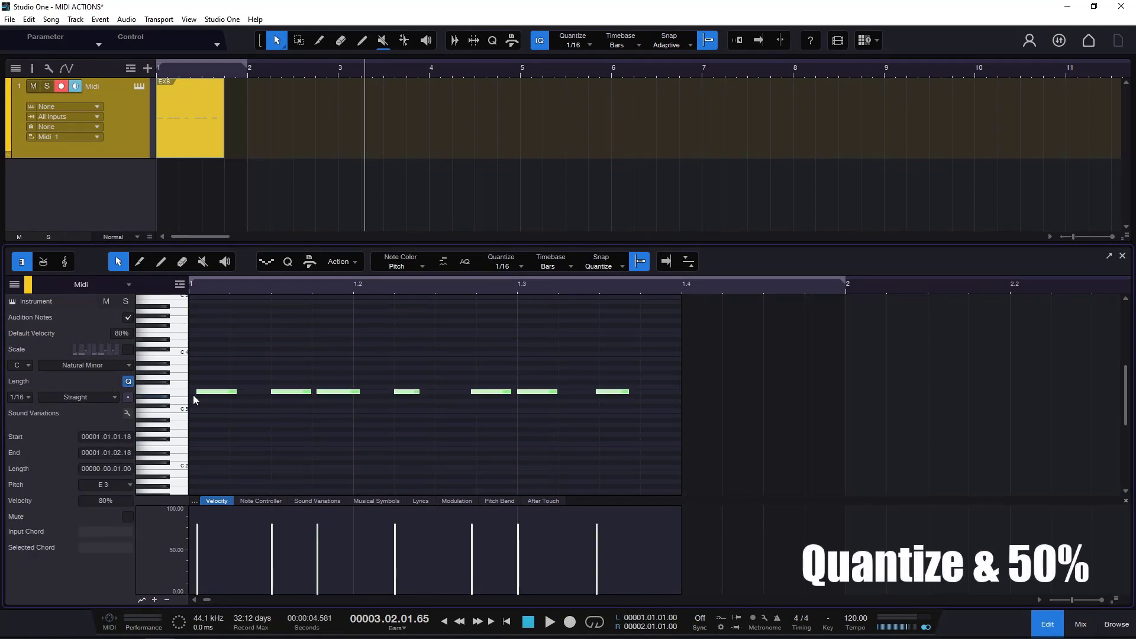
click(407, 403)
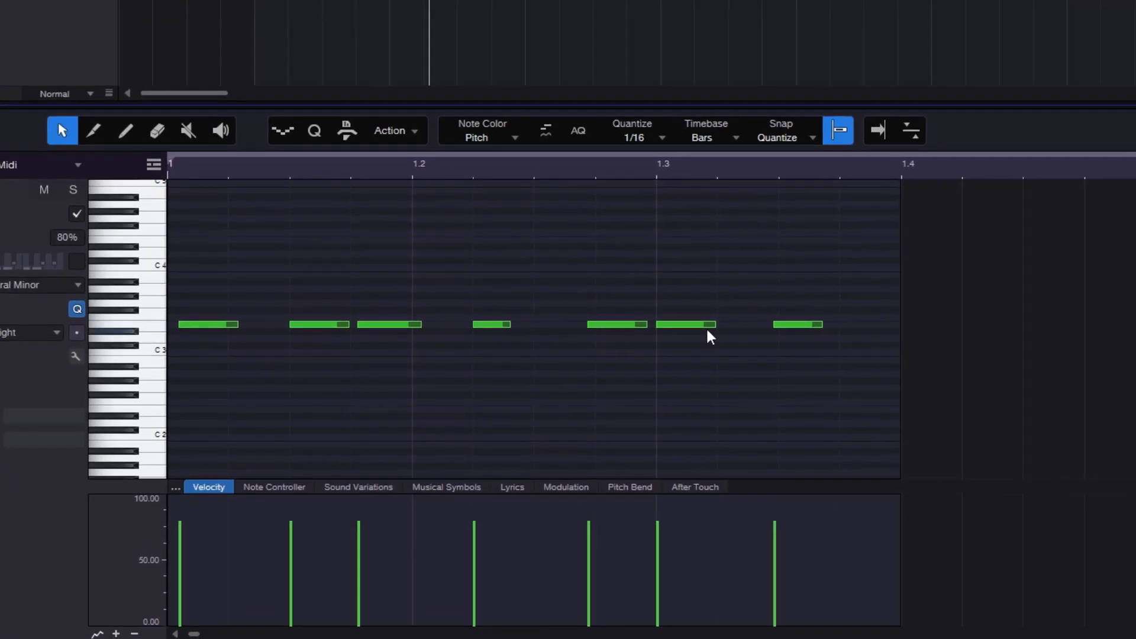
click(407, 131)
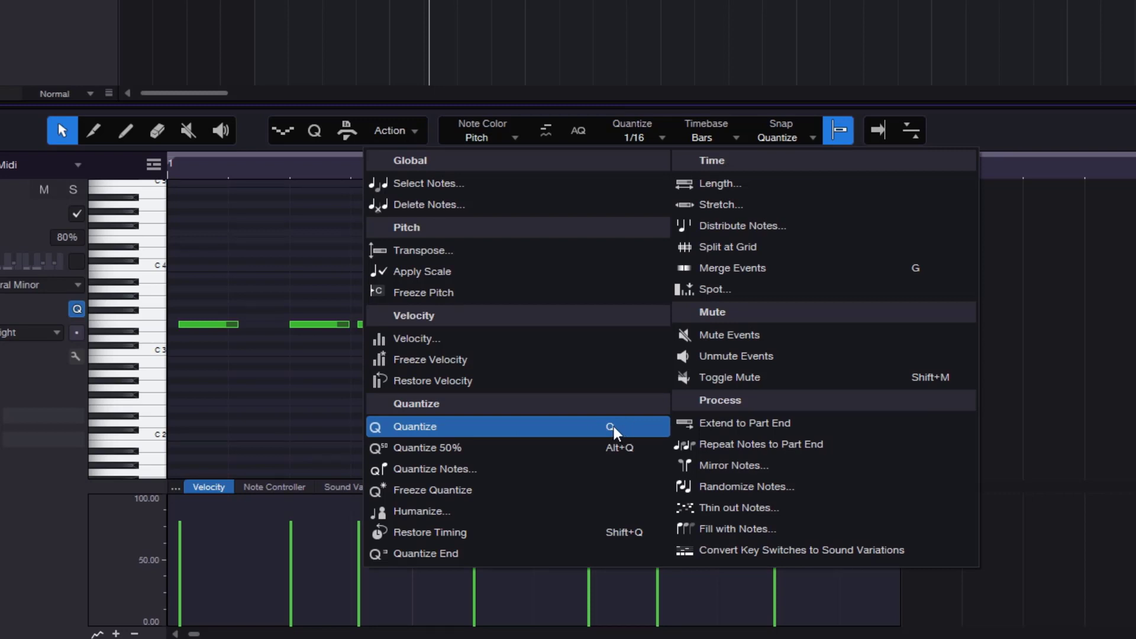
click(423, 430)
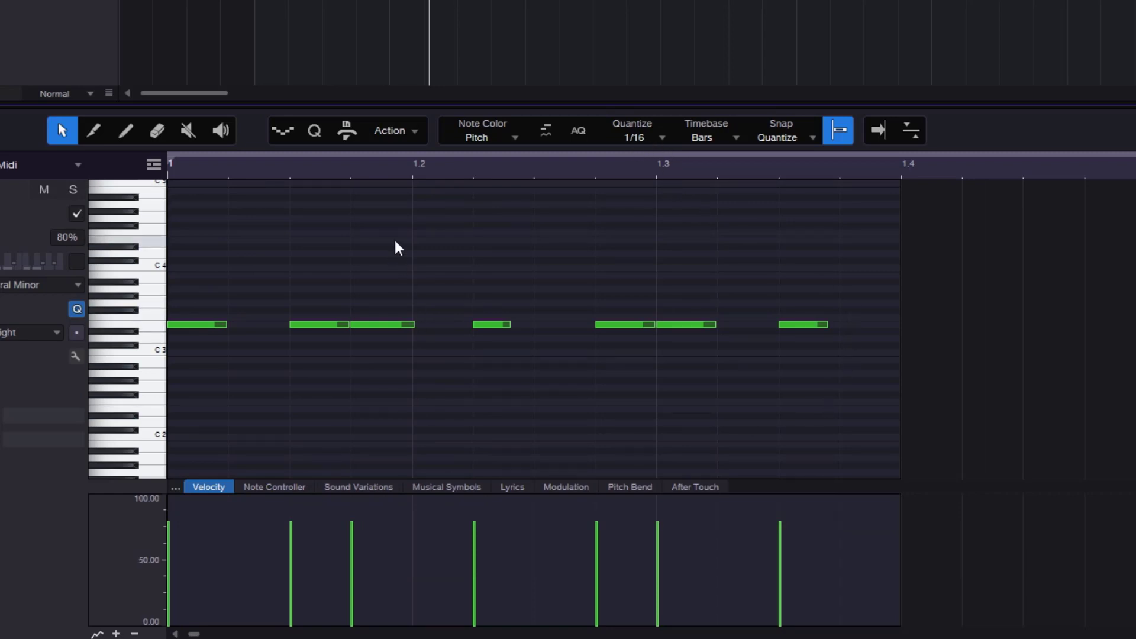
key(ctrl+z)
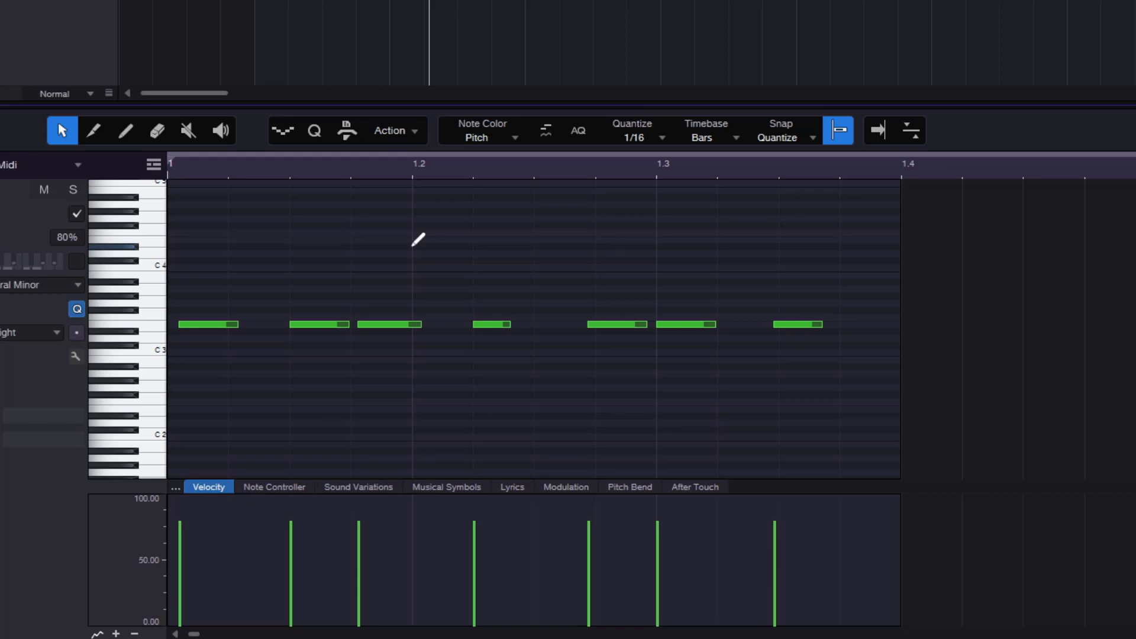
Step: Select all the notes, quantize them once more on the 1/16 grid, and undo the change
key(ctrl+a)
key(q)
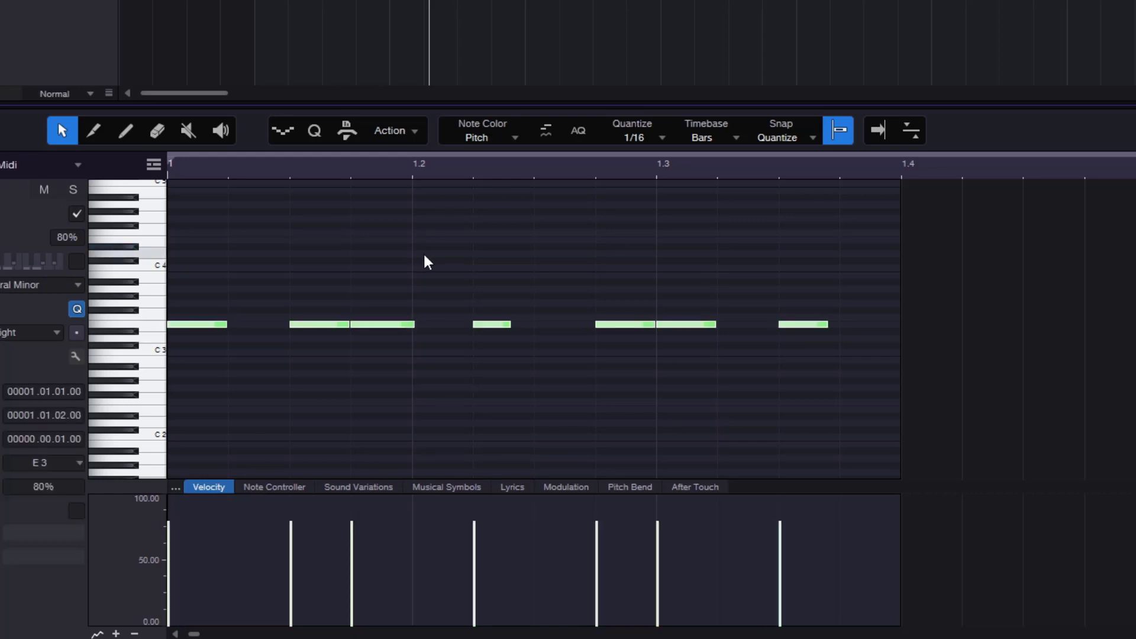
click(424, 256)
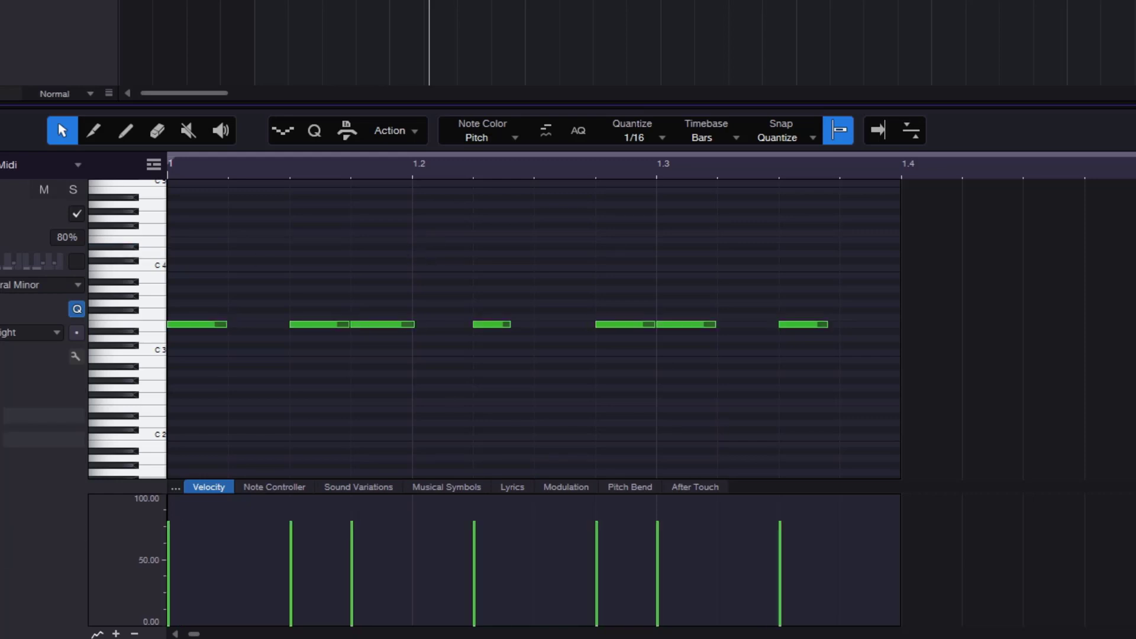
key(ctrl+z)
Step: Apply Quantize 50% to all the notes in the part and undo it
click(406, 131)
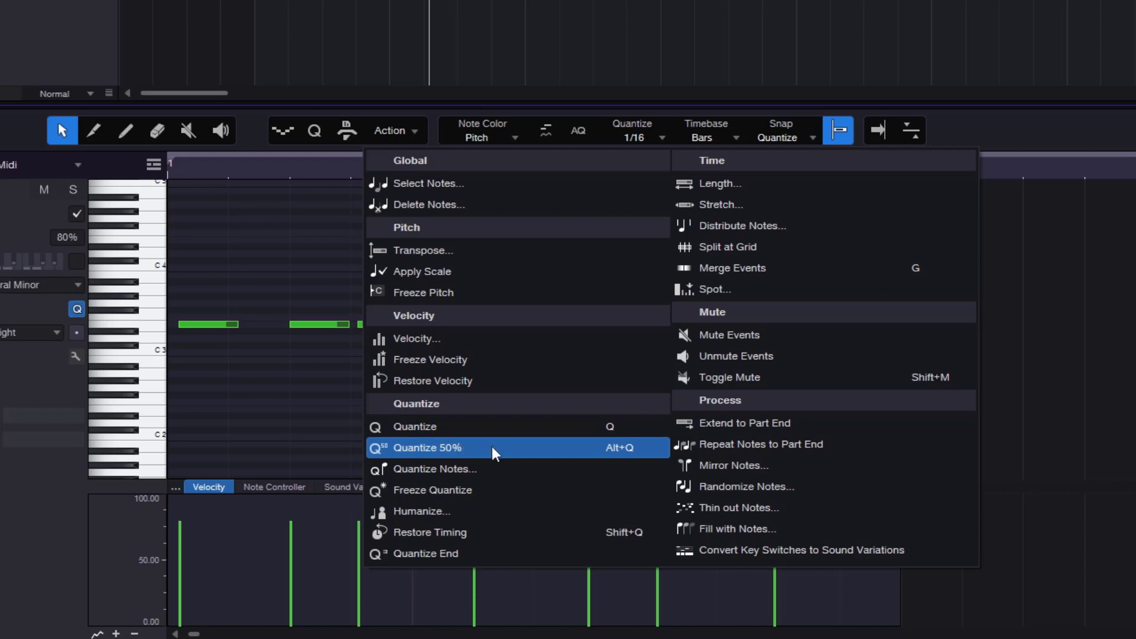
click(456, 446)
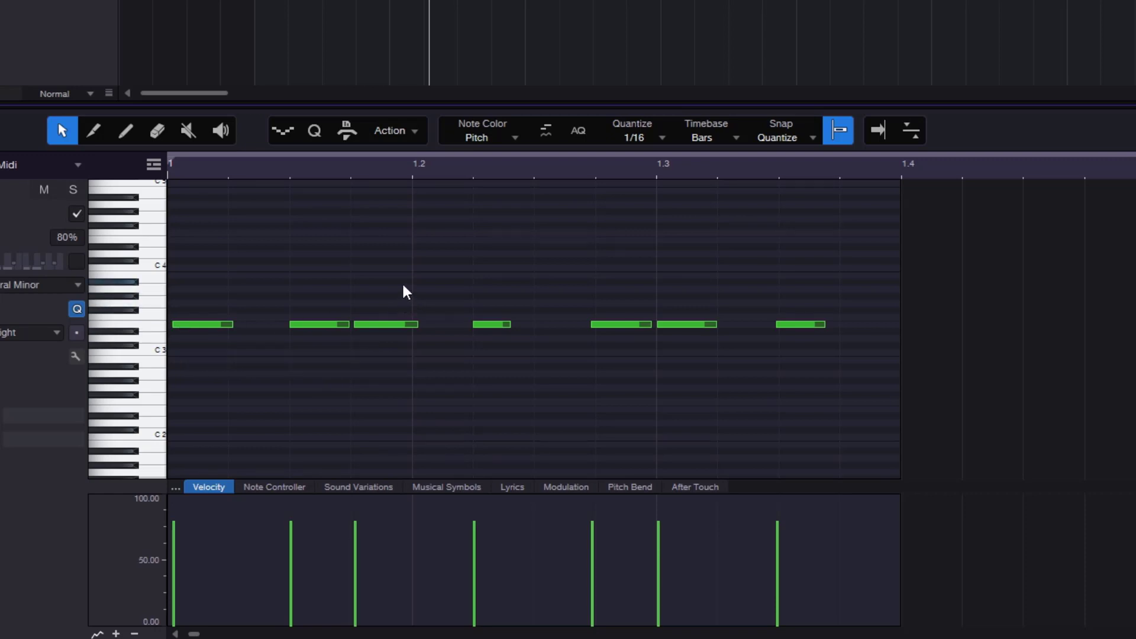
key(ctrl+z)
Step: Try Quantize 50% again on the selected notes
click(404, 134)
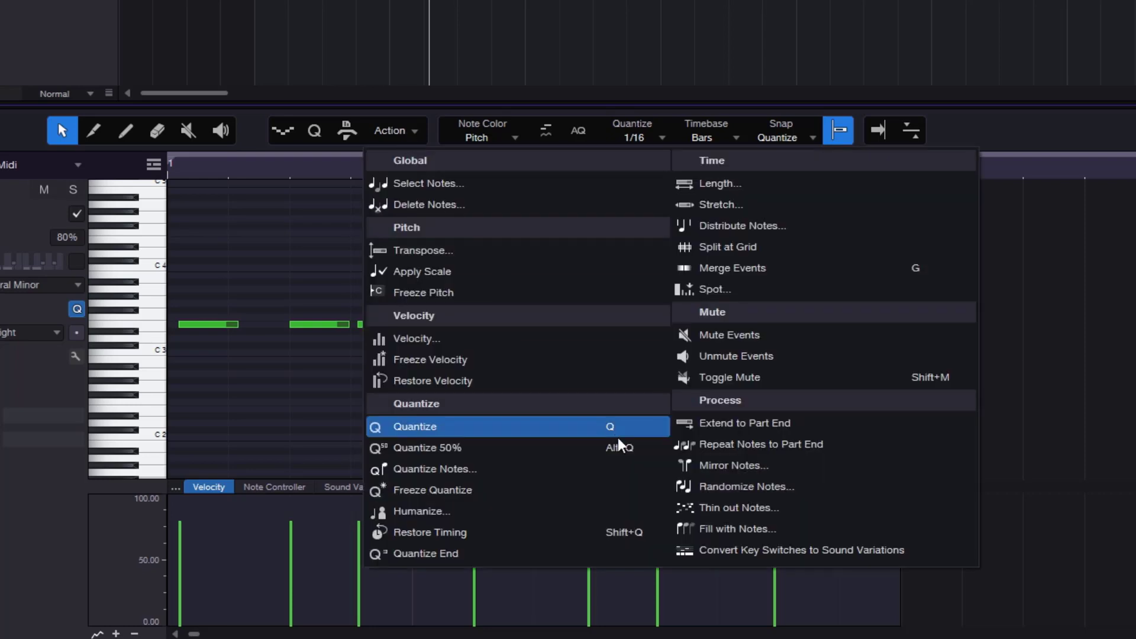
click(298, 243)
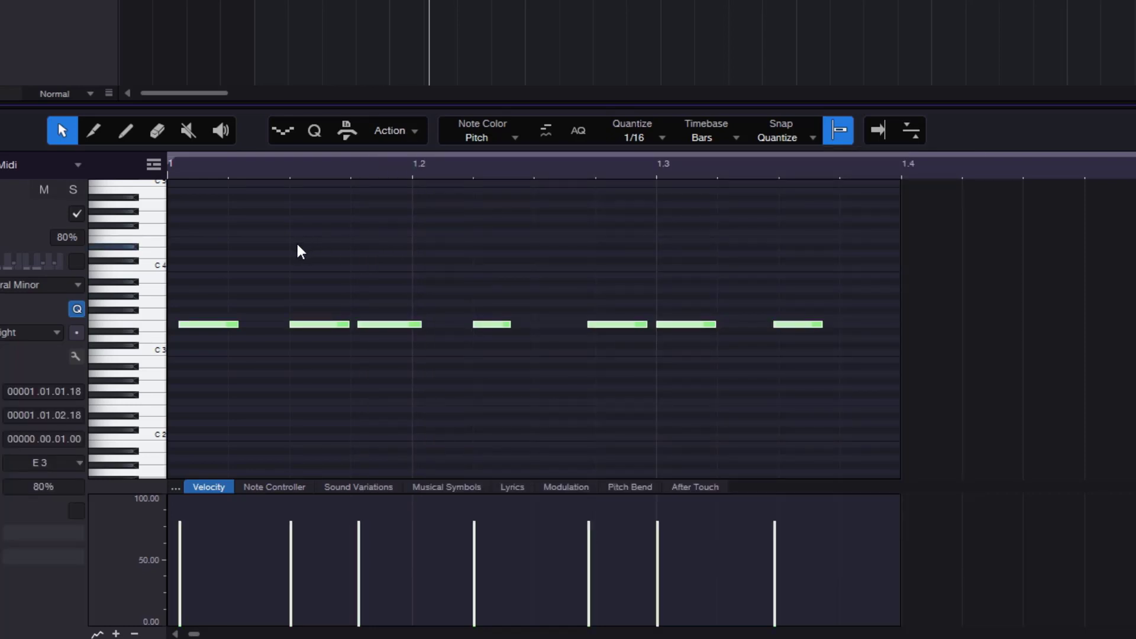
key(alt+q)
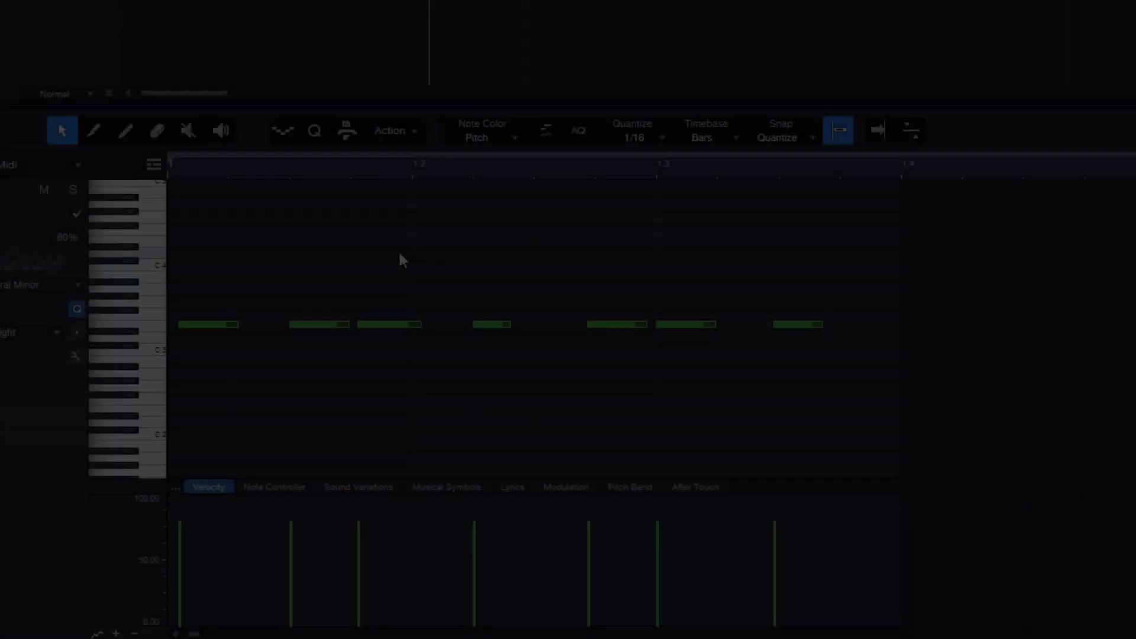
Step: Quantize all the notes fully to the 1/16 grid, leaving them selected
drag(168, 244, 844, 404)
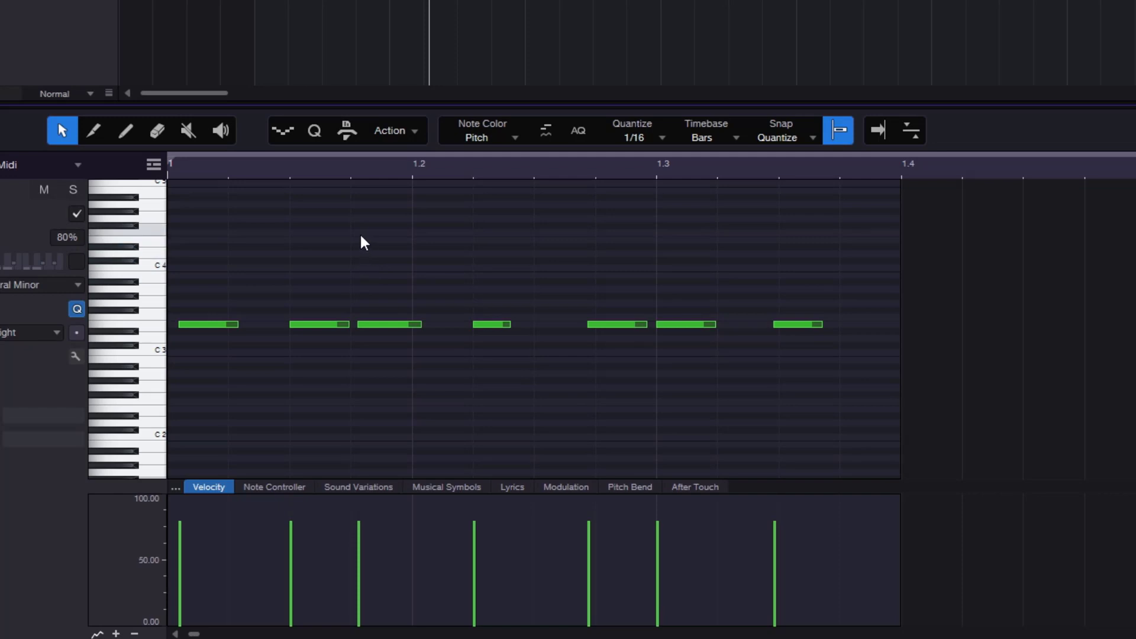
click(414, 129)
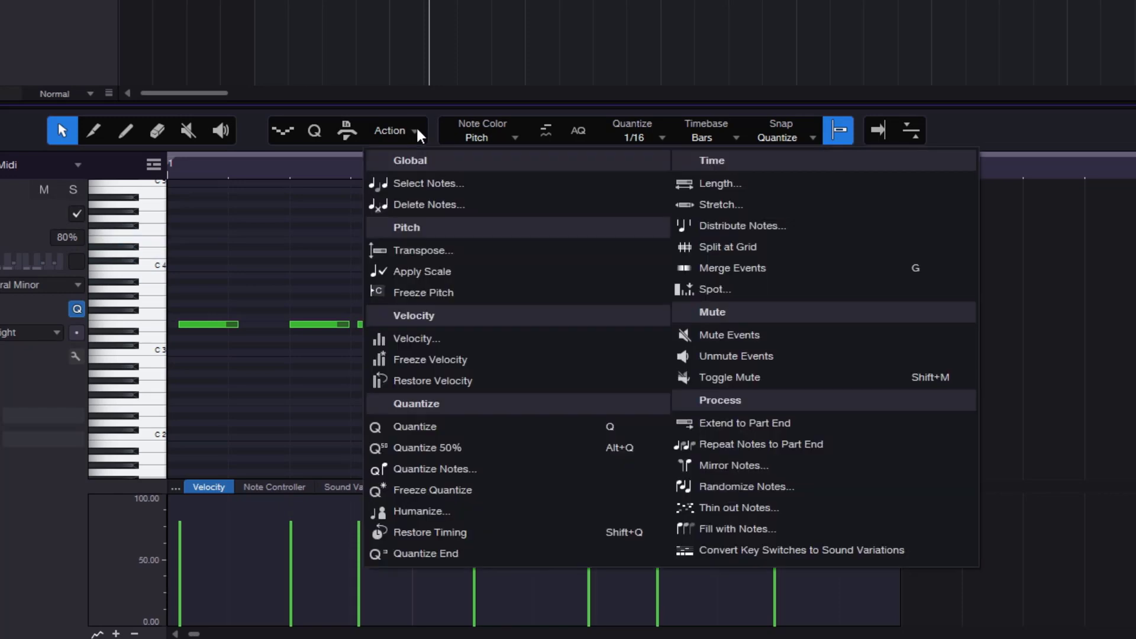
click(434, 425)
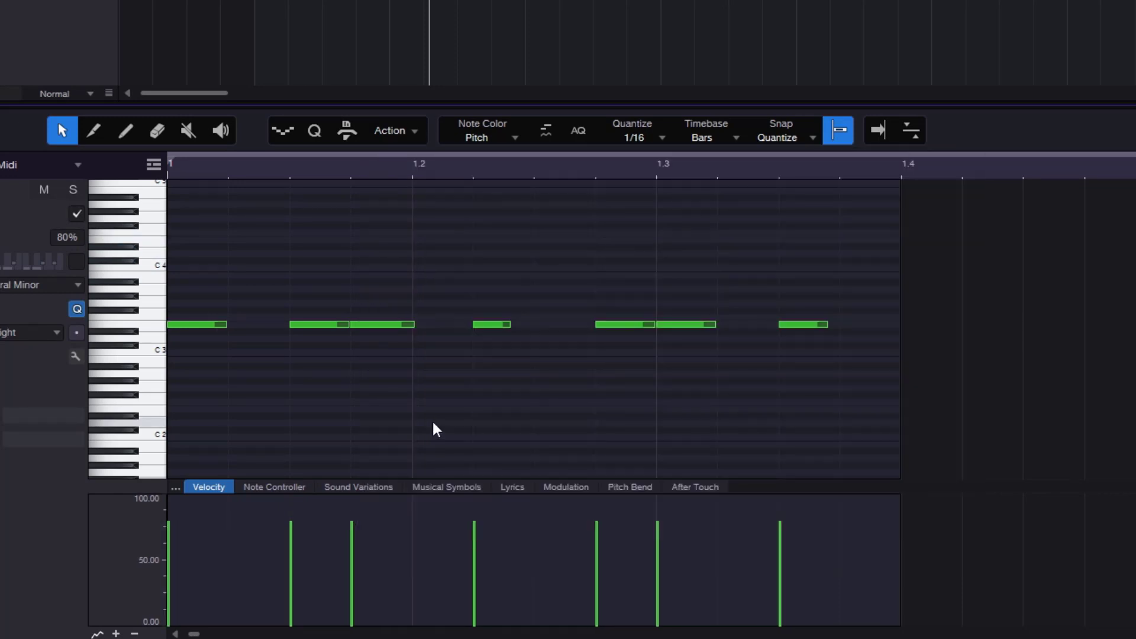
drag(203, 264, 829, 400)
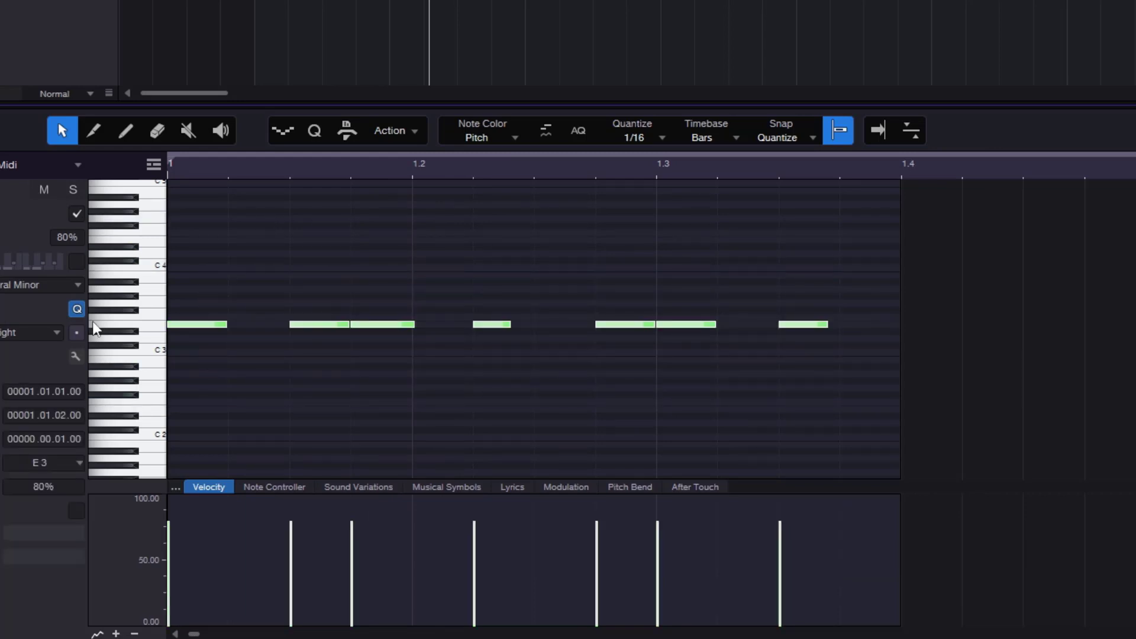
drag(848, 234, 173, 405)
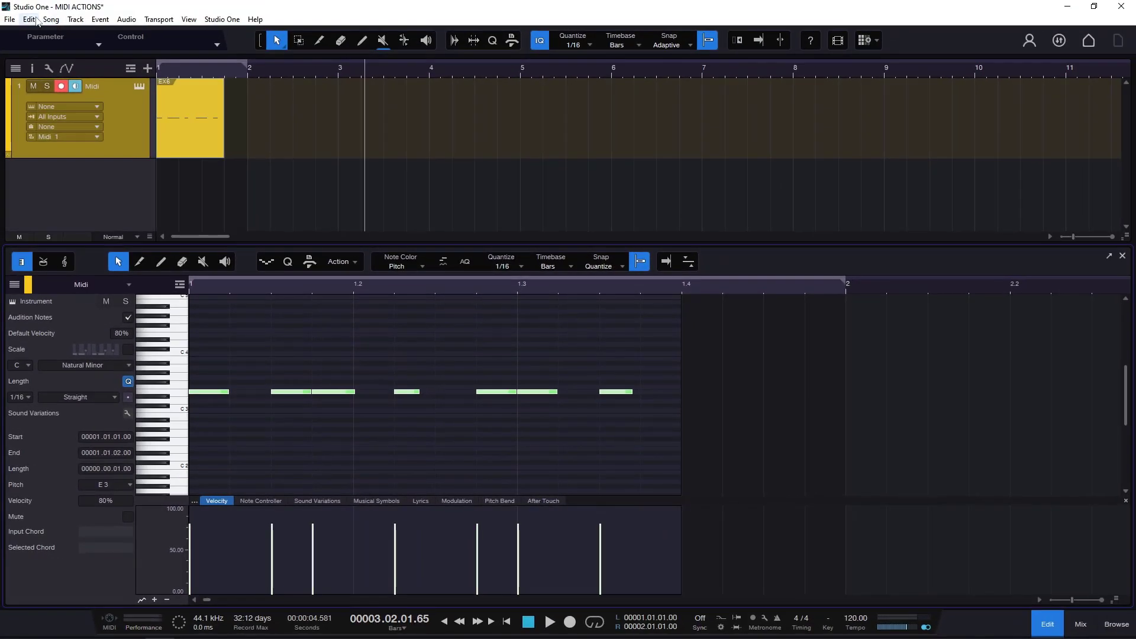
Step: Check which edit is available to undo following the quantization, without undoing it
click(27, 19)
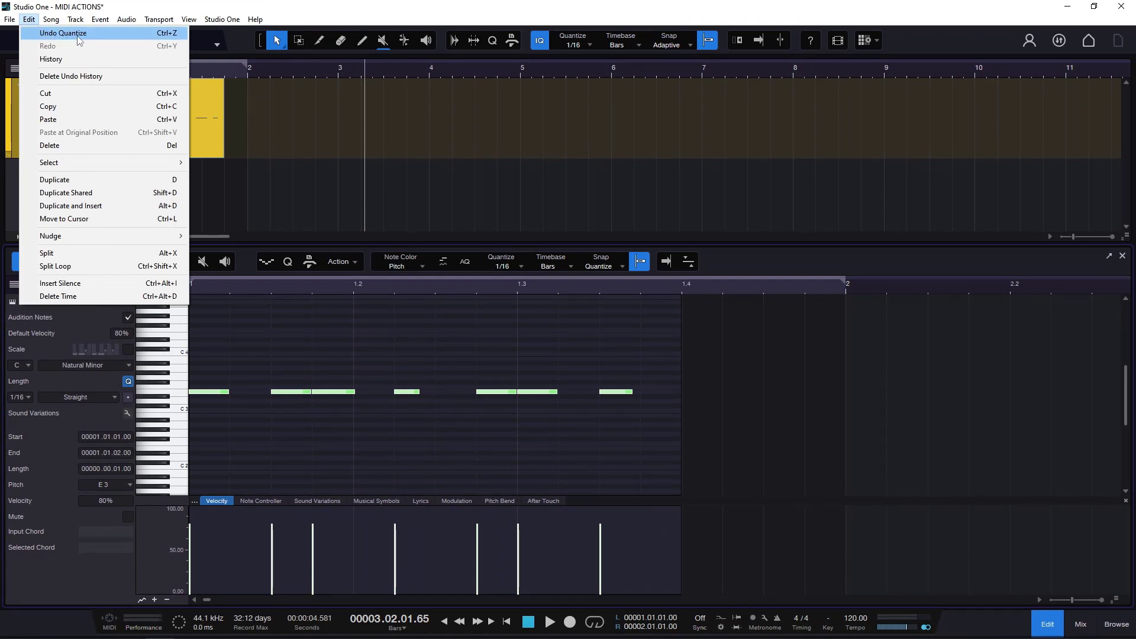
click(297, 329)
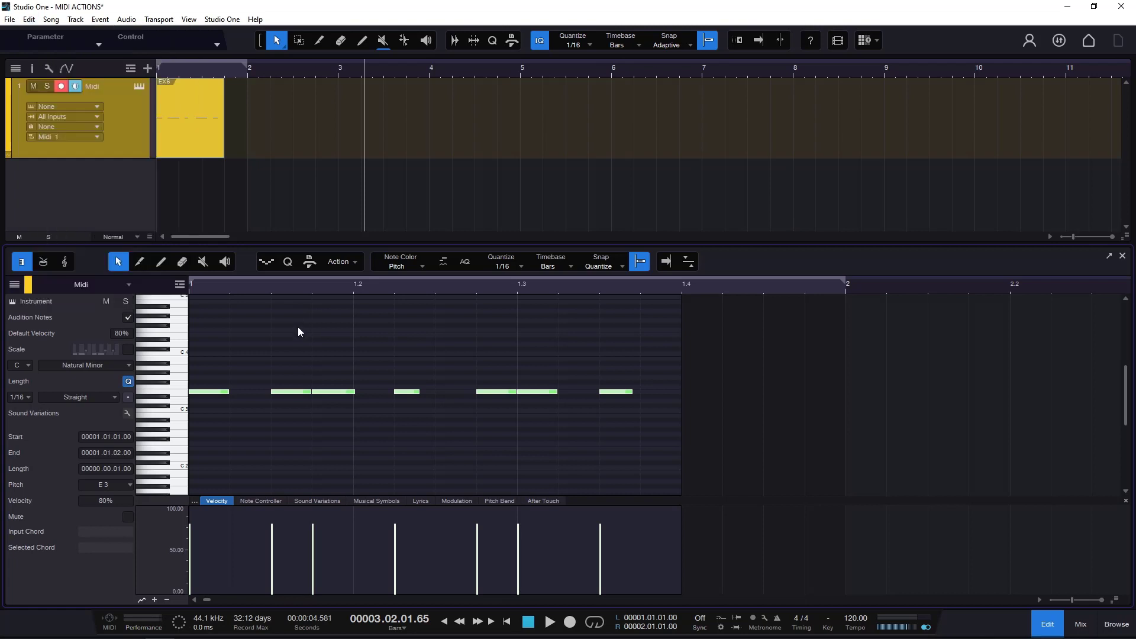
click(299, 329)
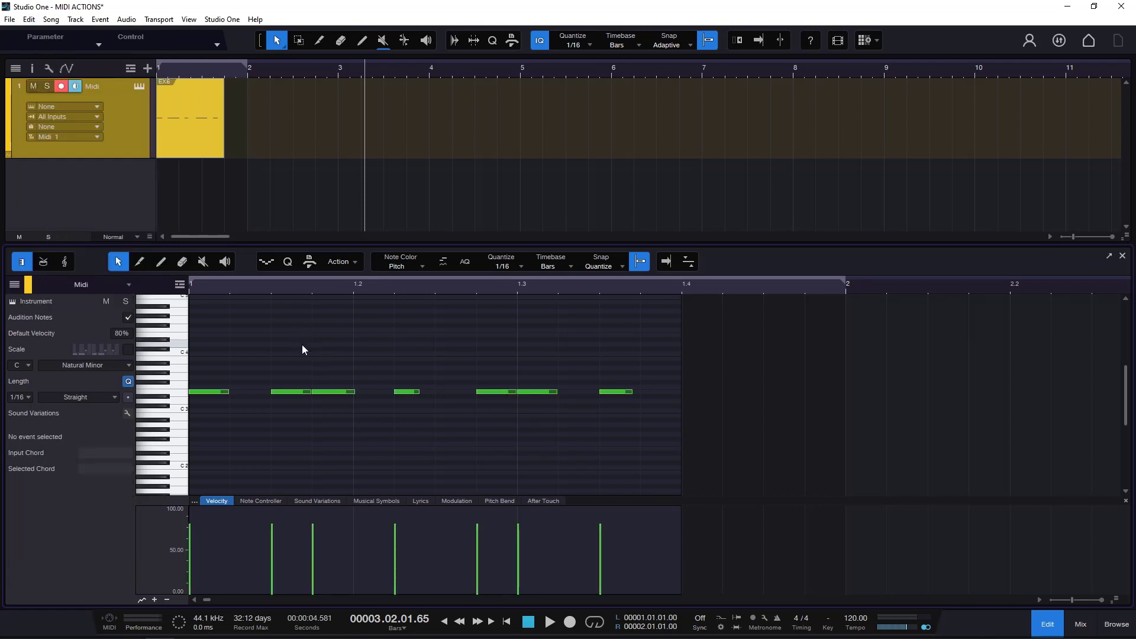
Step: Restore the original timing of all the quantized notes using Restore Timing
drag(209, 355, 654, 438)
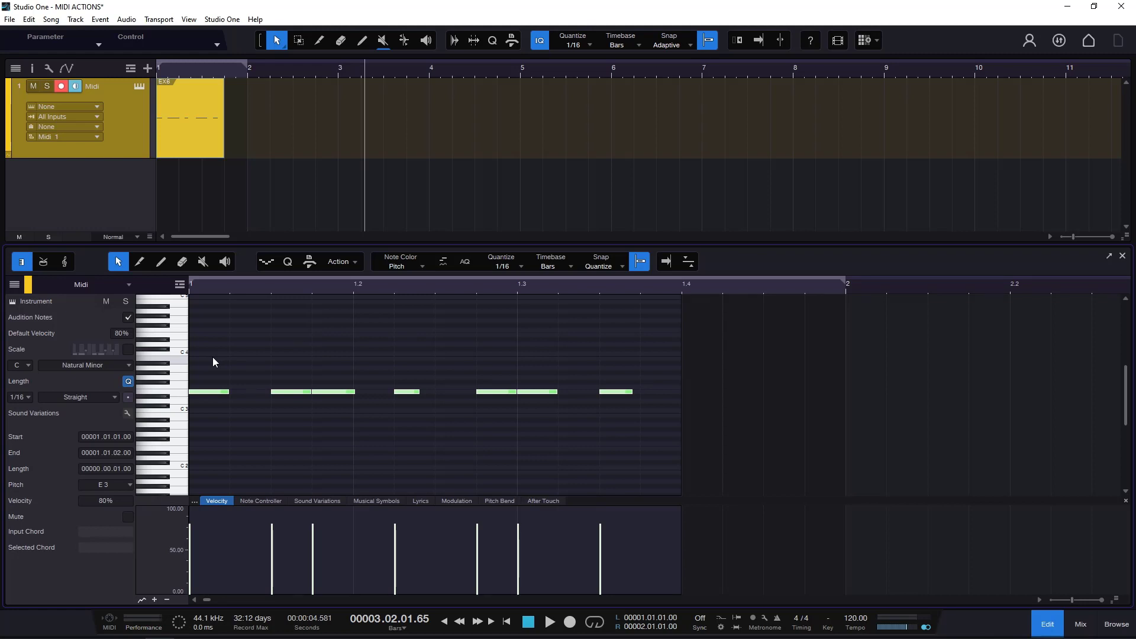
drag(211, 357, 630, 435)
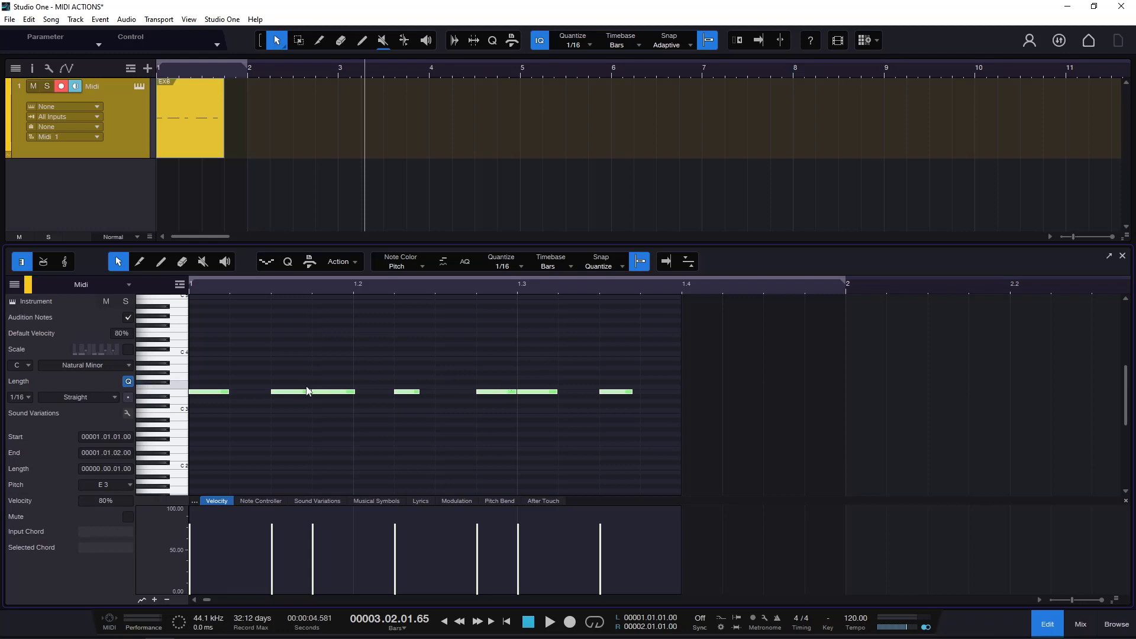
click(371, 357)
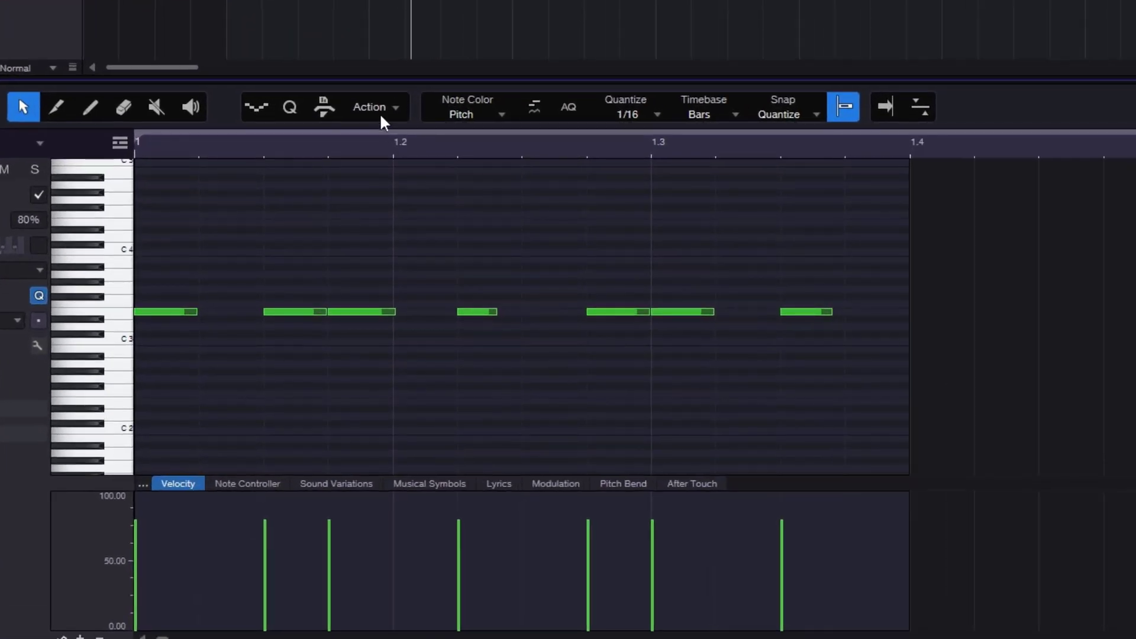
click(381, 116)
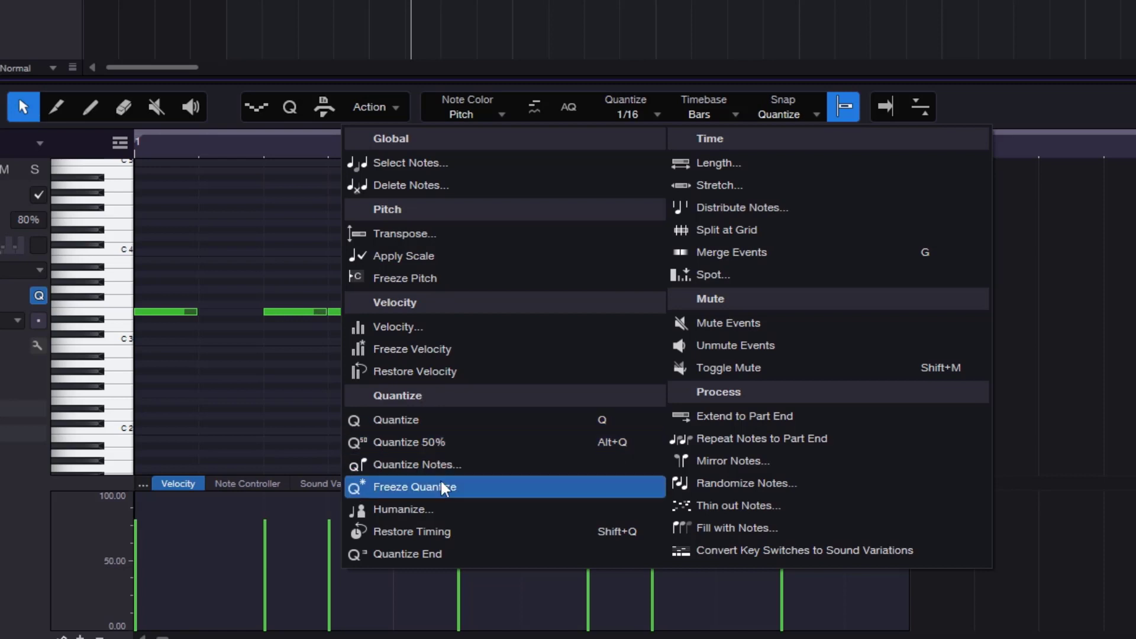
click(417, 532)
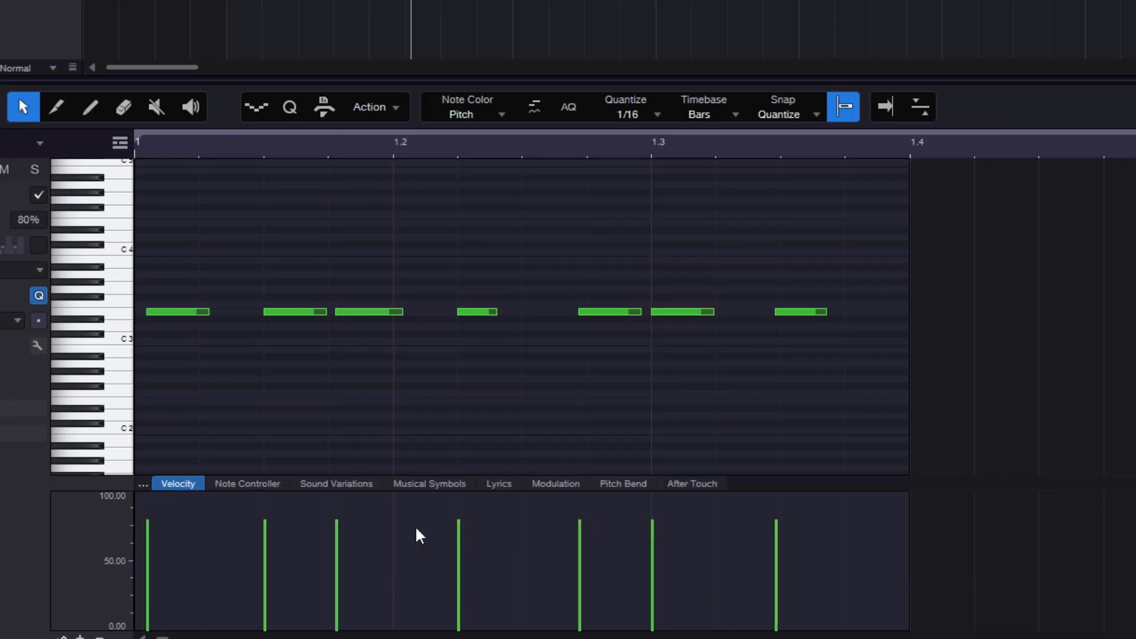
Step: Check the available undo entry following Restore Timing, without undoing anything
drag(179, 287, 836, 390)
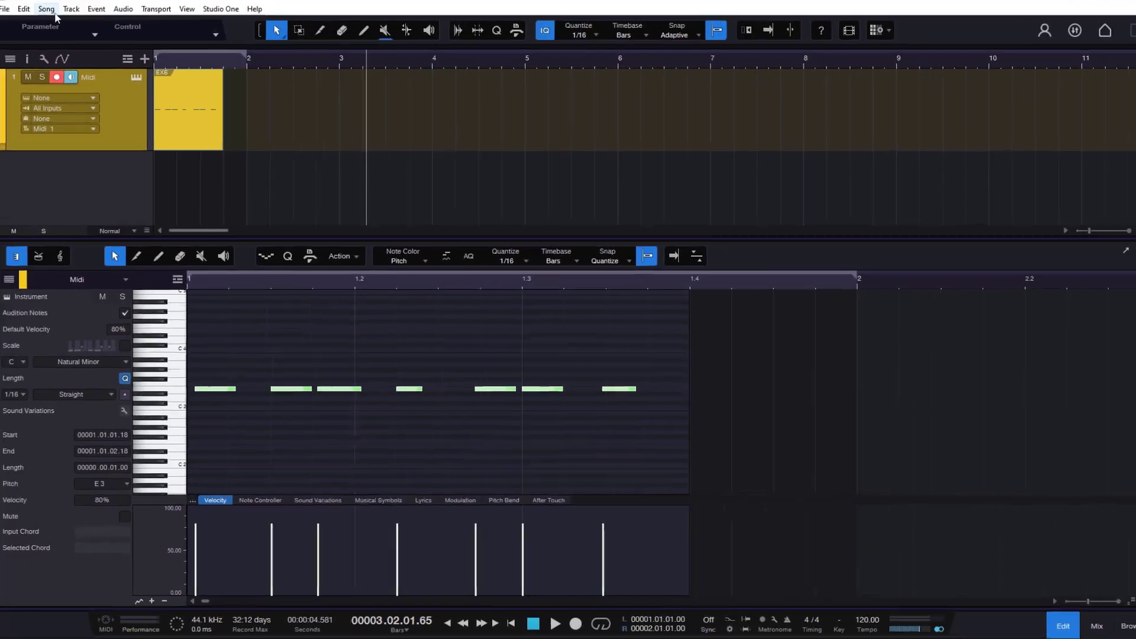
click(29, 19)
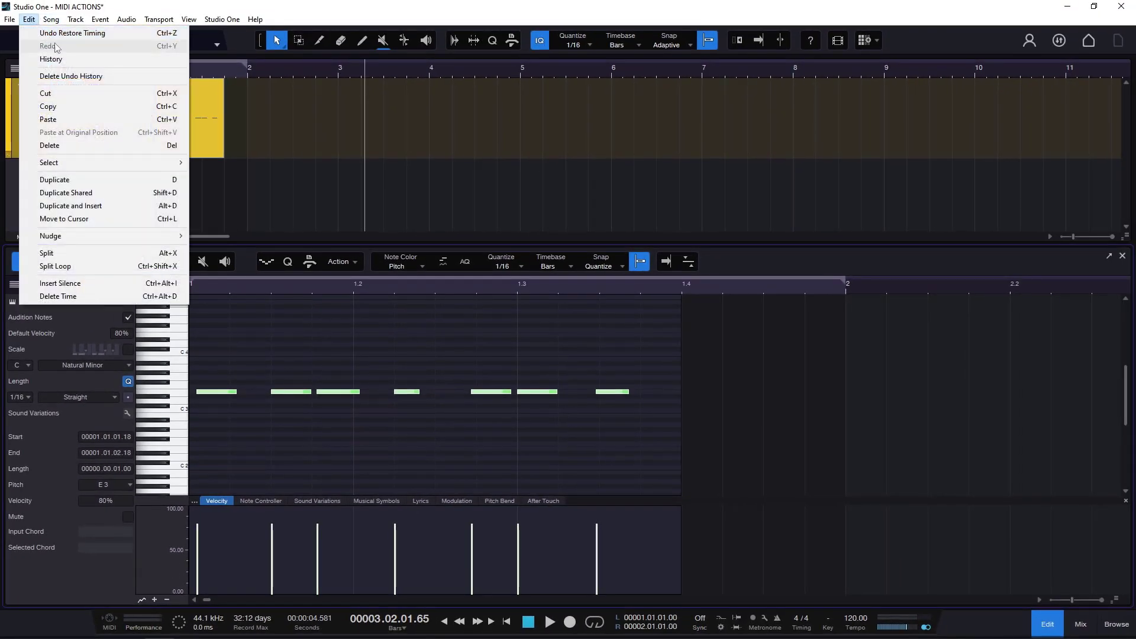
click(421, 355)
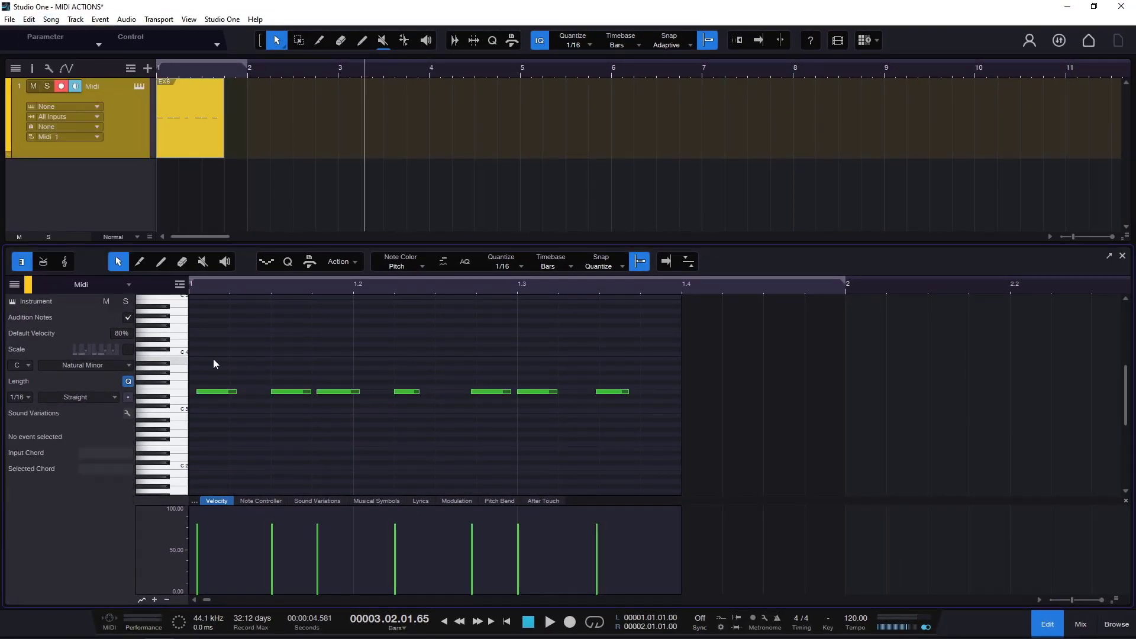
Step: Quantize the restored notes to the 1/16 grid and select them all
drag(207, 361, 622, 430)
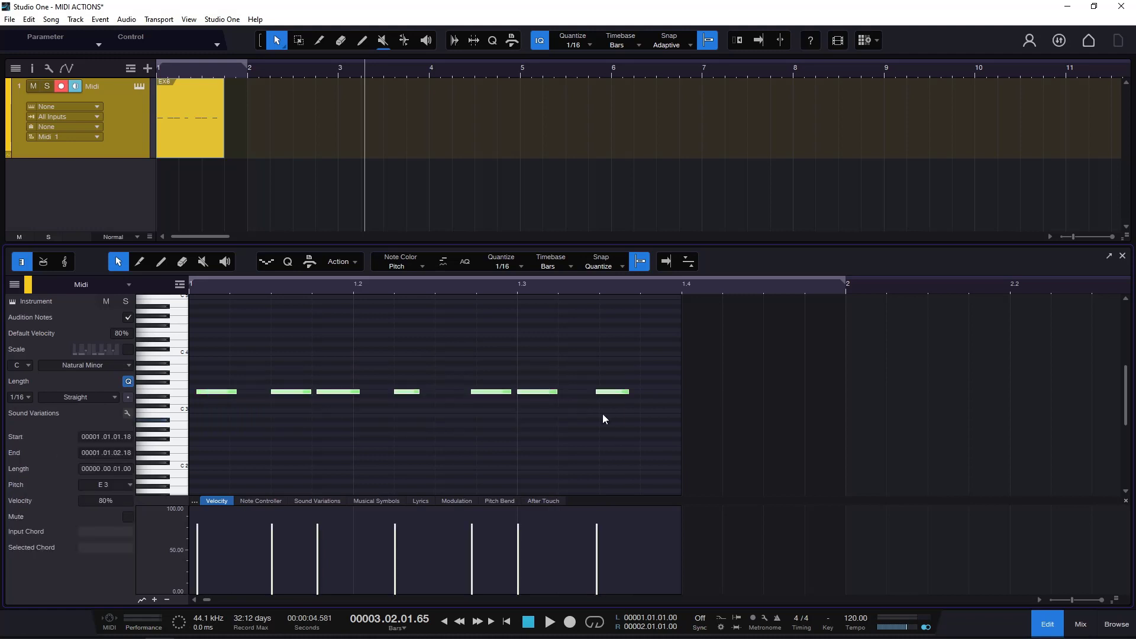
click(372, 340)
click(354, 262)
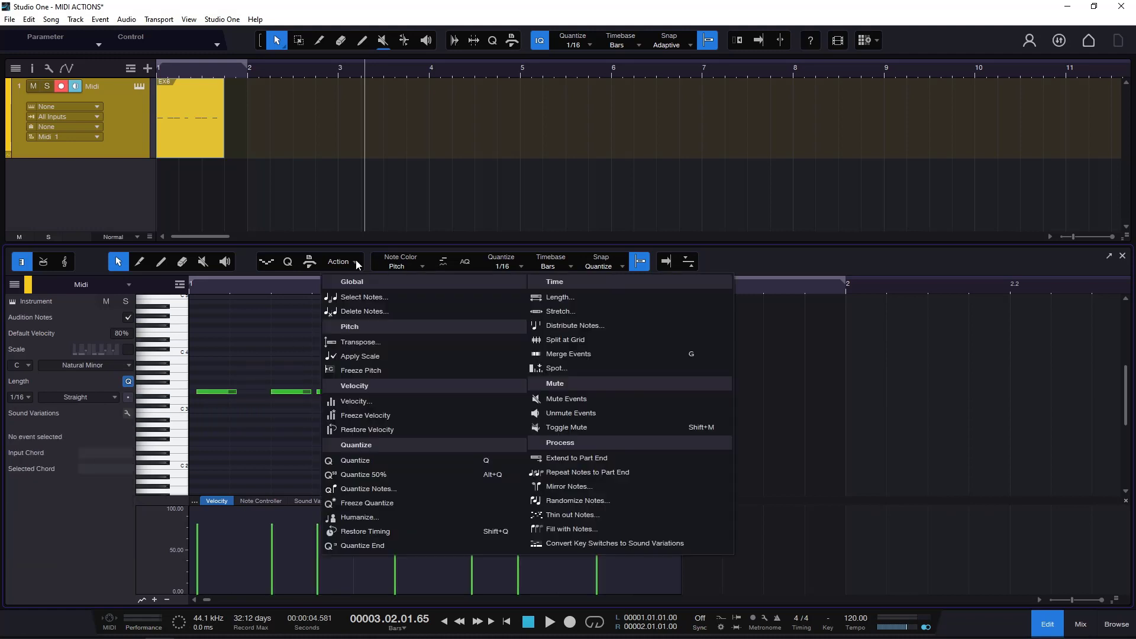
click(368, 460)
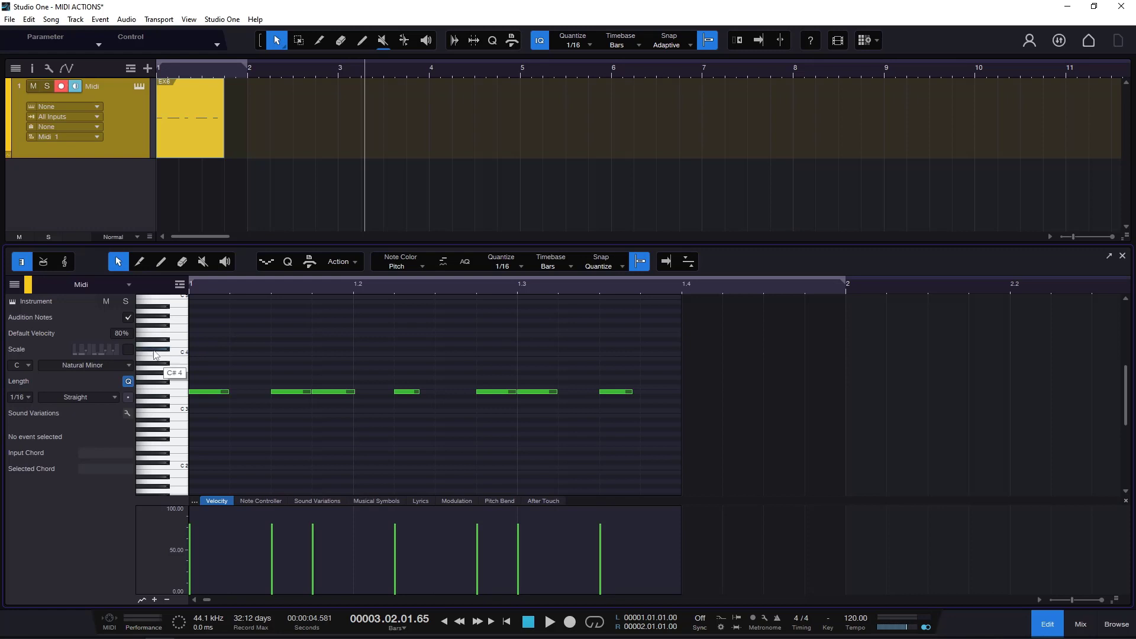
drag(246, 393, 624, 432)
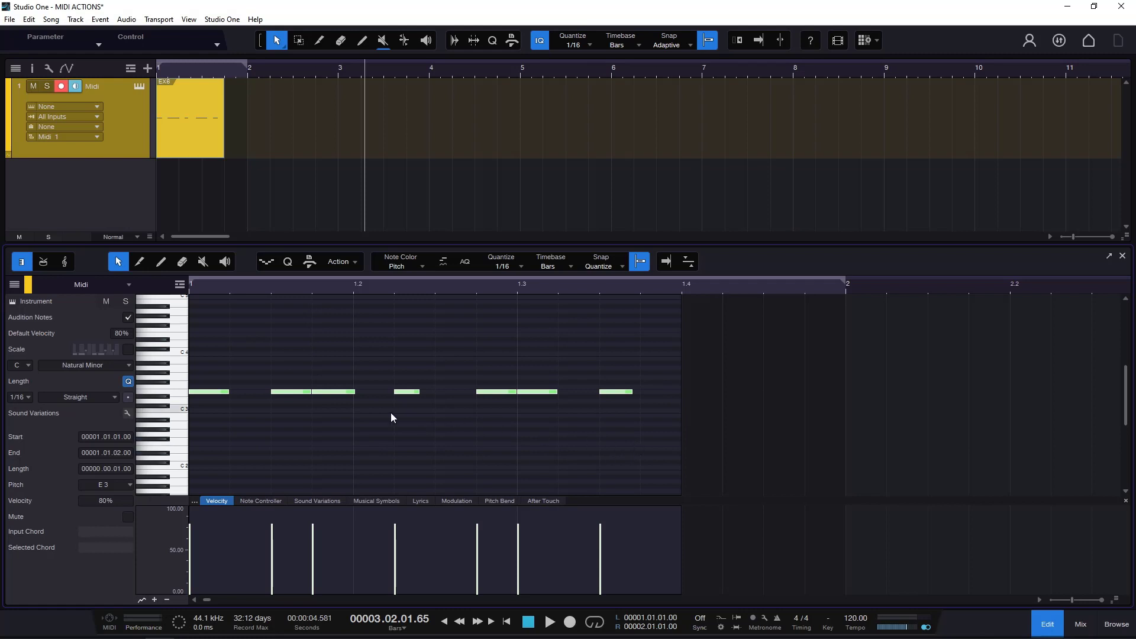
Step: Look up the Freeze Quantize action among the note actions without applying it
drag(211, 362, 639, 431)
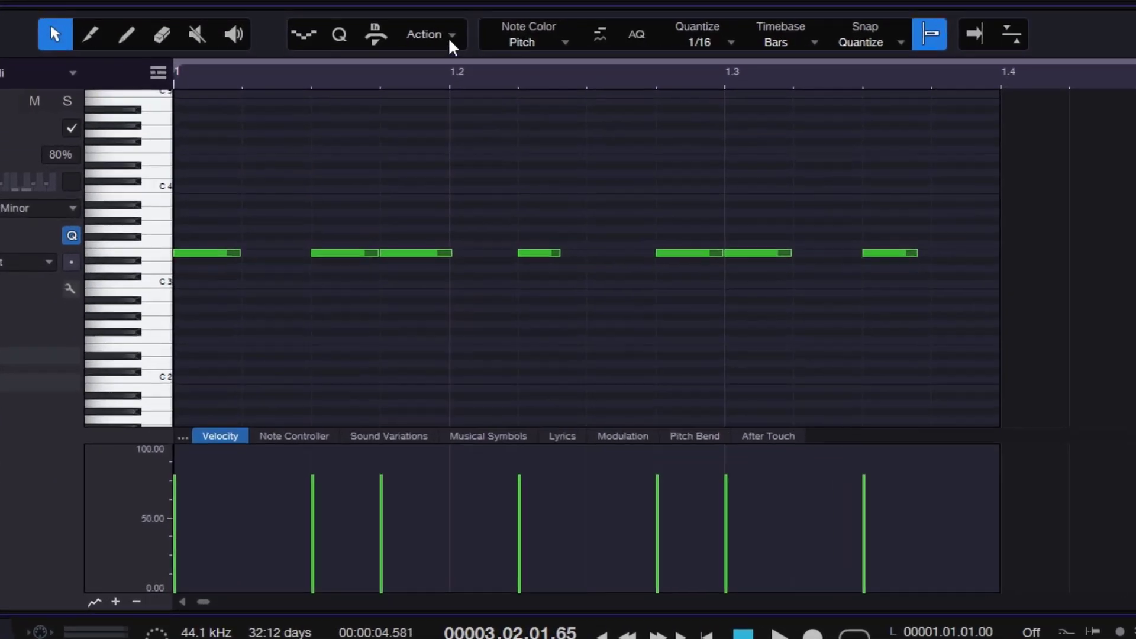
click(398, 157)
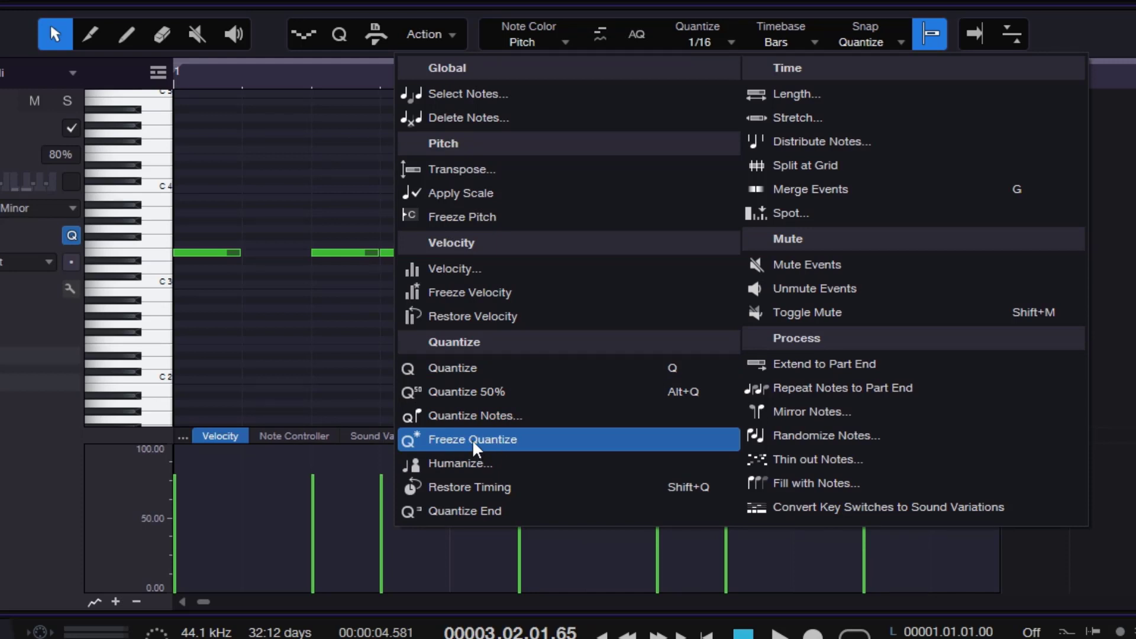
click(253, 345)
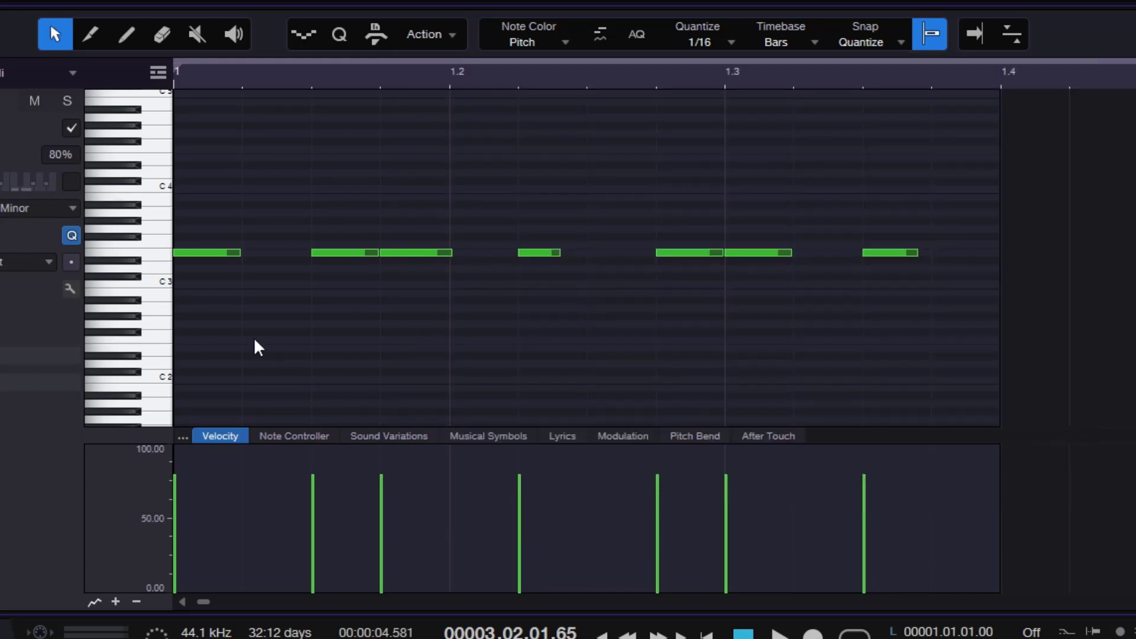
Step: Restore the original timing of all the quantized notes using Restore Timing, before anything is frozen
drag(231, 242, 964, 307)
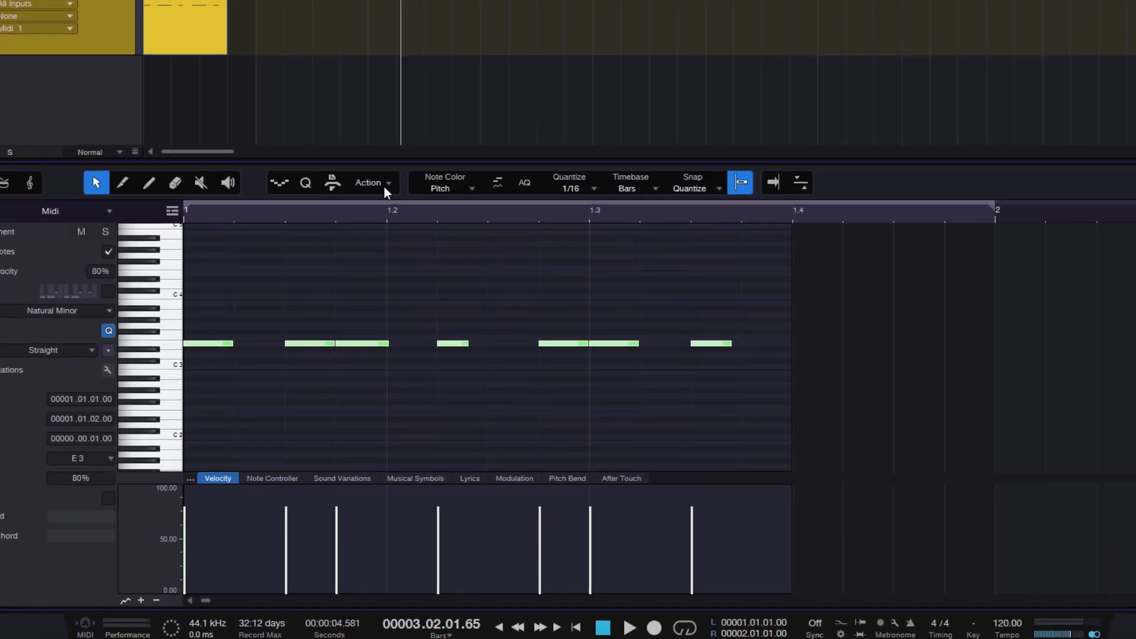
click(385, 187)
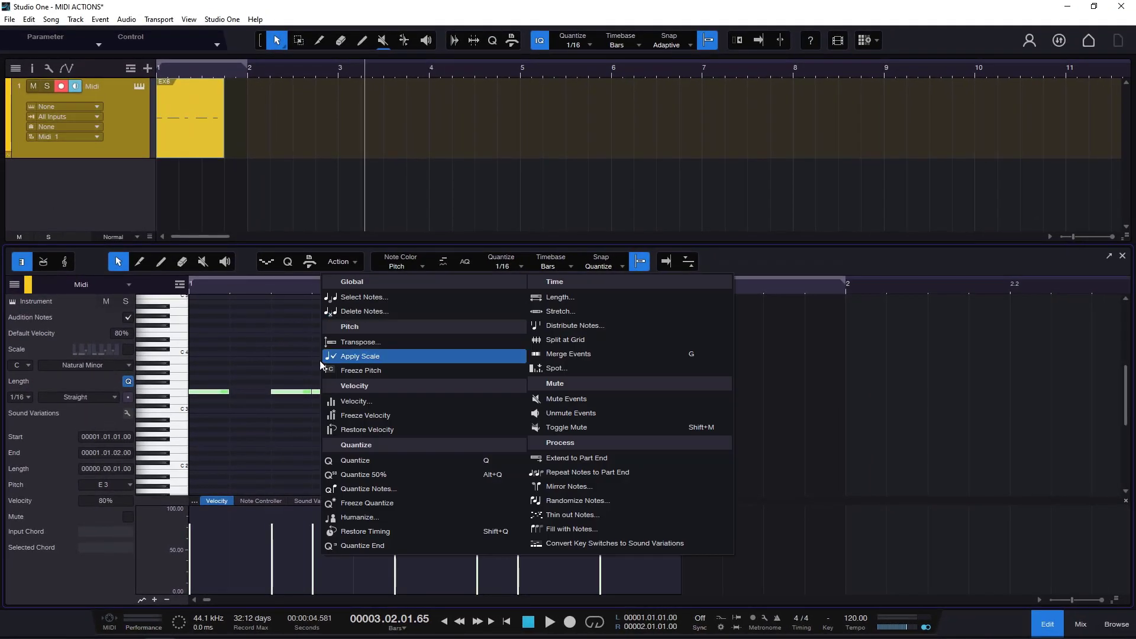
click(400, 300)
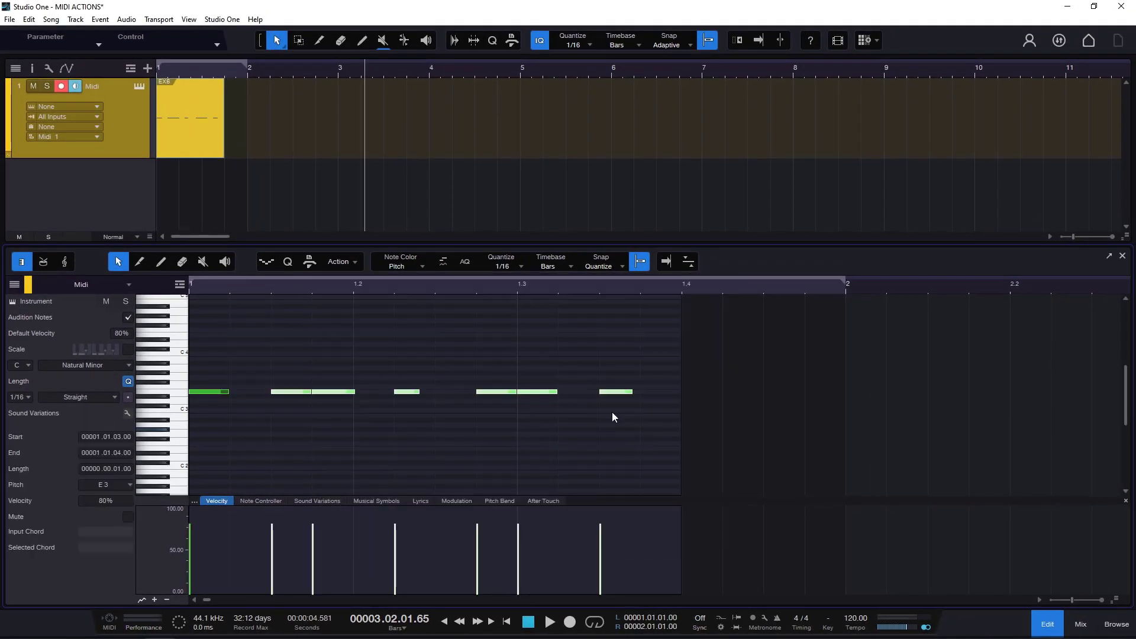
click(340, 262)
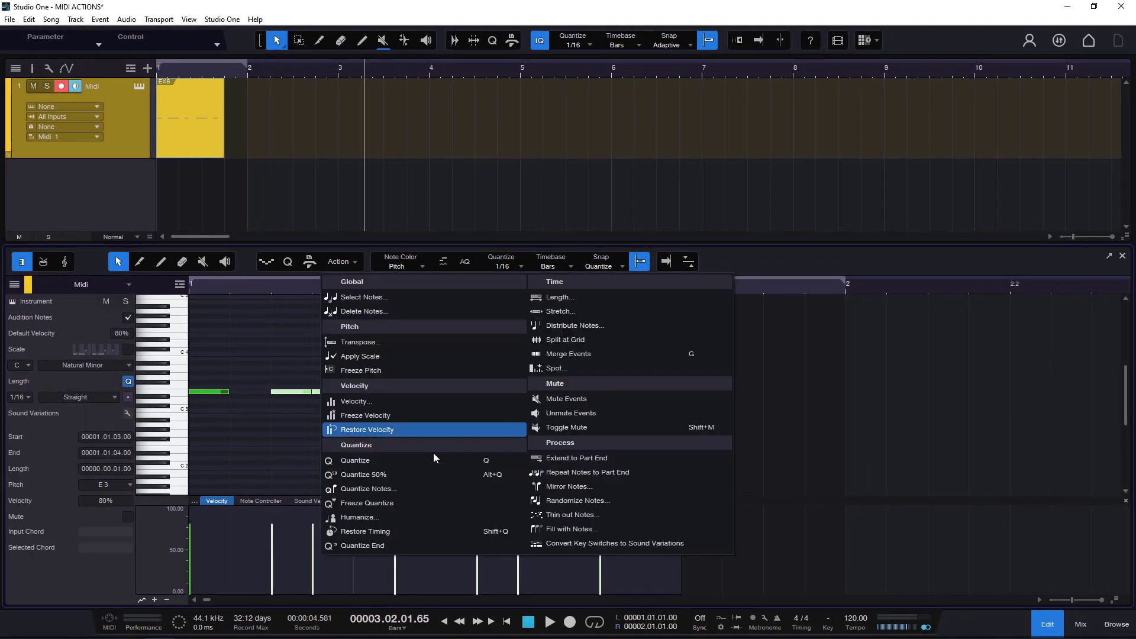
click(380, 530)
Step: Quantize all the notes to the 1/16 grid and make their positions permanent with Freeze Quantize
drag(218, 336, 619, 458)
click(339, 262)
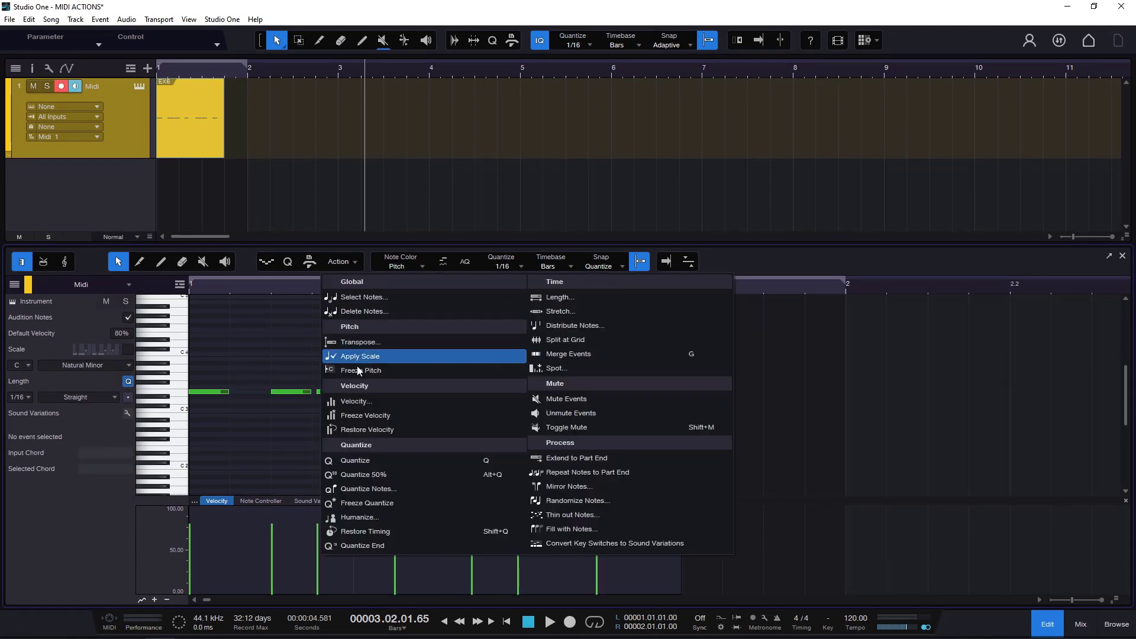
click(365, 455)
click(340, 261)
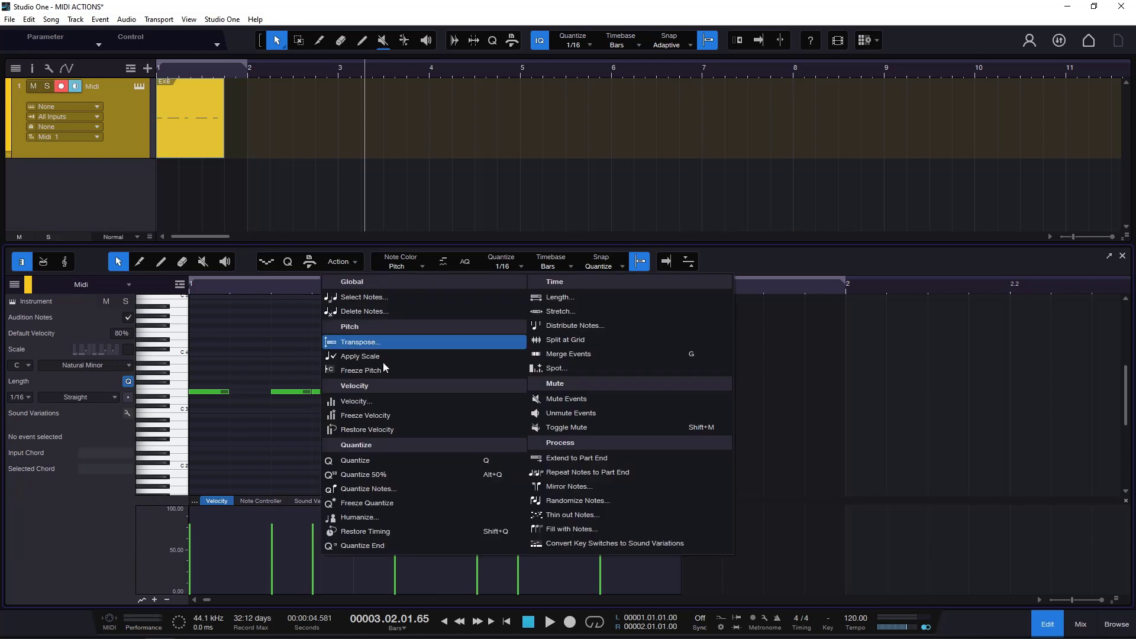
click(380, 504)
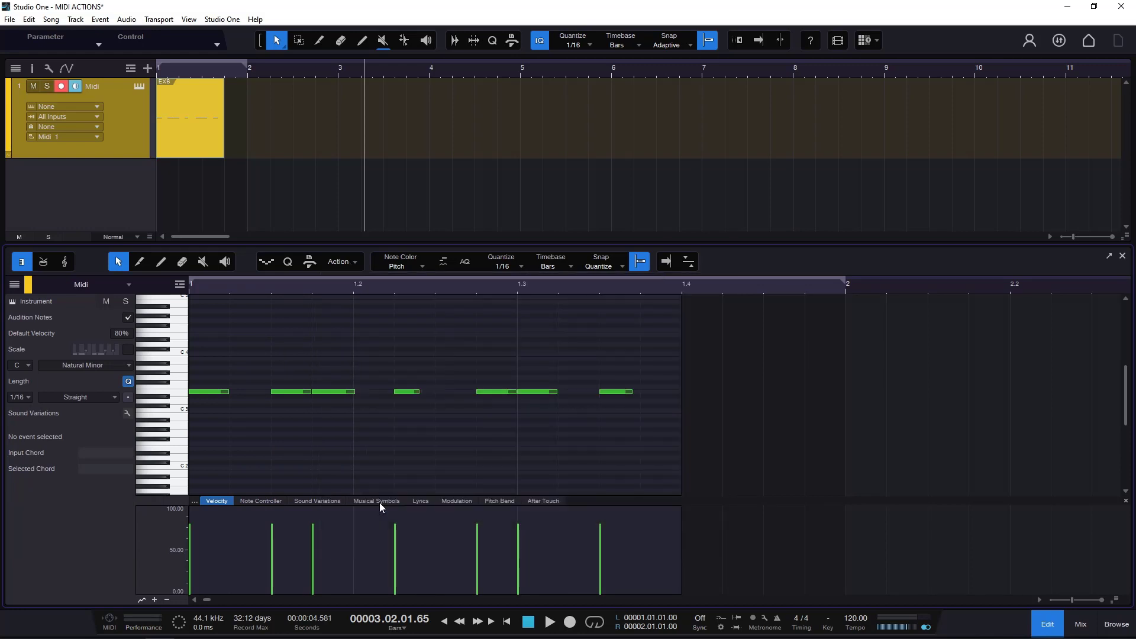
Step: Try to bring back the original timing of the frozen notes with Restore Timing
drag(211, 355, 634, 439)
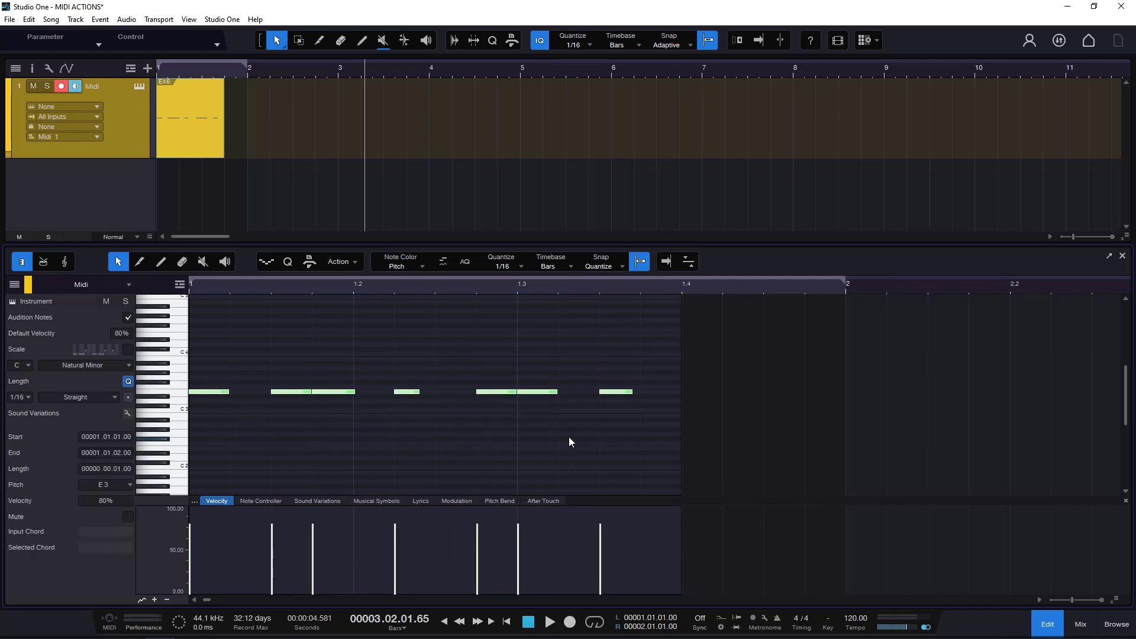
click(405, 319)
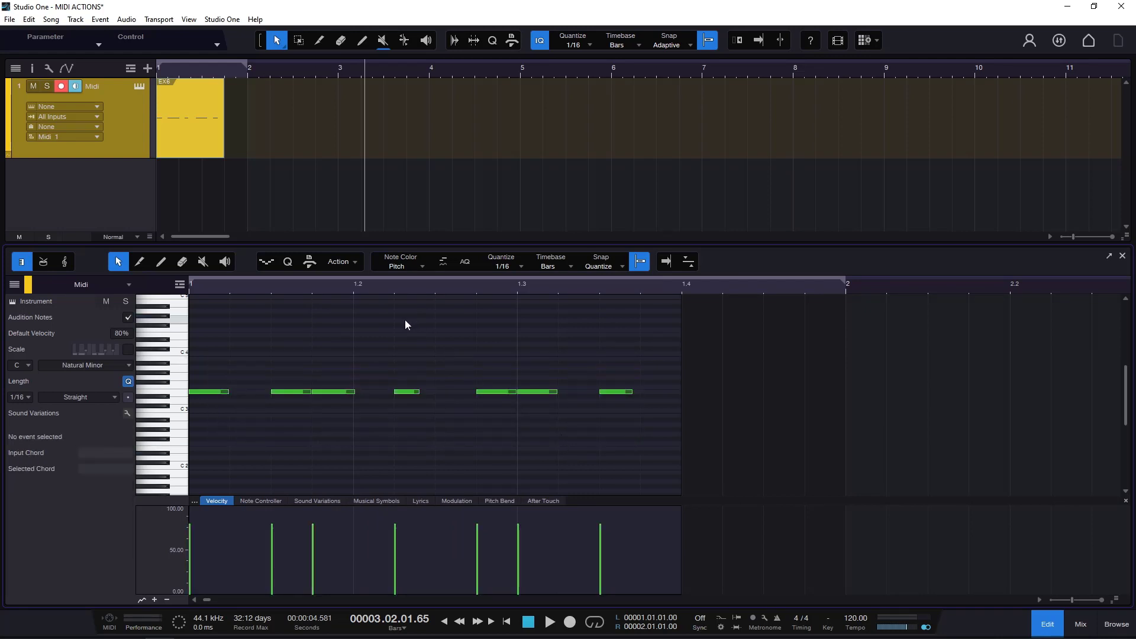
click(341, 262)
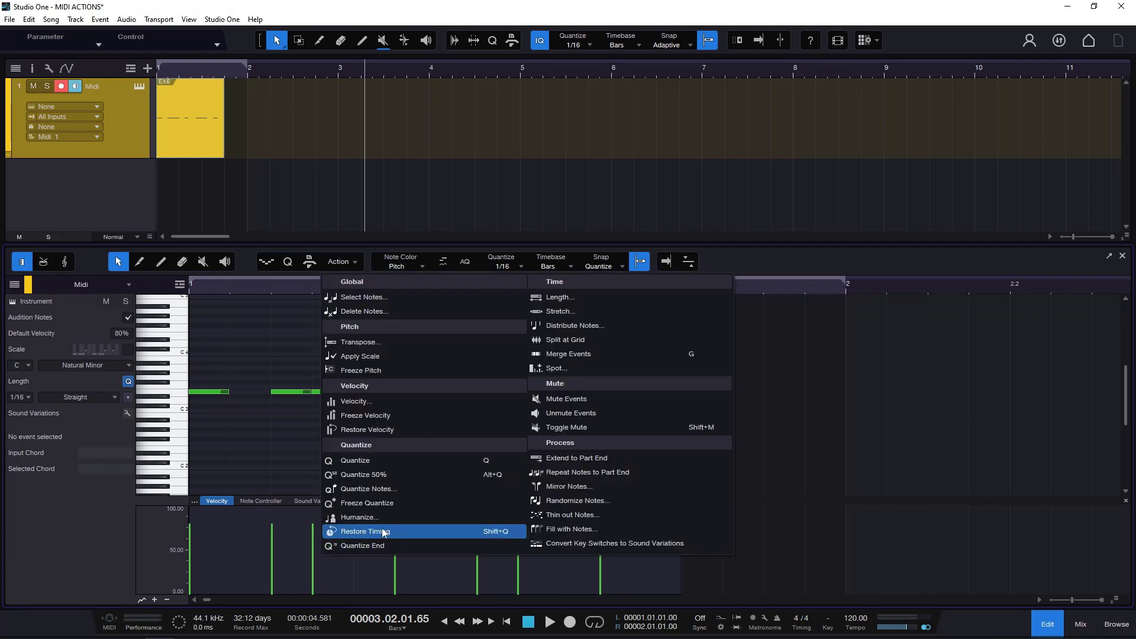
click(382, 531)
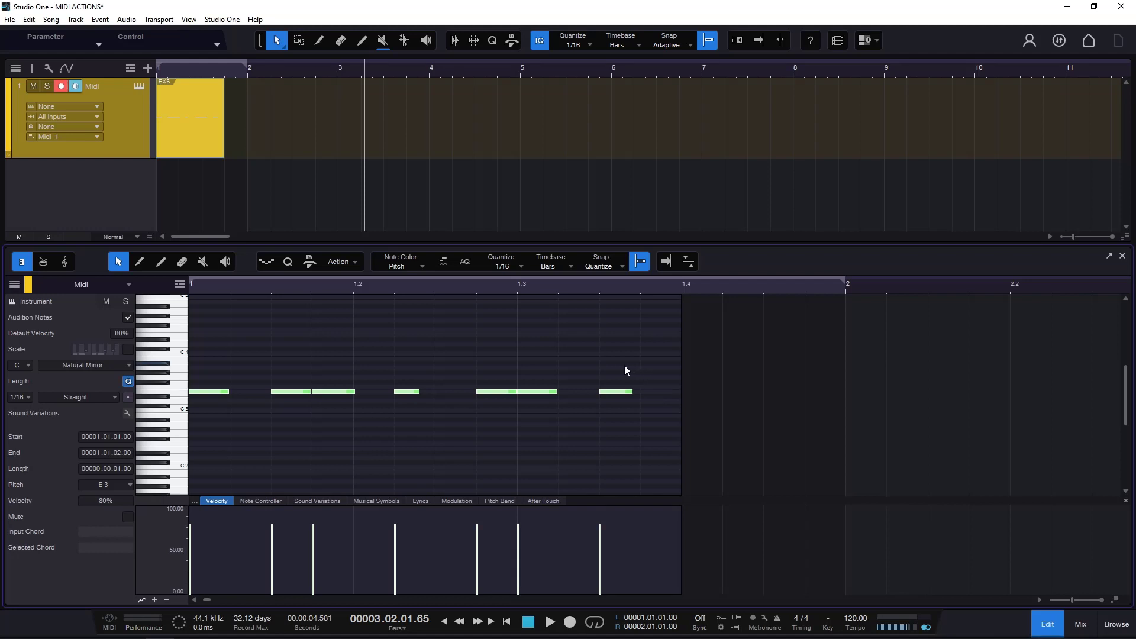
click(367, 347)
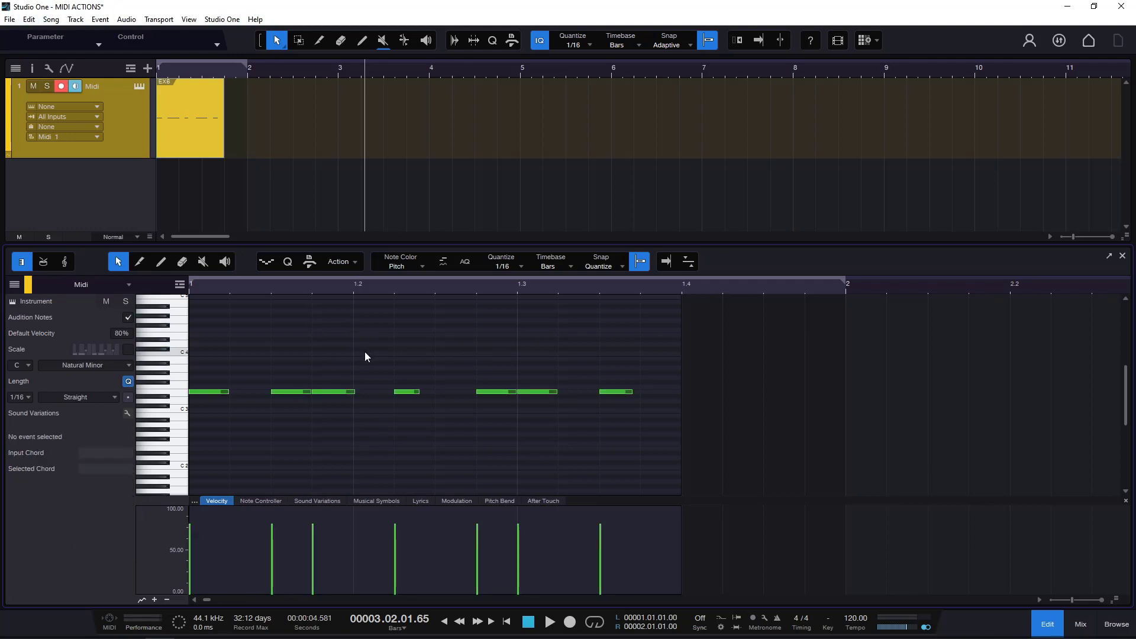
Step: Undo the freeze and the last quantization, and check the available undo and redo entries
key(alt+h)
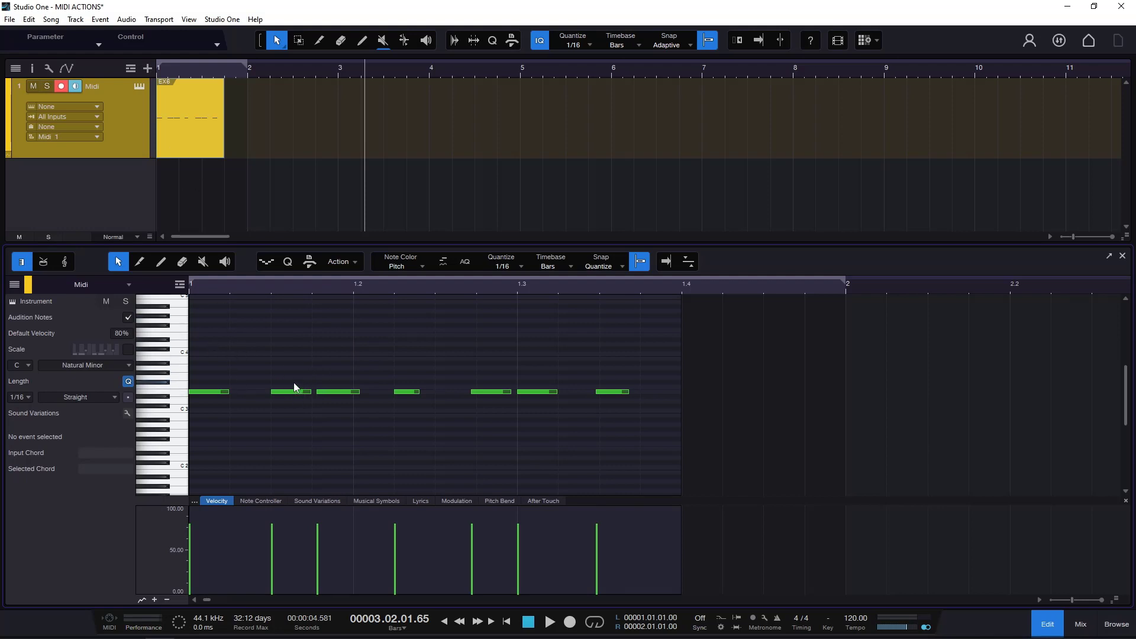
click(28, 19)
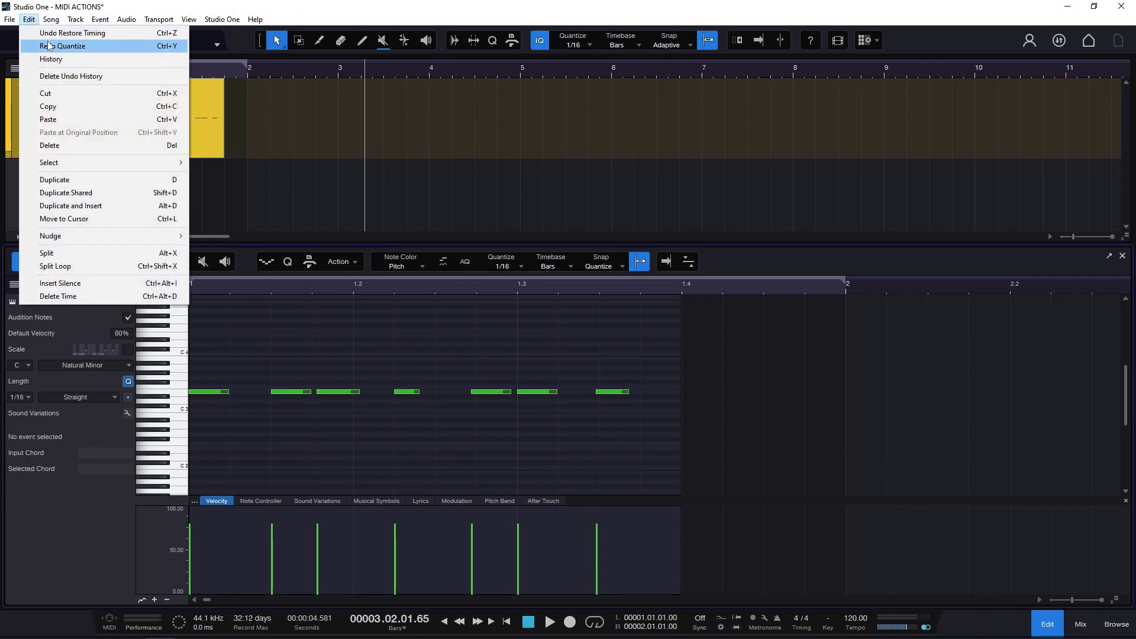
click(309, 331)
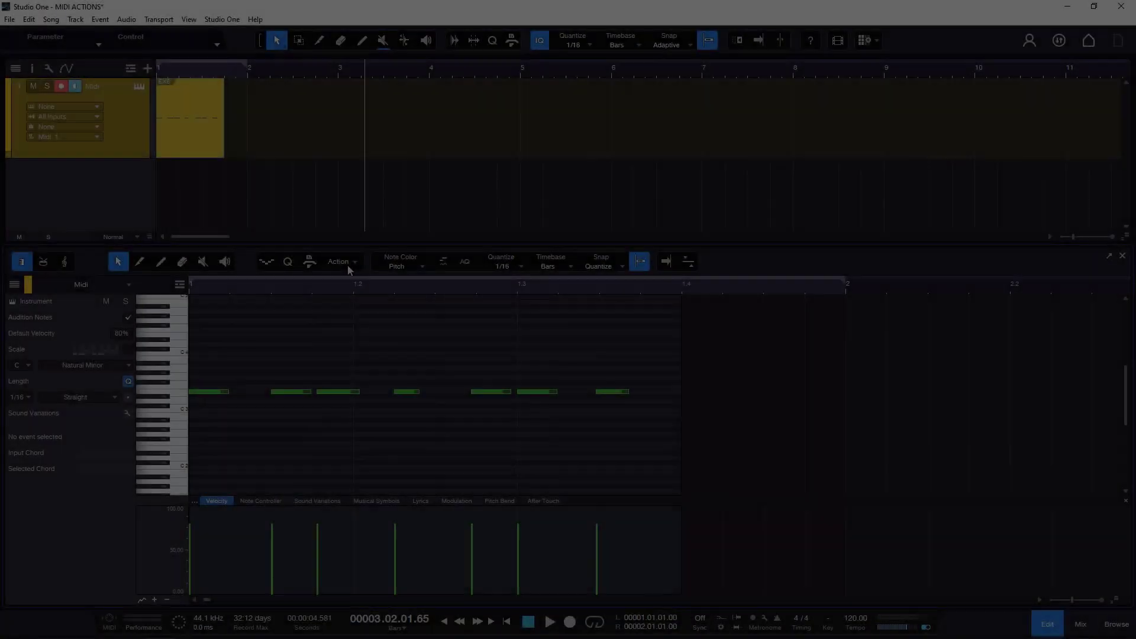
Step: Quantize all the notes to the 1/16 grid and undo that quantization
click(340, 261)
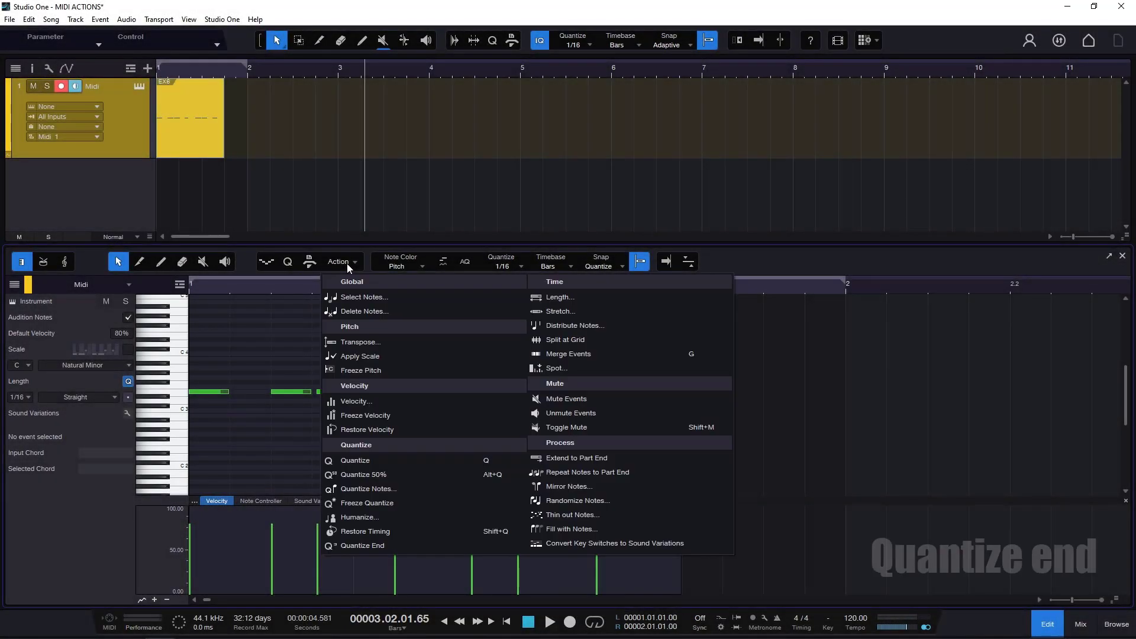
click(357, 460)
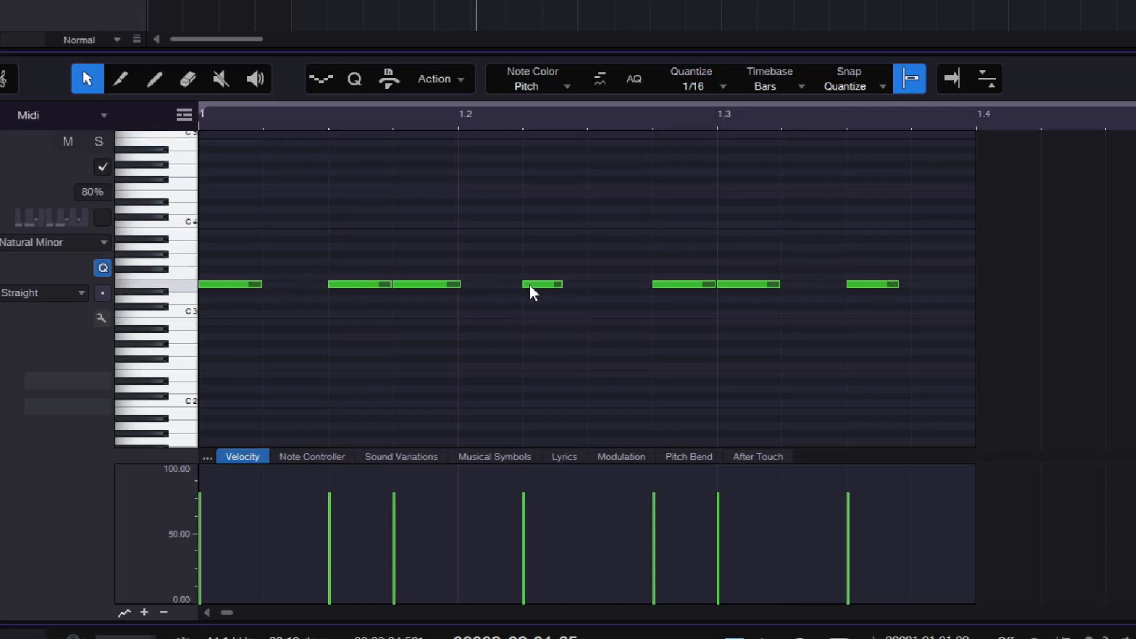
key(ctrl+z)
Step: Apply Quantize End to all the notes and examine where the third note ends
click(442, 85)
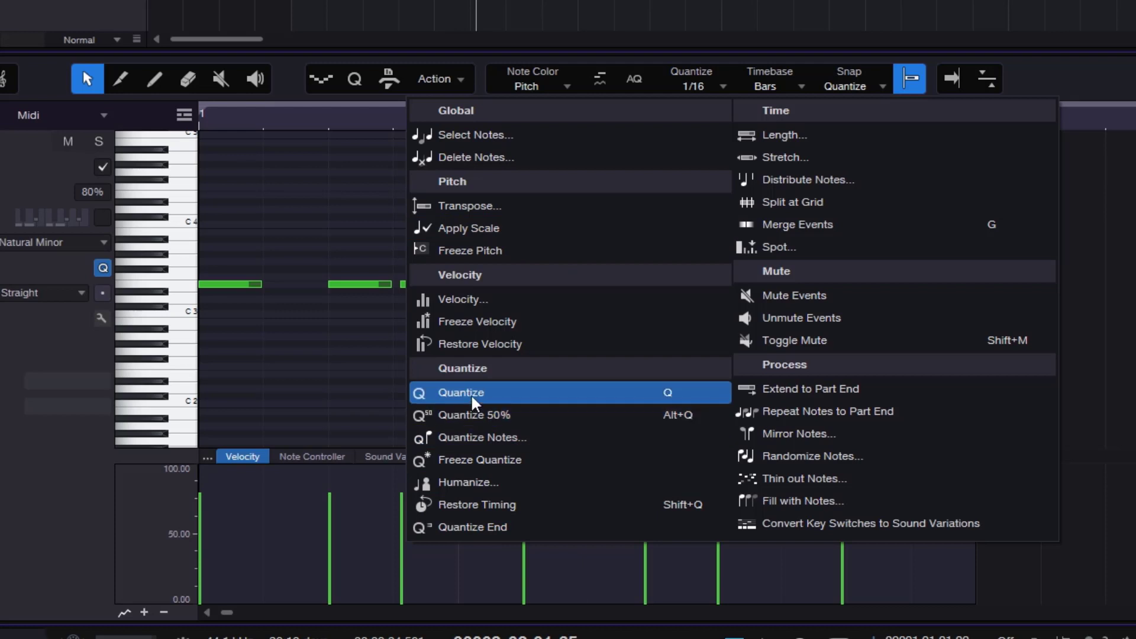
click(481, 528)
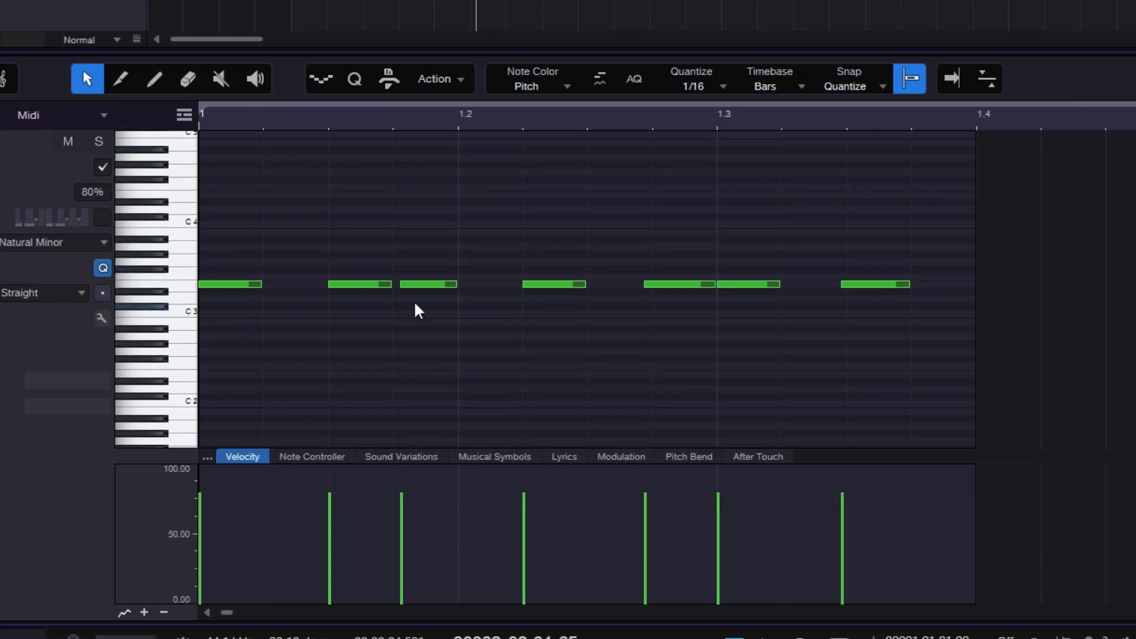
click(428, 284)
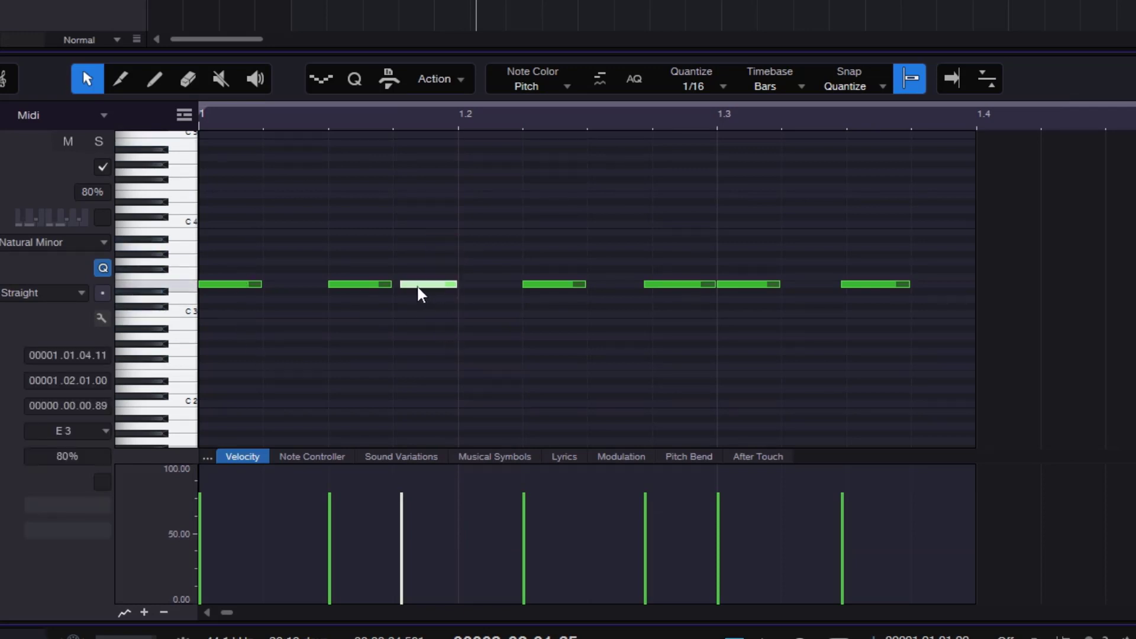
drag(417, 285, 425, 286)
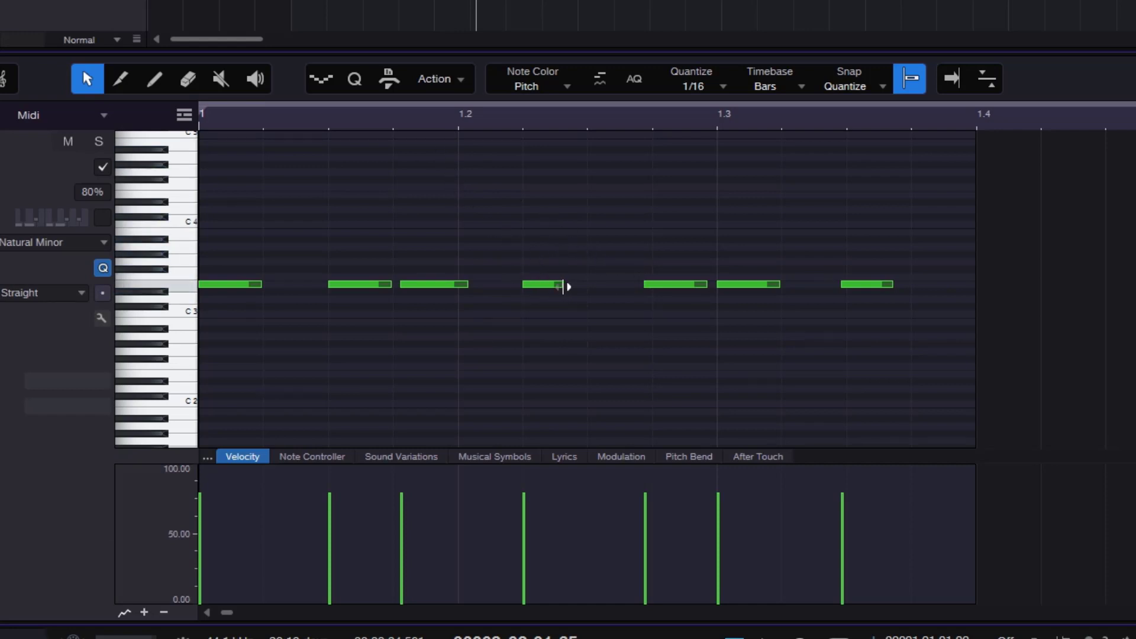
Step: Apply Quantize End to only the fourth note, the short one at 1.2.2
drag(562, 286, 562, 288)
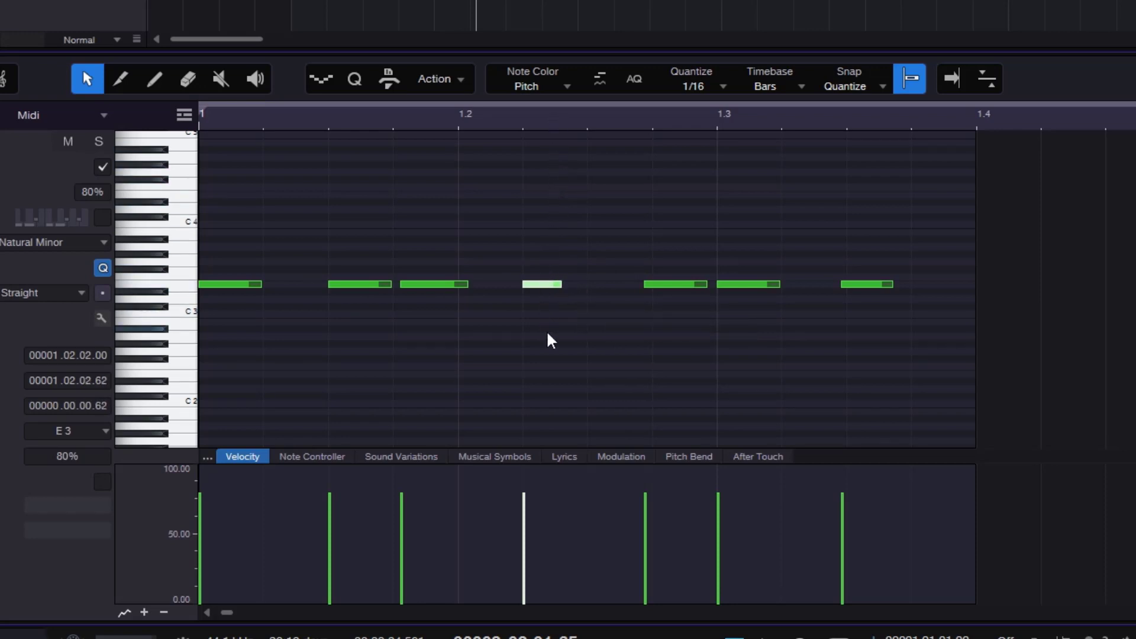
click(457, 80)
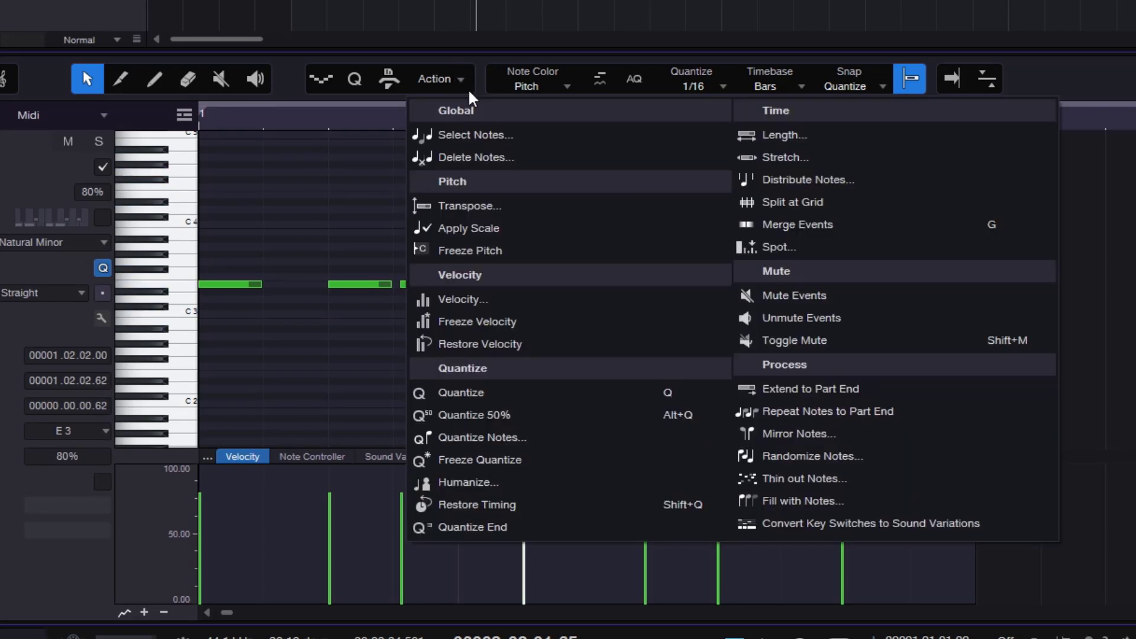
click(582, 290)
drag(562, 289, 564, 290)
click(457, 80)
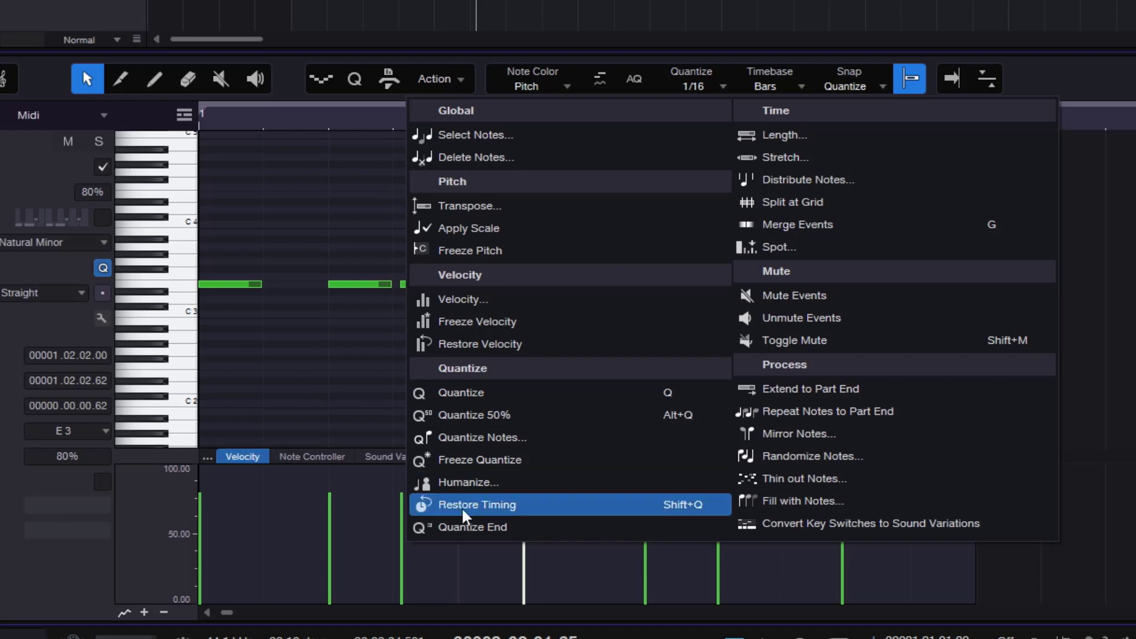
click(481, 523)
click(613, 384)
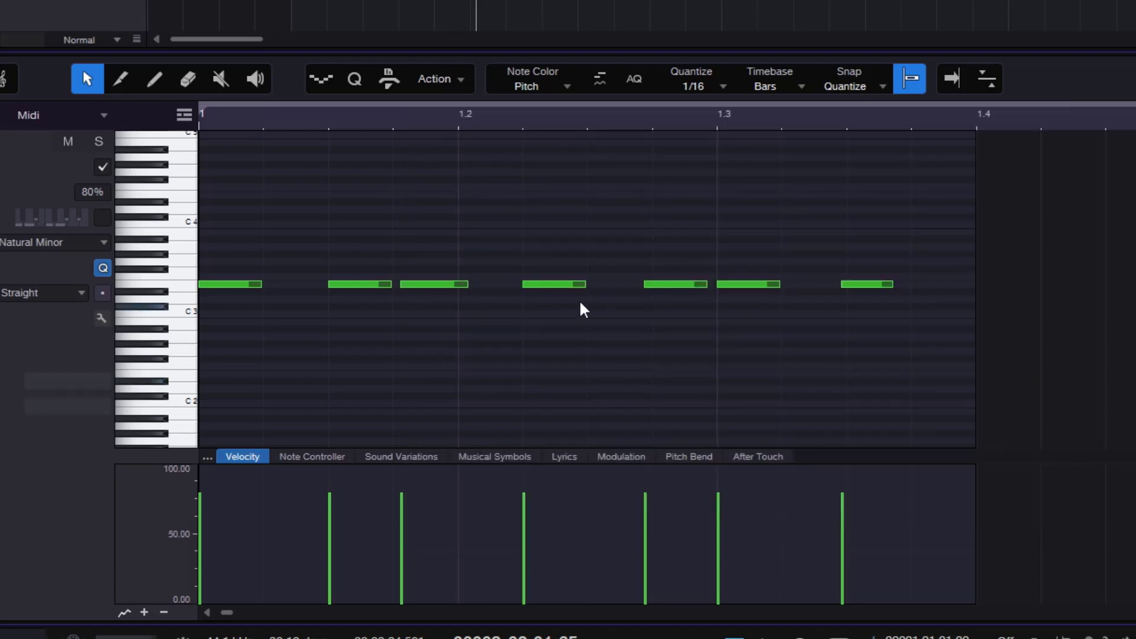
Step: Select all the notes in the part and align their ends to the 1/16 grid using Quantize End
mouse_move(522, 235)
mouse_down()
mouse_move(583, 298)
mouse_move(574, 287)
mouse_up()
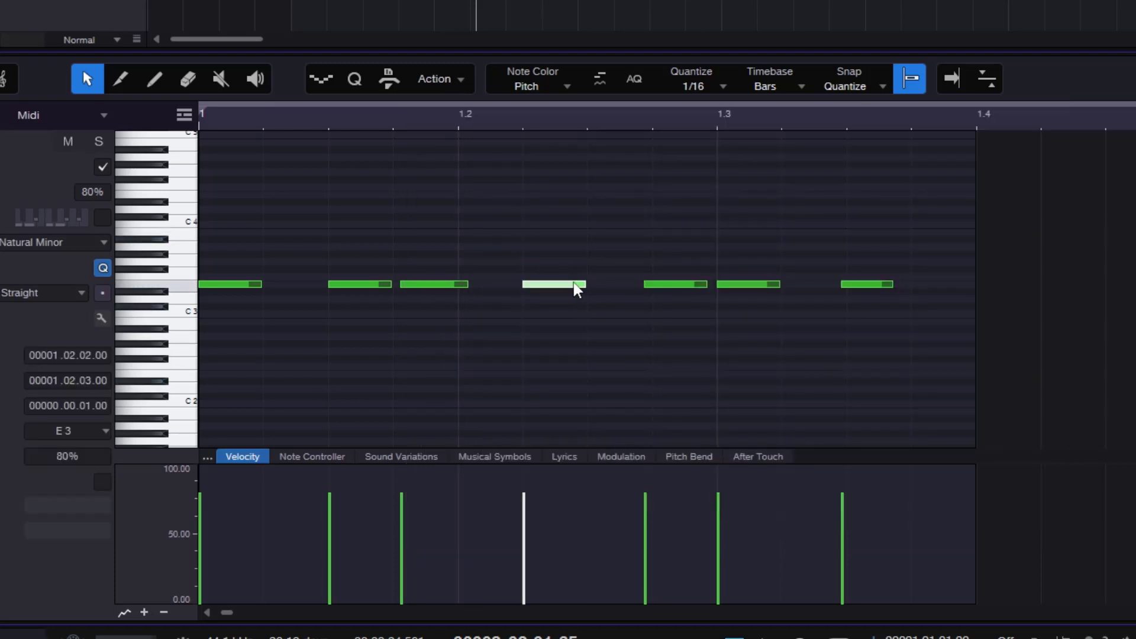
click(513, 195)
key(ctrl+a)
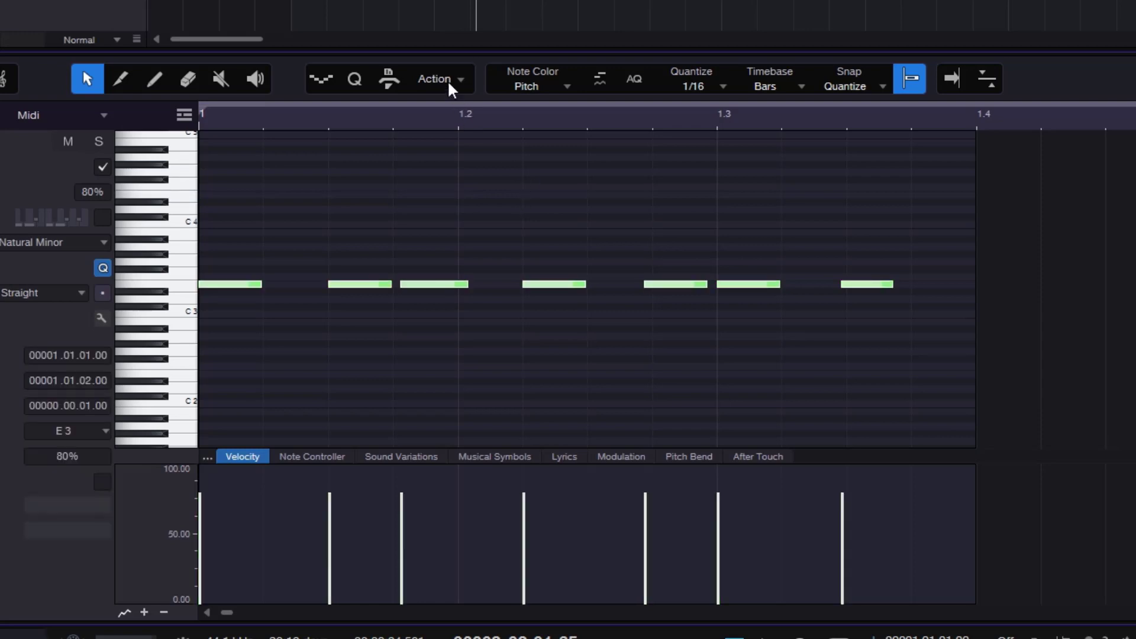
click(451, 86)
click(509, 505)
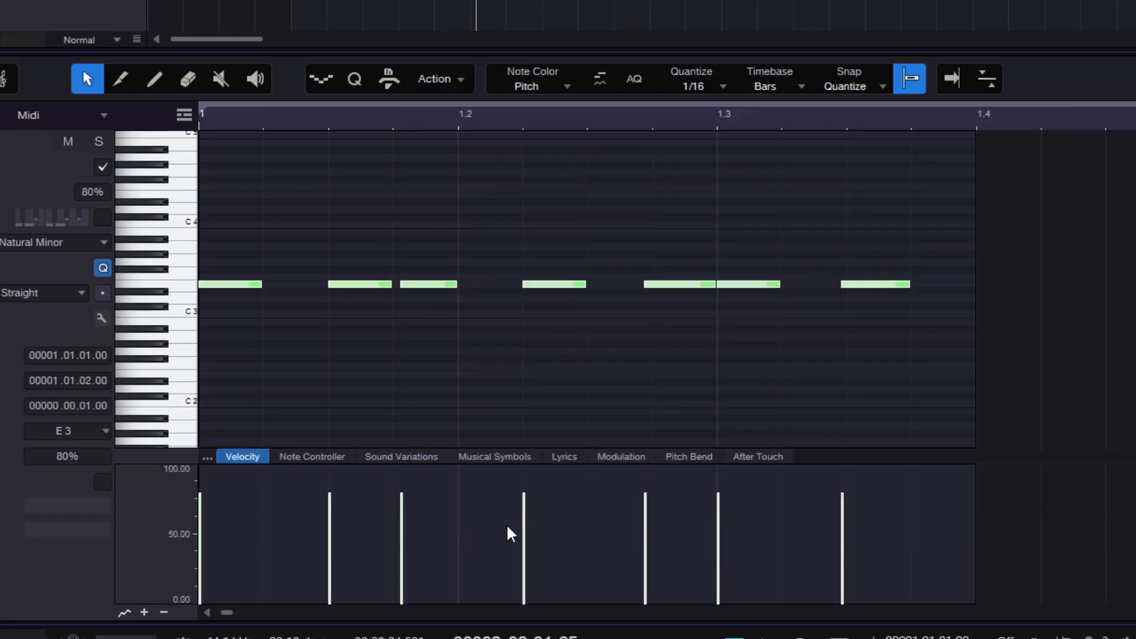
click(453, 285)
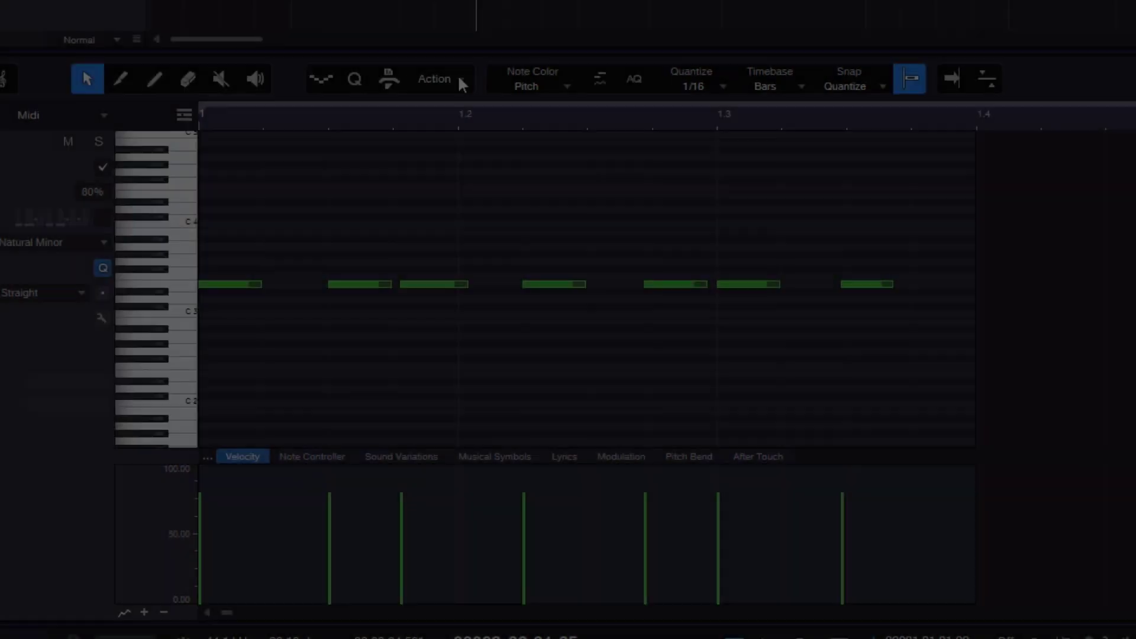
click(460, 80)
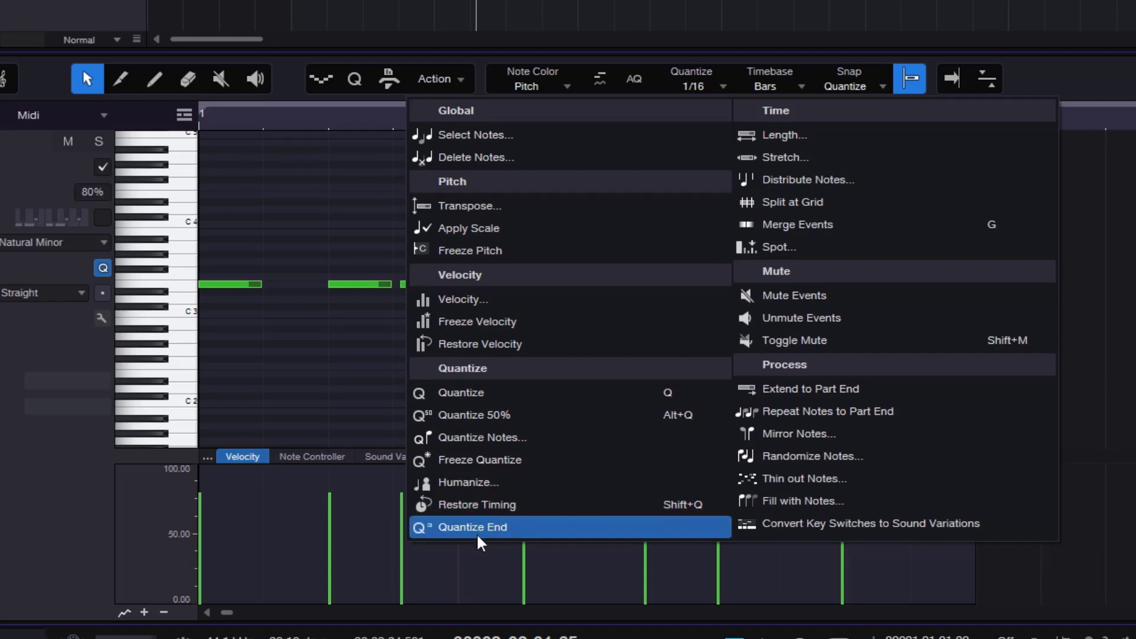
click(496, 437)
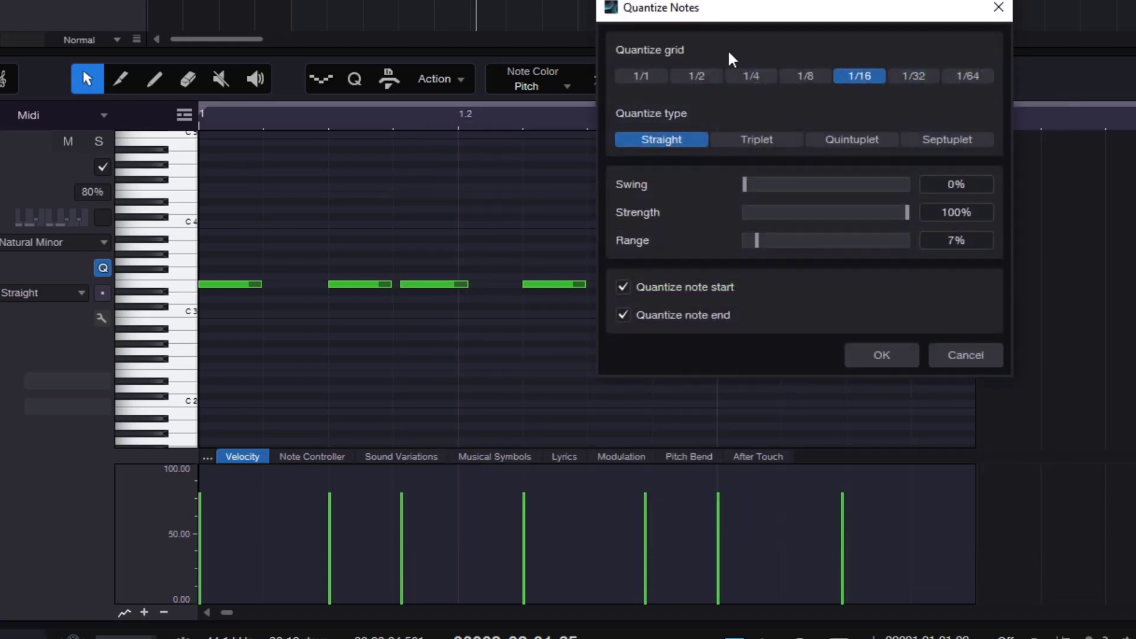
drag(714, 14, 1068, 76)
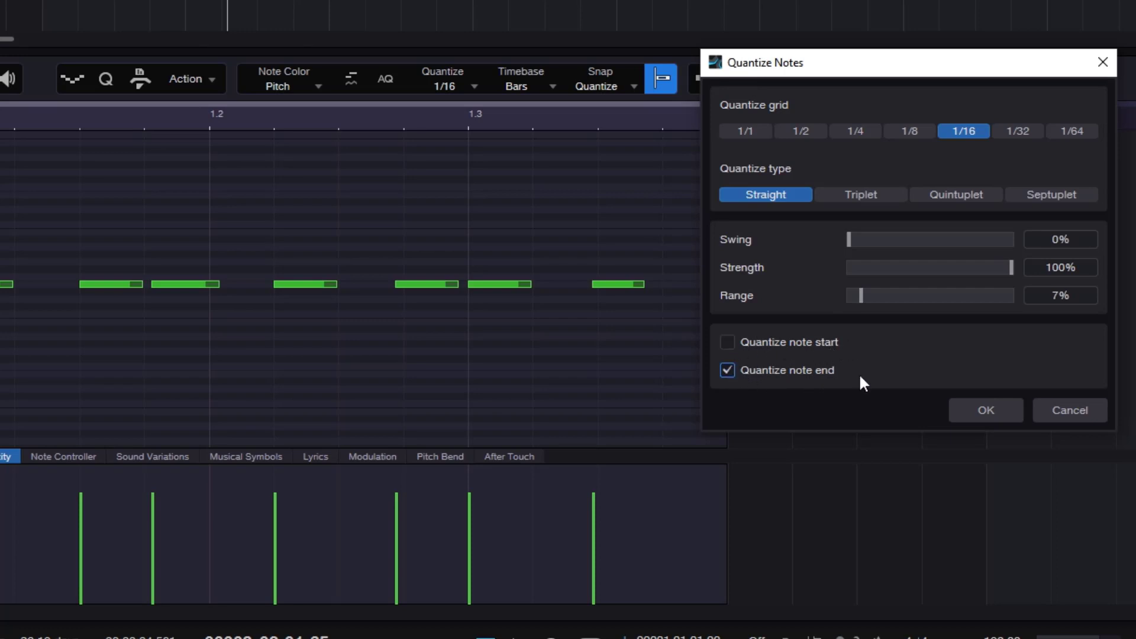
click(761, 342)
click(812, 372)
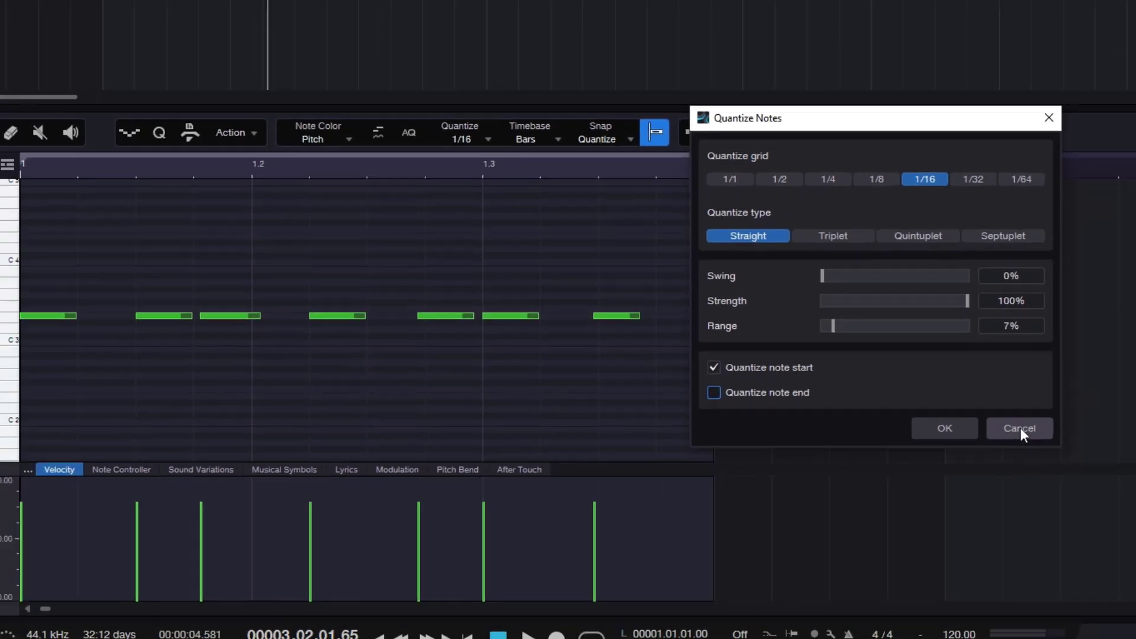
click(1020, 427)
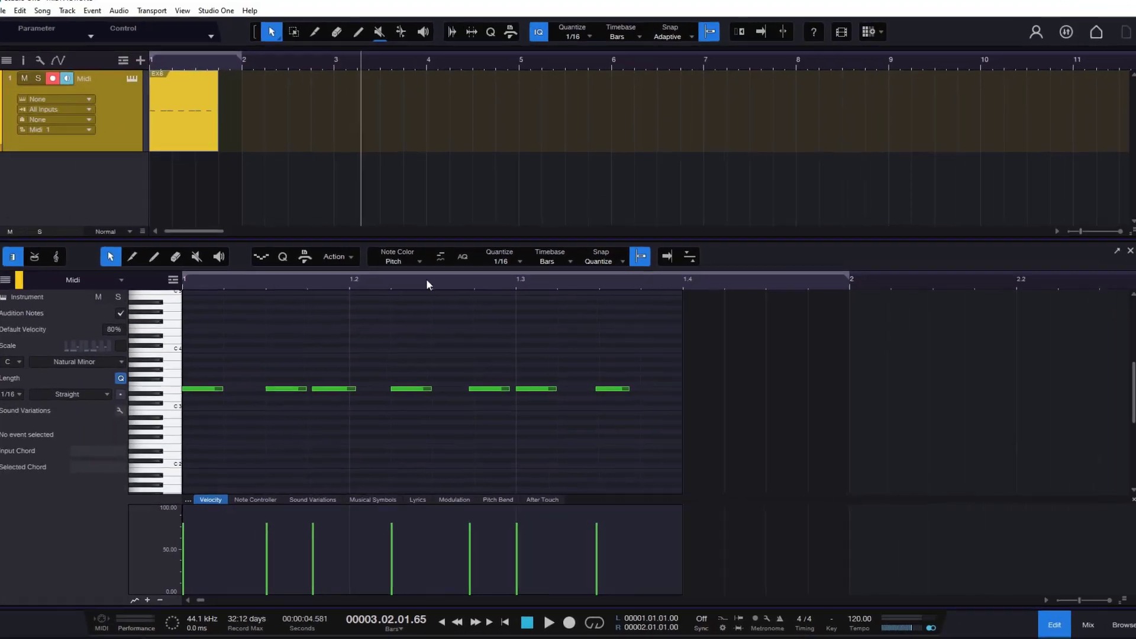
Step: Apply Quantize Notes to the part on the straight 1/16 grid with note start enabled and note end disabled
click(255, 135)
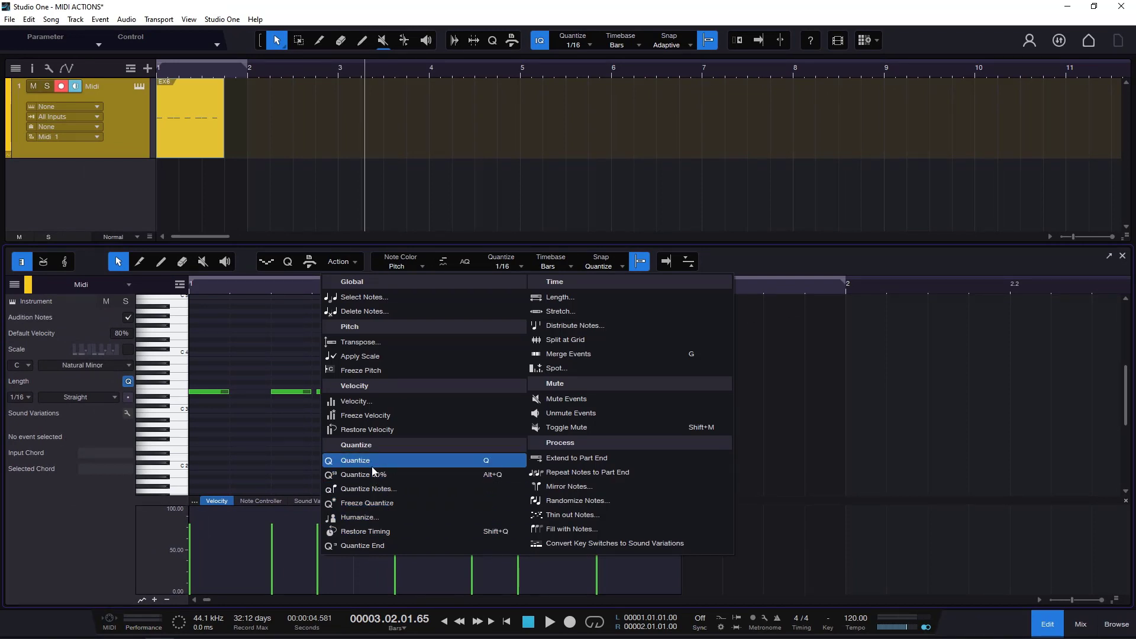
click(384, 488)
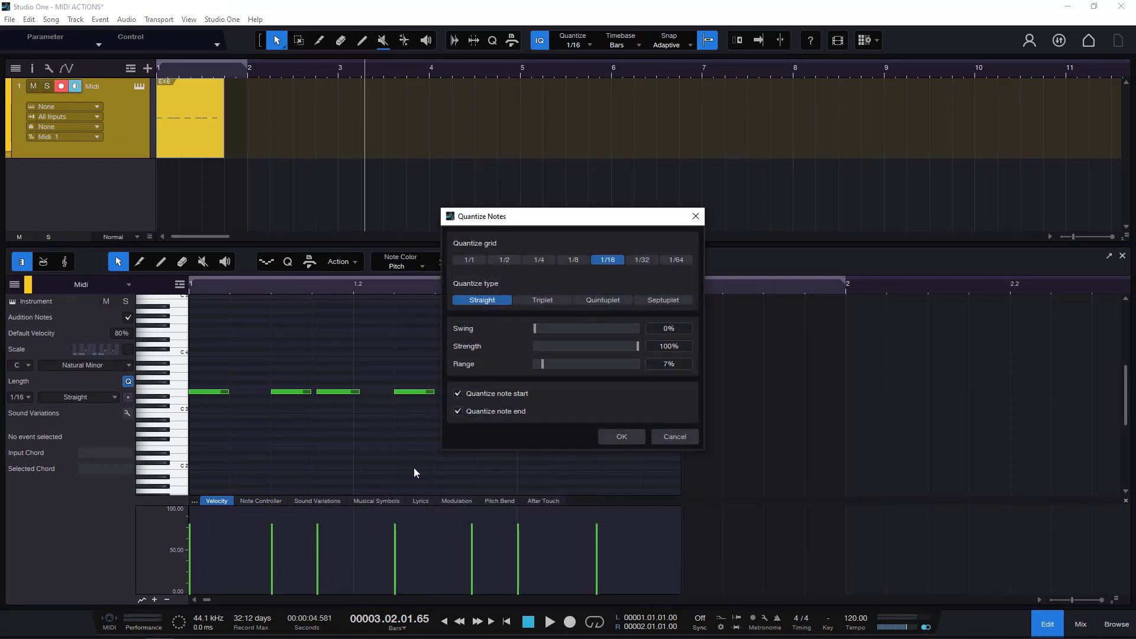
drag(608, 216, 854, 226)
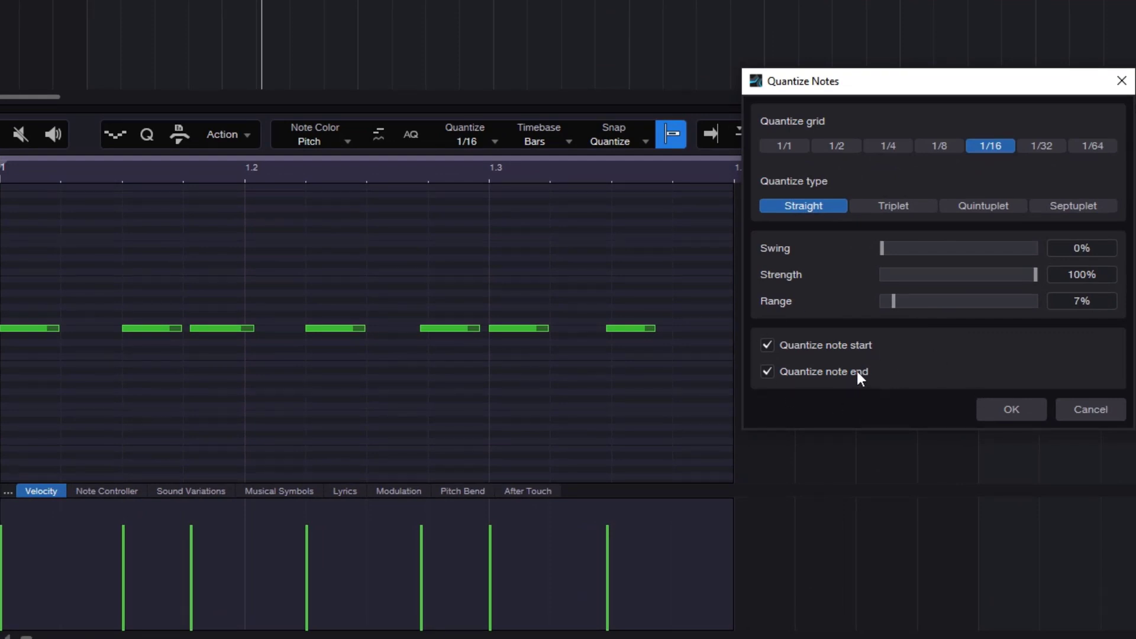
click(836, 369)
click(1012, 413)
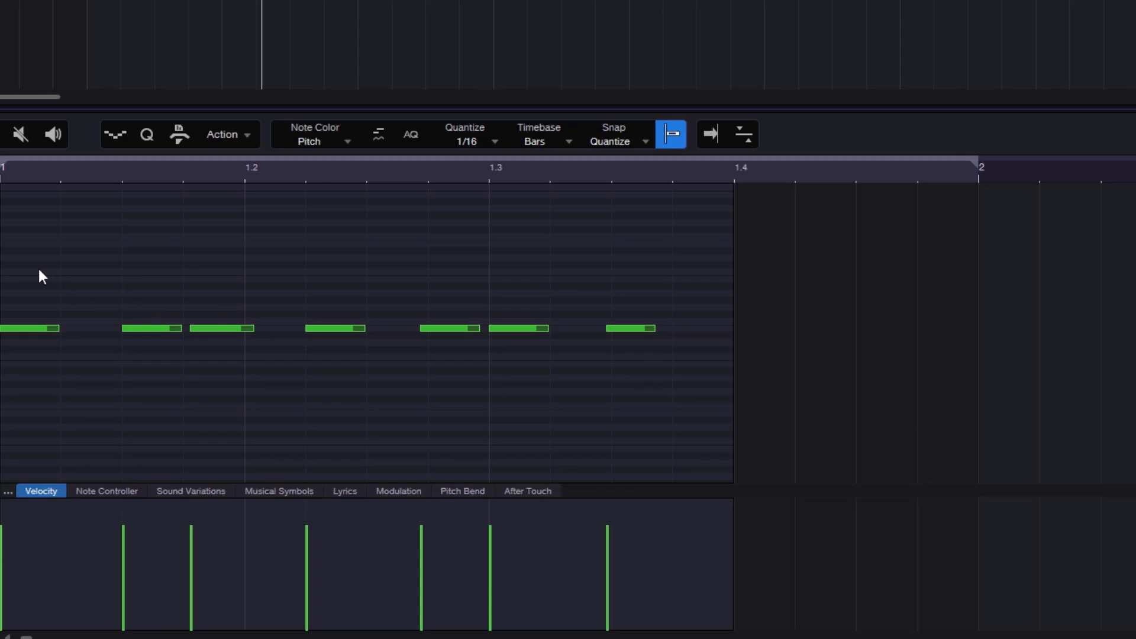
Step: Quantize the starts of all the notes with Quantize Notes at 100% range, and again with swing at 100%
drag(39, 270, 657, 385)
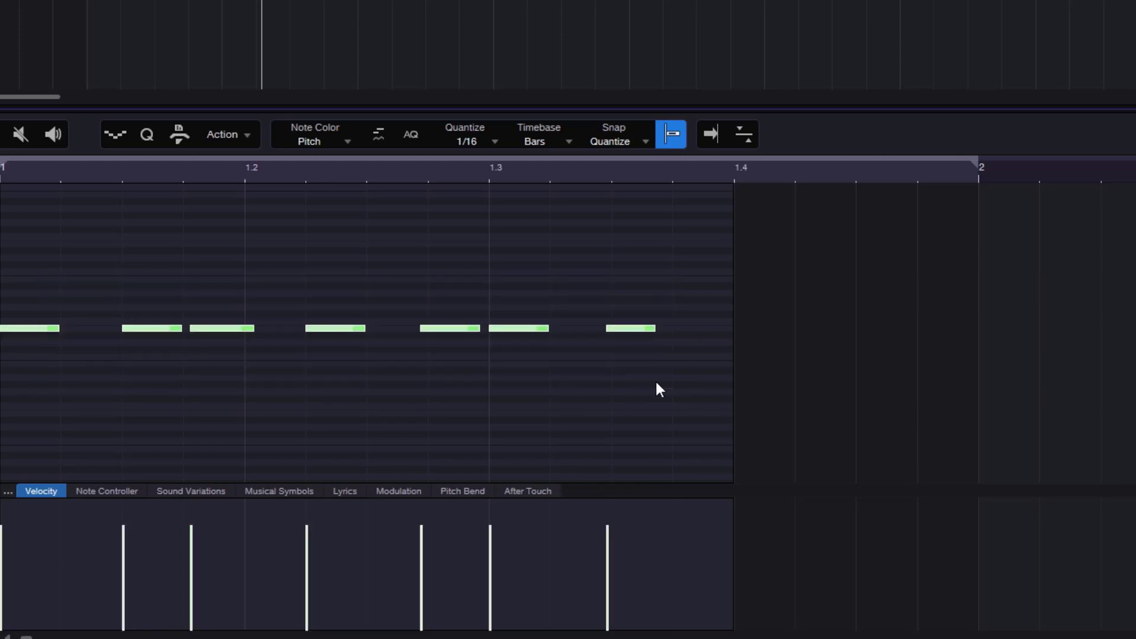
click(246, 135)
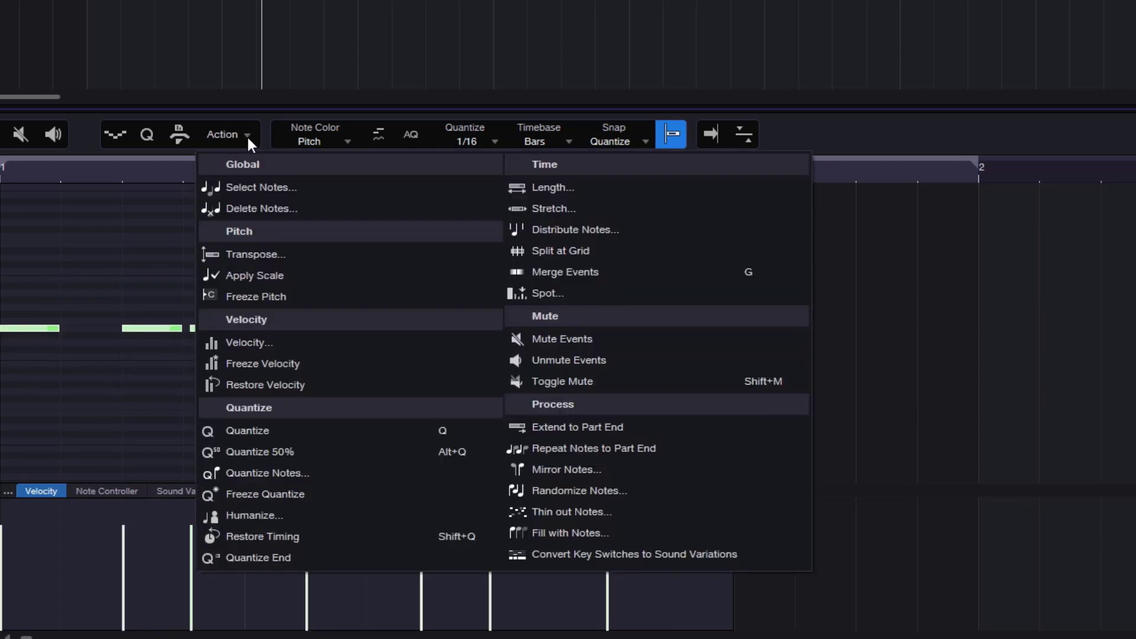
click(272, 473)
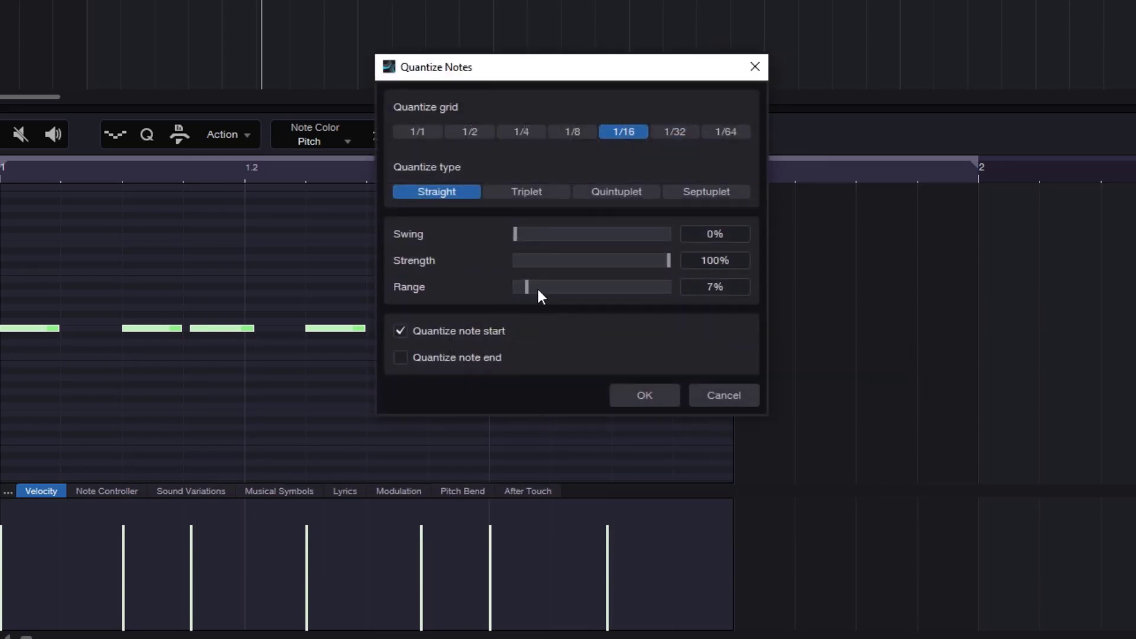
drag(536, 288, 700, 295)
drag(598, 80, 960, 87)
click(1032, 402)
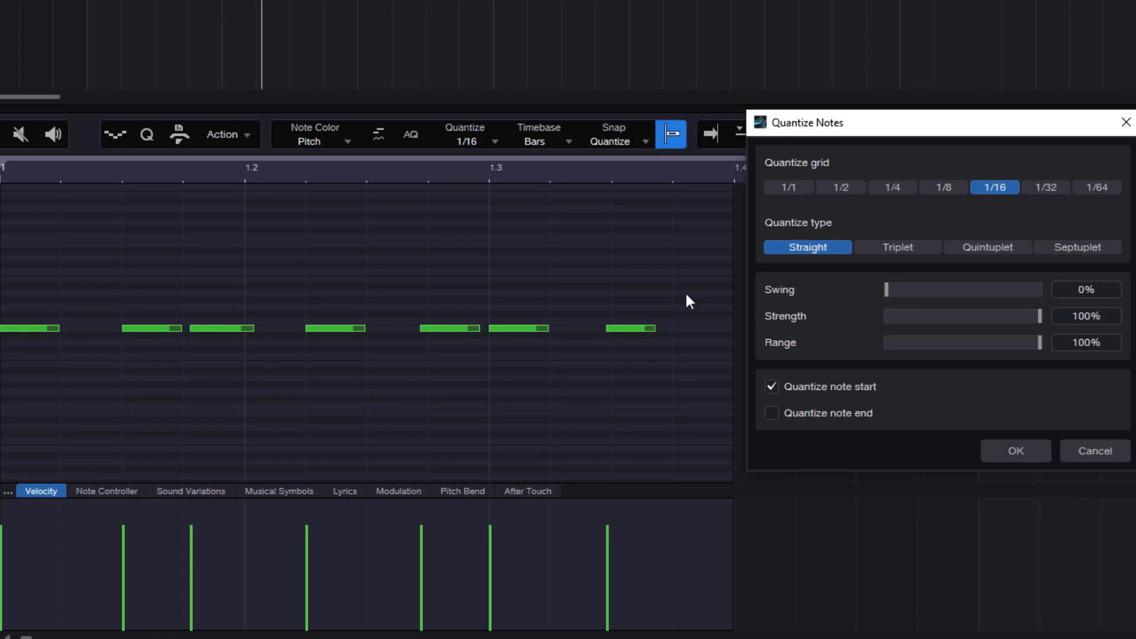
drag(915, 290, 1044, 296)
click(1016, 451)
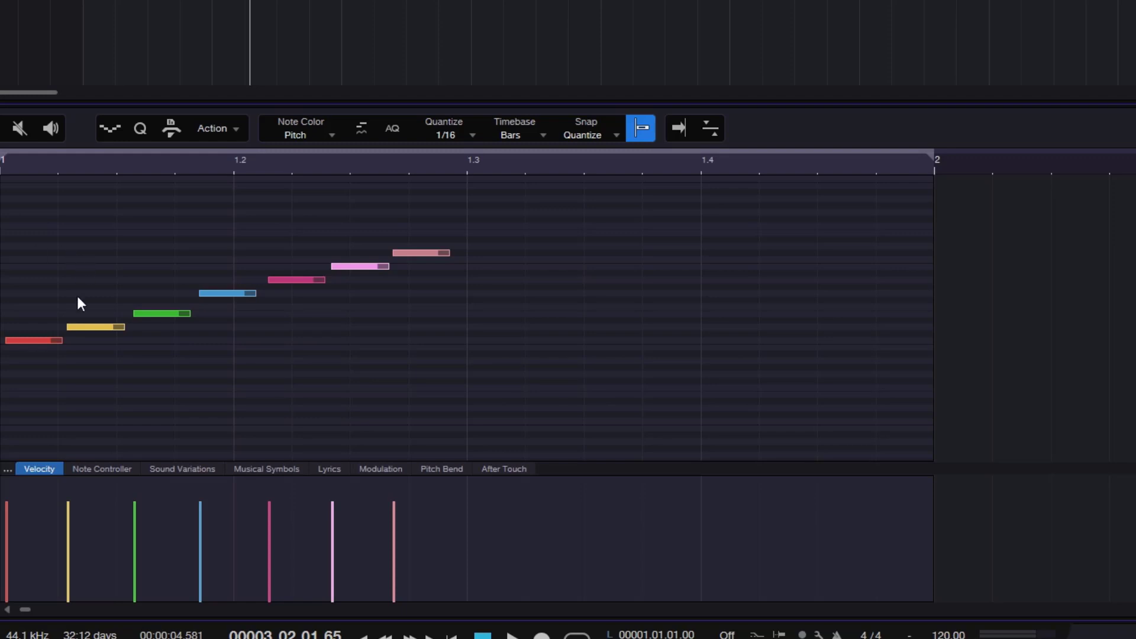
Step: Quantize the starts of all the ascending notes to the straight 1/16 grid with Quantize Notes at 0% swing and 100% strength and range
click(34, 340)
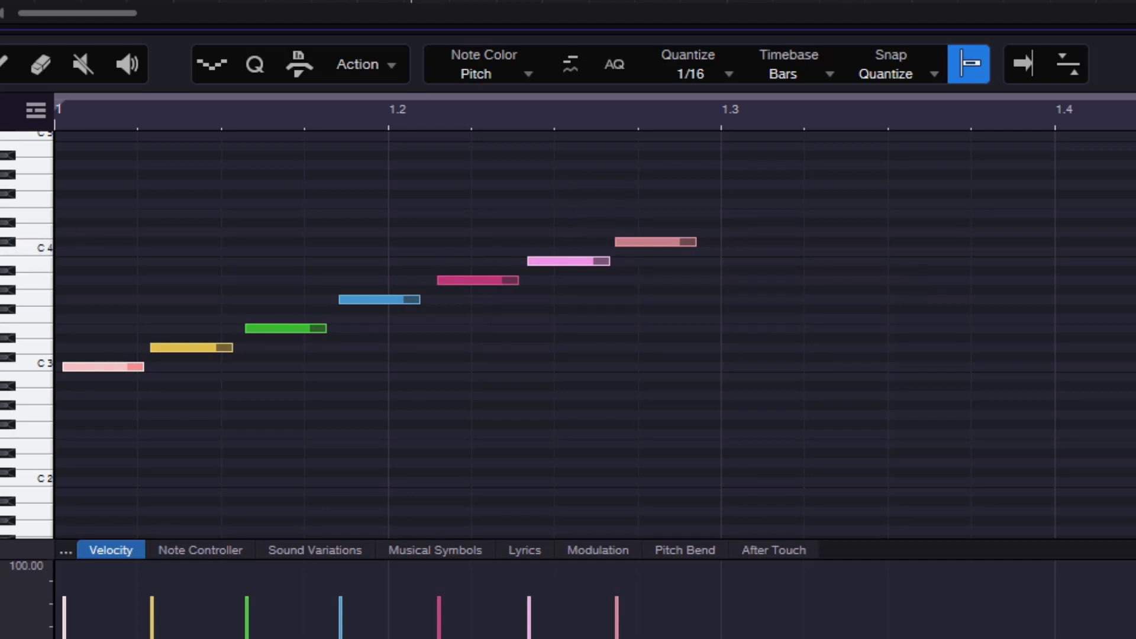
drag(87, 284, 215, 404)
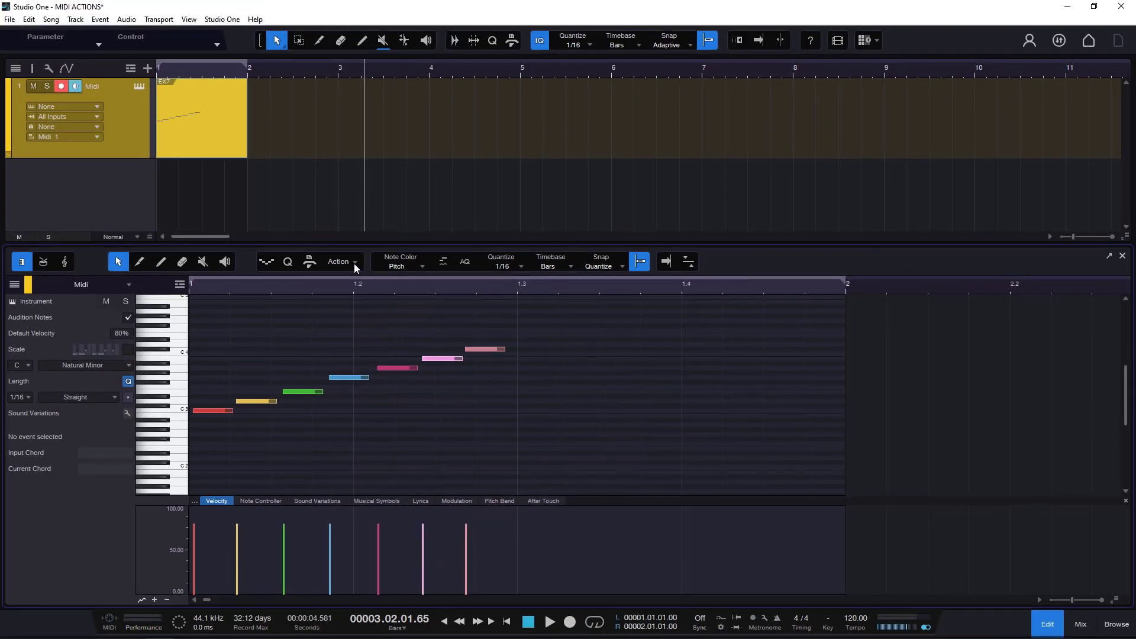
click(361, 189)
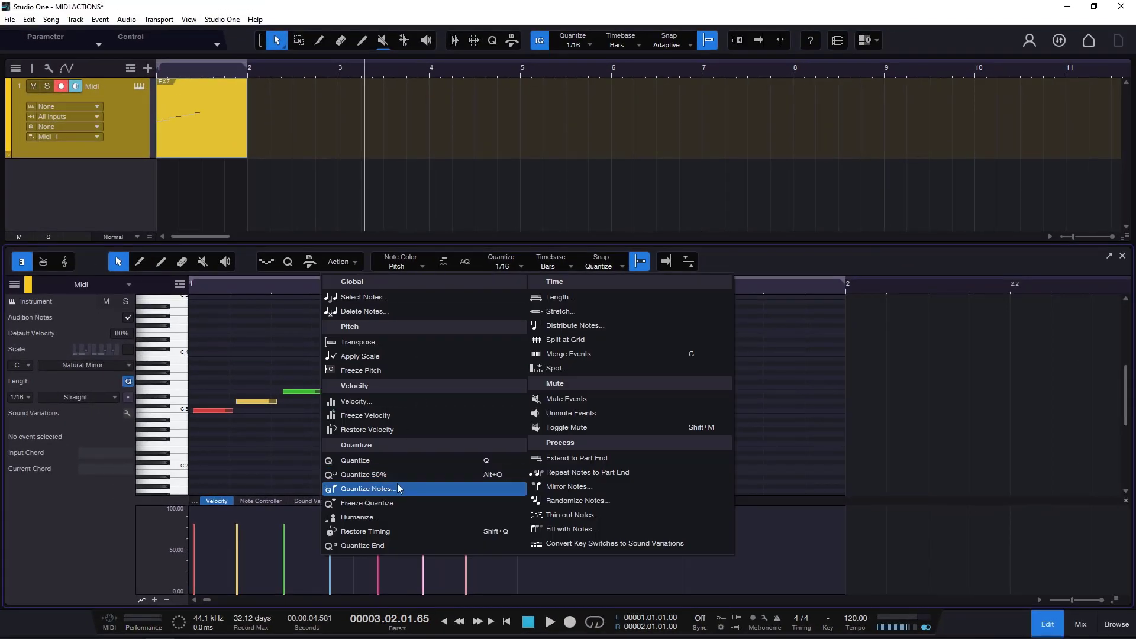
click(382, 488)
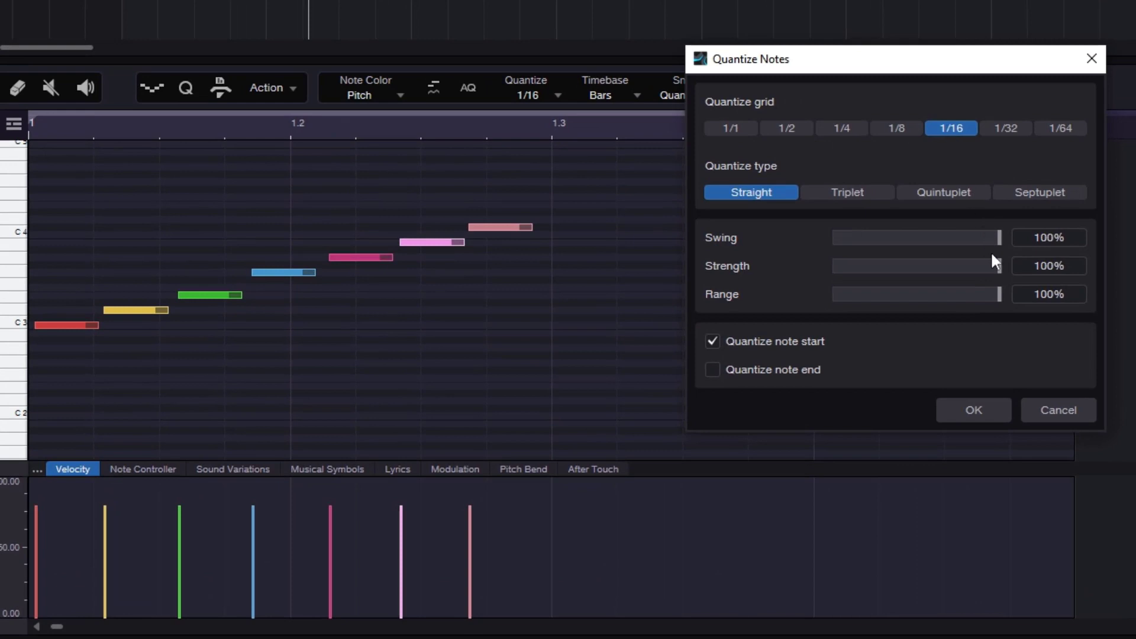
drag(993, 238, 729, 242)
click(980, 413)
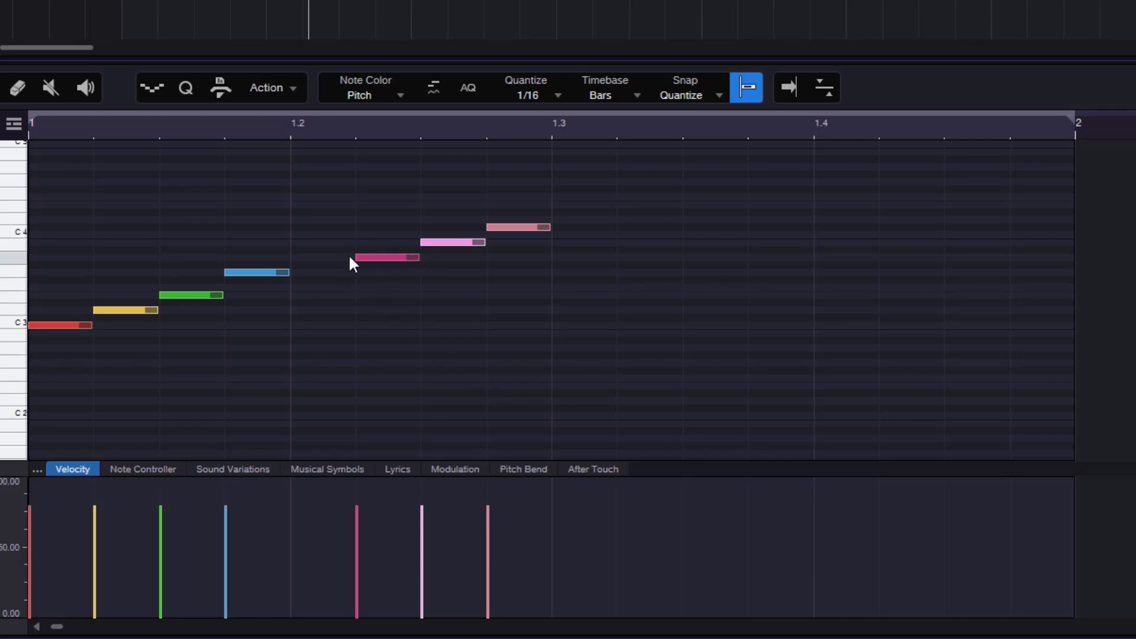
Step: Examine the alignment of the ascending notes and undo their full-range quantization
drag(68, 193, 572, 368)
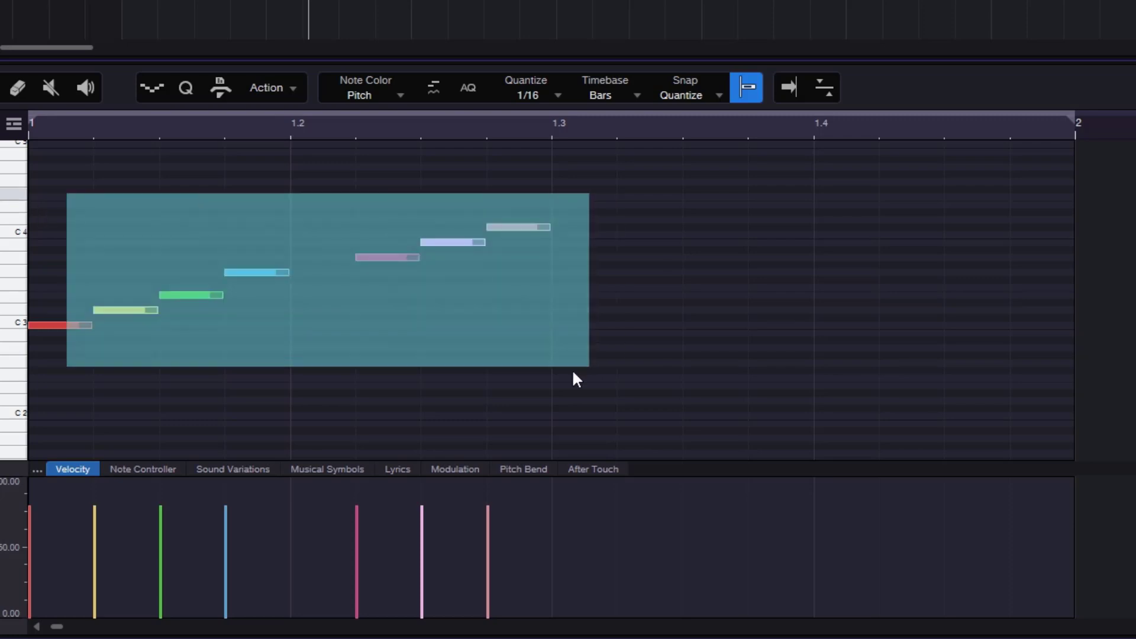
click(411, 363)
key(ctrl+z)
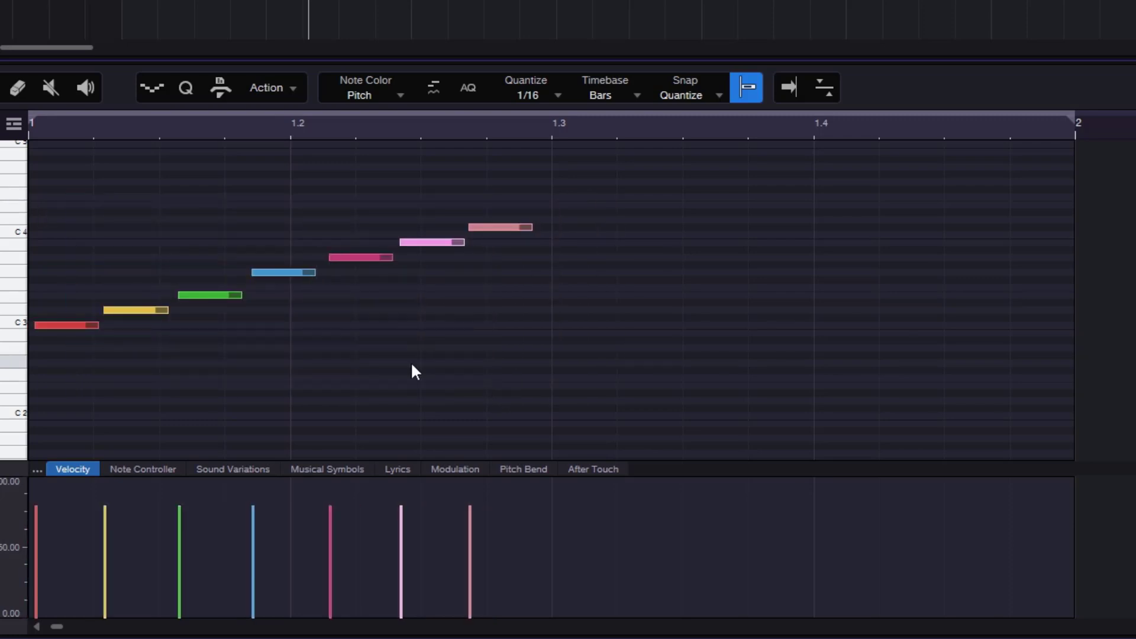
Step: Quantize the starts of the ascending notes to the 1/16 grid with the Quantize Notes range at 40%
click(273, 87)
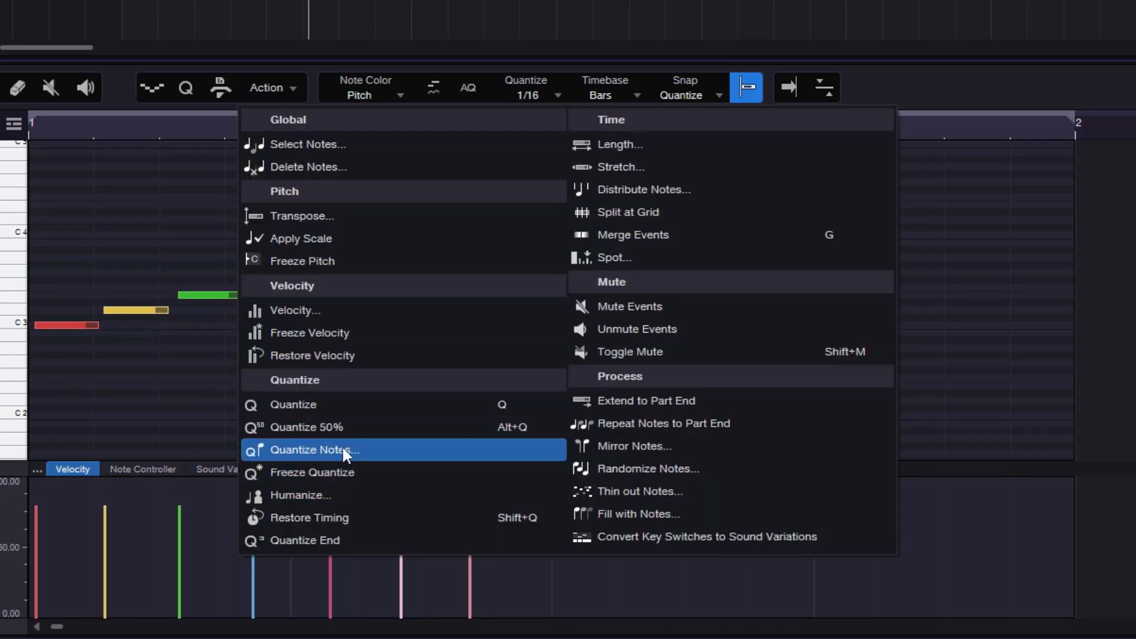
click(343, 450)
drag(672, 21, 951, 65)
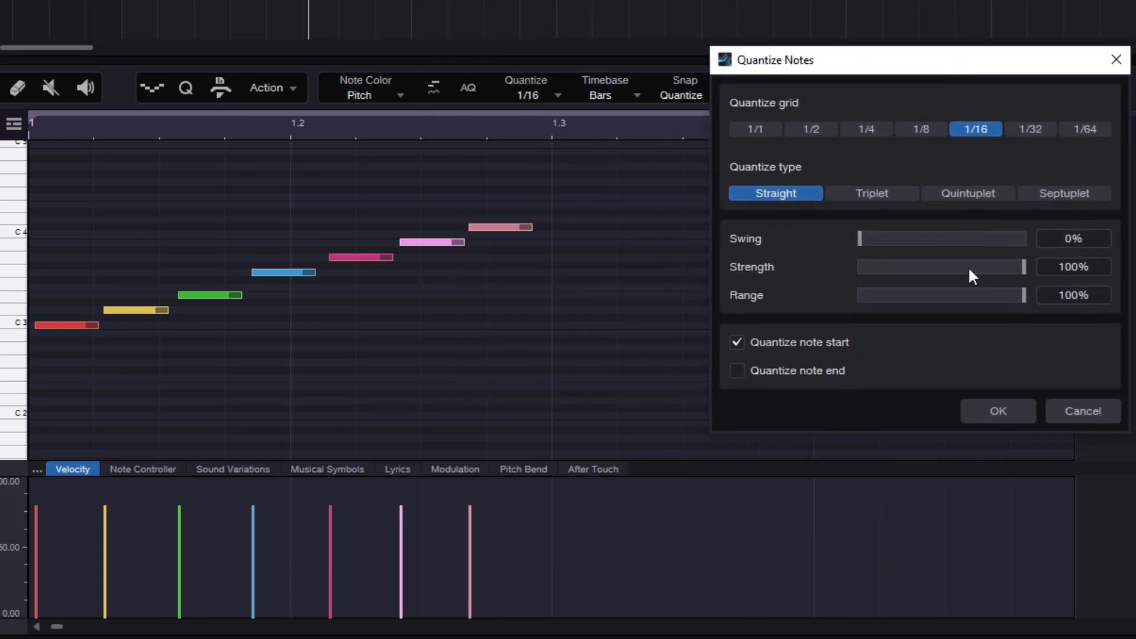
drag(999, 297, 900, 294)
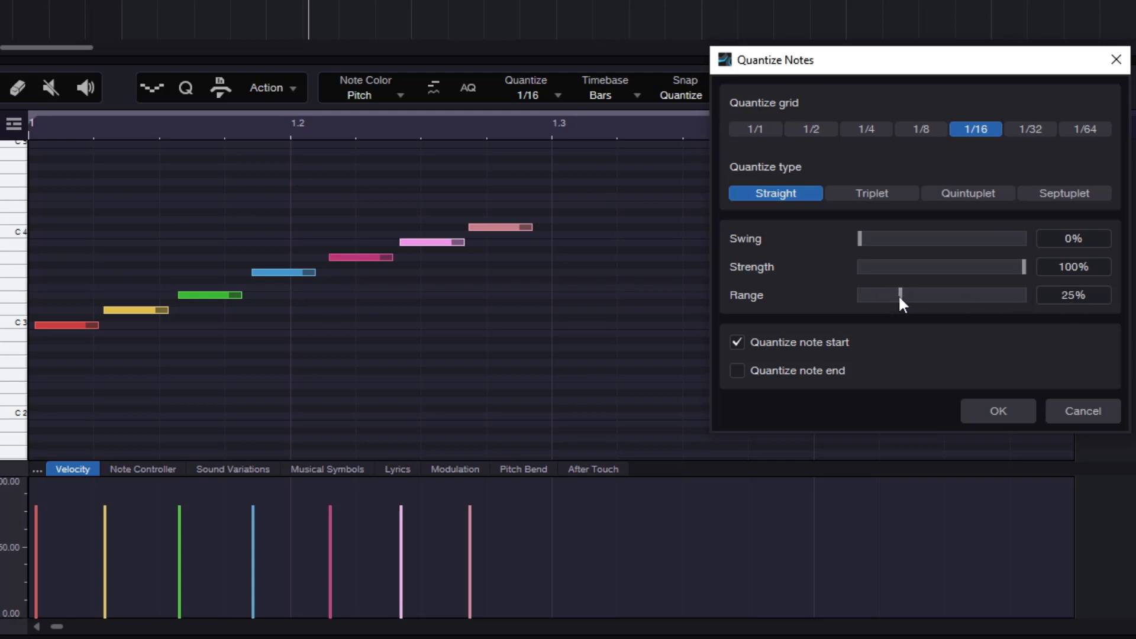
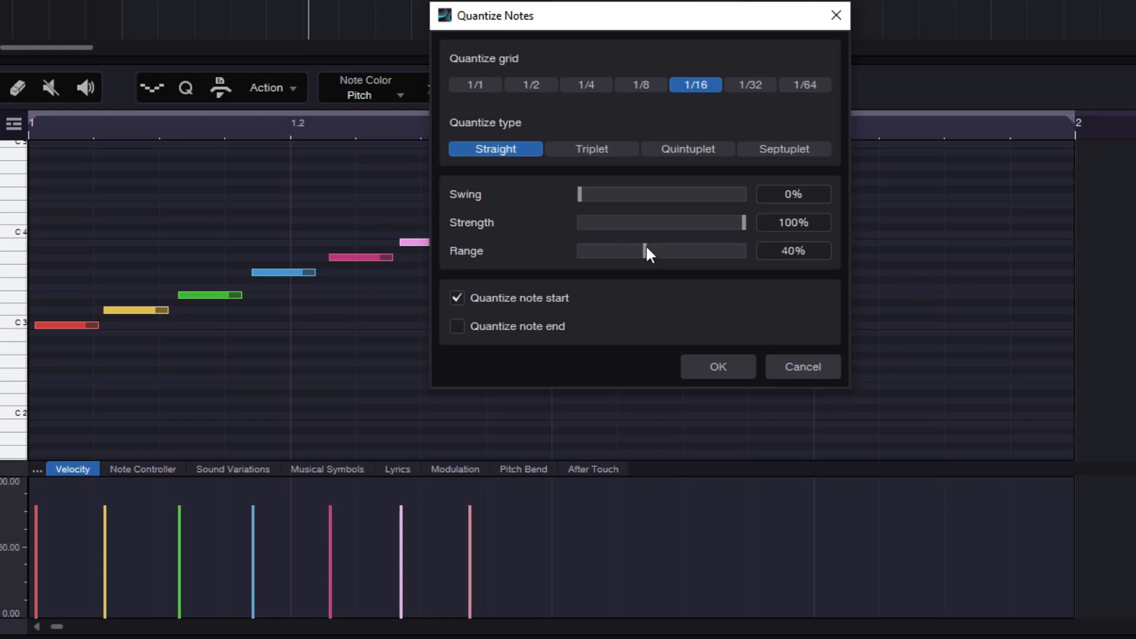
drag(649, 30, 807, 76)
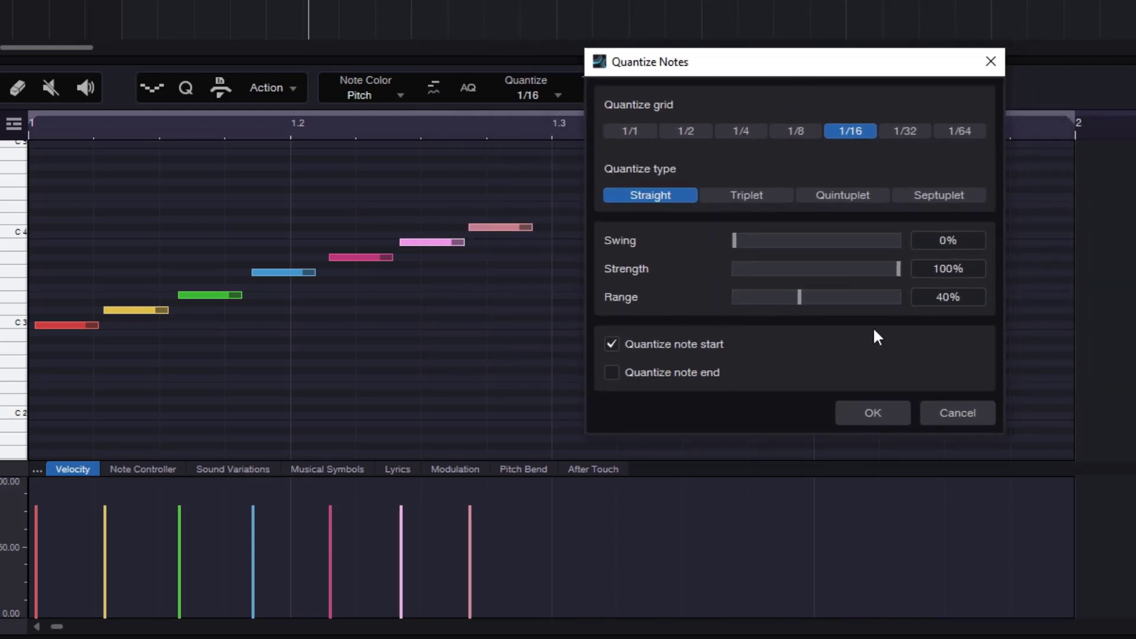
click(874, 412)
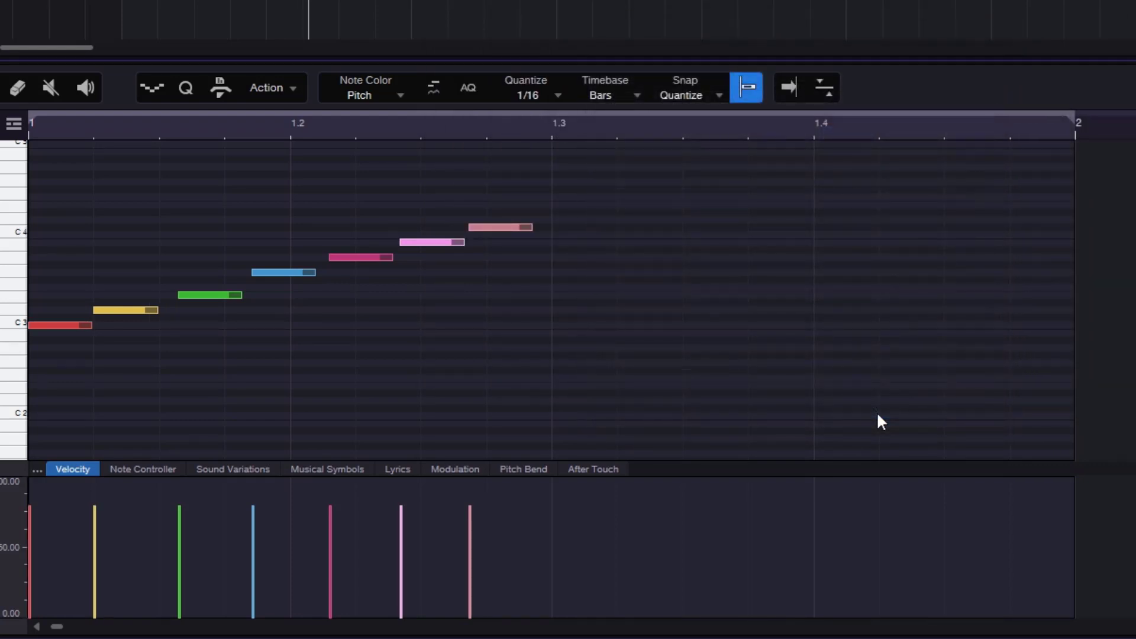
Step: Compare the first two notes with the remaining five by selecting each group, and undo the 40% range quantization
drag(159, 178, 36, 409)
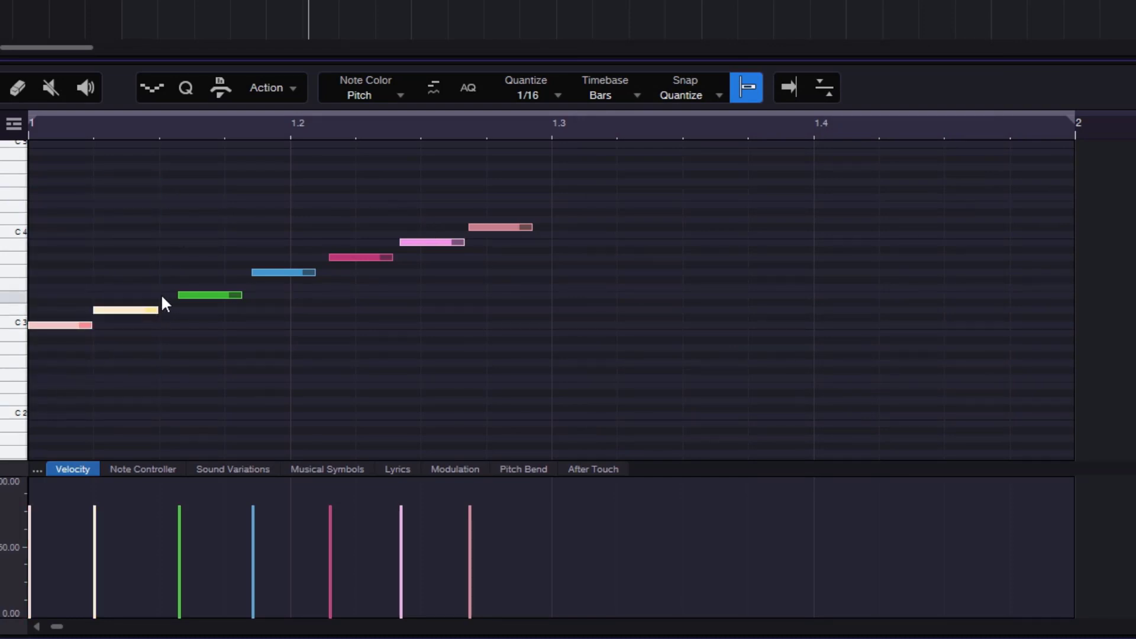
click(211, 196)
drag(212, 199, 541, 350)
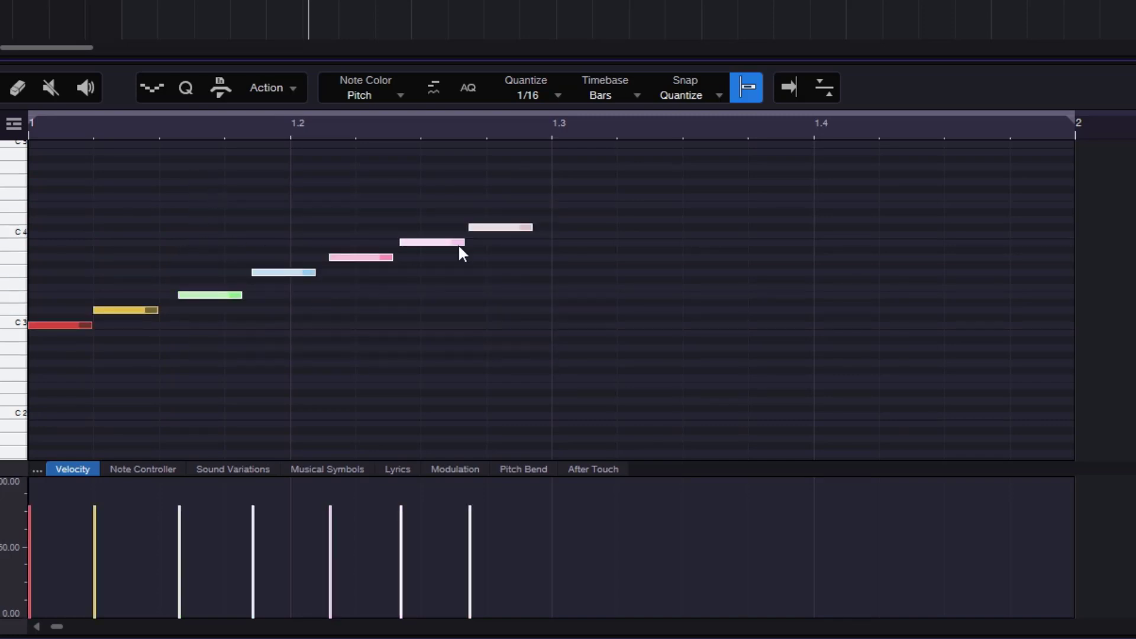
click(329, 171)
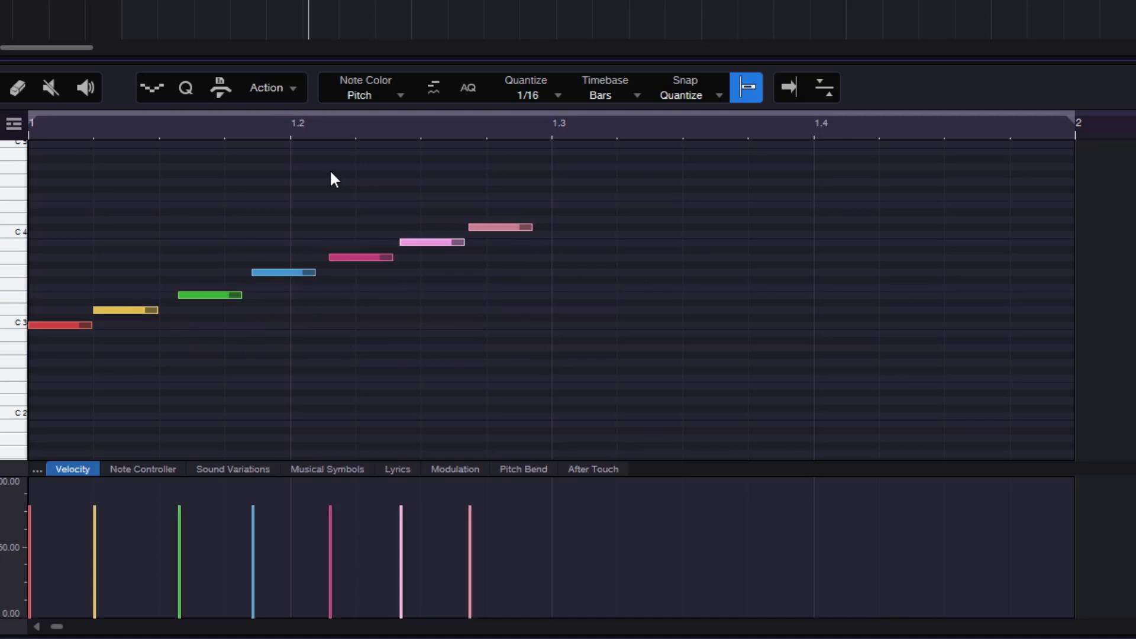
key(ctrl+z)
Step: Quantize the starts of the ascending notes with a moderately wider Quantize Notes range, and select the first three notes
click(287, 97)
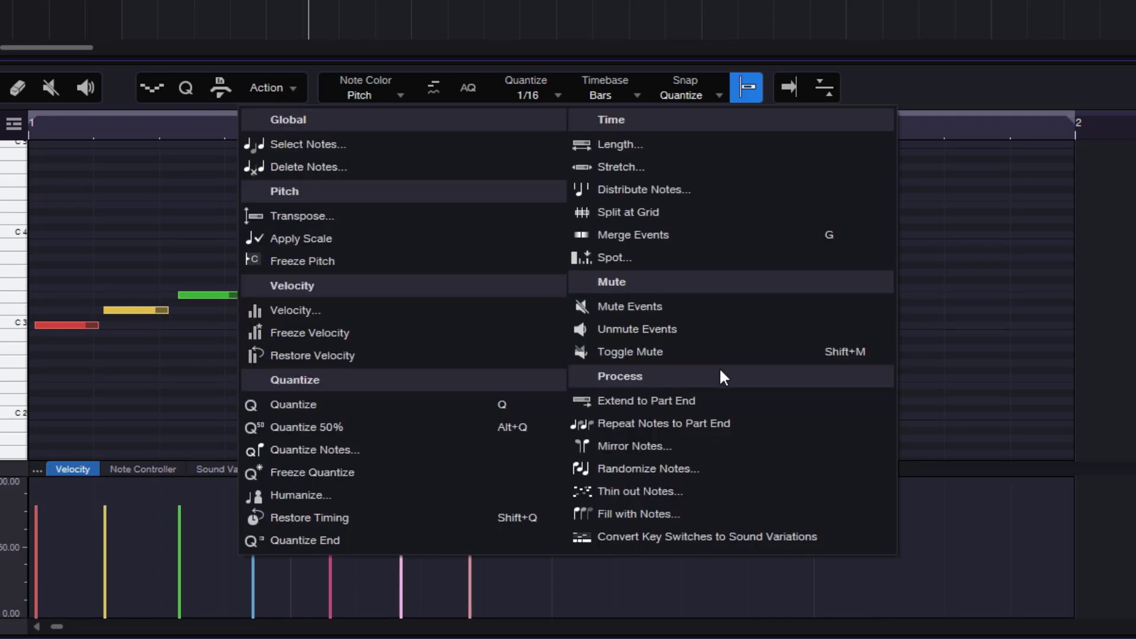
click(340, 450)
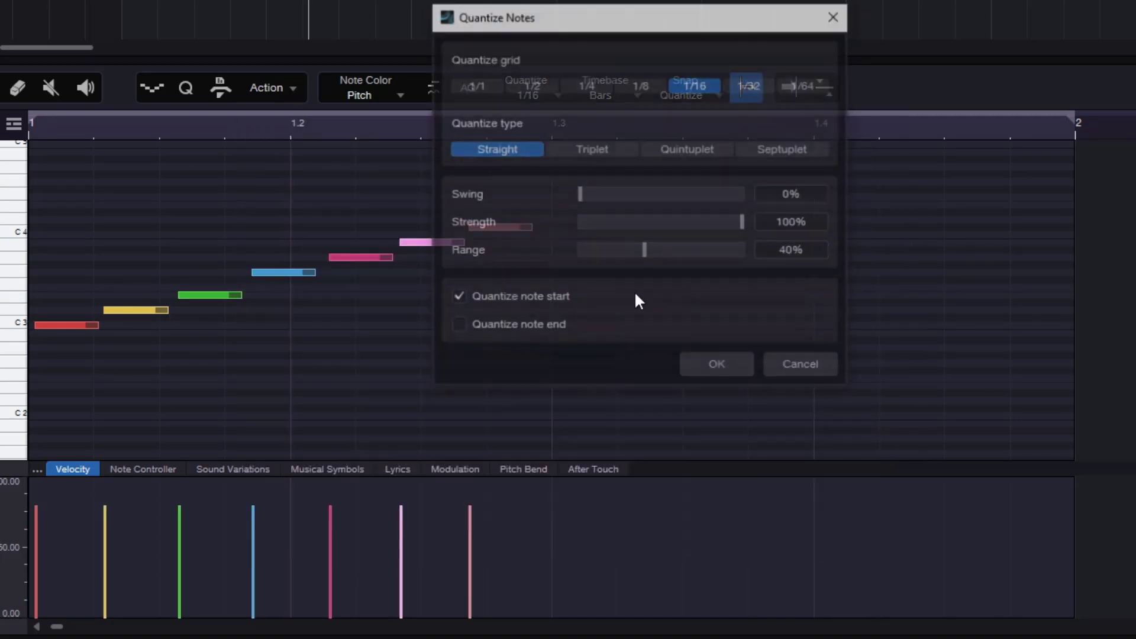
drag(598, 26, 796, 79)
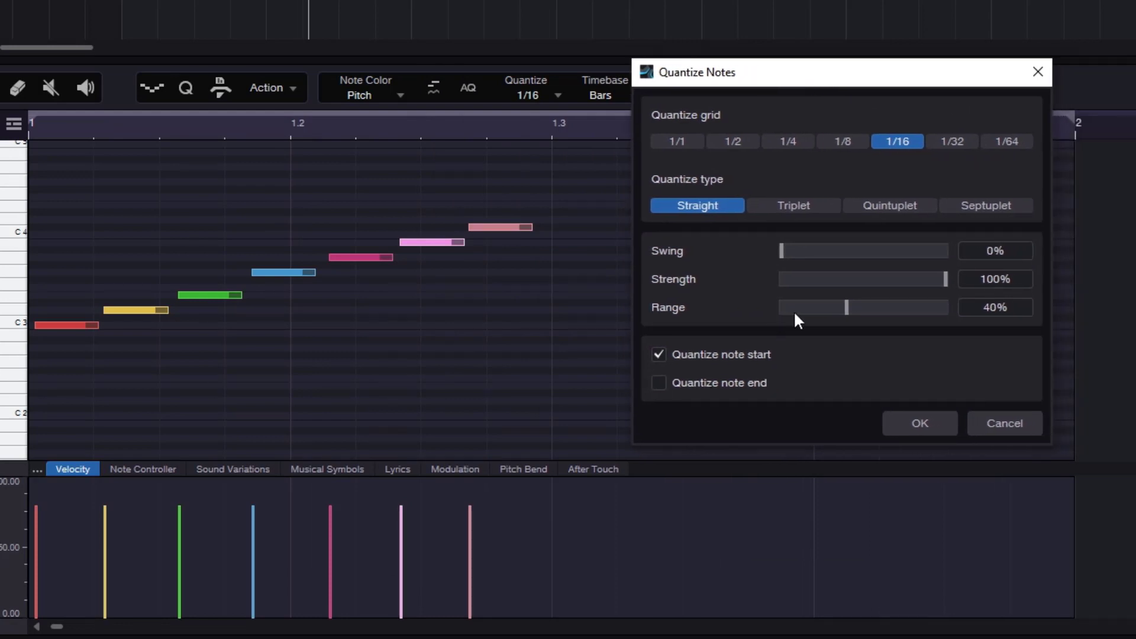
drag(855, 308, 880, 307)
click(914, 425)
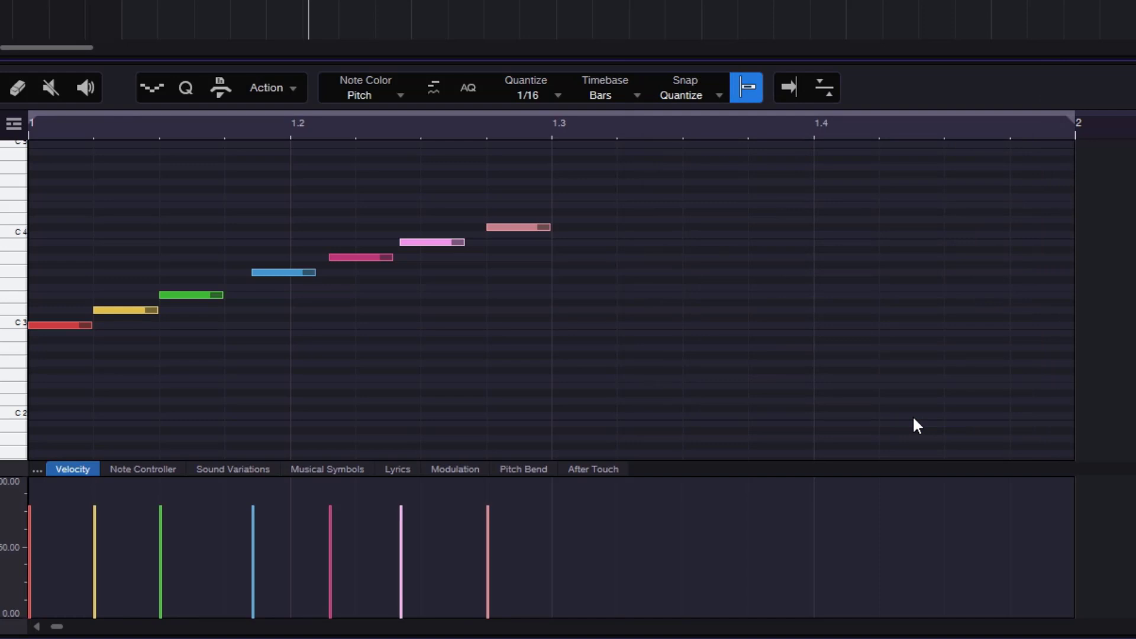
drag(30, 239, 208, 391)
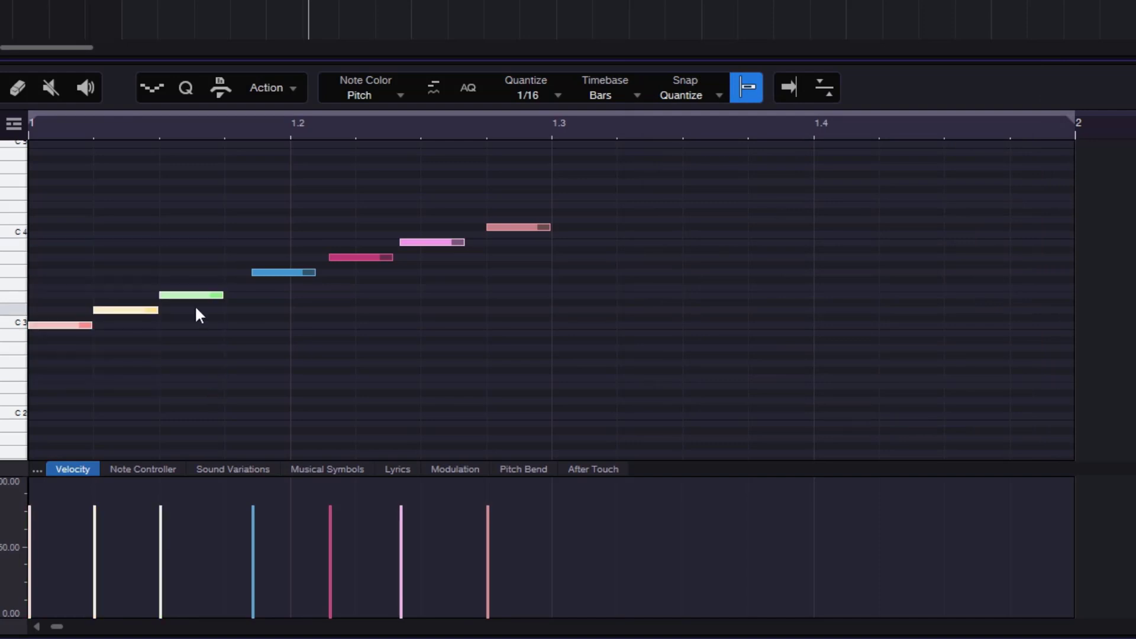
Step: Check the position of the last ascending note and undo the wider-range quantization of the notes
mouse_move(506, 235)
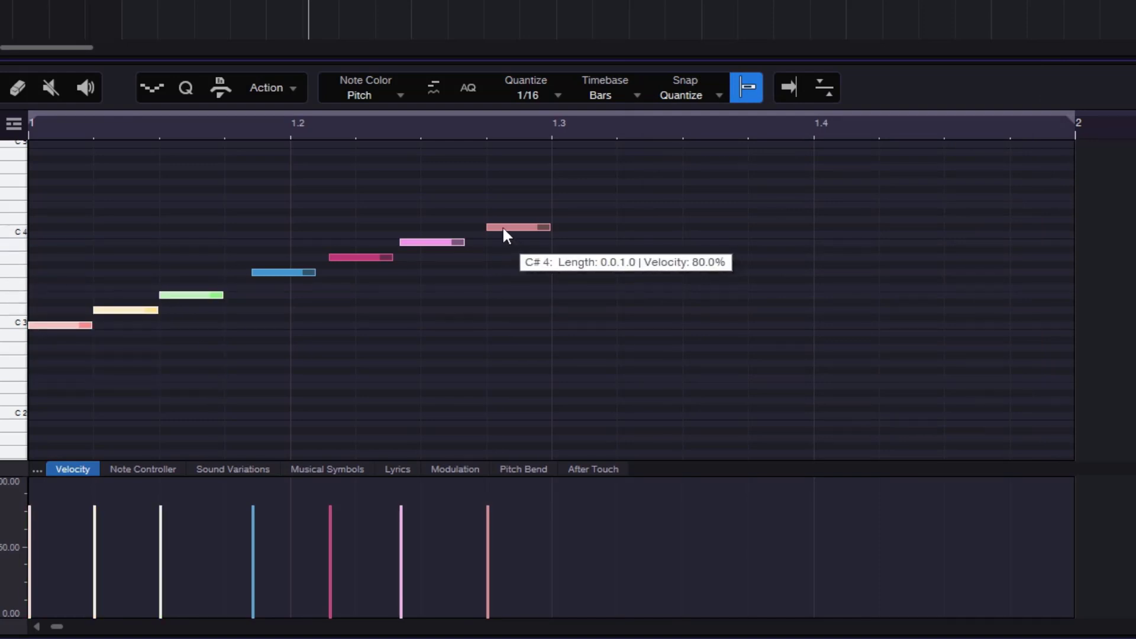
mouse_move(504, 230)
mouse_down()
mouse_move(476, 226)
mouse_move(496, 217)
mouse_move(439, 231)
mouse_move(528, 232)
mouse_move(506, 228)
mouse_up()
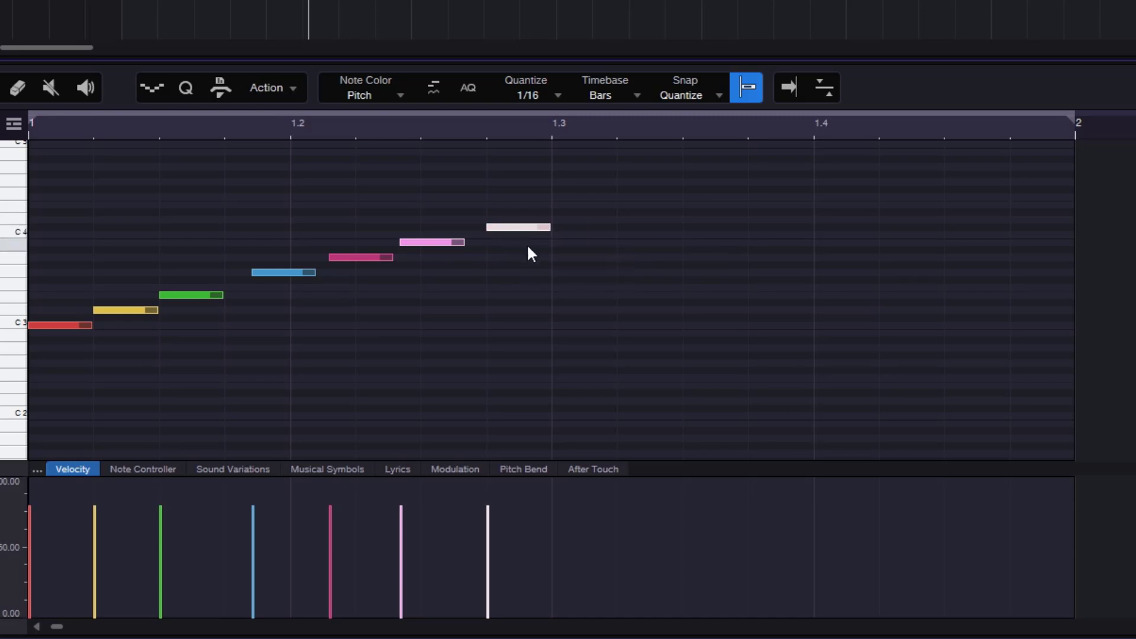
key(ctrl+z)
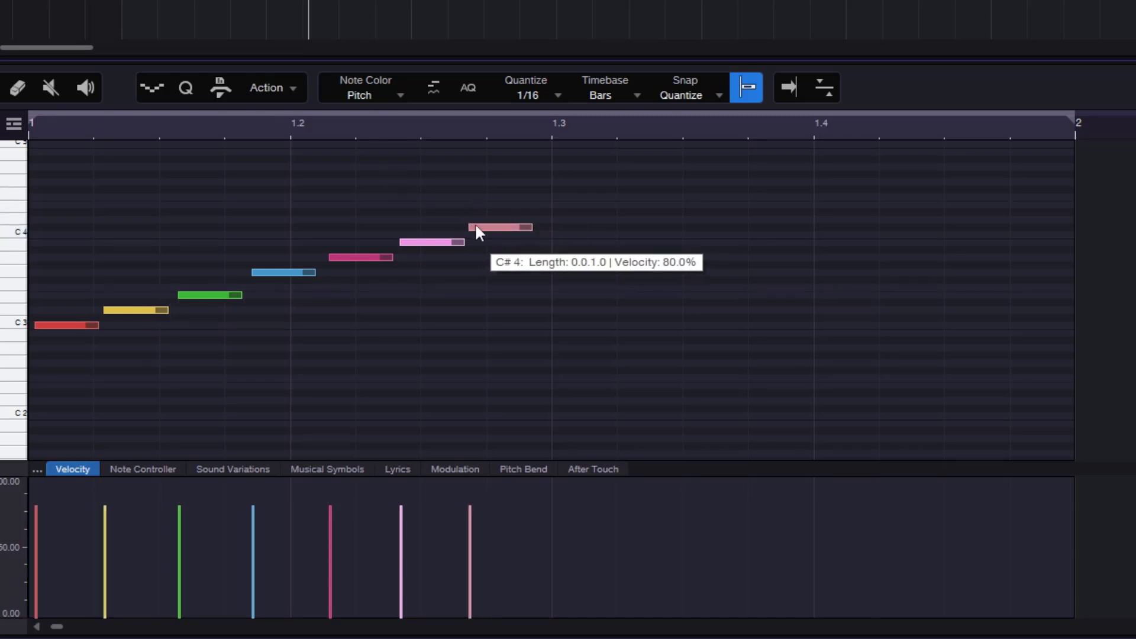
Step: Quantize the starts of the ascending notes to the 1/16 grid with the Quantize Notes range at 100%
click(293, 87)
click(348, 453)
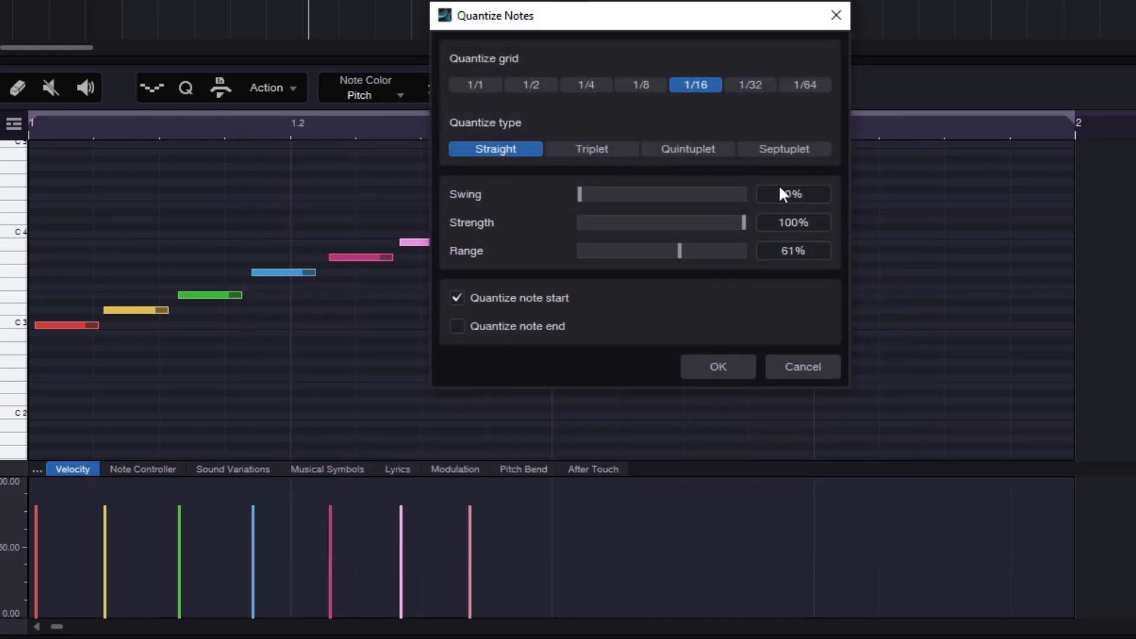
drag(727, 18, 1023, 19)
drag(977, 252, 1084, 264)
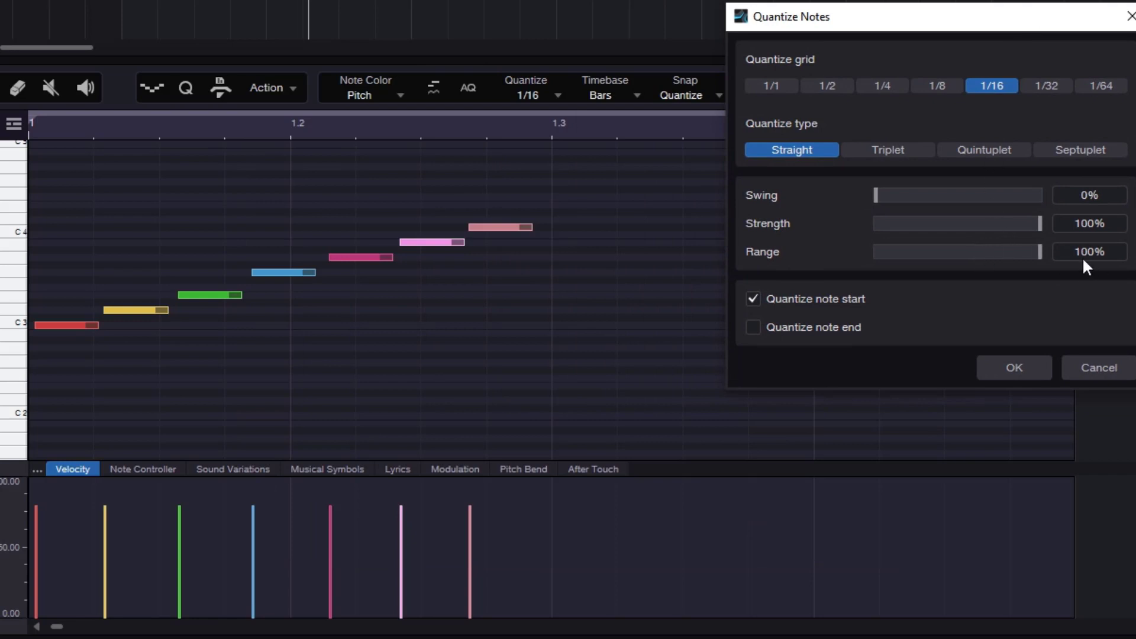
click(1013, 368)
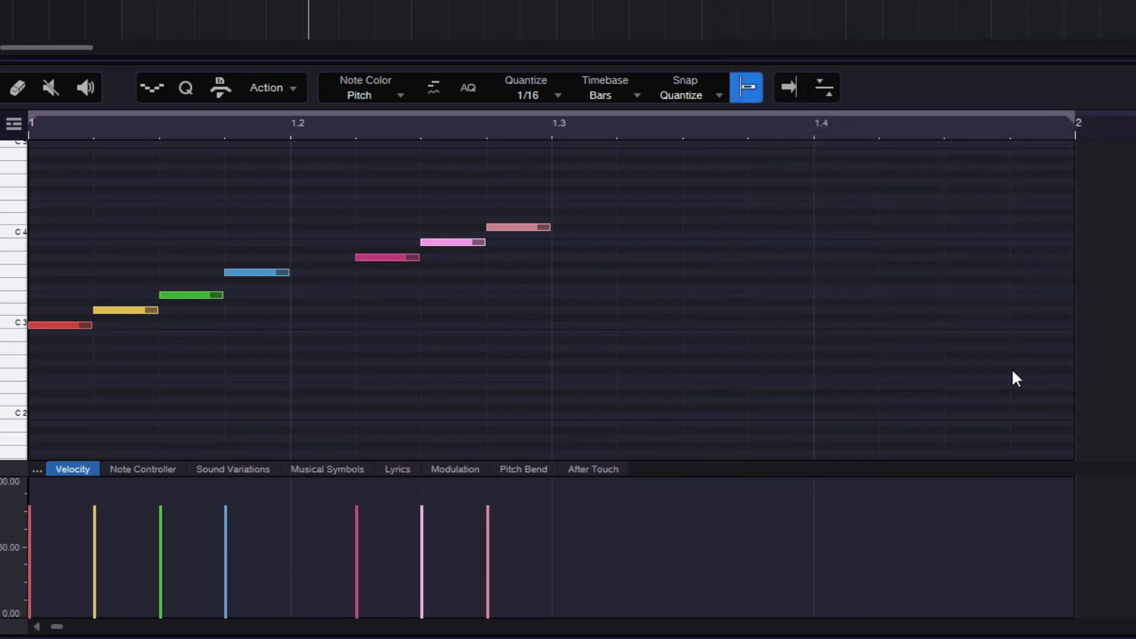
Step: Quantize both the start and the end of the ascending notes to the straight 1/8 grid with Quantize Notes
click(294, 87)
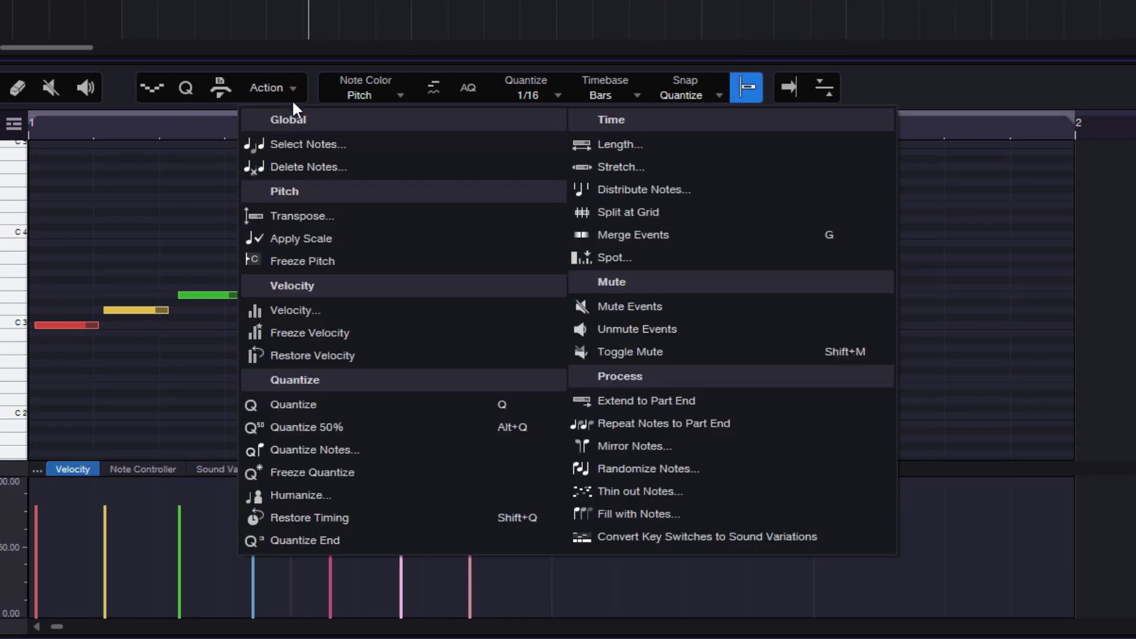
click(346, 448)
drag(556, 24, 855, 82)
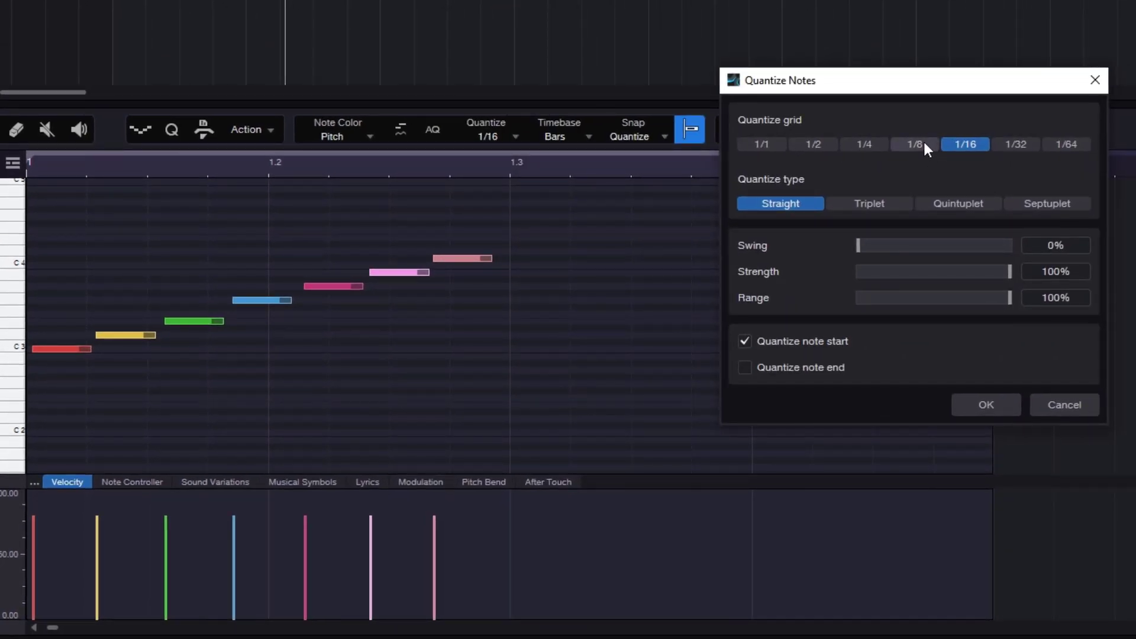
click(921, 146)
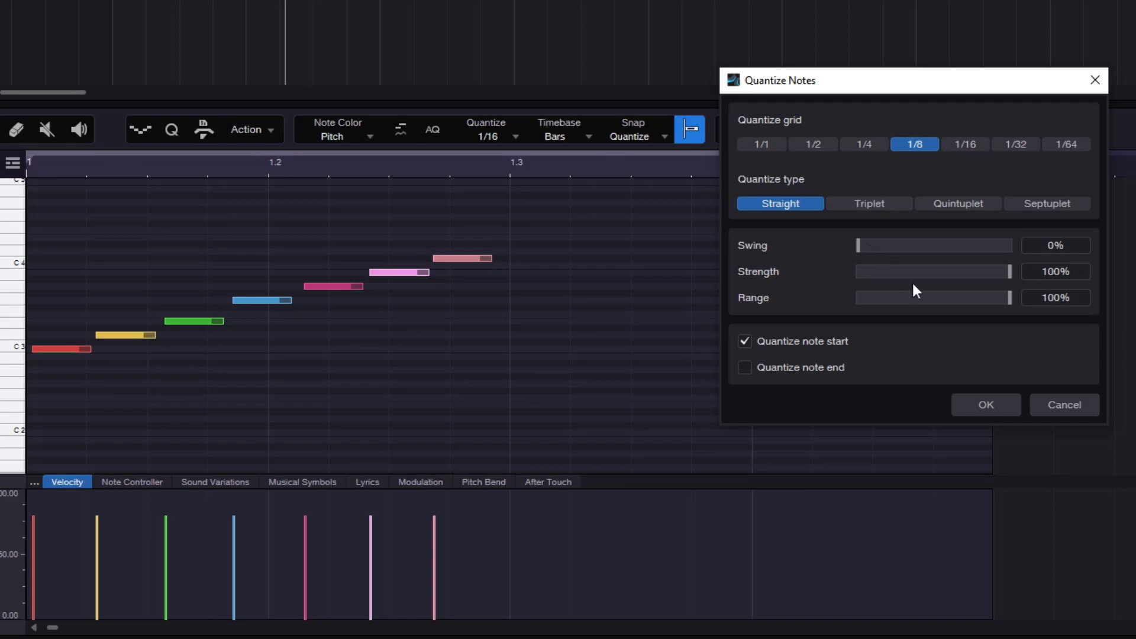
click(823, 370)
click(983, 404)
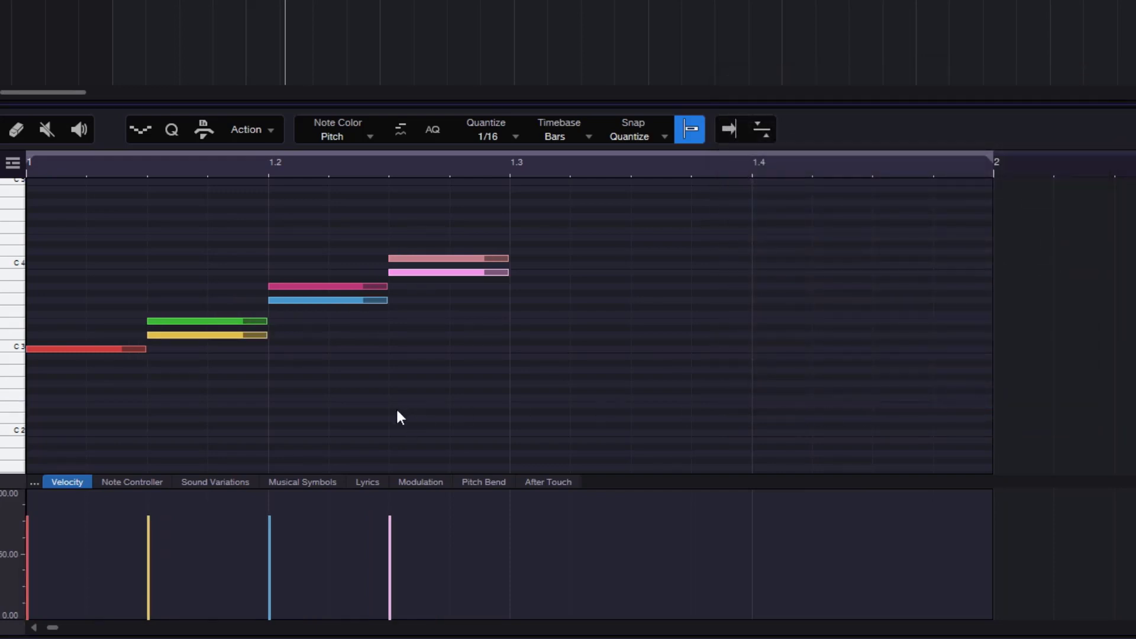
Step: Open the Quantize Notes dialog again and move it clear of the ascending notes
click(273, 133)
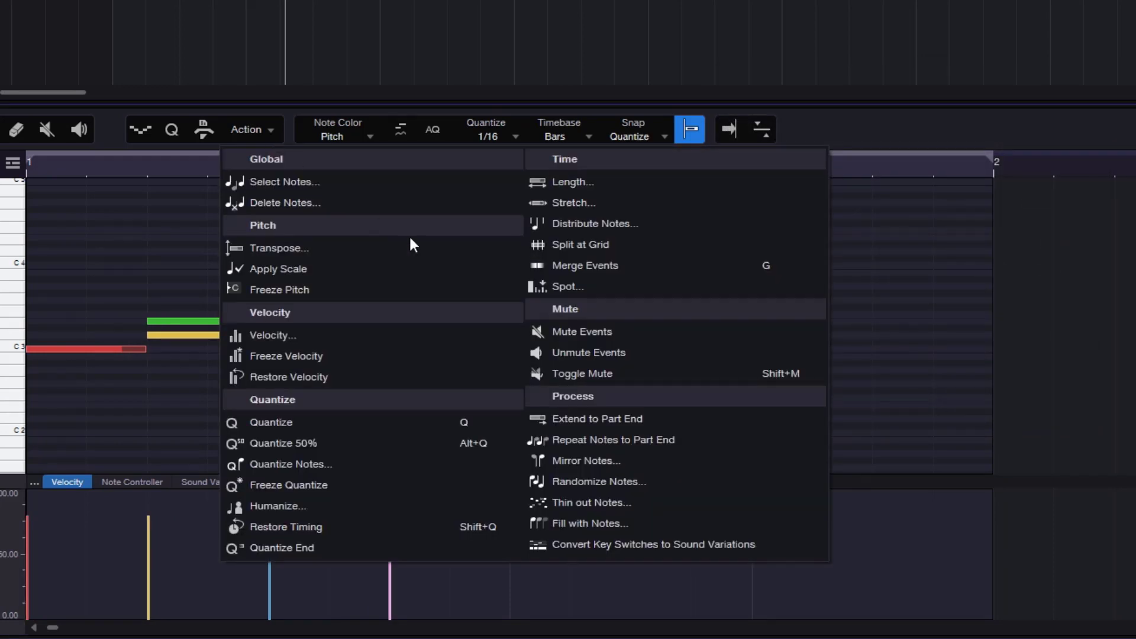
click(317, 464)
drag(625, 69, 858, 115)
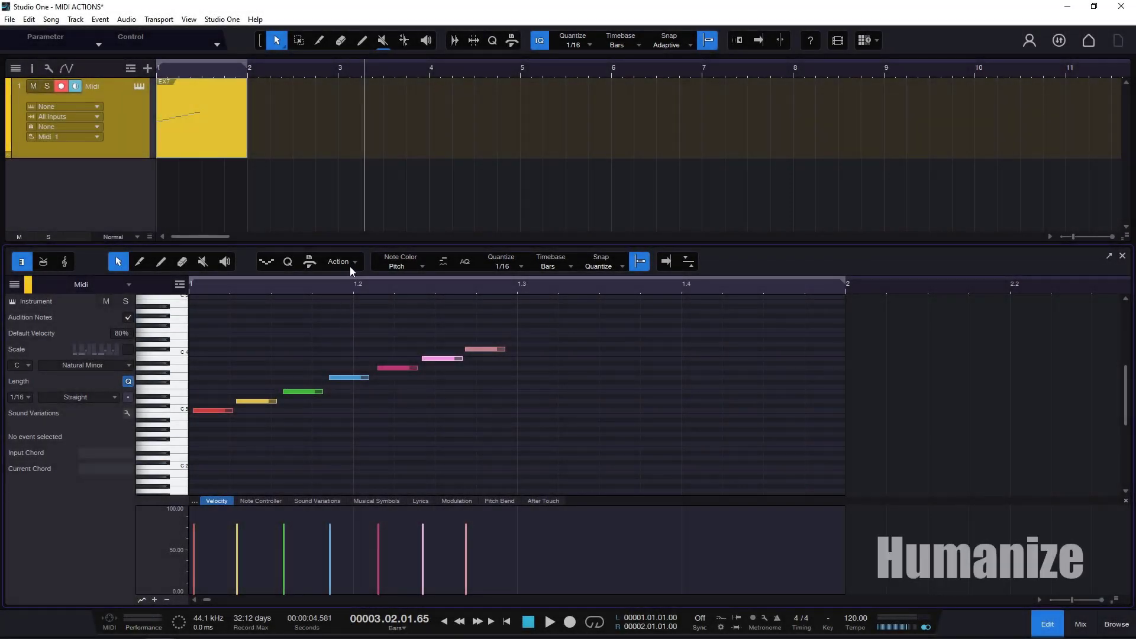
Step: Open the Humanize dialog for all seven ascending notes and place it clear of them
click(350, 265)
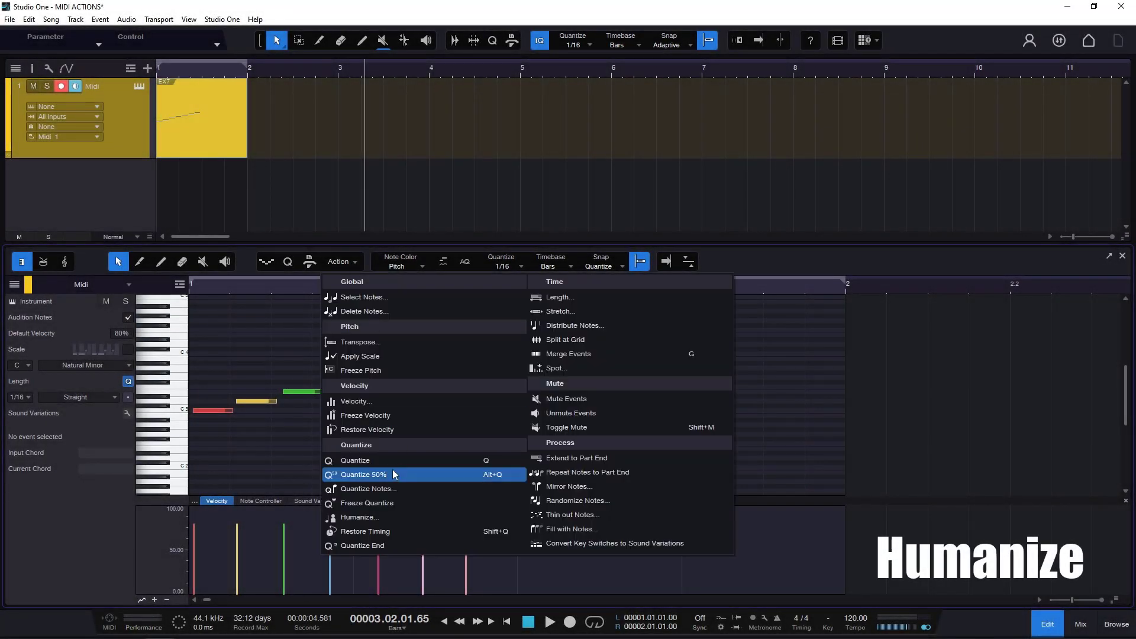
click(425, 474)
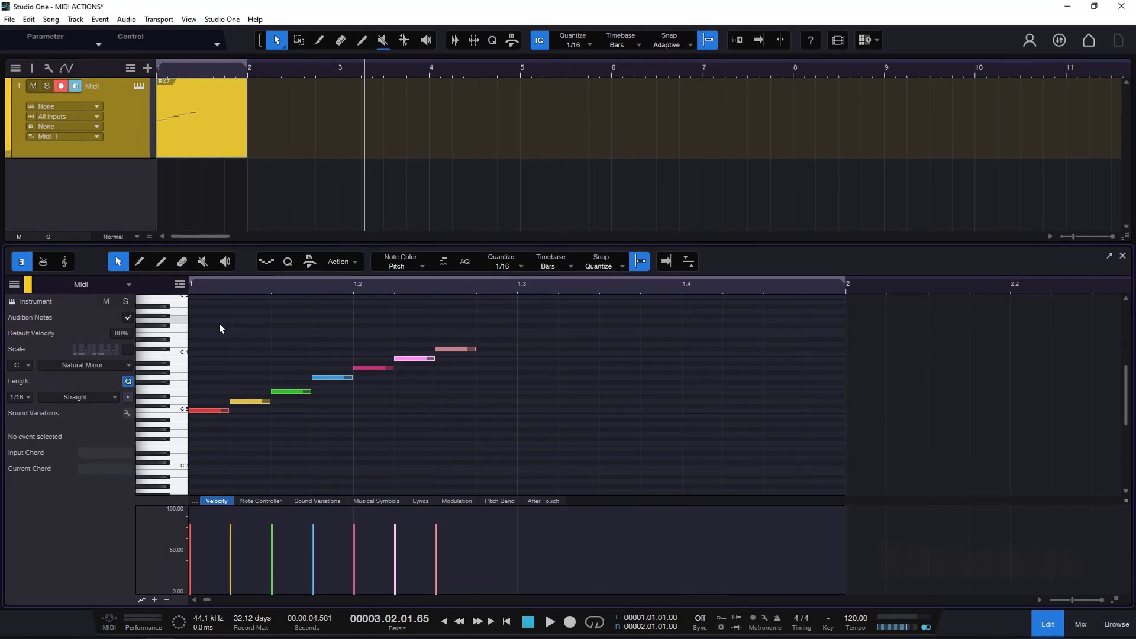
drag(219, 329, 461, 454)
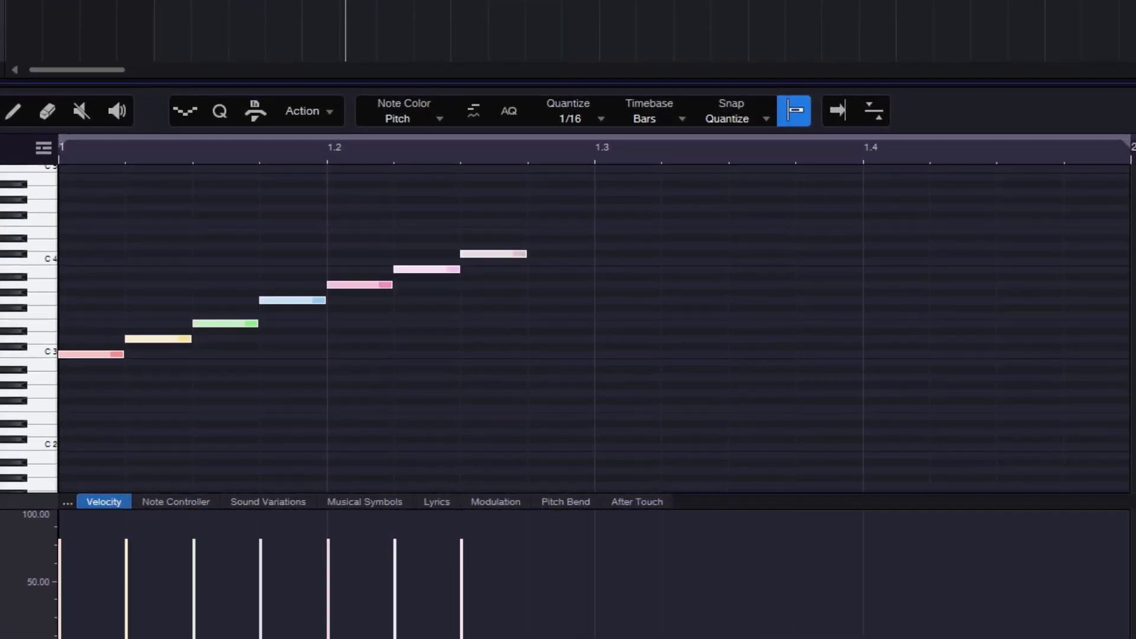
click(327, 115)
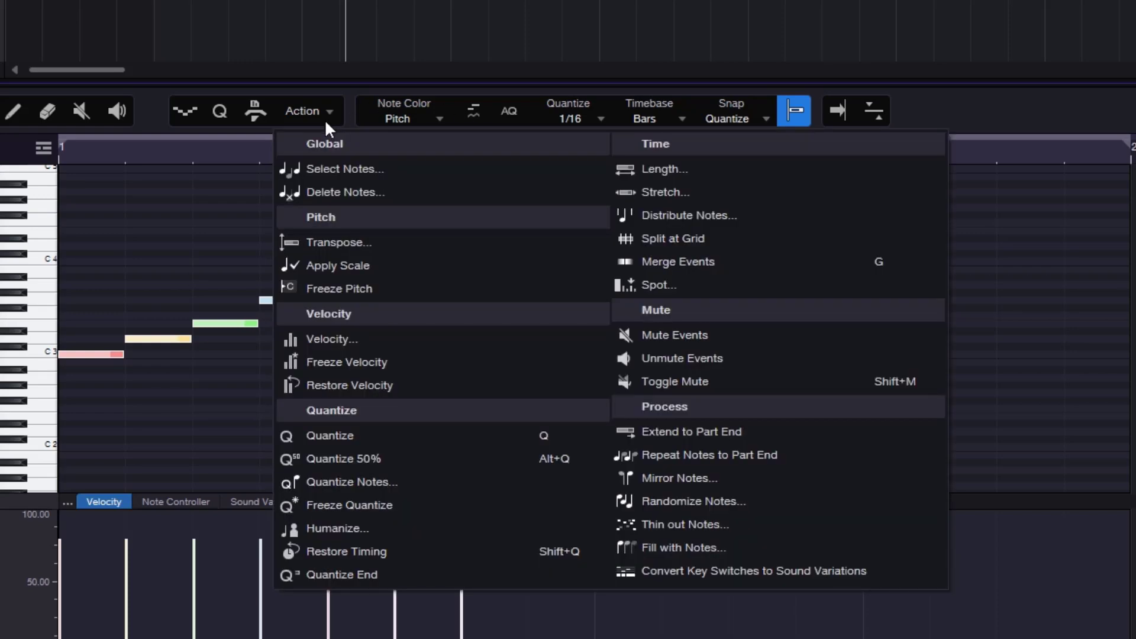
click(177, 246)
click(306, 115)
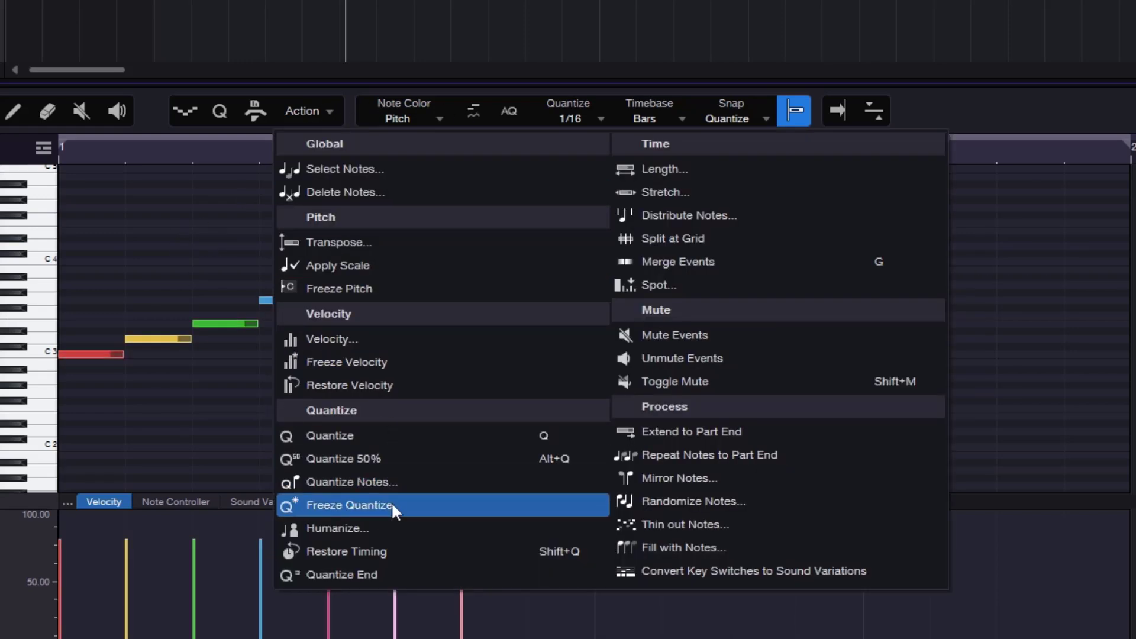
click(378, 528)
drag(636, 132, 739, 190)
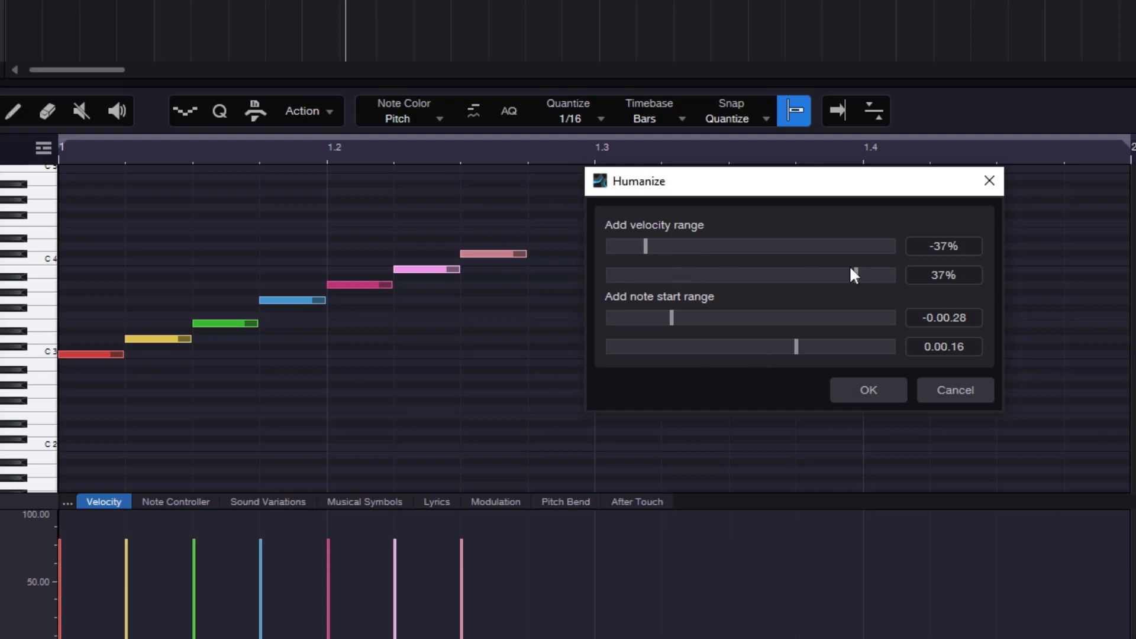
Step: Humanize the ascending notes with a velocity range of -39% to 42% and a slightly widened note start range
drag(648, 249, 645, 254)
mouse_move(864, 273)
mouse_down()
mouse_move(846, 273)
mouse_move(870, 275)
mouse_up()
drag(646, 247, 640, 249)
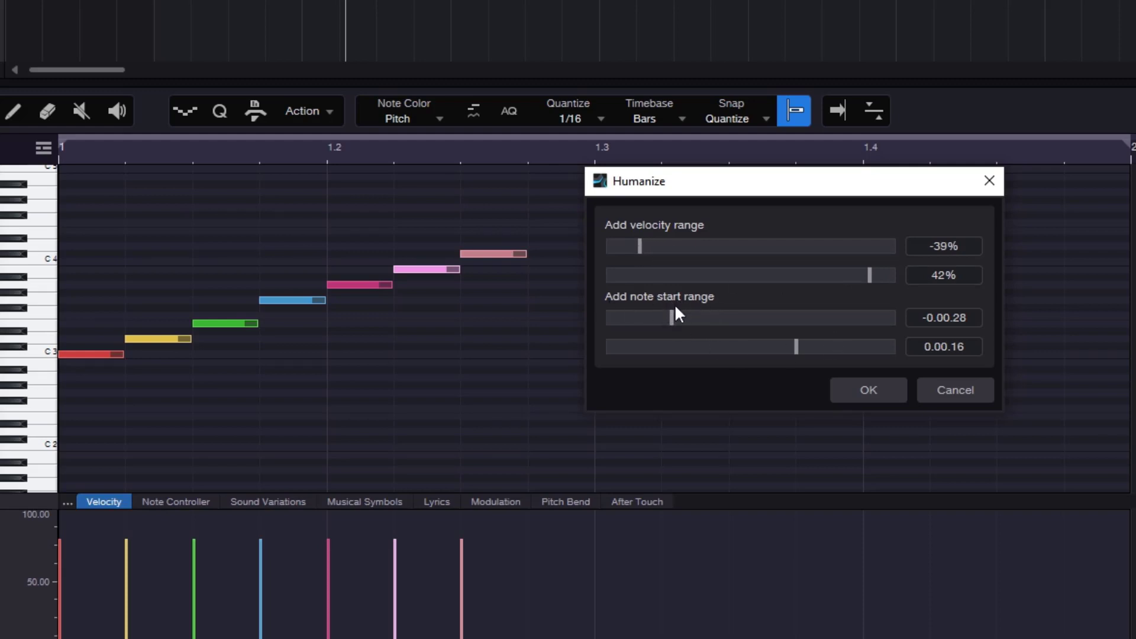
drag(672, 317, 665, 317)
drag(797, 347, 814, 347)
click(873, 390)
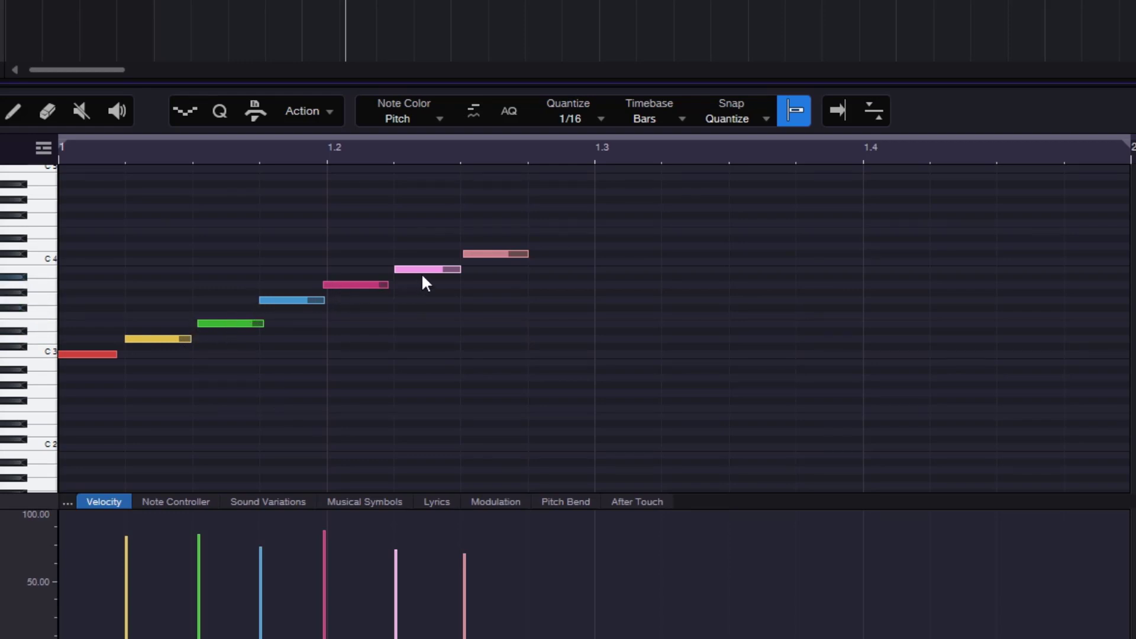
Step: Examine the start offsets and velocities of the humanized notes up close
mouse_move(413, 155)
mouse_down()
mouse_move(497, 183)
mouse_move(809, 175)
mouse_up()
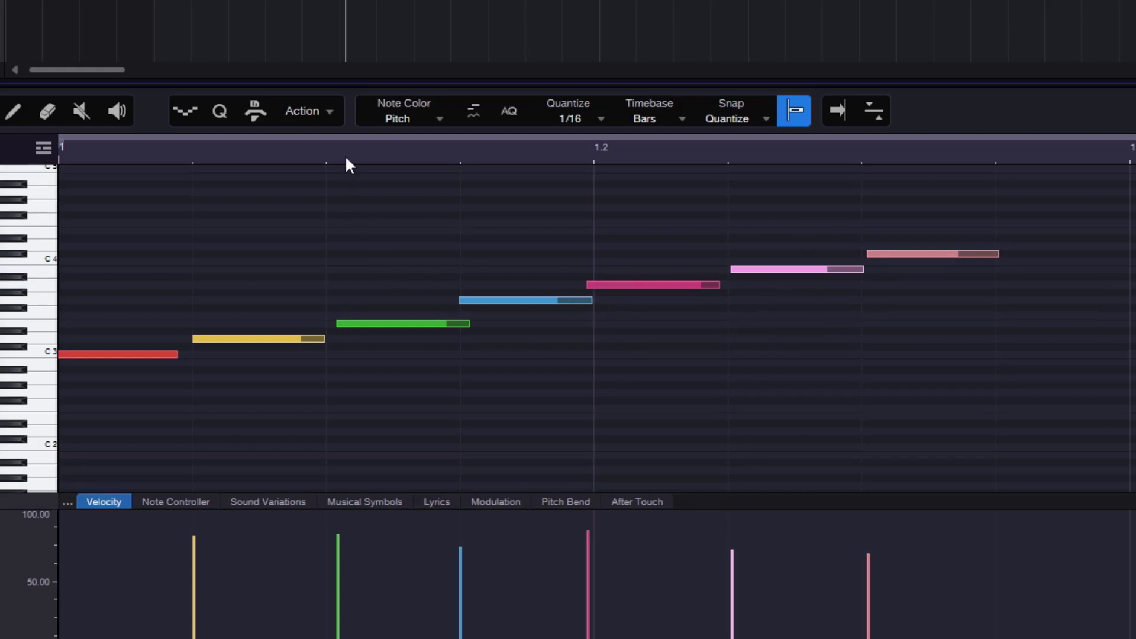
drag(346, 154, 346, 135)
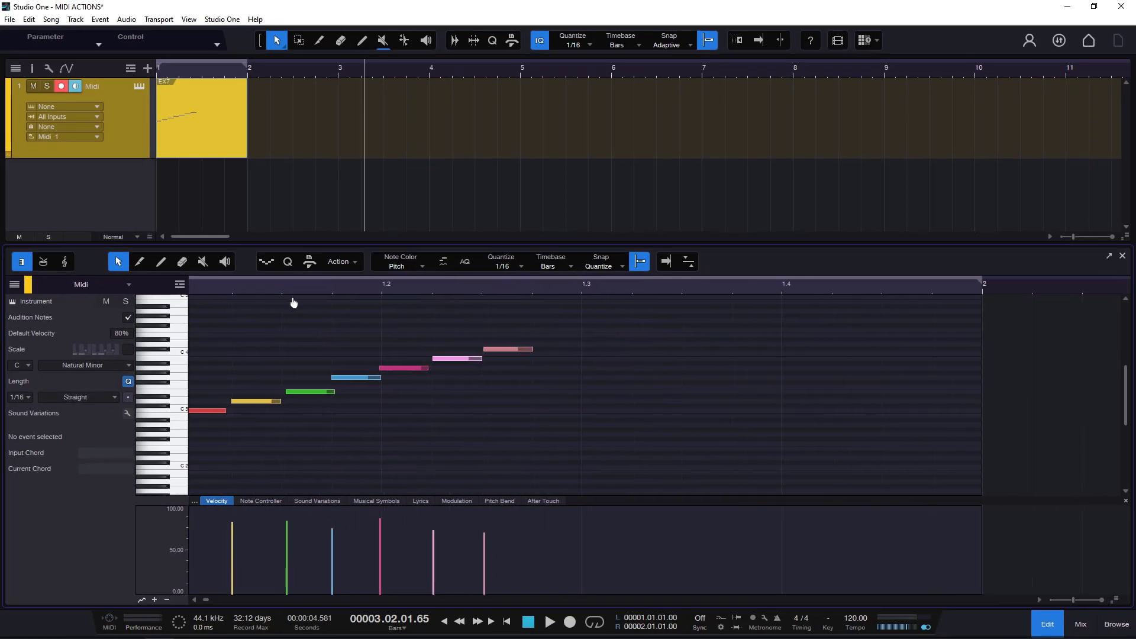
drag(294, 303, 312, 302)
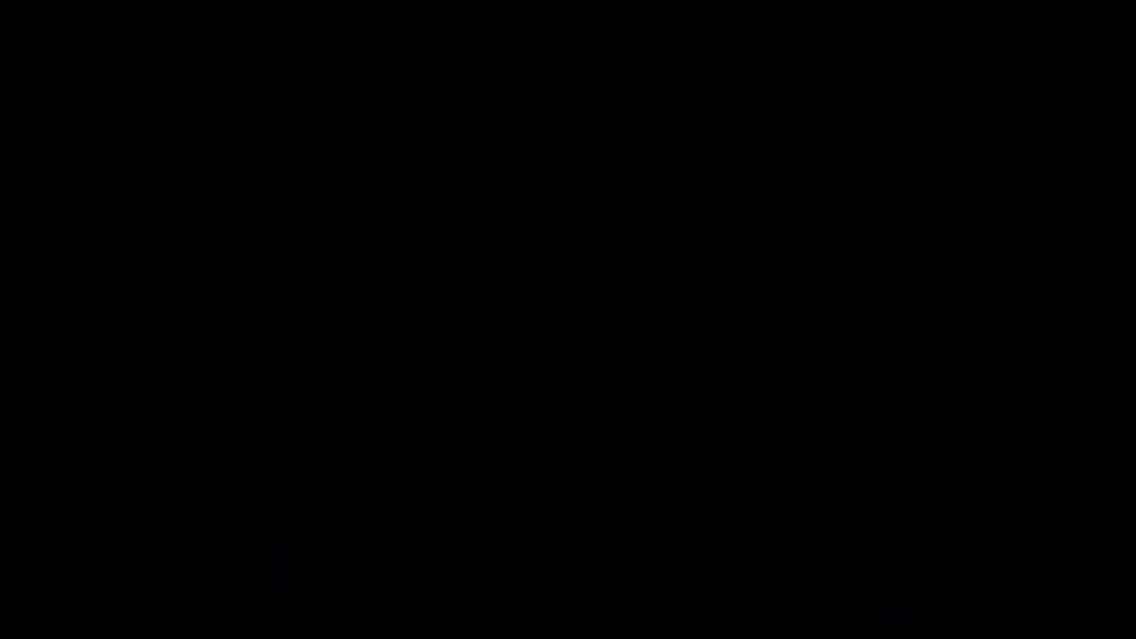
Step: Lengthen the four repeated notes by 1/16 using the Length action's Add option
click(342, 262)
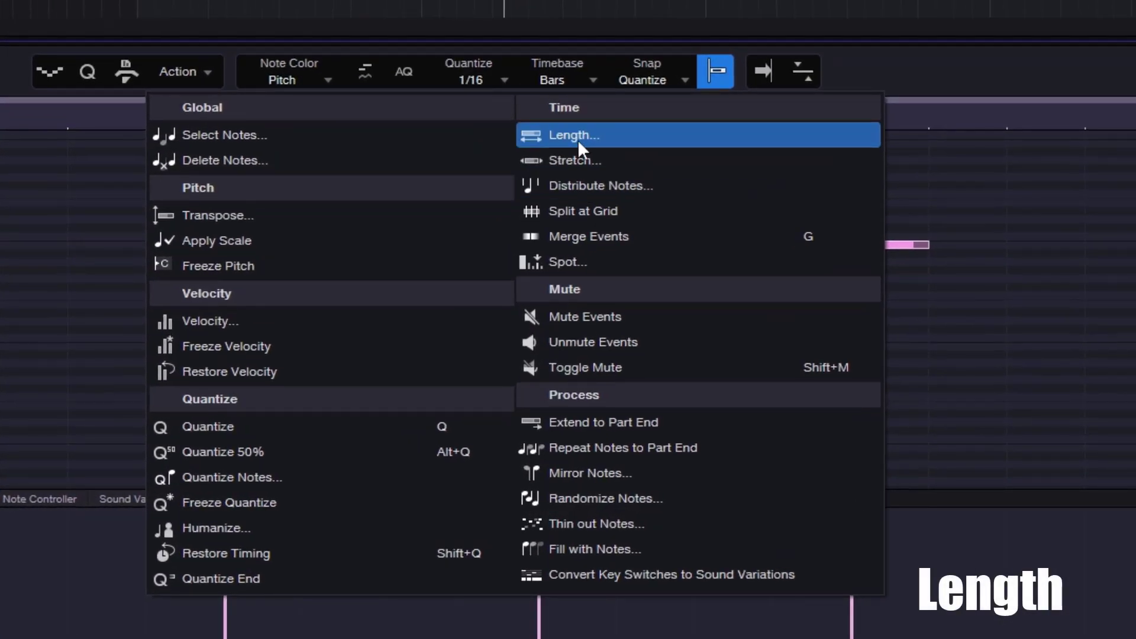
click(578, 140)
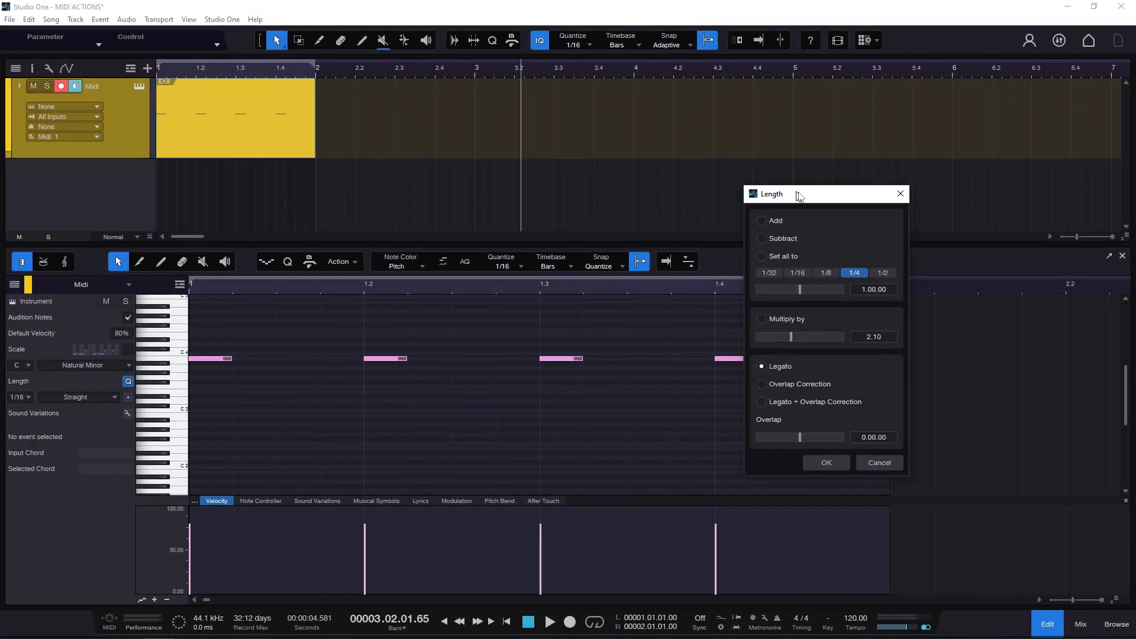
mouse_move(621, 103)
mouse_down()
mouse_move(643, 109)
mouse_move(625, 103)
mouse_up()
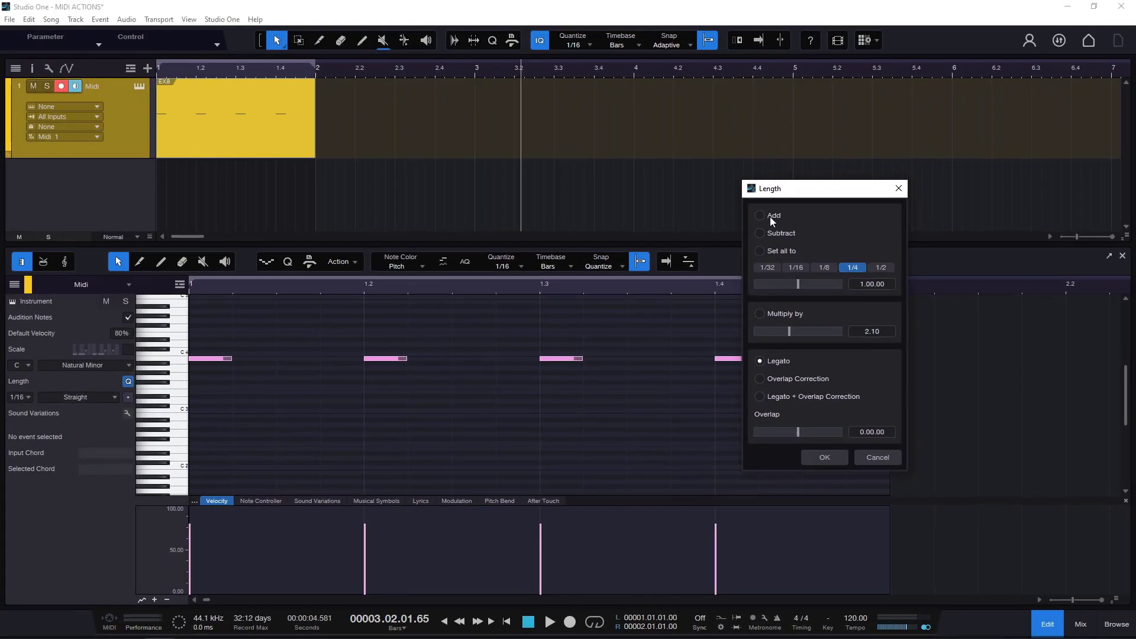
drag(782, 188, 838, 224)
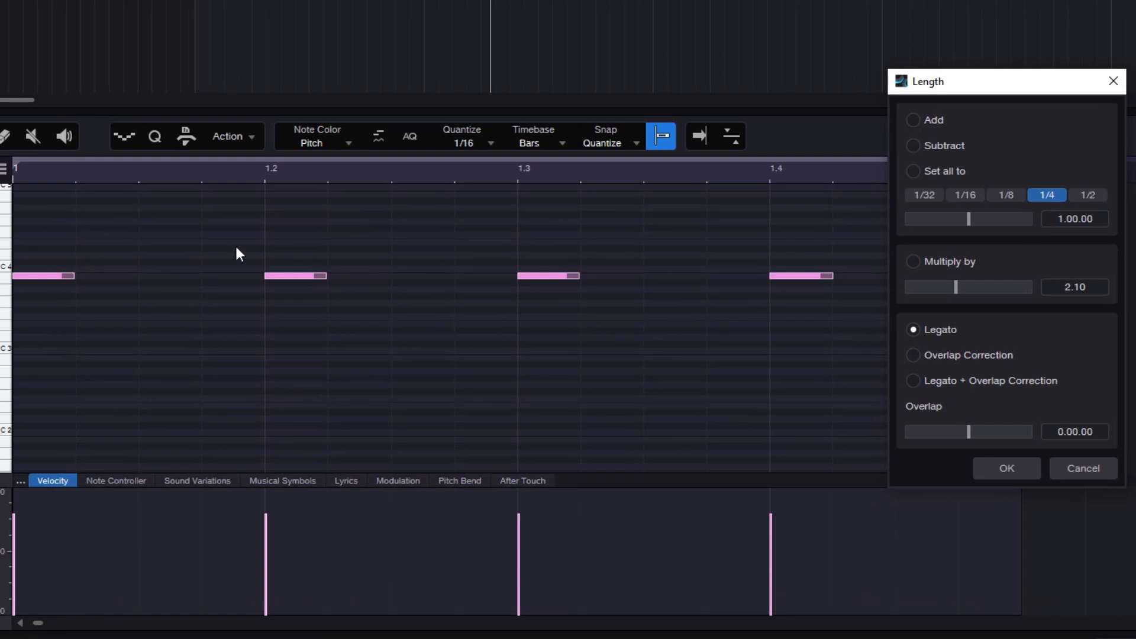
drag(947, 87, 1079, 106)
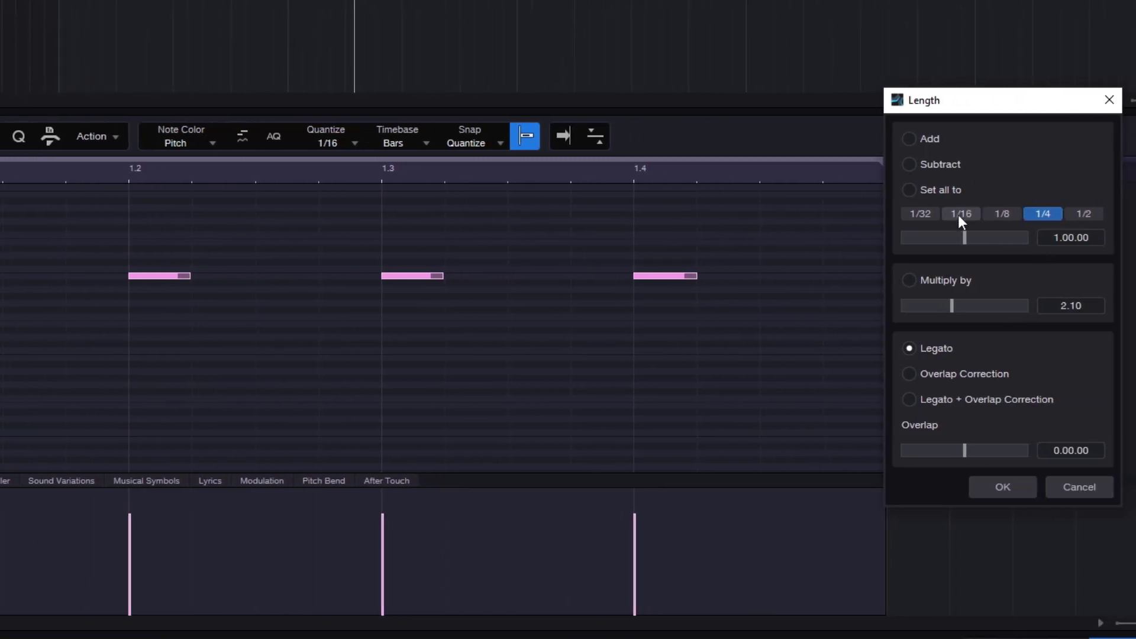
click(910, 139)
click(964, 213)
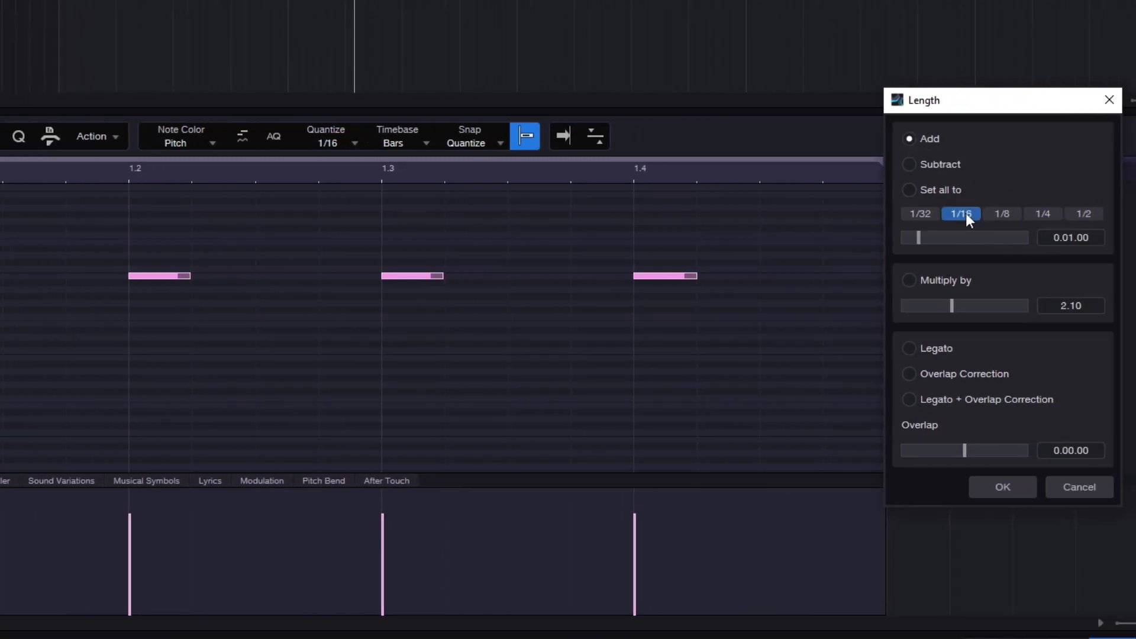
click(1002, 488)
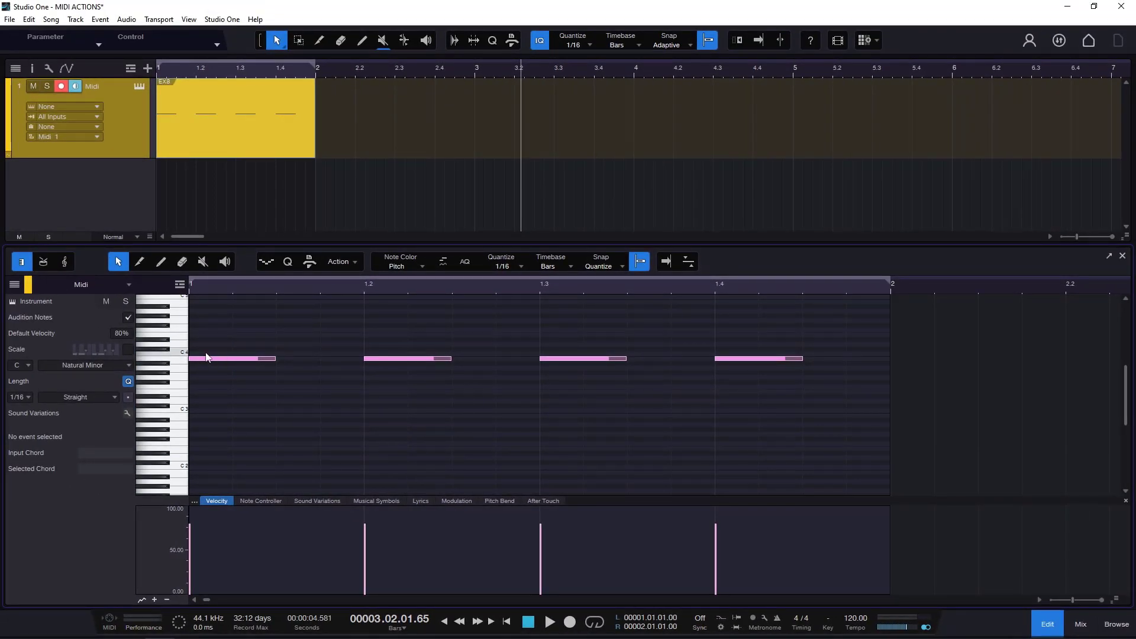
Step: Reapply the Length action to the four short notes with Add set to 1/16
mouse_move(213, 360)
click(341, 262)
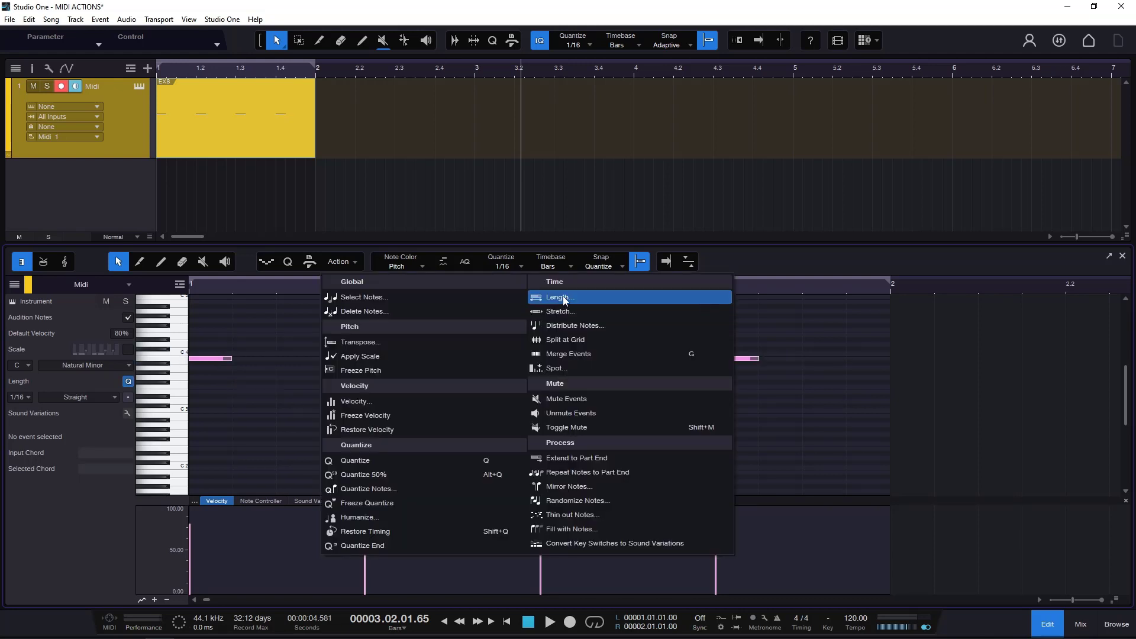
click(563, 298)
drag(598, 199, 902, 245)
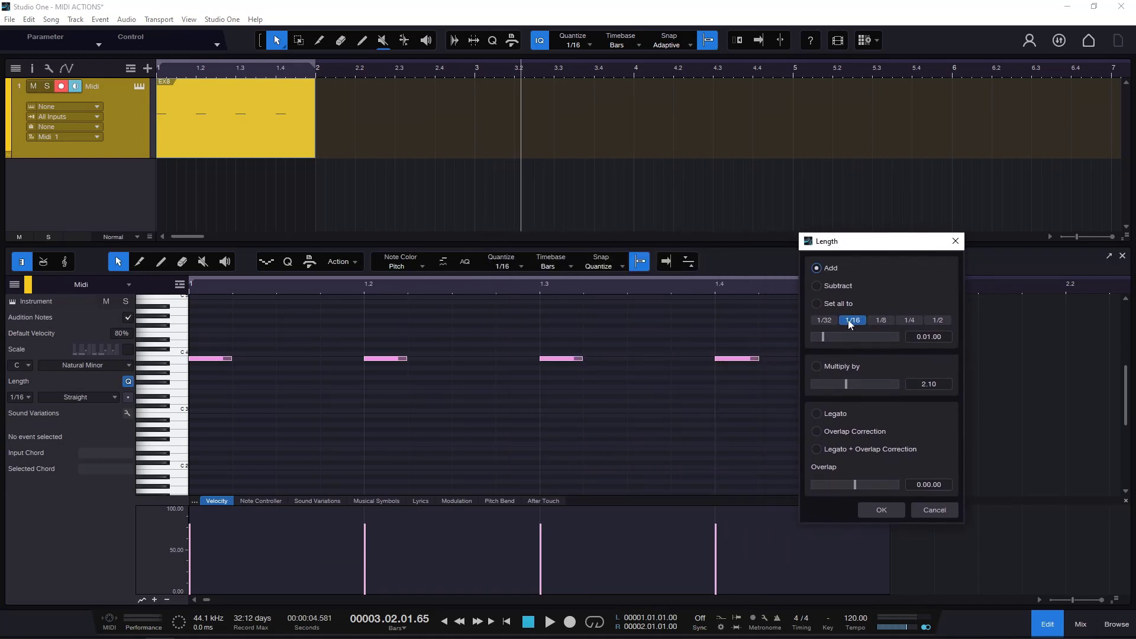
click(885, 505)
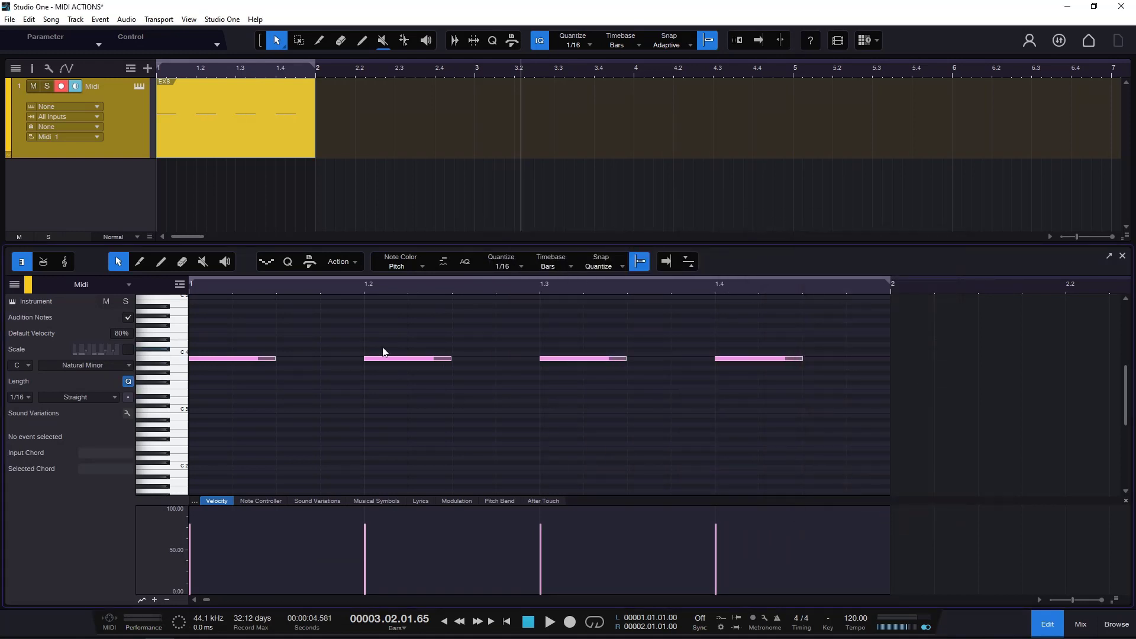
Step: Shorten the four repeated notes by 1/16 using the Length action's Subtract option
click(358, 263)
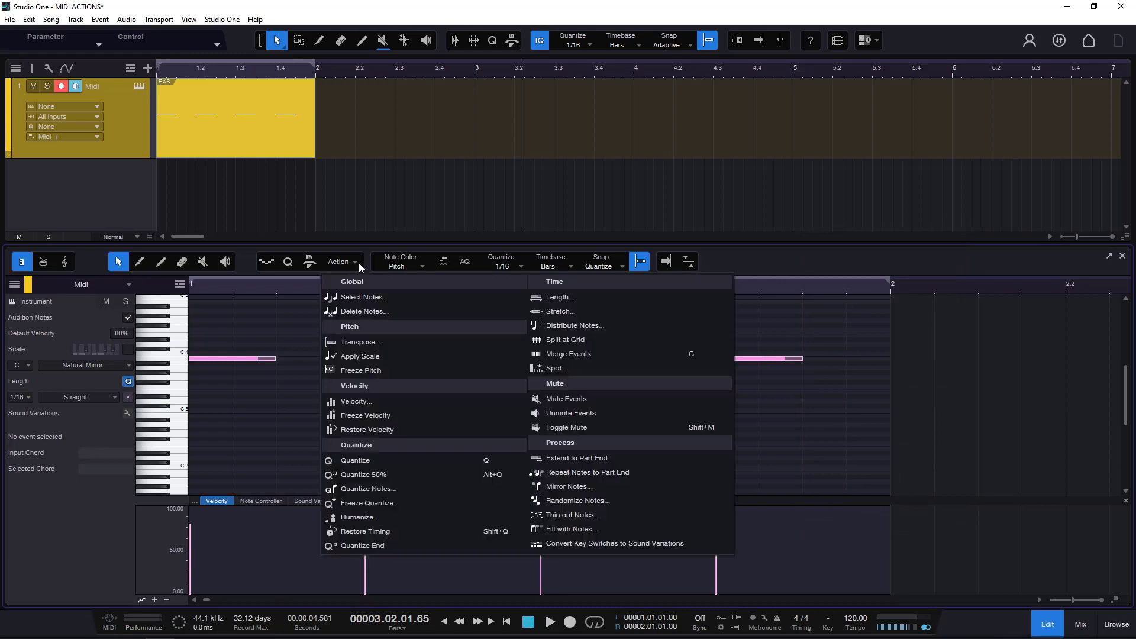
click(587, 291)
drag(601, 195, 948, 243)
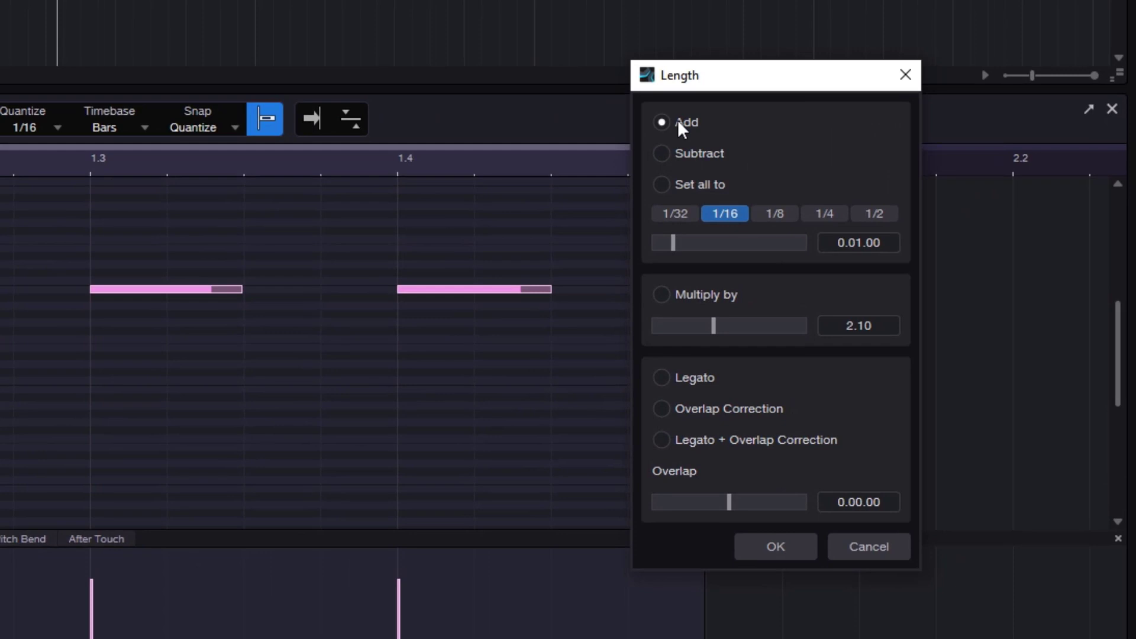
click(699, 155)
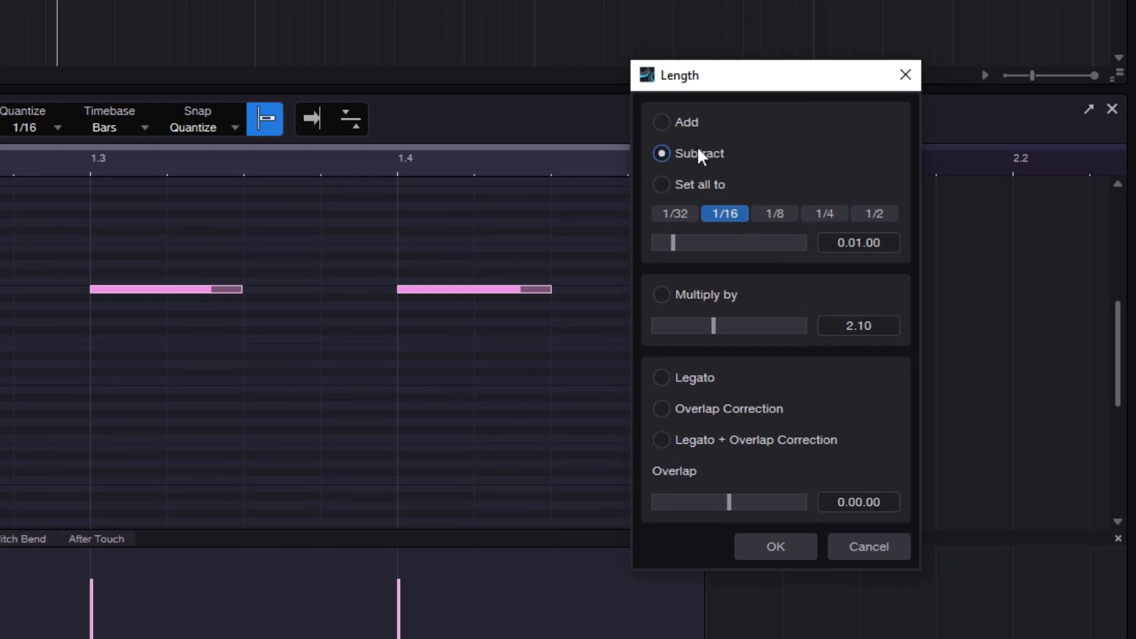
click(783, 542)
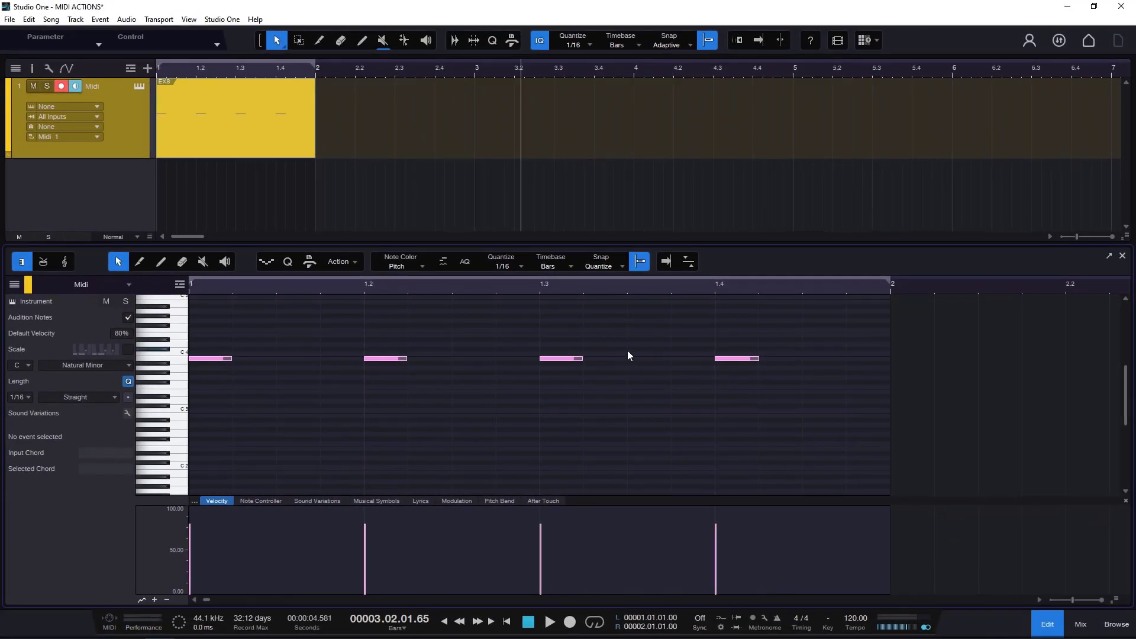
Step: Try setting all four notes to a 1/8 length with the Length action's Set all to option, and undo it
click(351, 263)
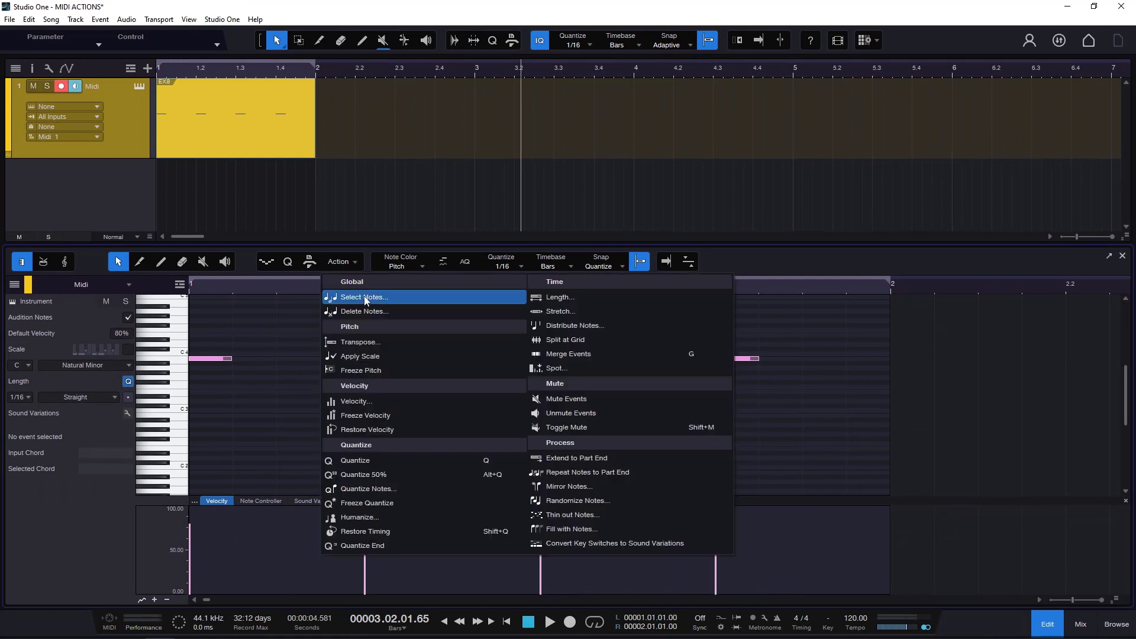
click(600, 297)
drag(582, 197, 908, 251)
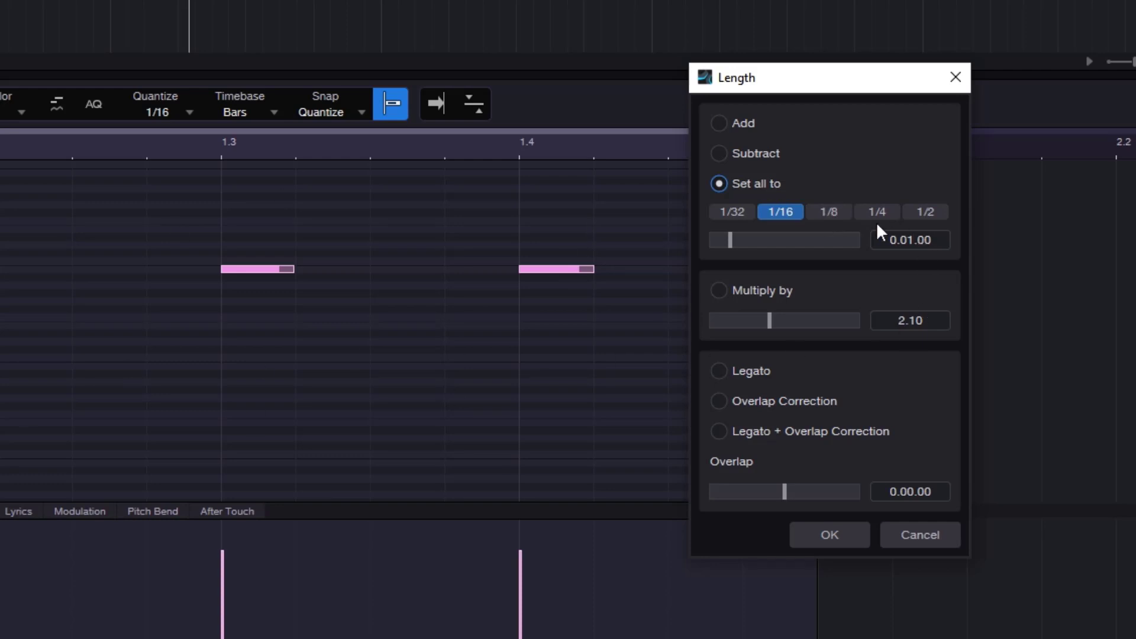
click(841, 213)
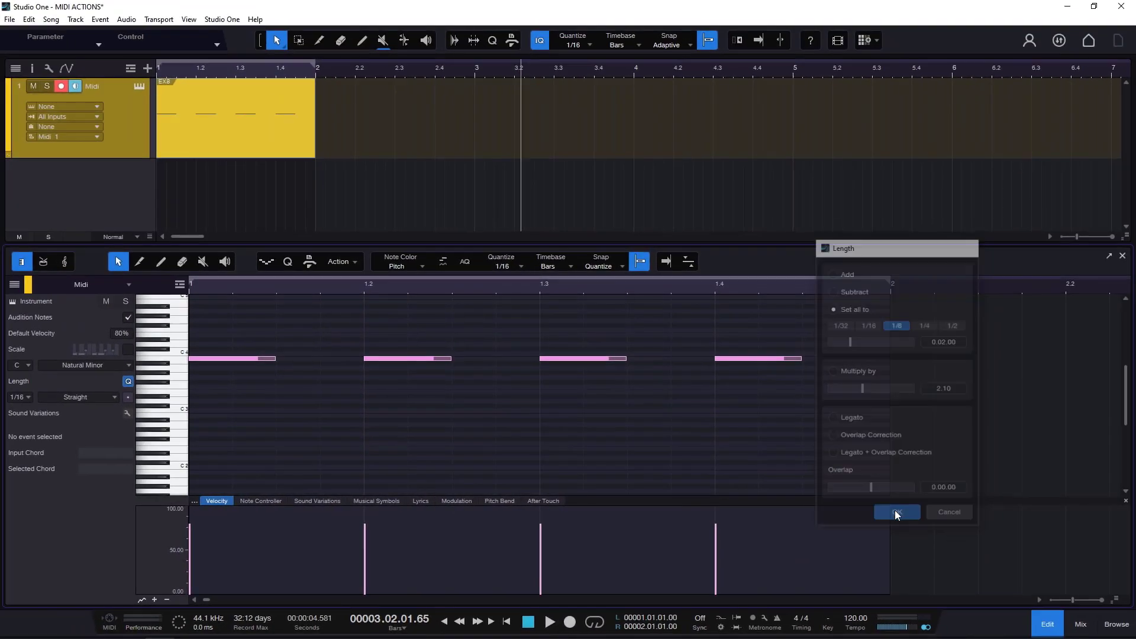
click(862, 523)
drag(217, 331, 819, 421)
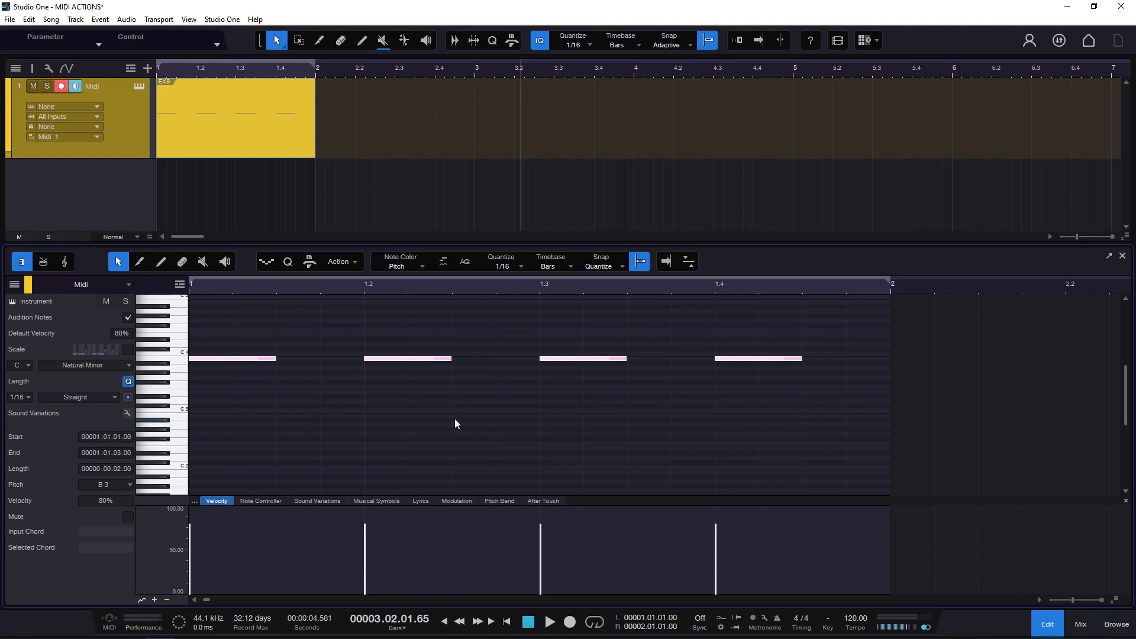
key(ctrl+z)
Step: Multiply the lengths of the four repeated notes by 2.10 using the Length action
click(355, 261)
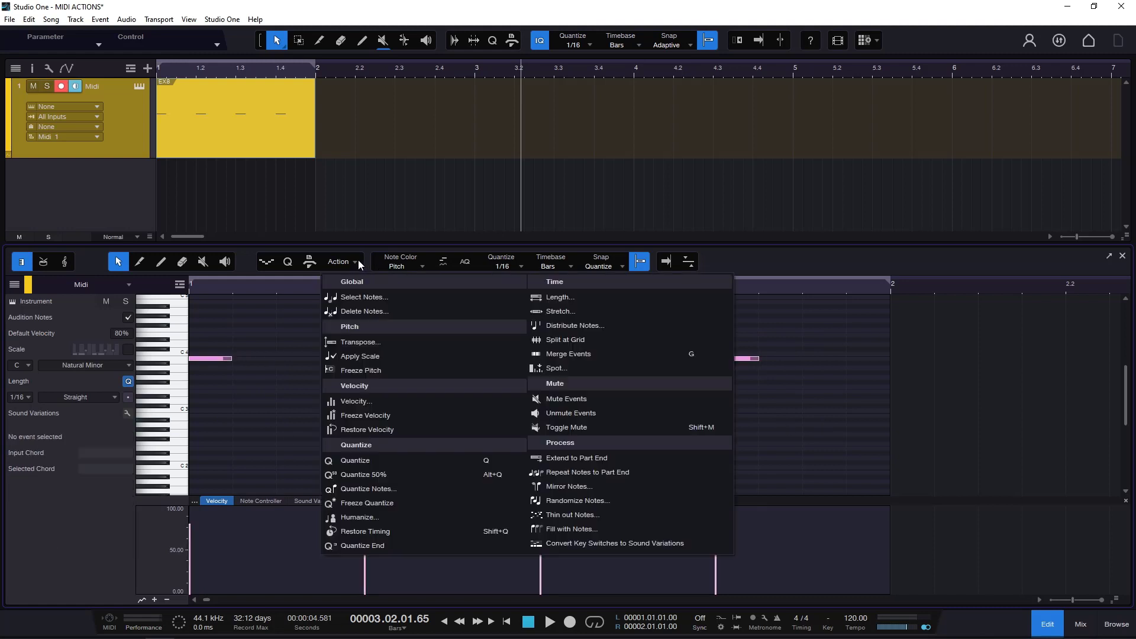
click(573, 298)
drag(586, 196, 929, 242)
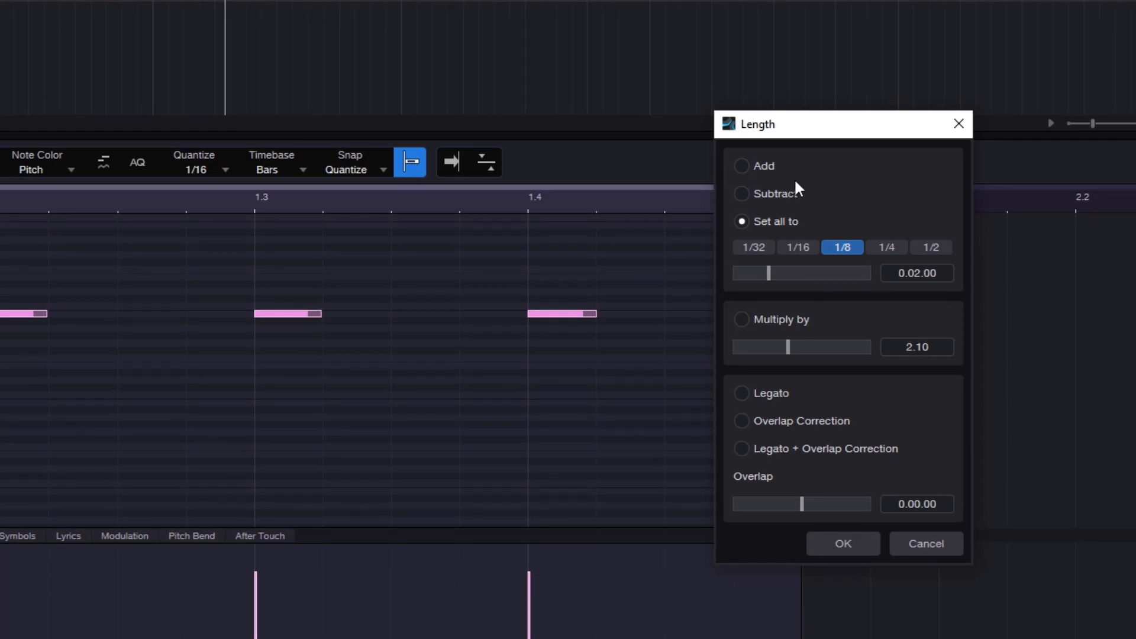
click(797, 315)
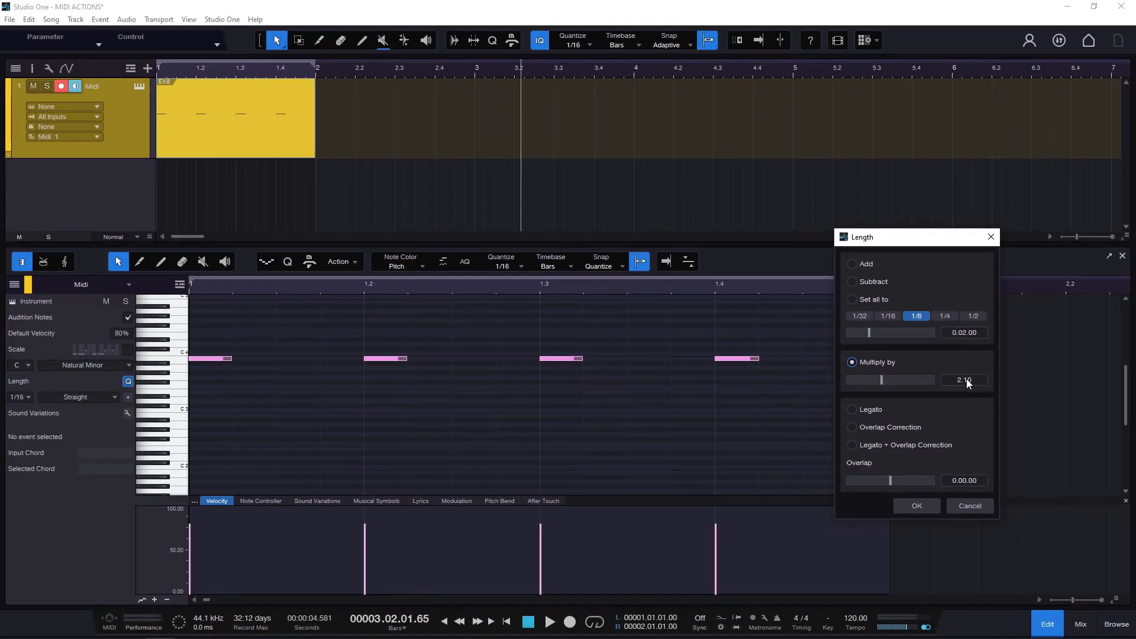
click(915, 506)
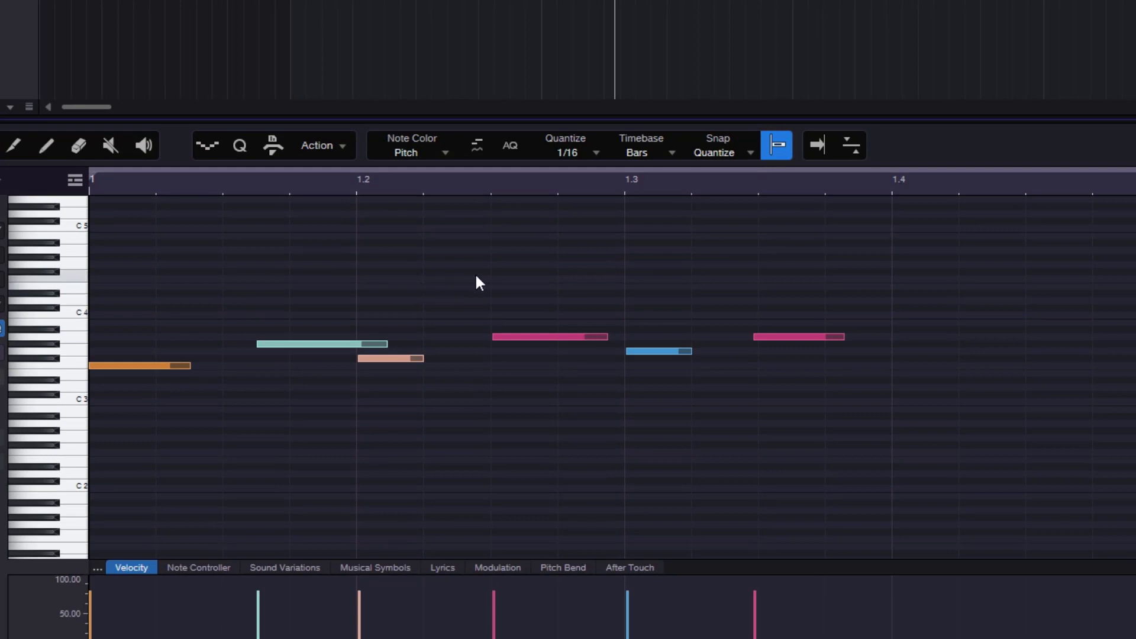
Step: Try the Length action's Legato option on the six-note melody and inspect where each note ends against the following one
click(324, 148)
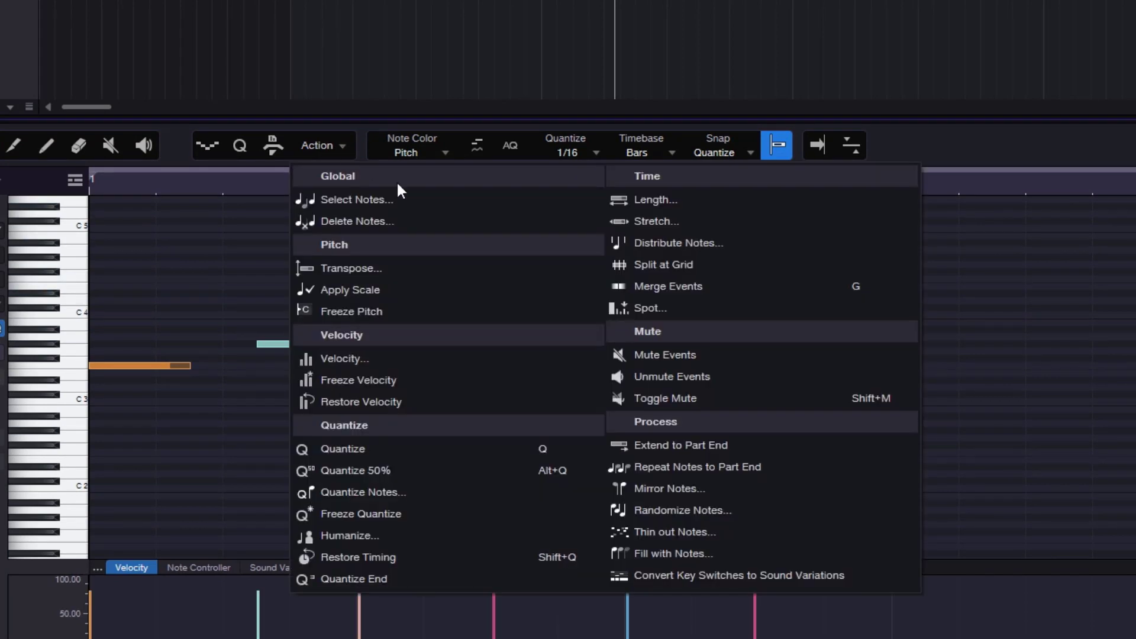
click(658, 197)
drag(625, 50, 1050, 94)
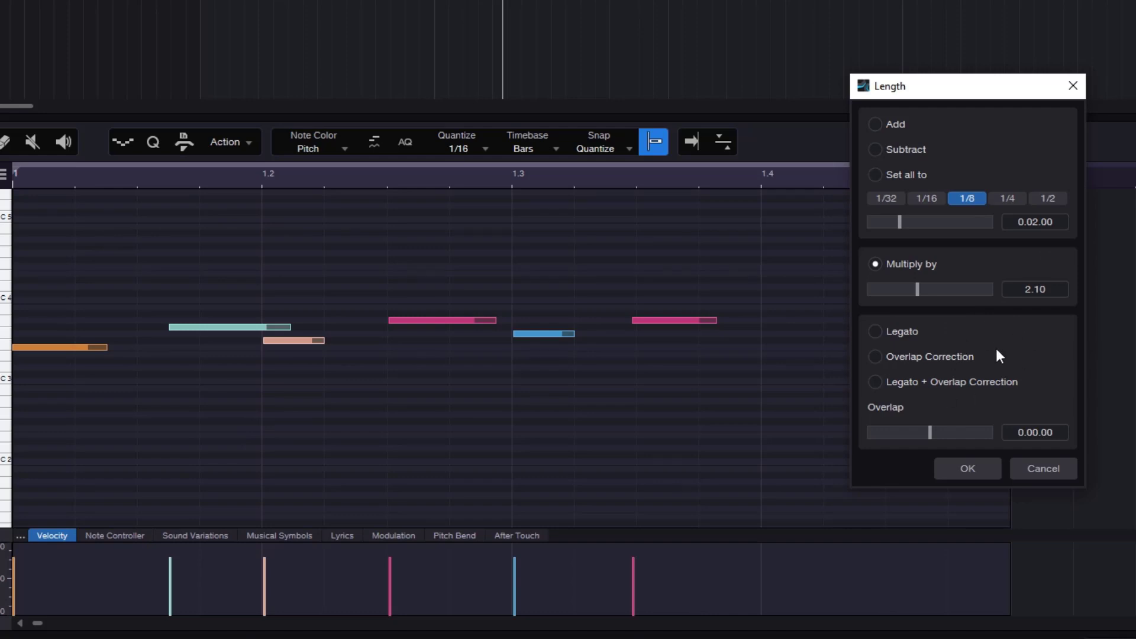
click(895, 333)
click(972, 472)
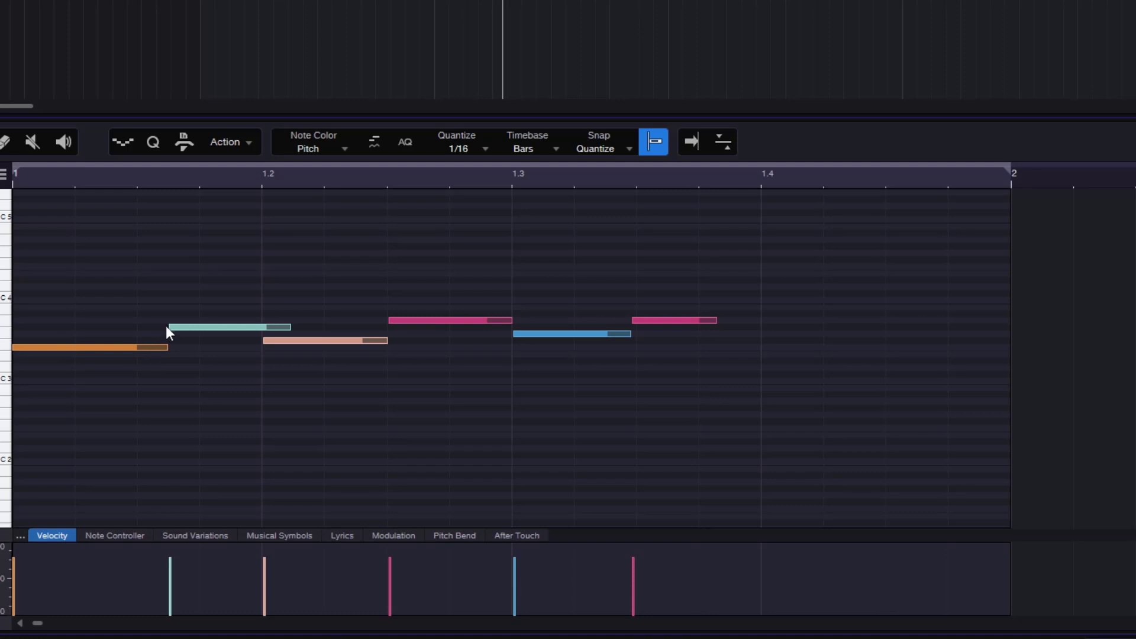
mouse_move(172, 327)
mouse_move(289, 341)
mouse_move(391, 321)
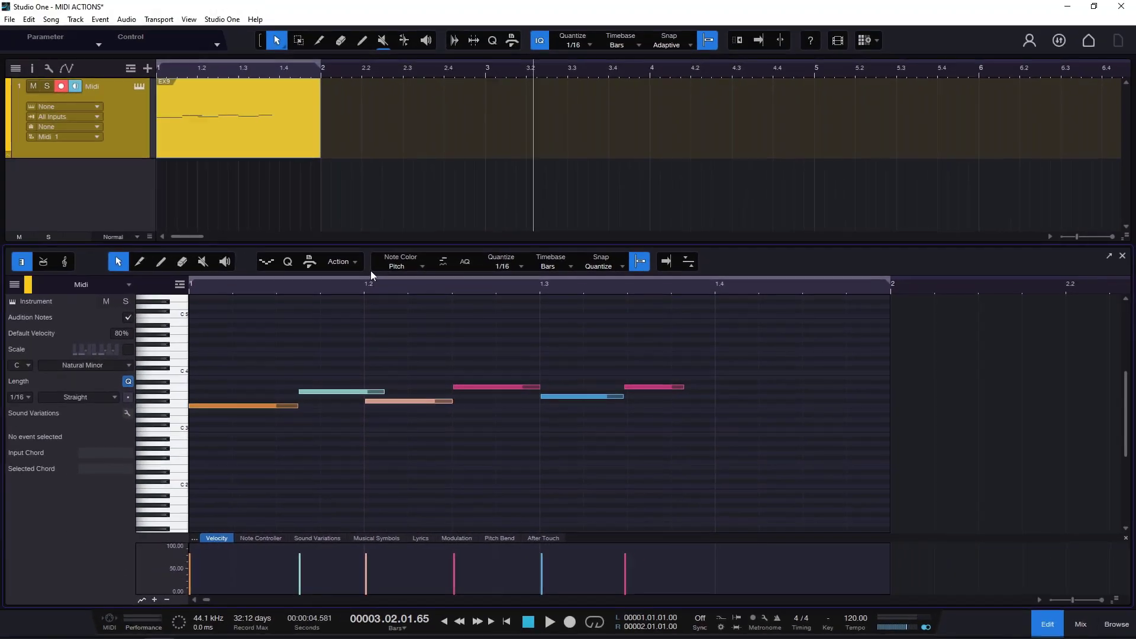
Step: Check the Length action's Overlap setting without applying it, and undo the legato change on the melody
click(299, 220)
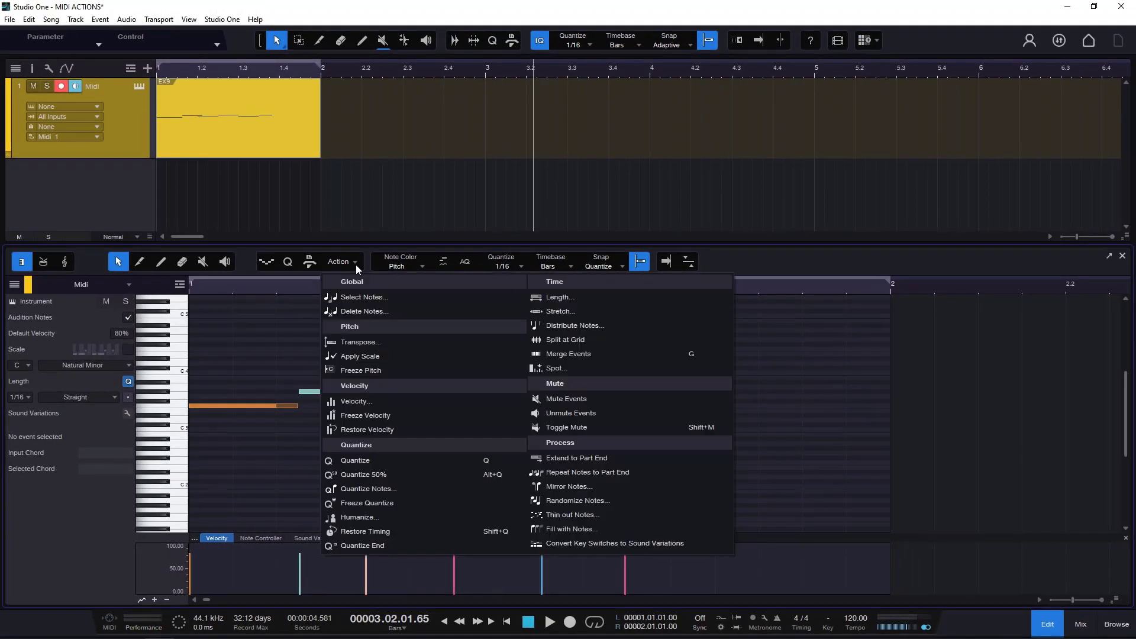
click(562, 297)
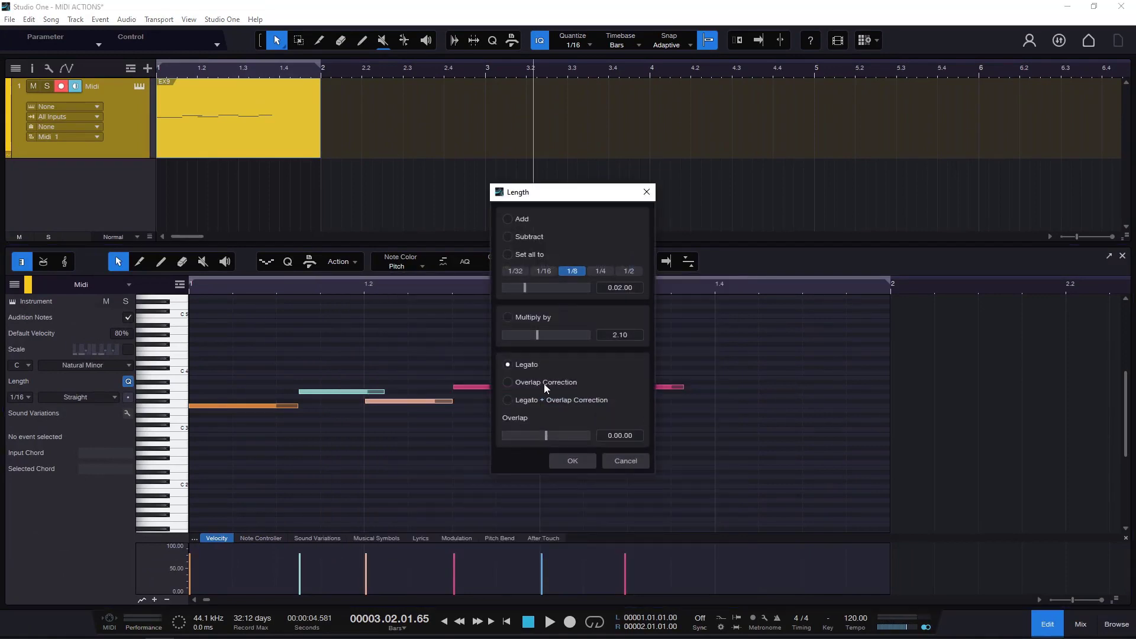
drag(553, 192, 793, 222)
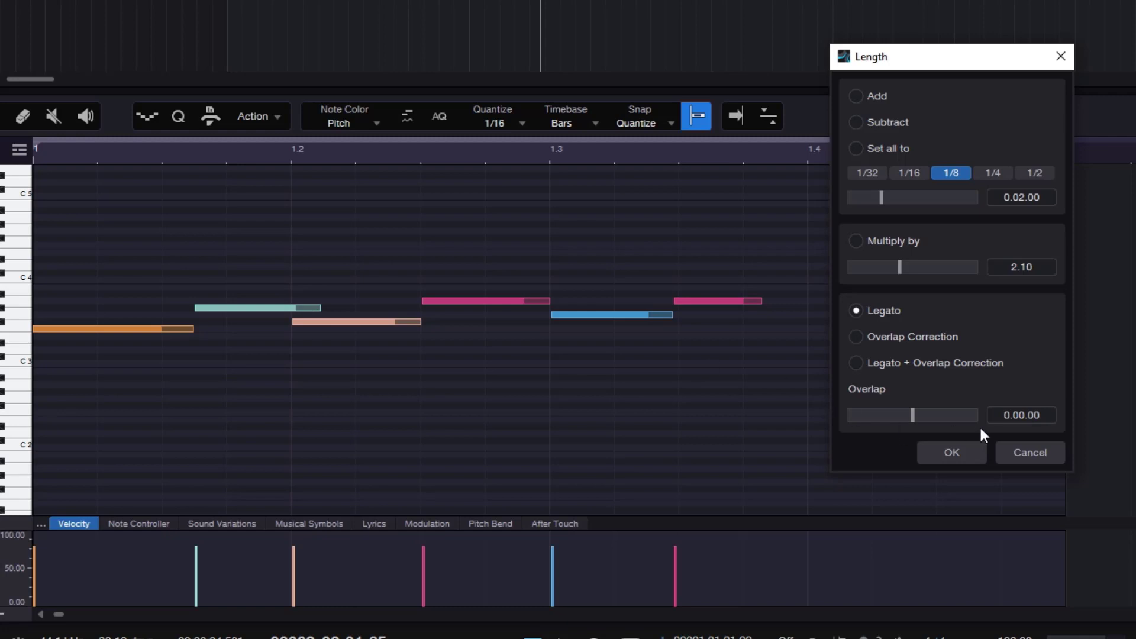
click(1030, 453)
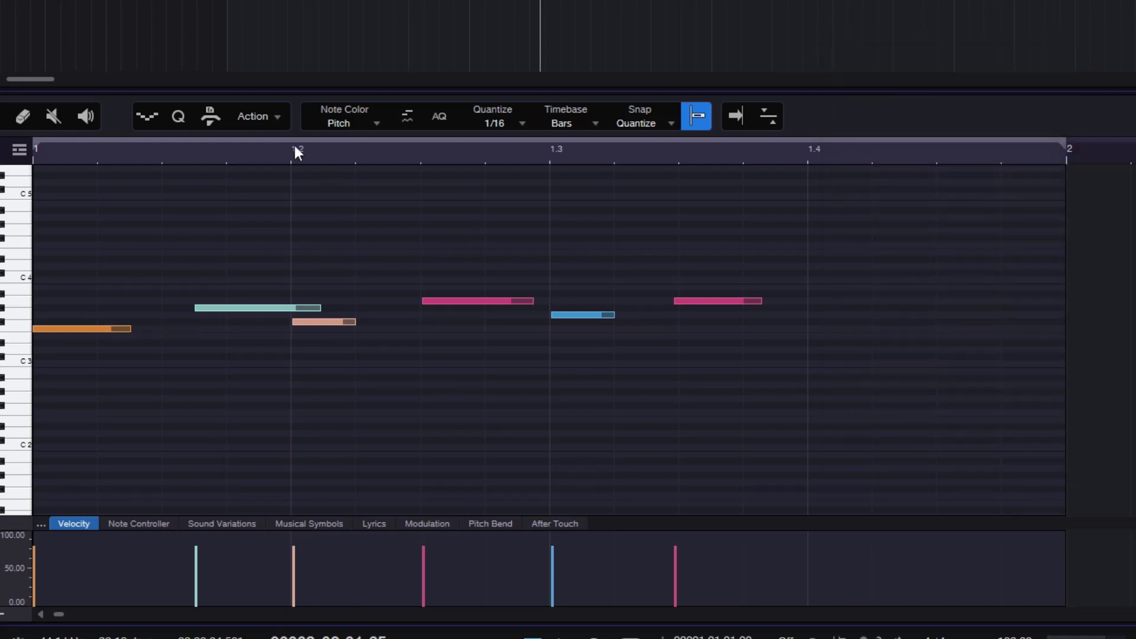
Step: Try the Length action's Overlap Correction on the melody's overlapping second and third notes and inspect the corrected pair
drag(290, 269, 379, 367)
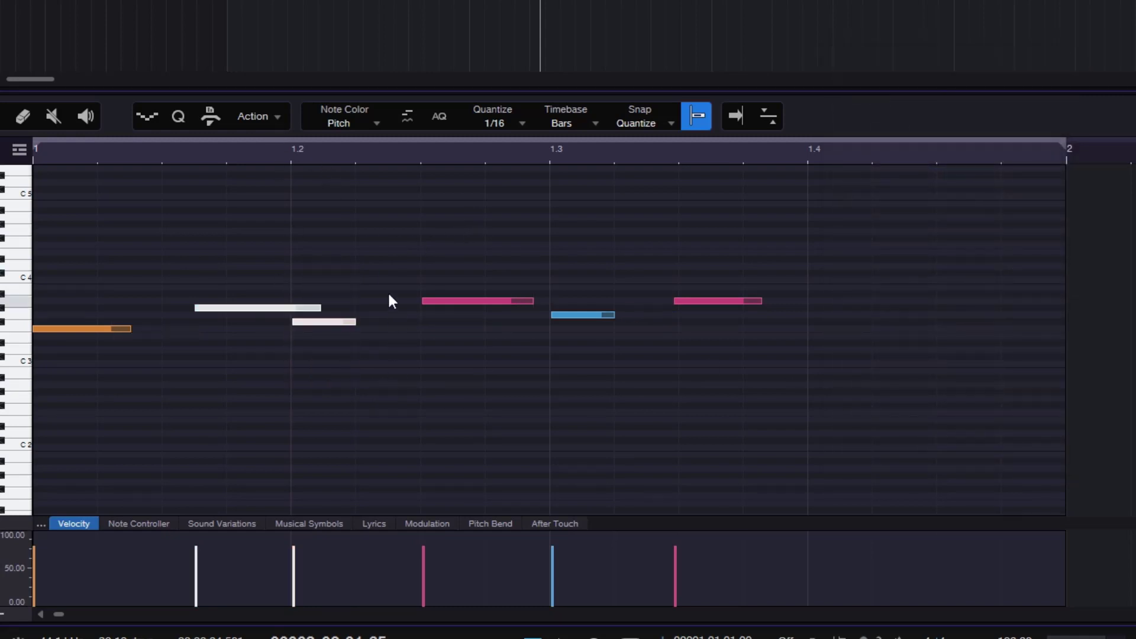
click(350, 245)
click(276, 123)
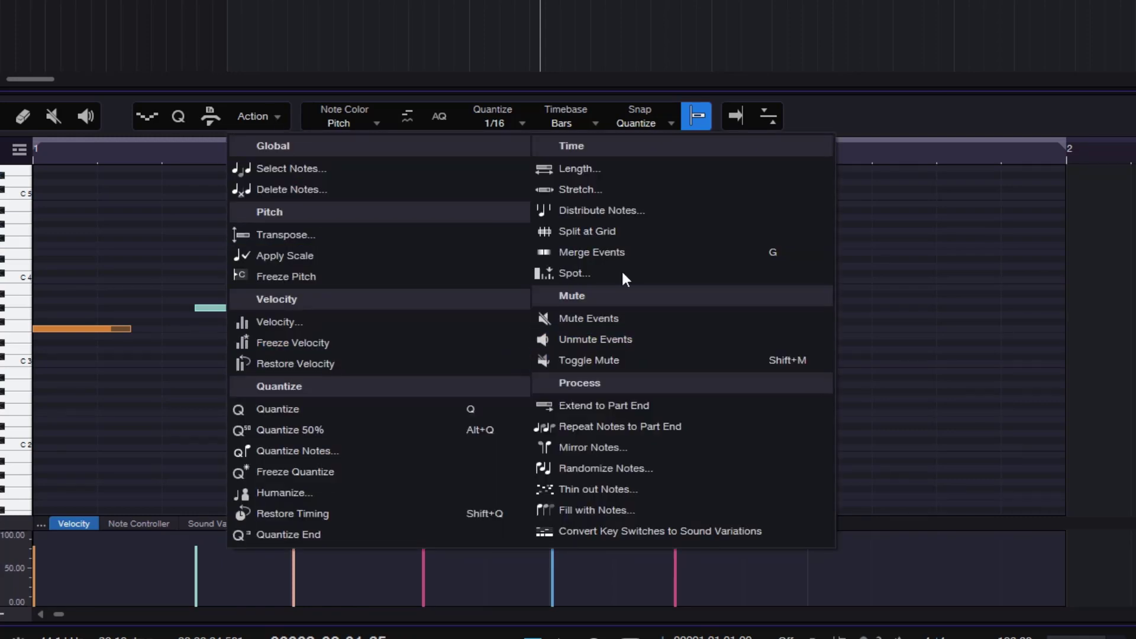
click(609, 168)
drag(639, 27, 982, 102)
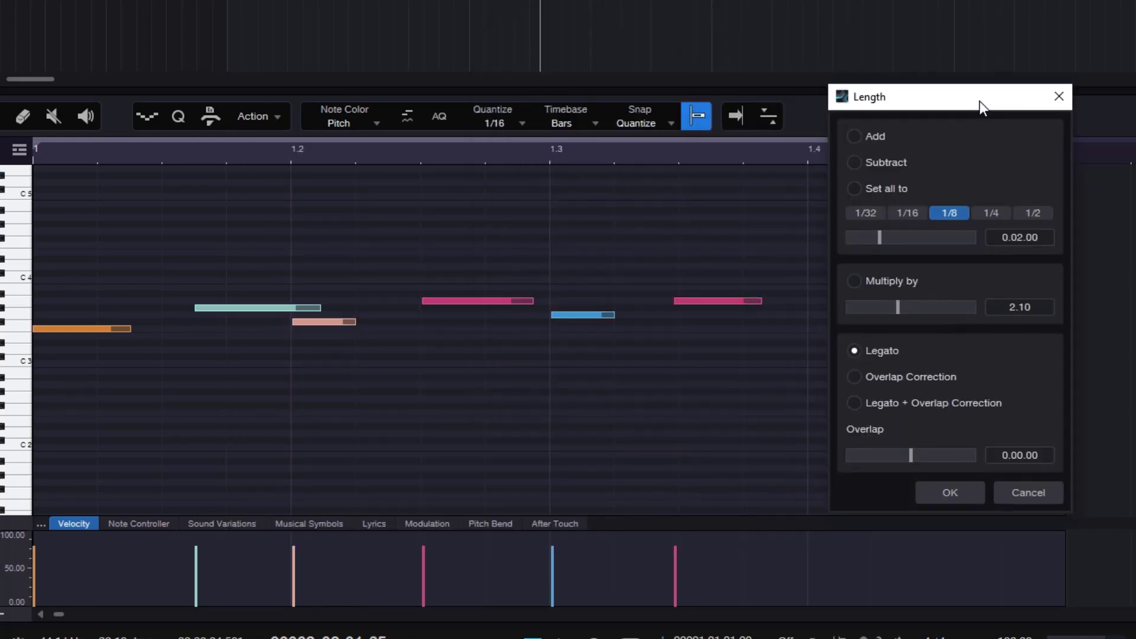
click(933, 369)
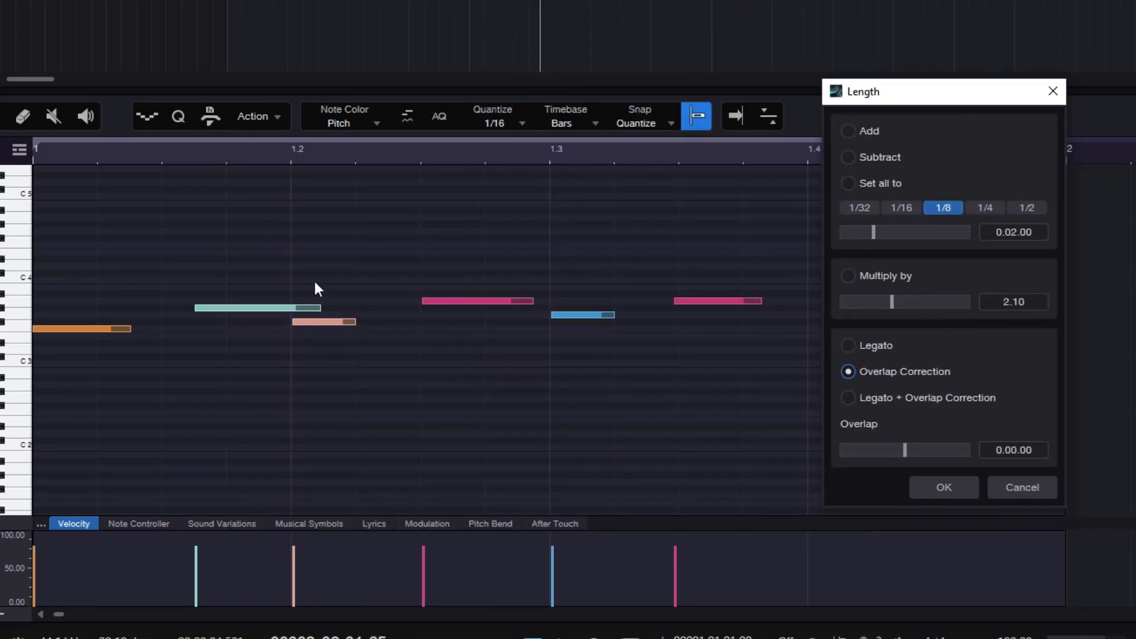
click(928, 485)
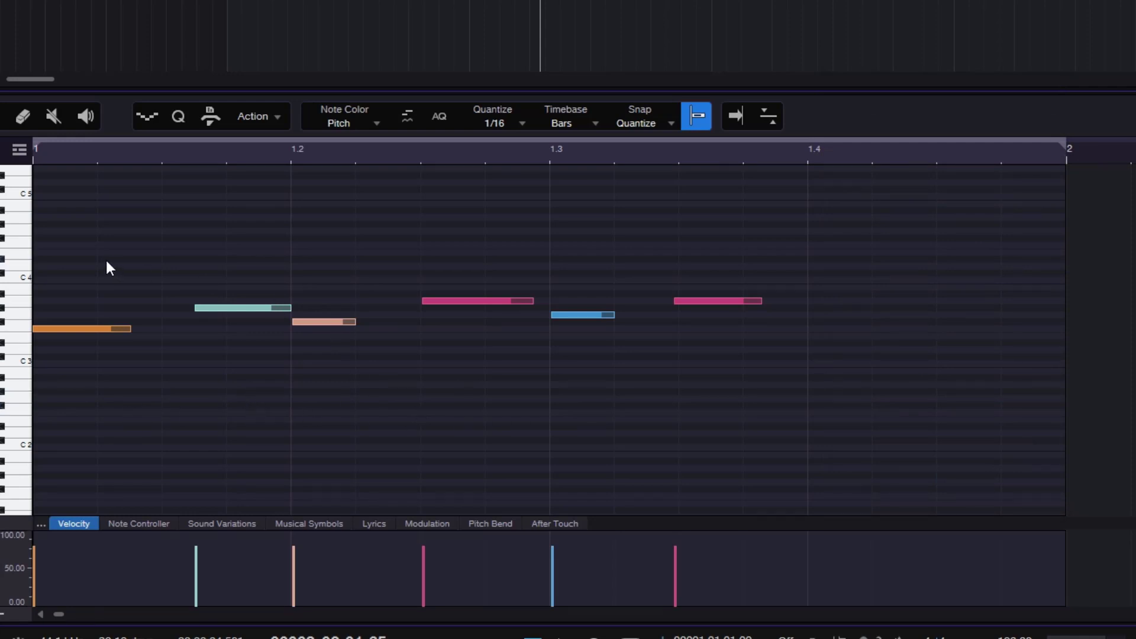
drag(106, 262, 718, 421)
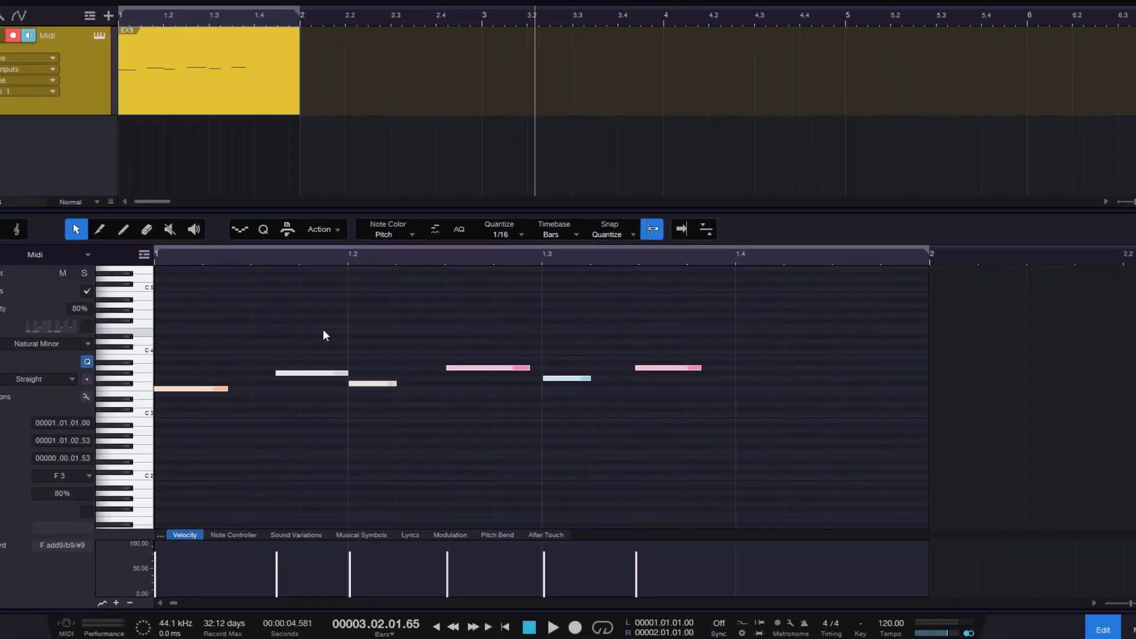
drag(243, 248, 346, 356)
drag(406, 425, 408, 431)
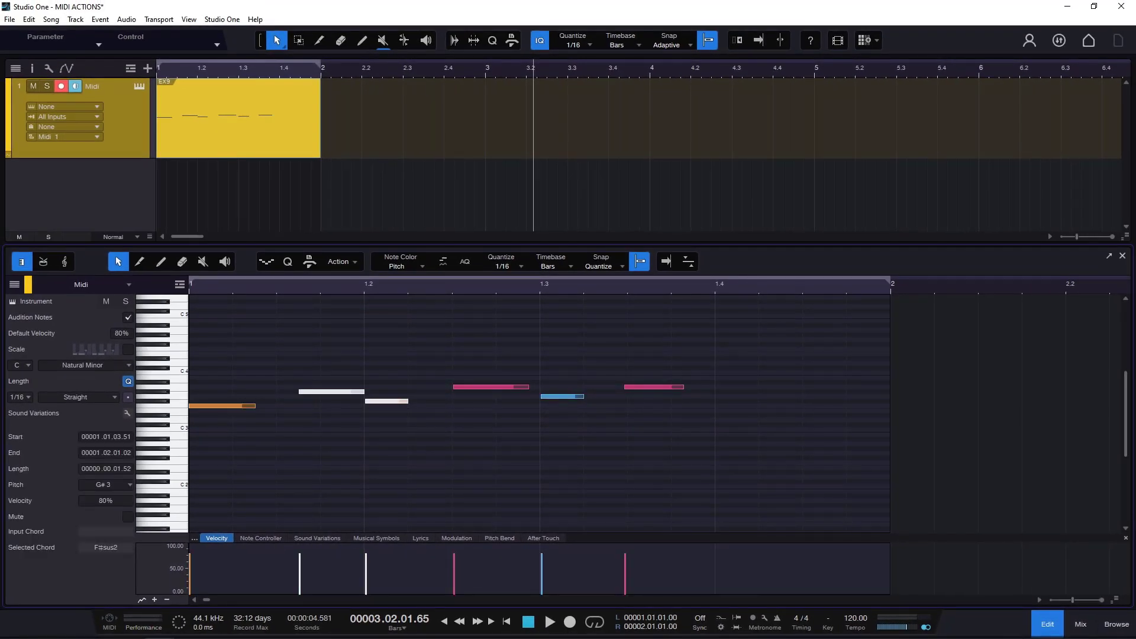
click(384, 297)
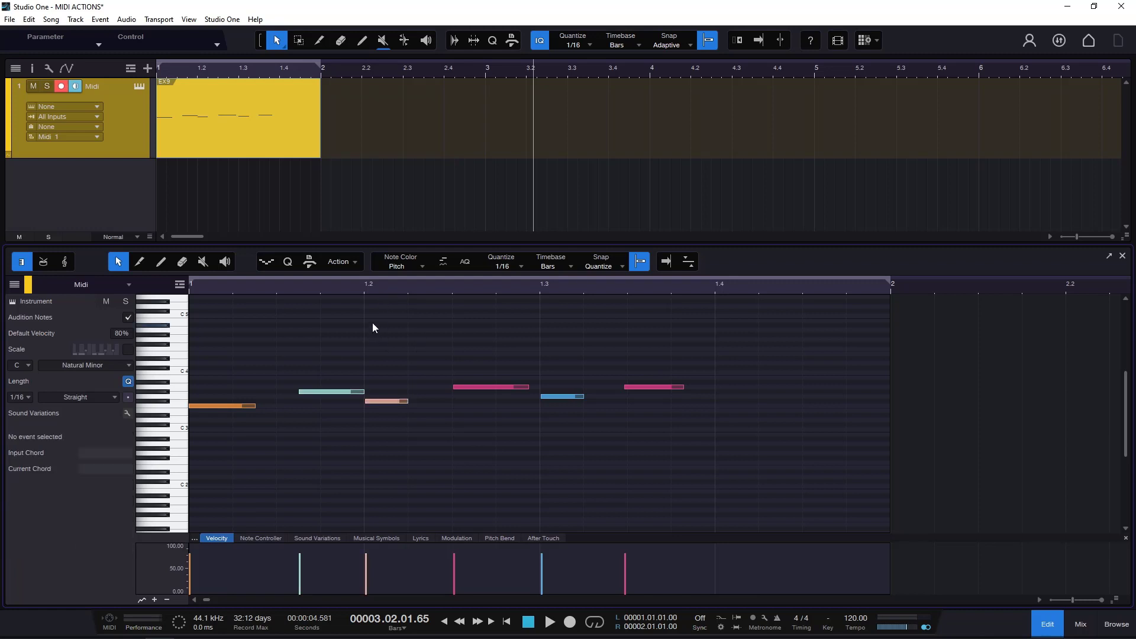
Step: Apply the Length action's Legato + Overlap Correction option to the six-note melody with Overlap at 0.00.00
click(341, 262)
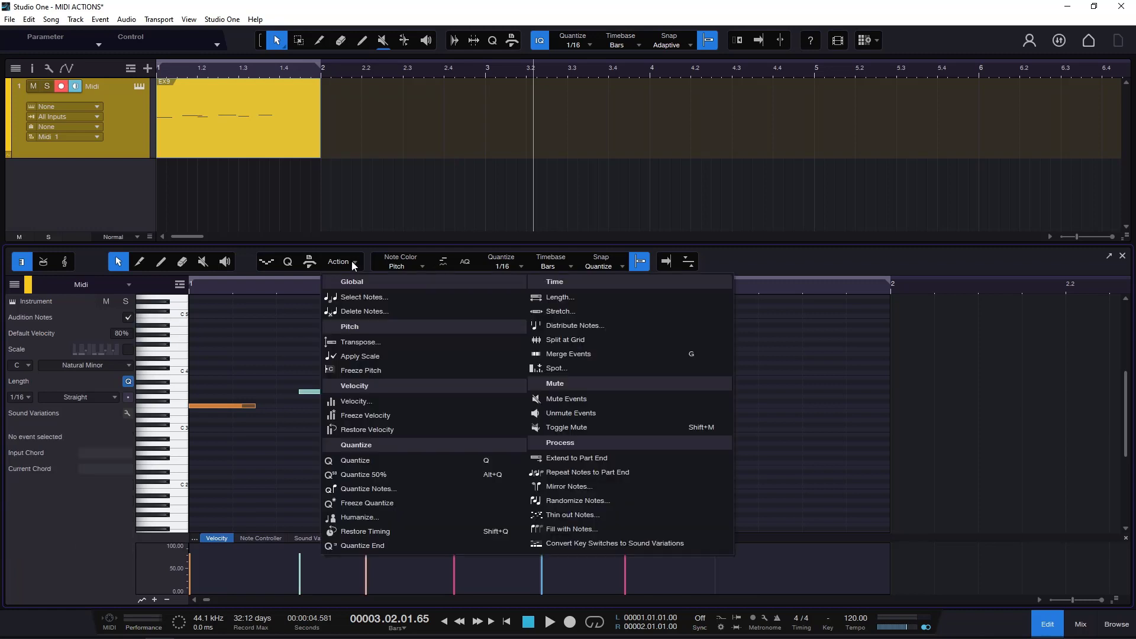
click(577, 301)
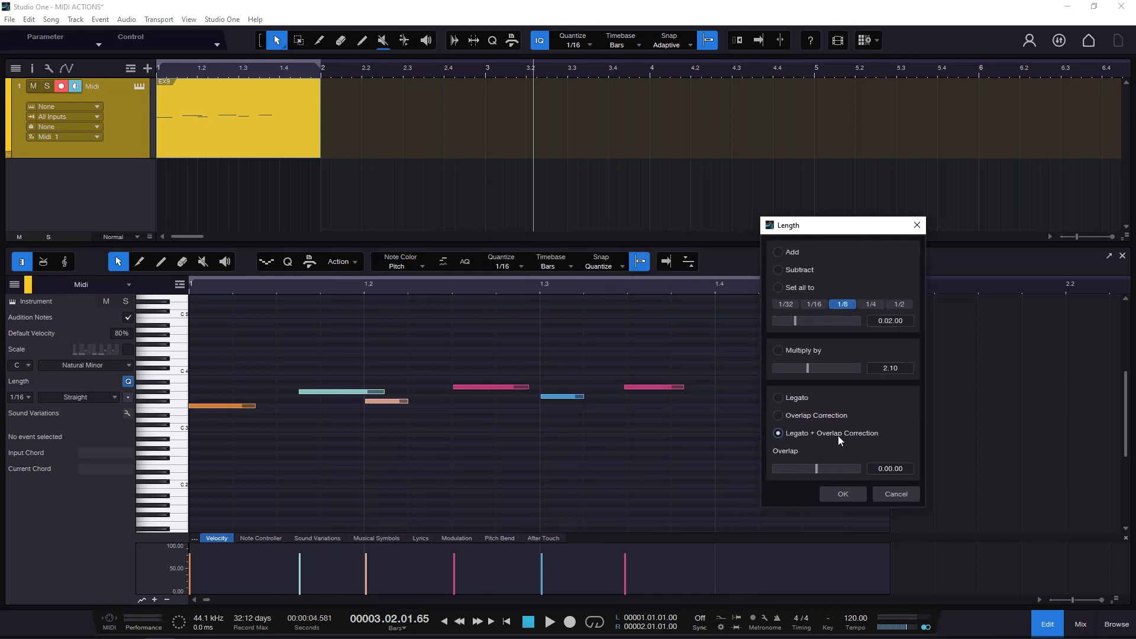
click(843, 494)
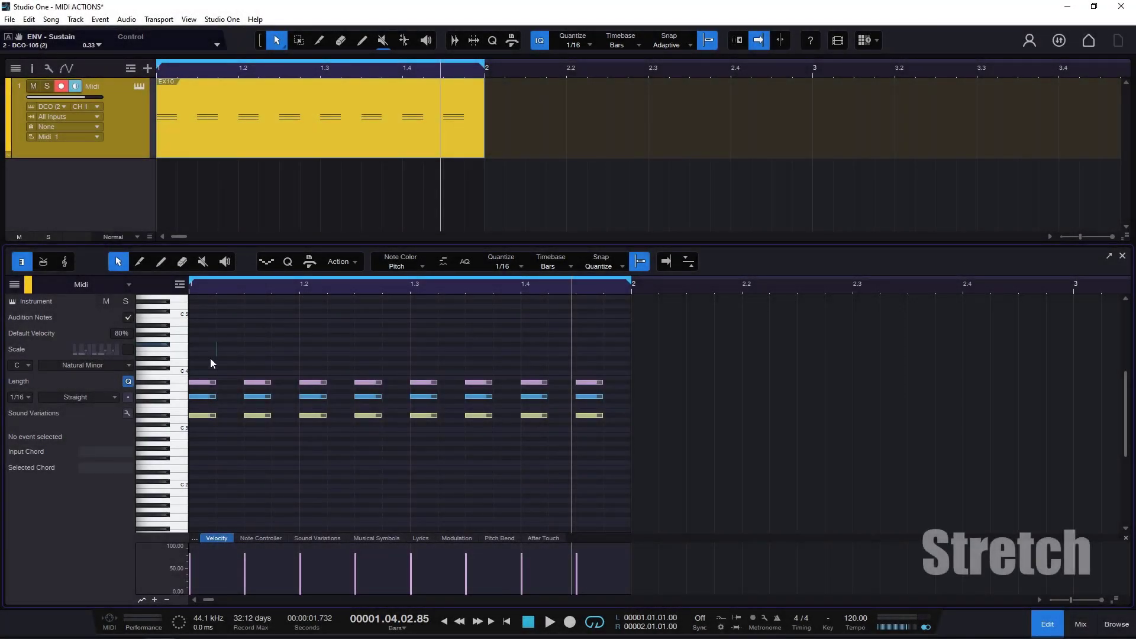
Step: Play back the repeated three-note chords in the looped bar
drag(217, 343, 626, 465)
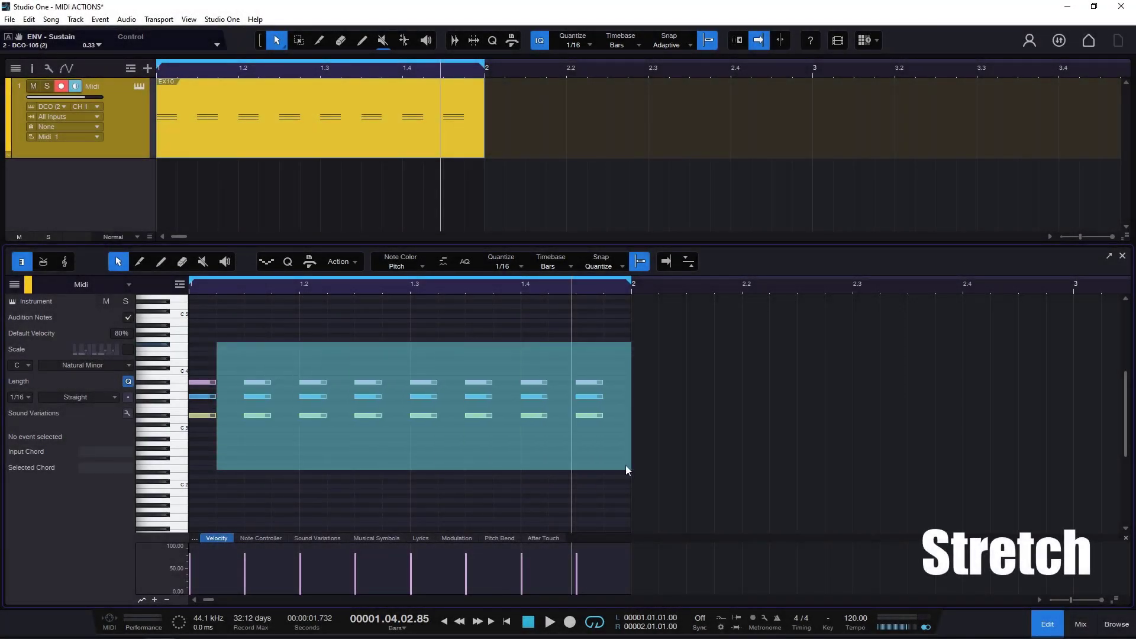
click(344, 335)
key(space)
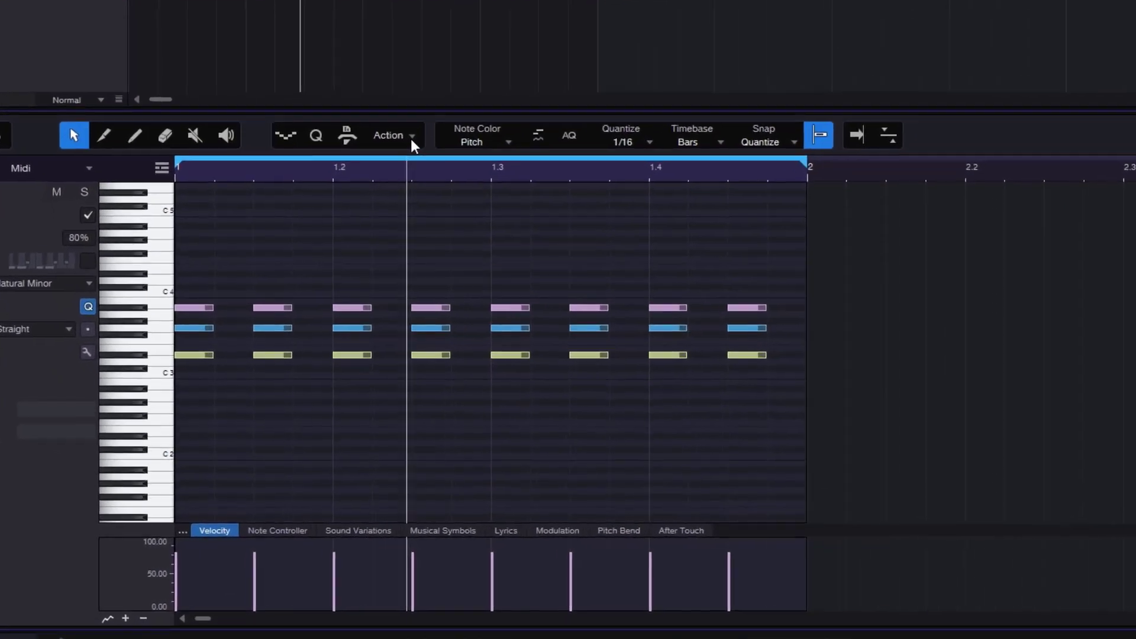
Step: Apply the Stretch action's Double Tempo option to the repeated chords and play back the result
click(354, 263)
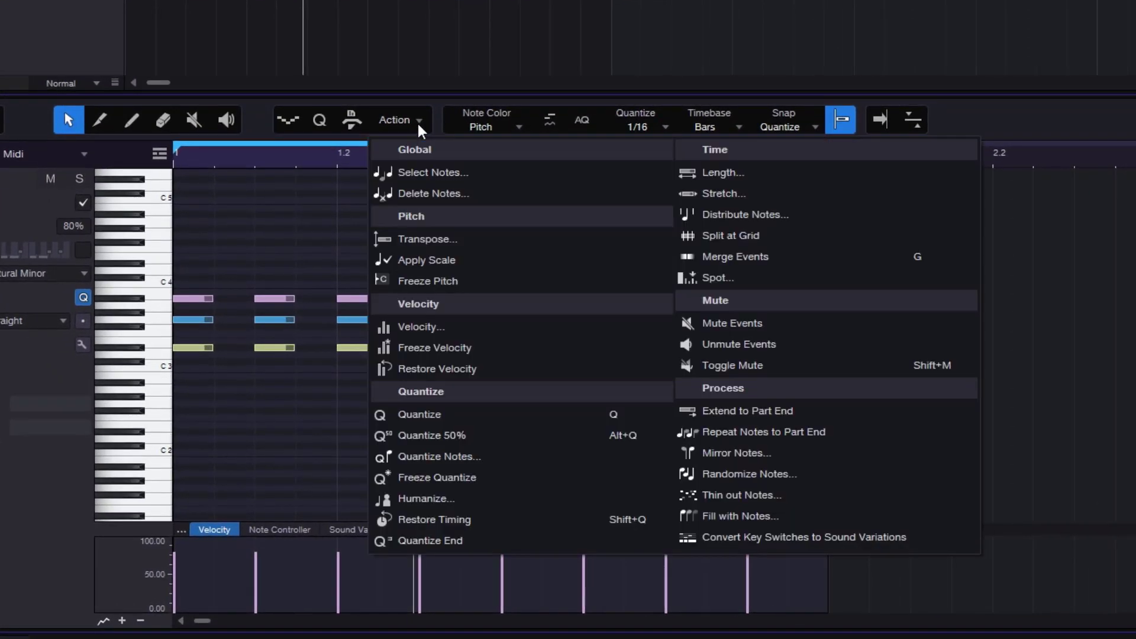
click(709, 193)
drag(684, 160, 940, 169)
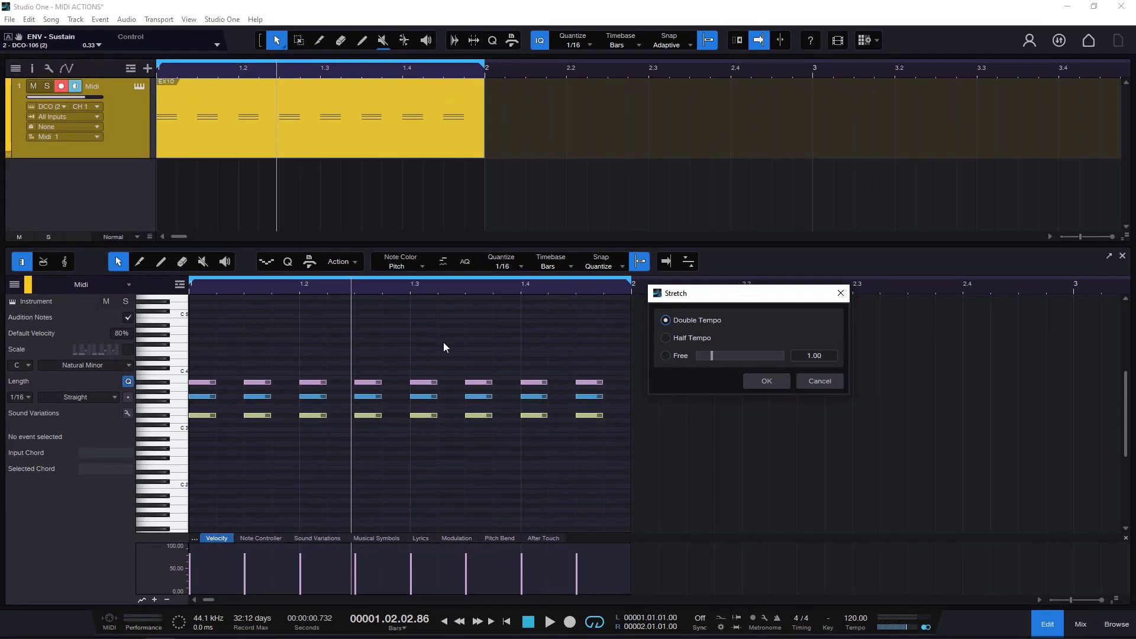
click(769, 382)
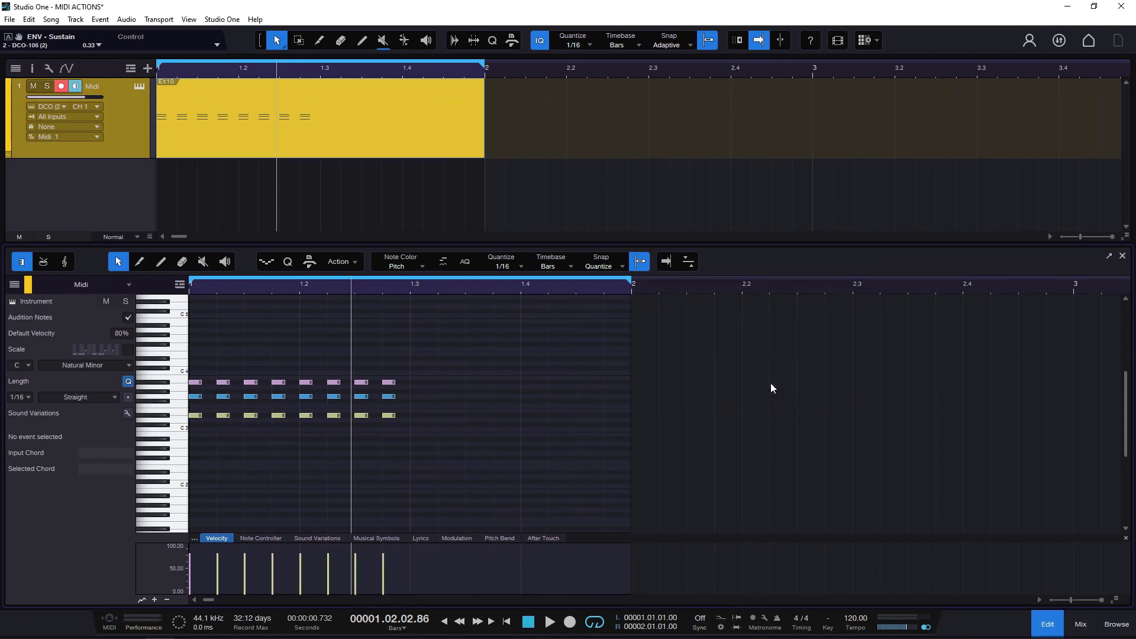
click(528, 621)
click(549, 621)
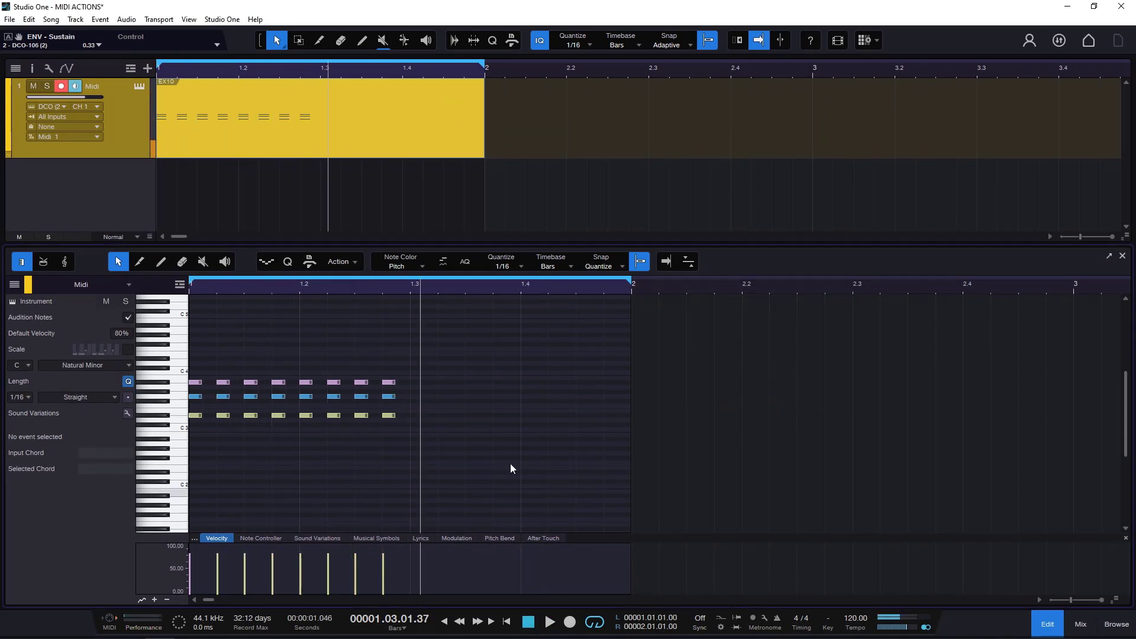
Step: Undo the Double Tempo stretch and play back the original chords for comparison
key(ctrl+z)
click(529, 621)
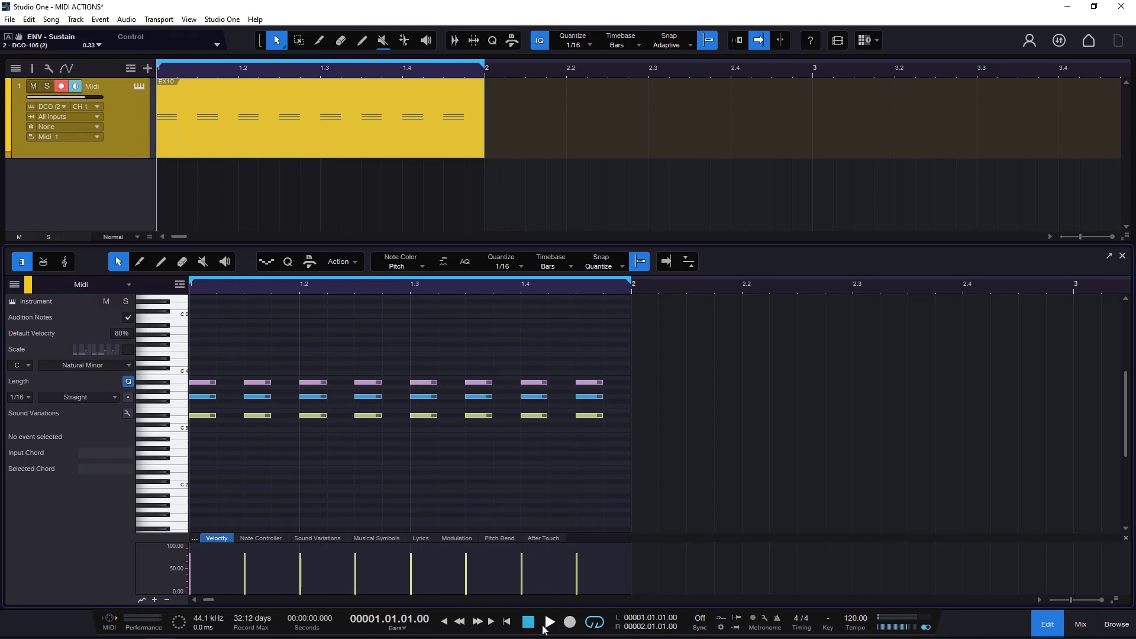
click(549, 622)
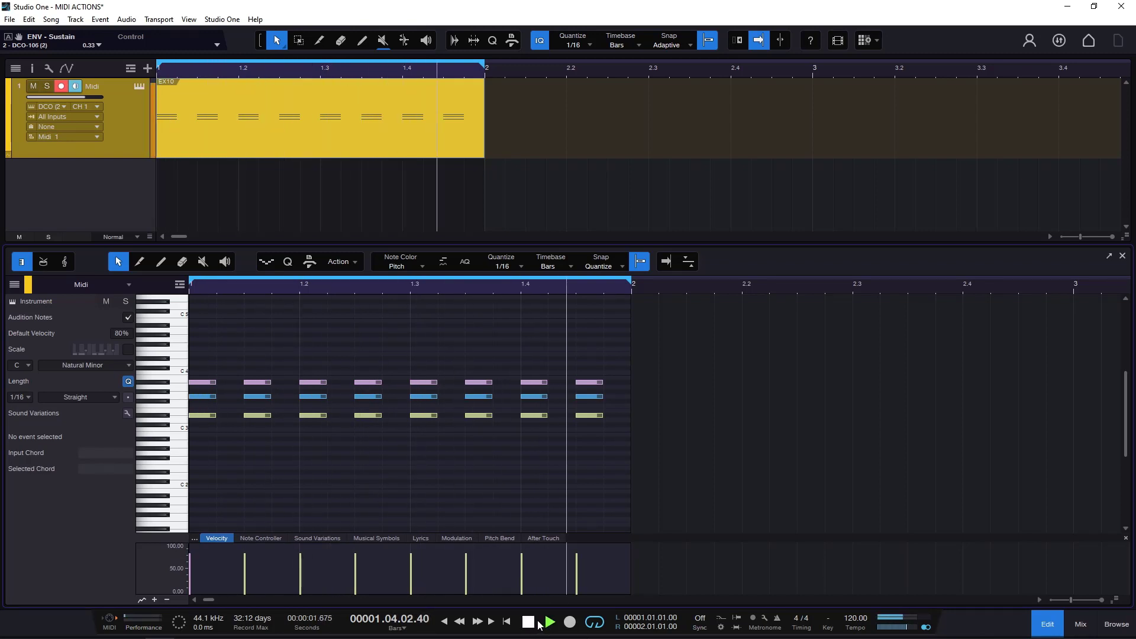
click(528, 622)
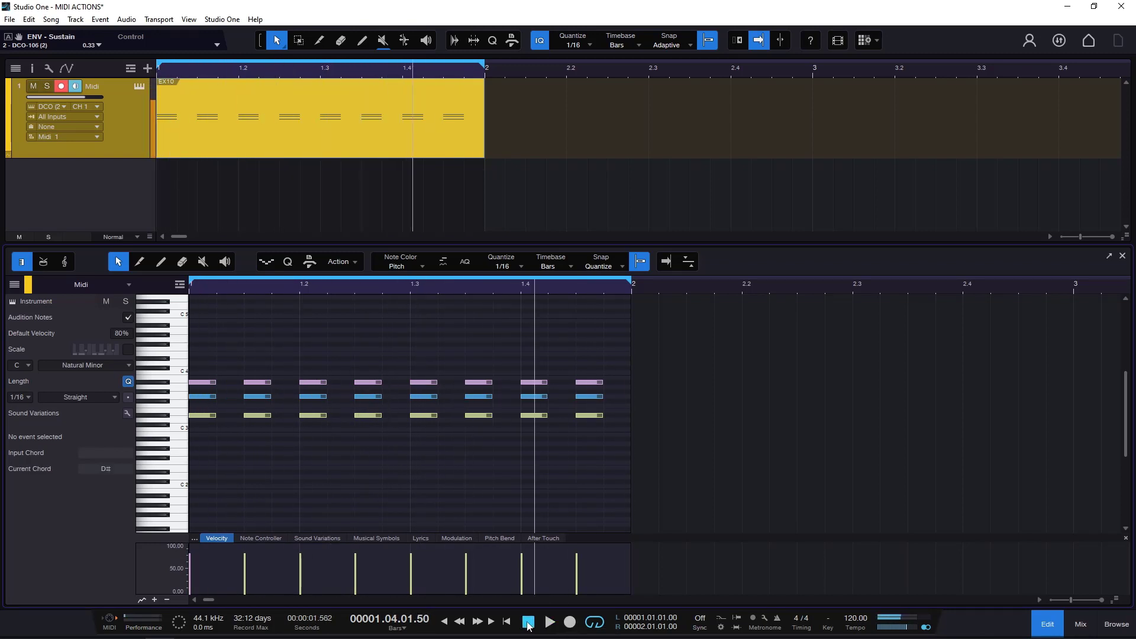
Step: Apply the Stretch action's Half Tempo option to the repeated chords
click(349, 263)
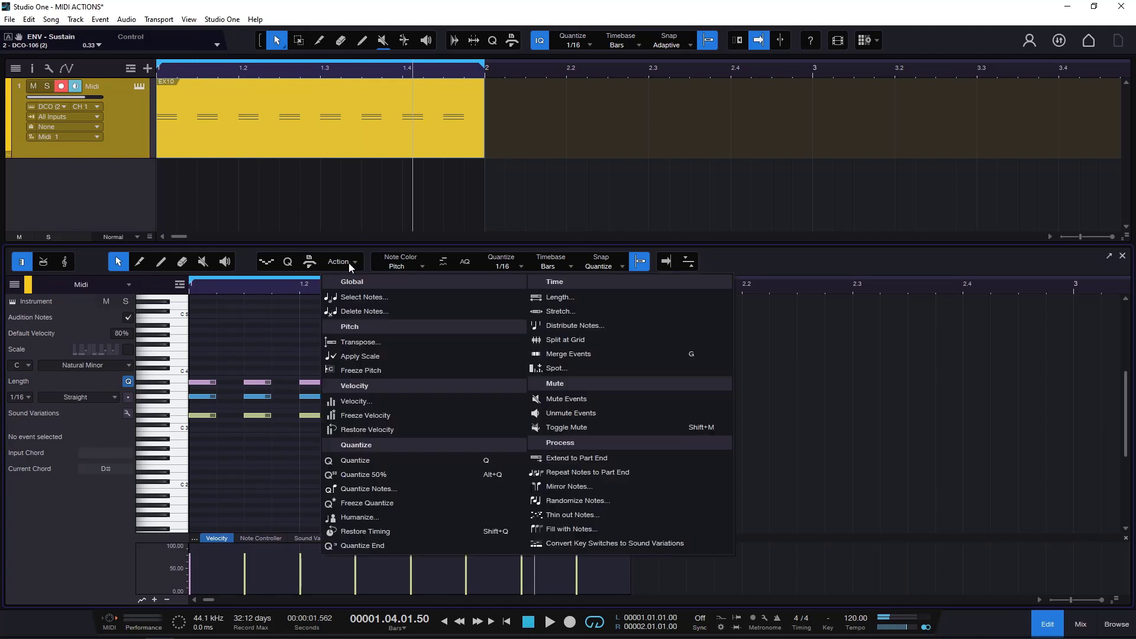
click(559, 312)
drag(523, 291, 569, 149)
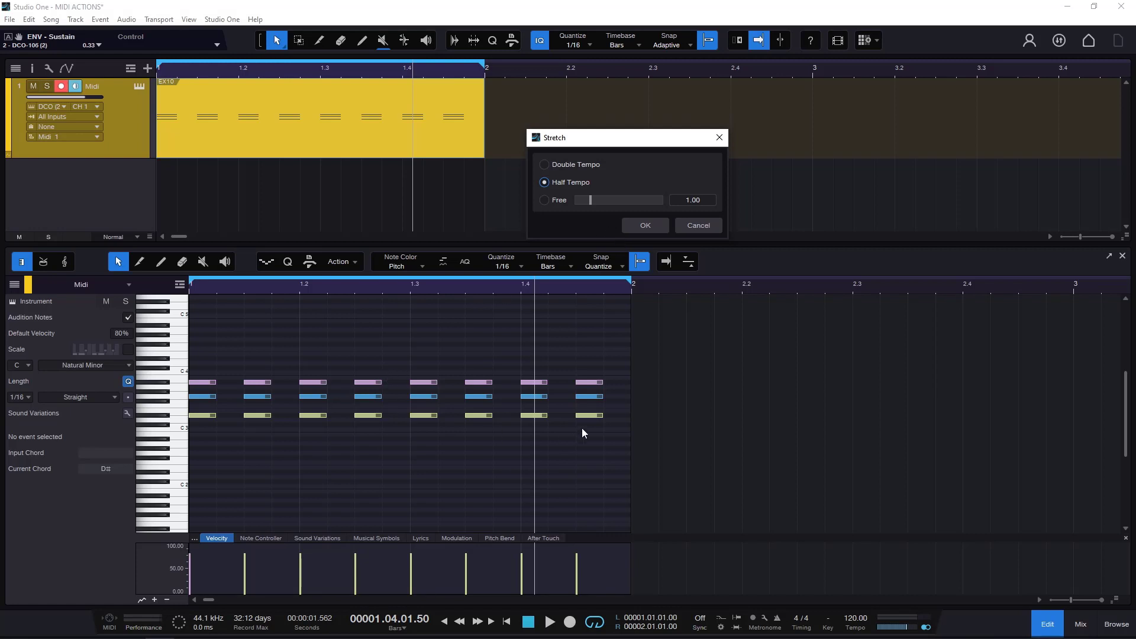
click(644, 226)
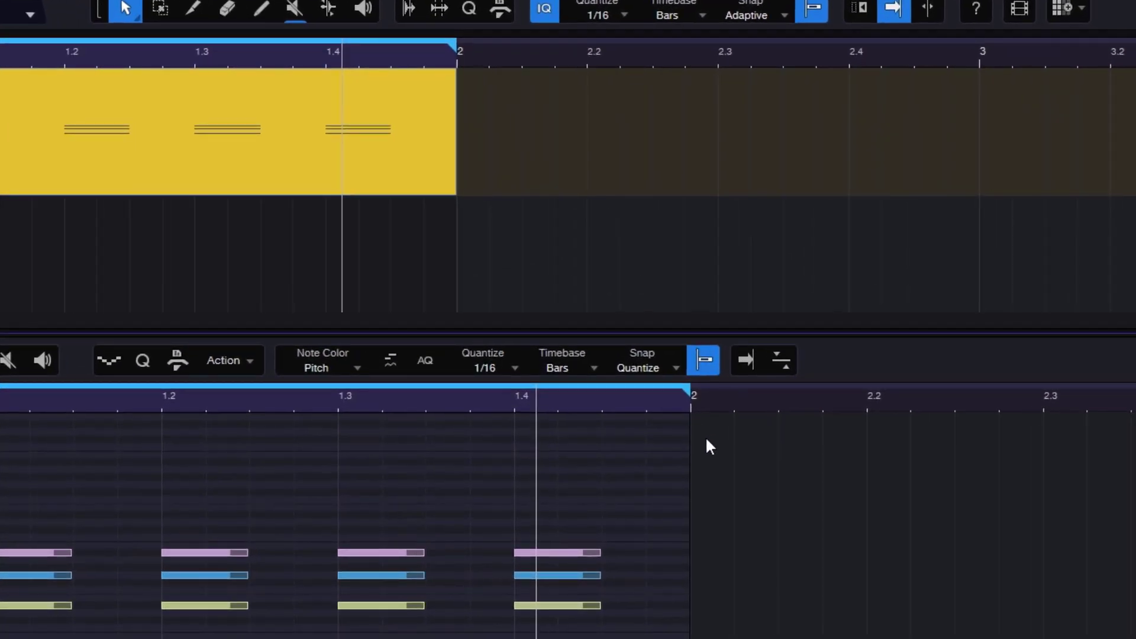
Step: Extend the MIDI part to bar 3 and lengthen the loop range to end at bar 3 as well
drag(689, 428, 1135, 468)
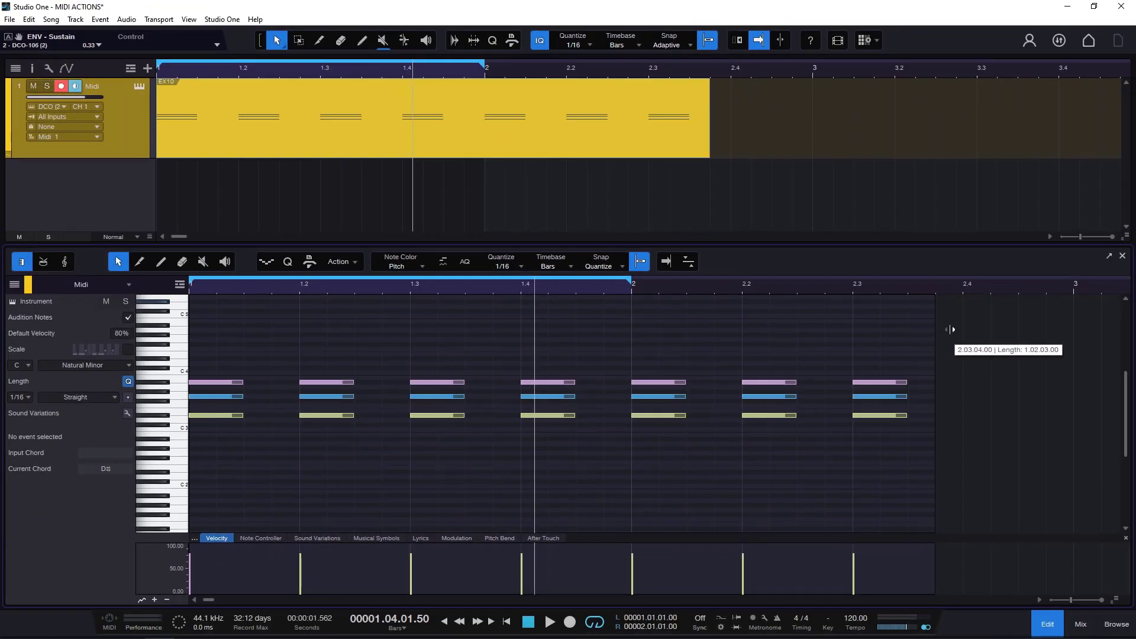
drag(951, 330, 628, 387)
drag(485, 101, 806, 124)
drag(629, 279, 1073, 297)
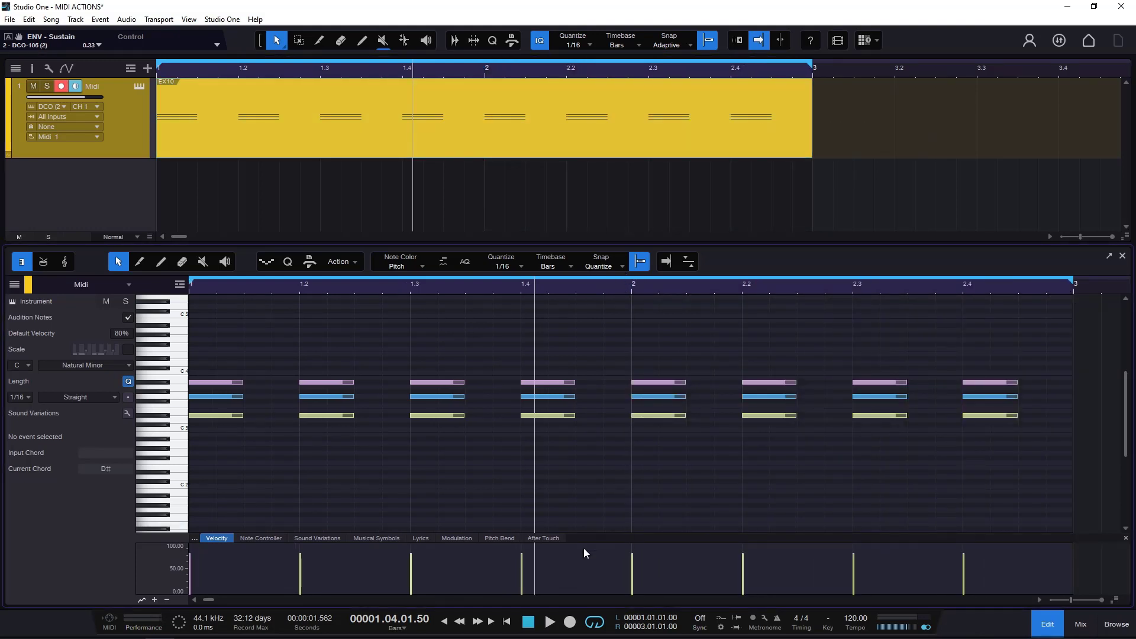
Step: Play back the half-tempo chords, and undo the stretch together with the part extension
click(549, 622)
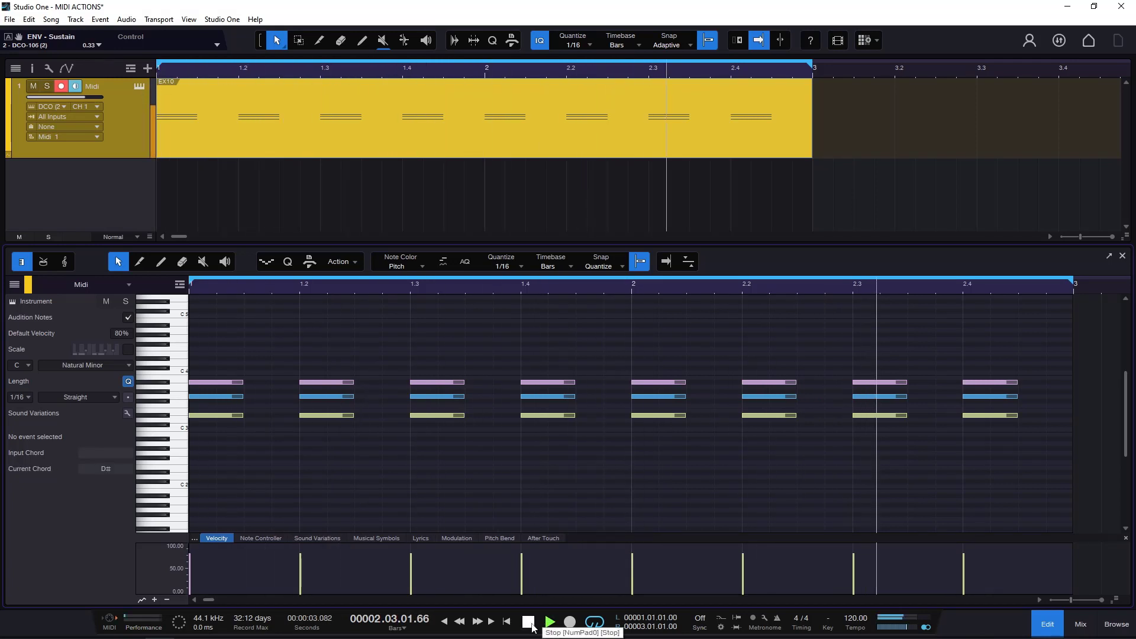
click(530, 625)
key(ctrl+z)
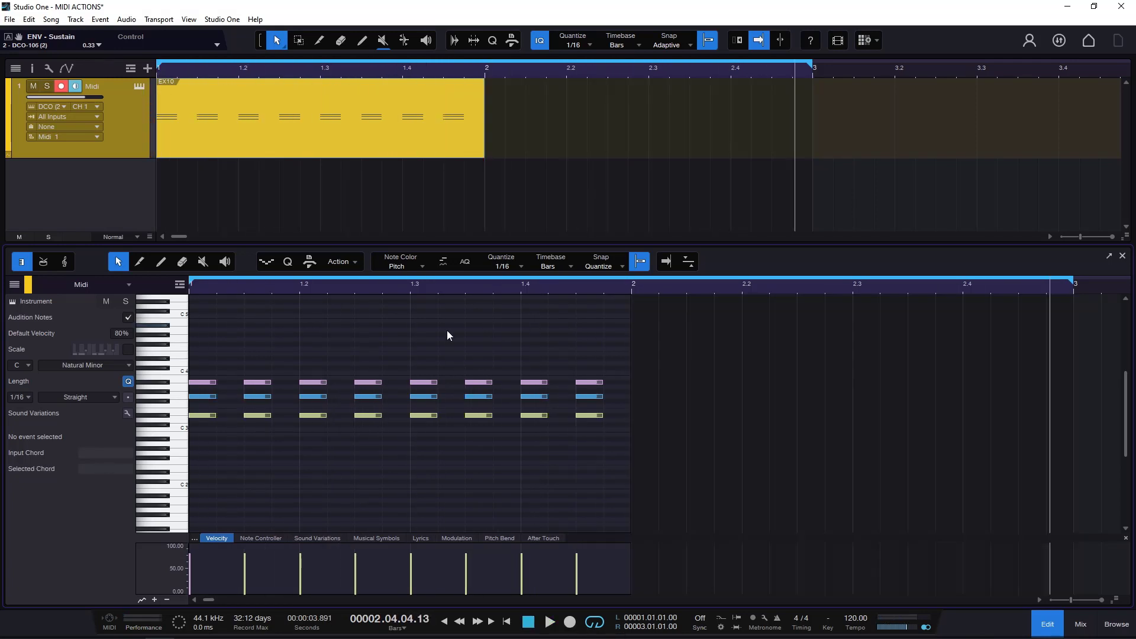
Step: Apply the Stretch action's Free option at a factor of 1.00 to the chords
click(342, 264)
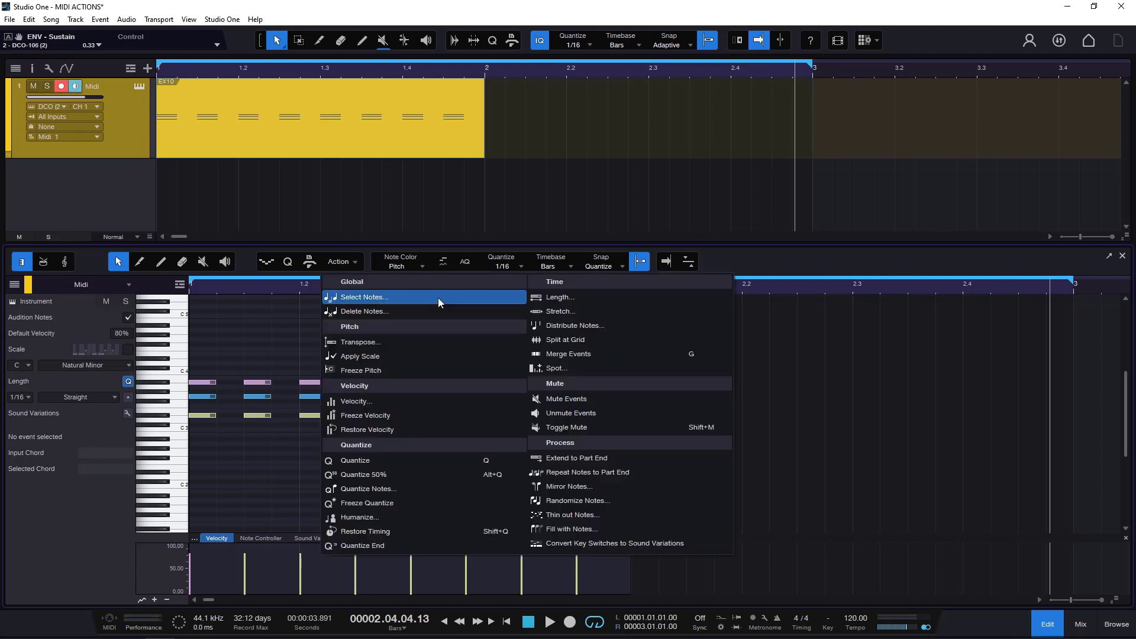
click(577, 314)
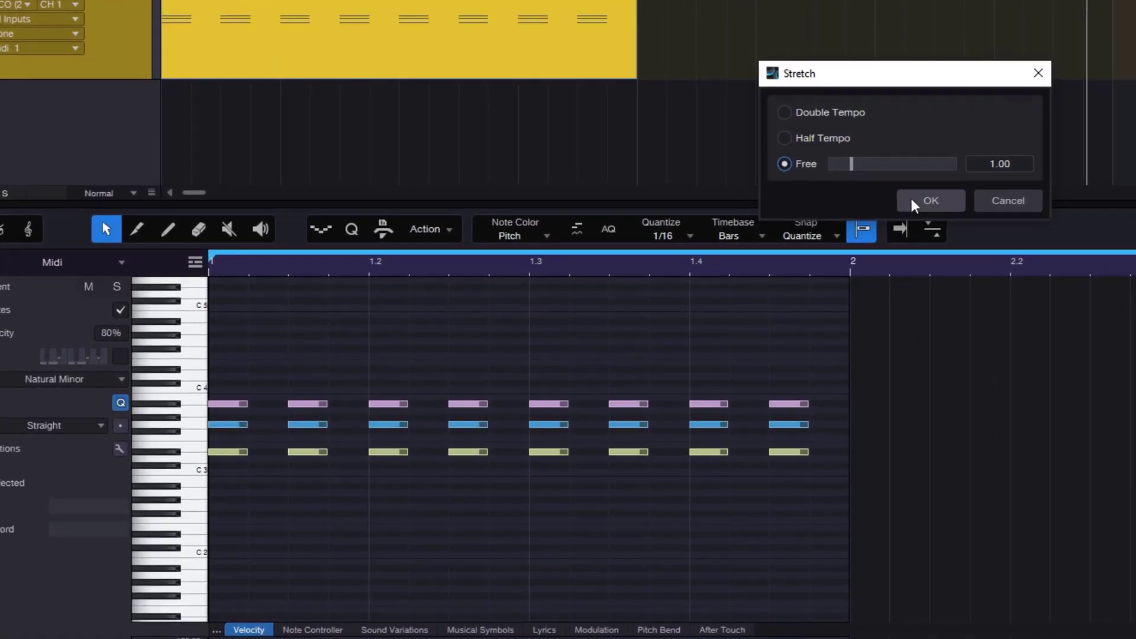
click(915, 205)
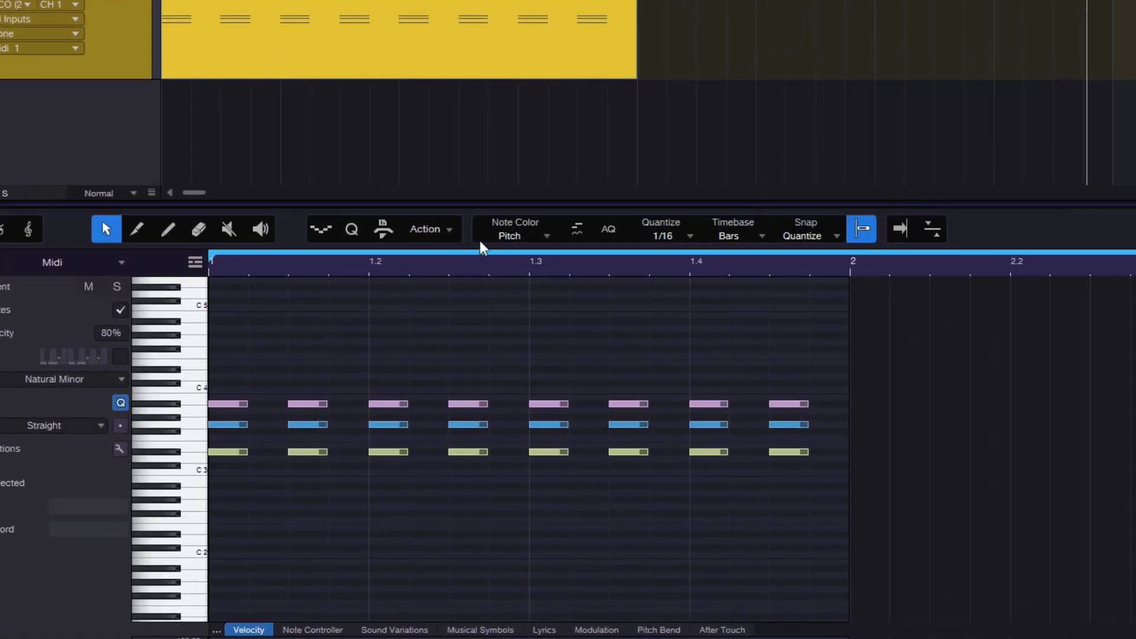
Step: Stretch the chords with the Free option at a factor below 1.00 and play back the result
click(453, 234)
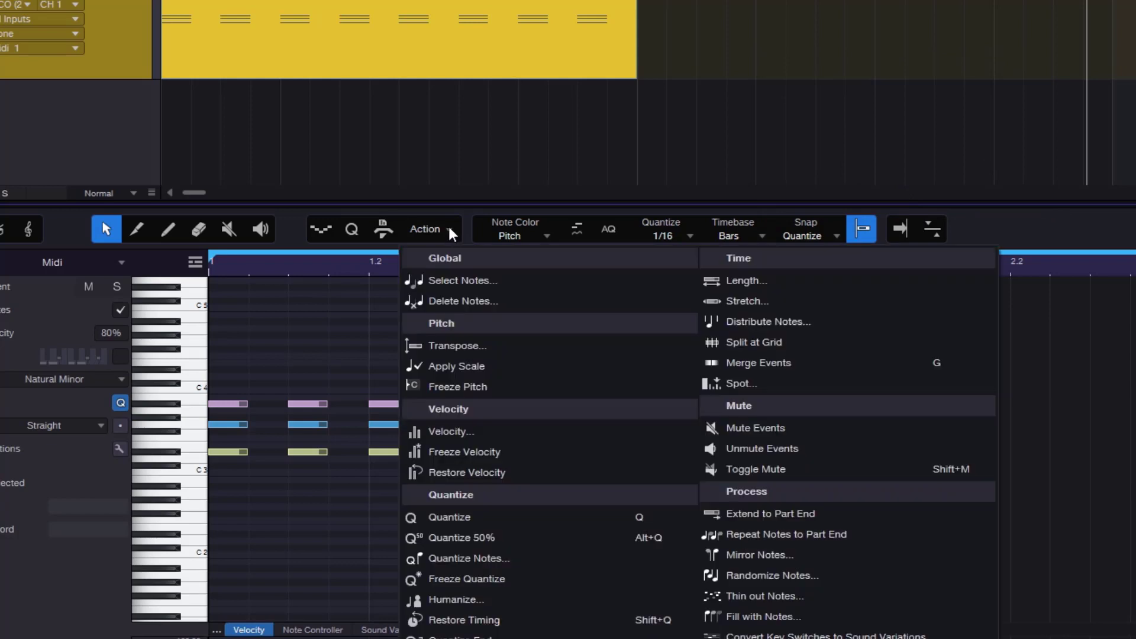
click(784, 303)
drag(766, 260, 1031, 231)
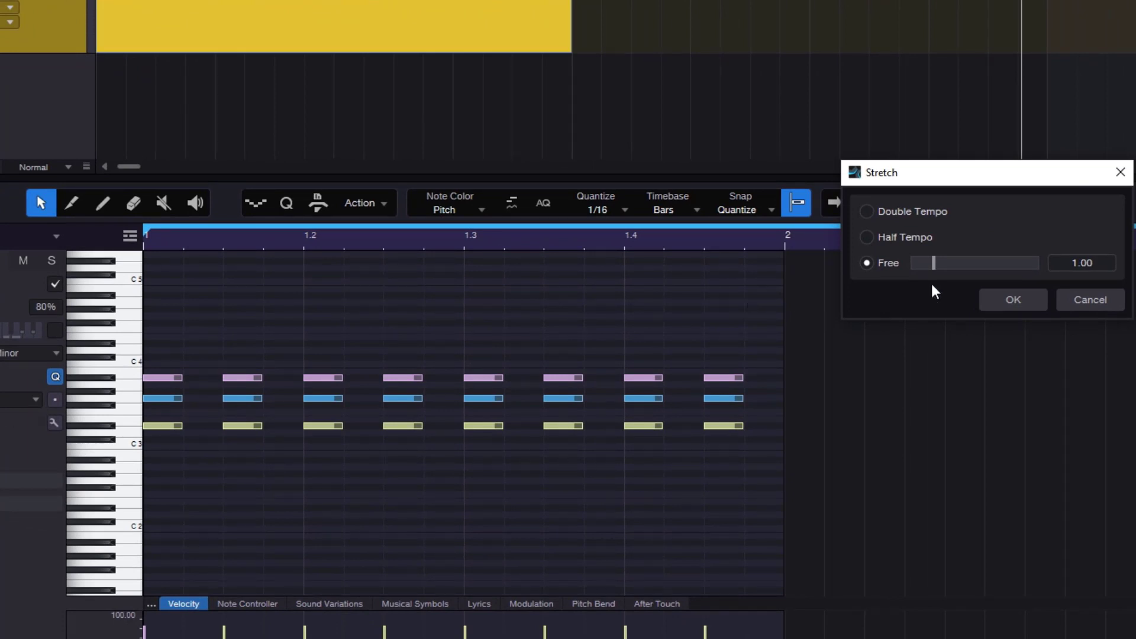
drag(934, 262, 928, 265)
click(1015, 297)
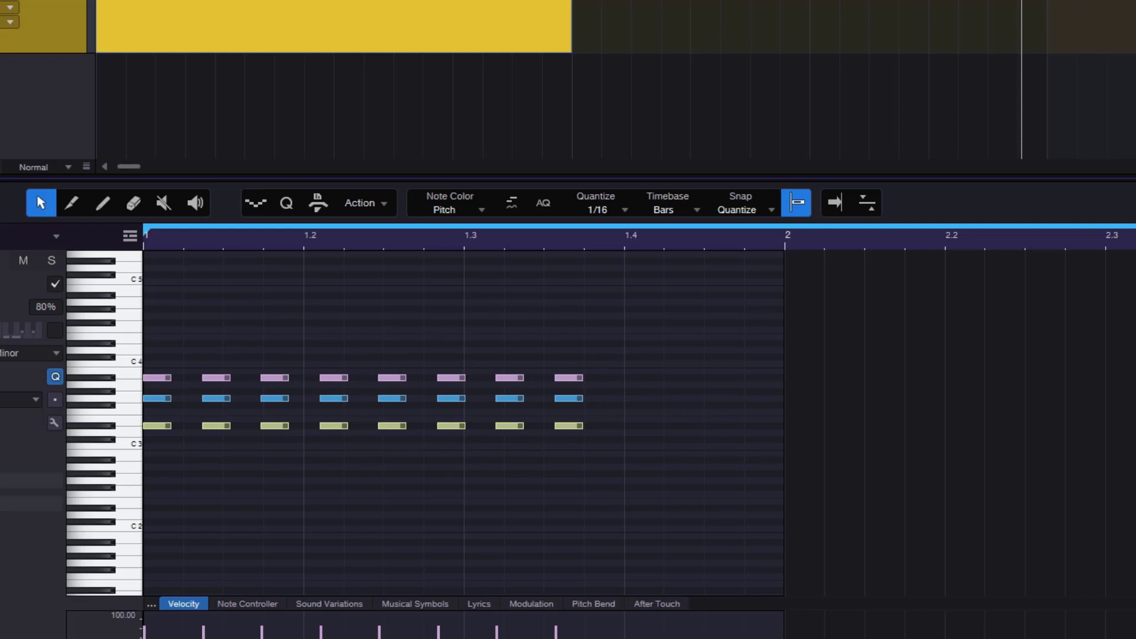
key(space)
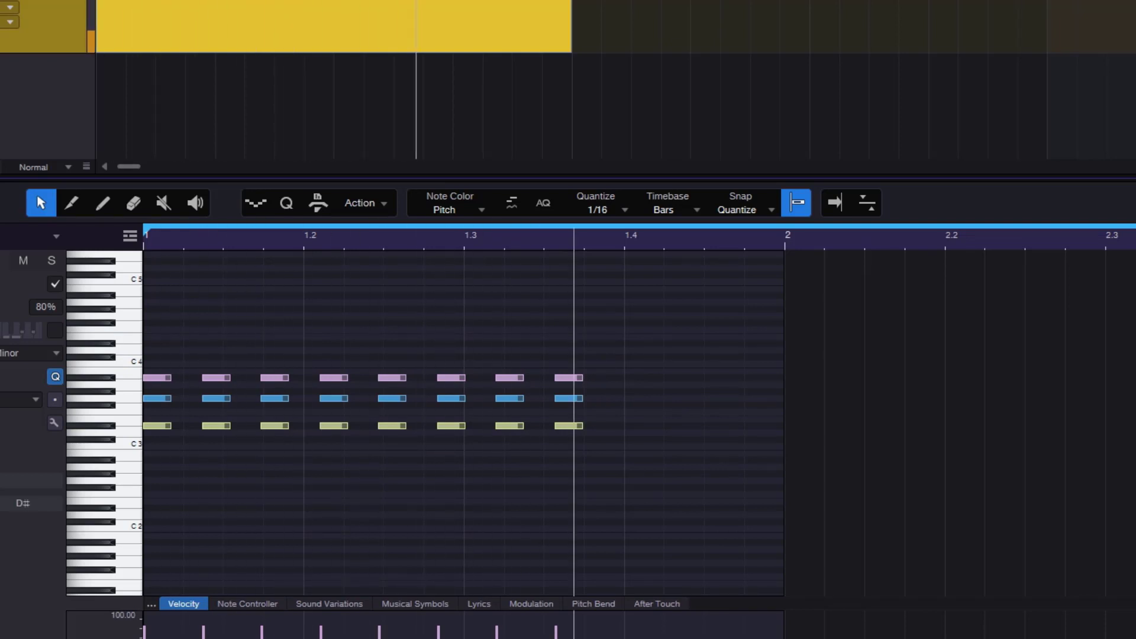
Step: Undo the Free stretch on the chords and shorten the loop range to end at bar 2
click(383, 203)
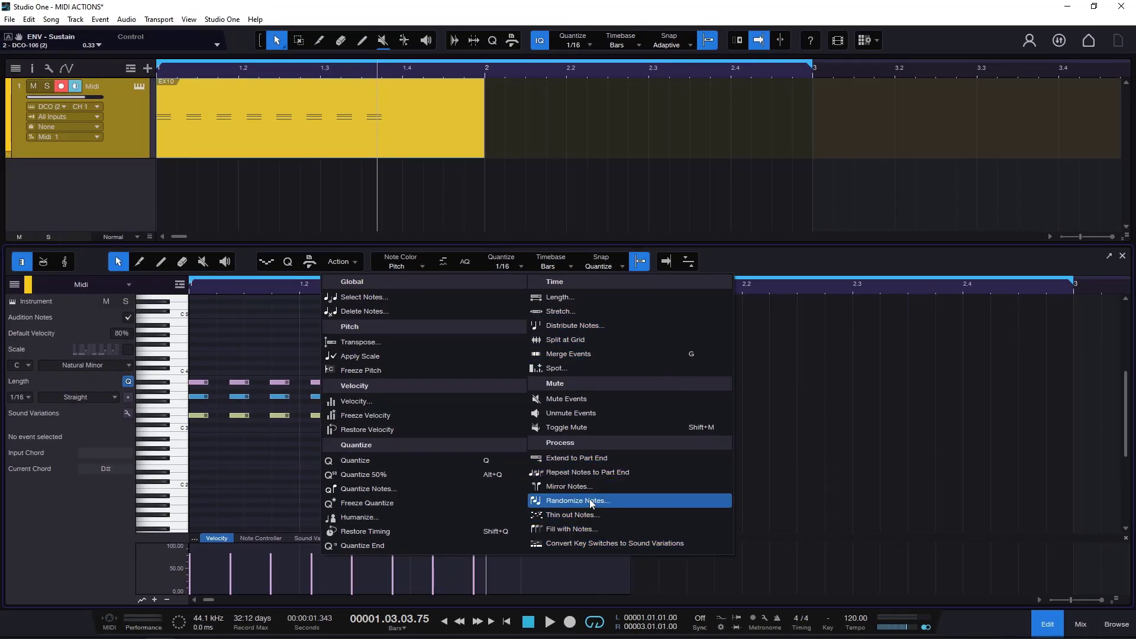
click(801, 473)
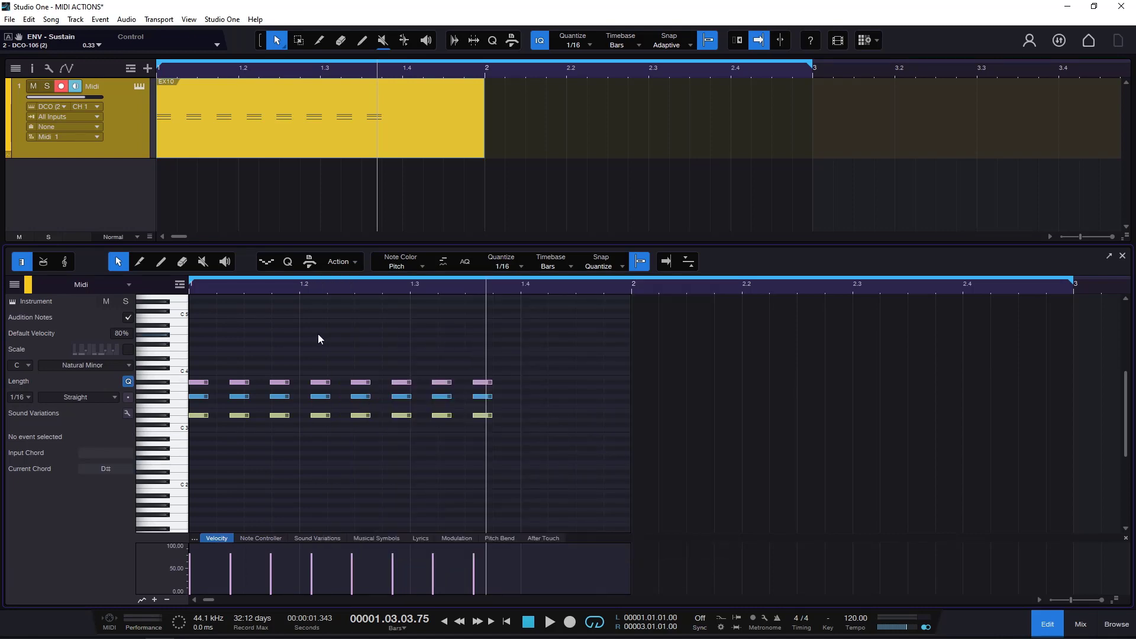
drag(216, 346, 366, 468)
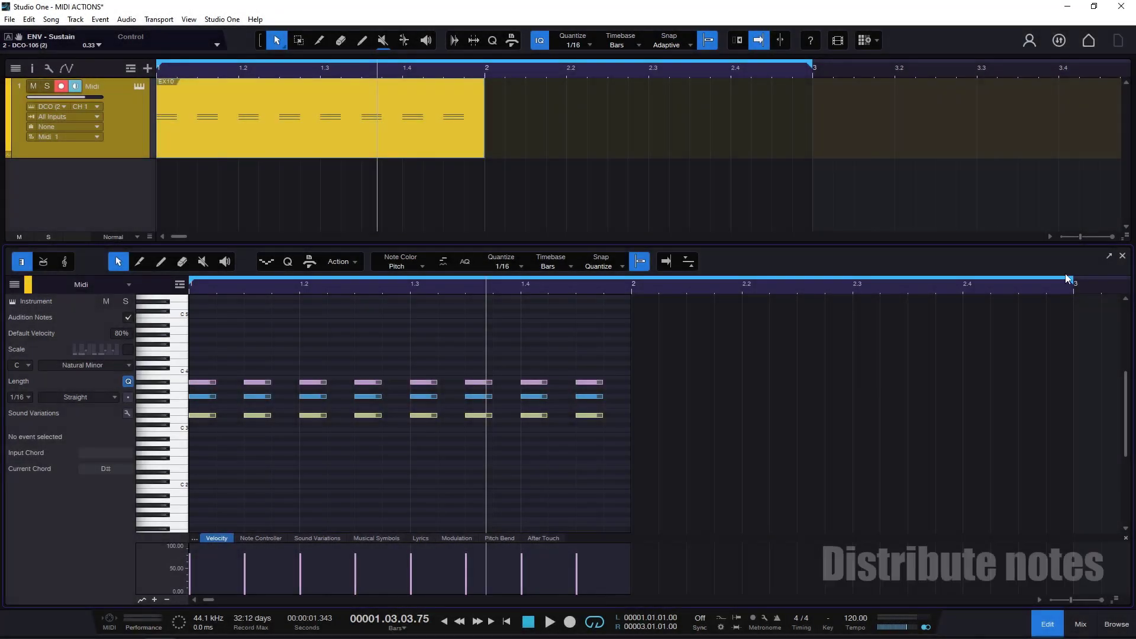
click(1076, 287)
drag(1075, 286, 629, 305)
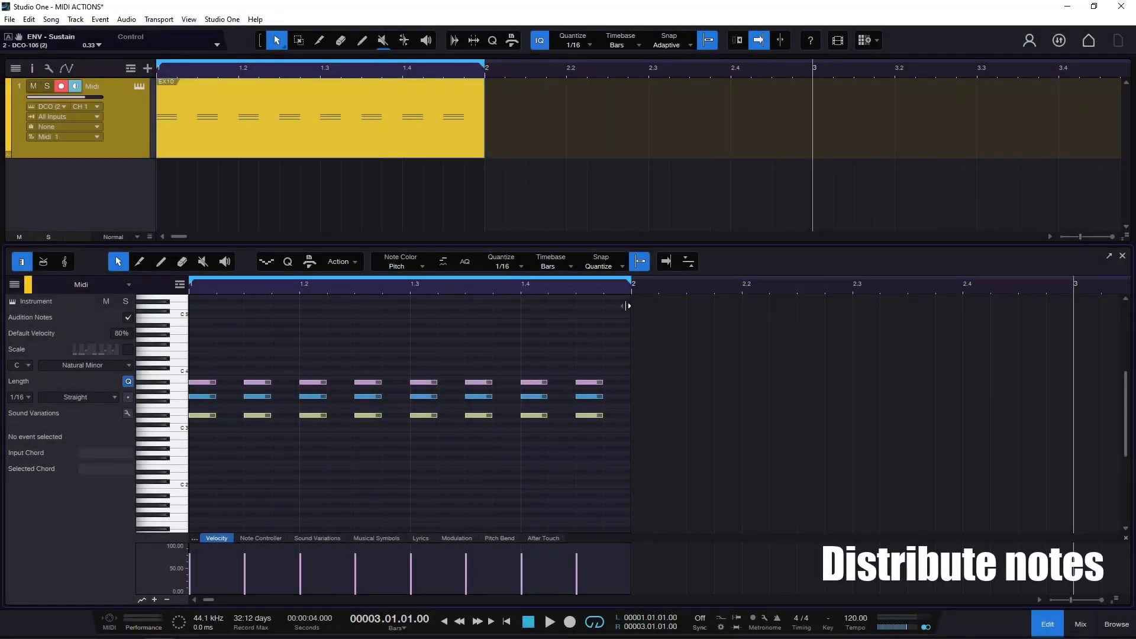
Step: Move the second and fourth chords one 1/16 step earlier, so each starts directly after the chord before it
drag(292, 282, 399, 289)
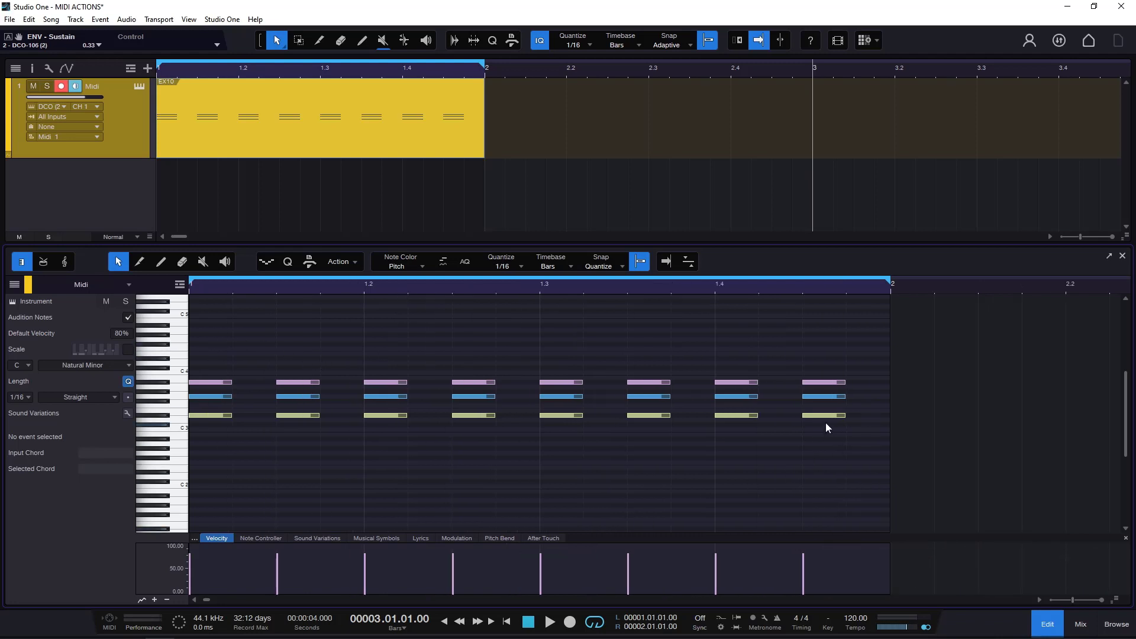
click(342, 262)
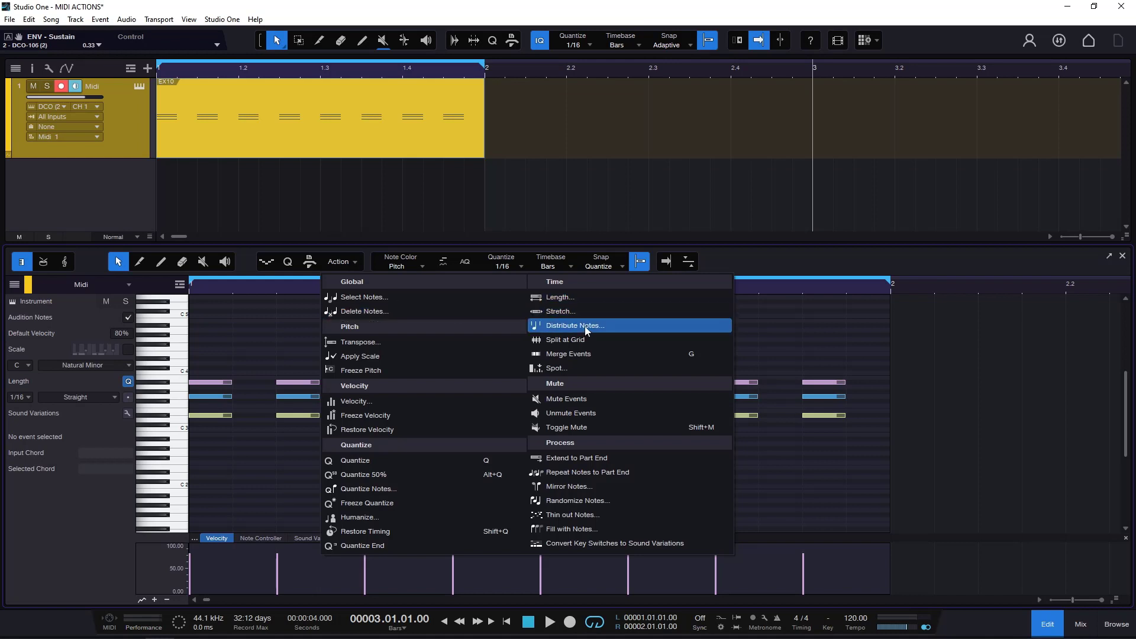
click(257, 346)
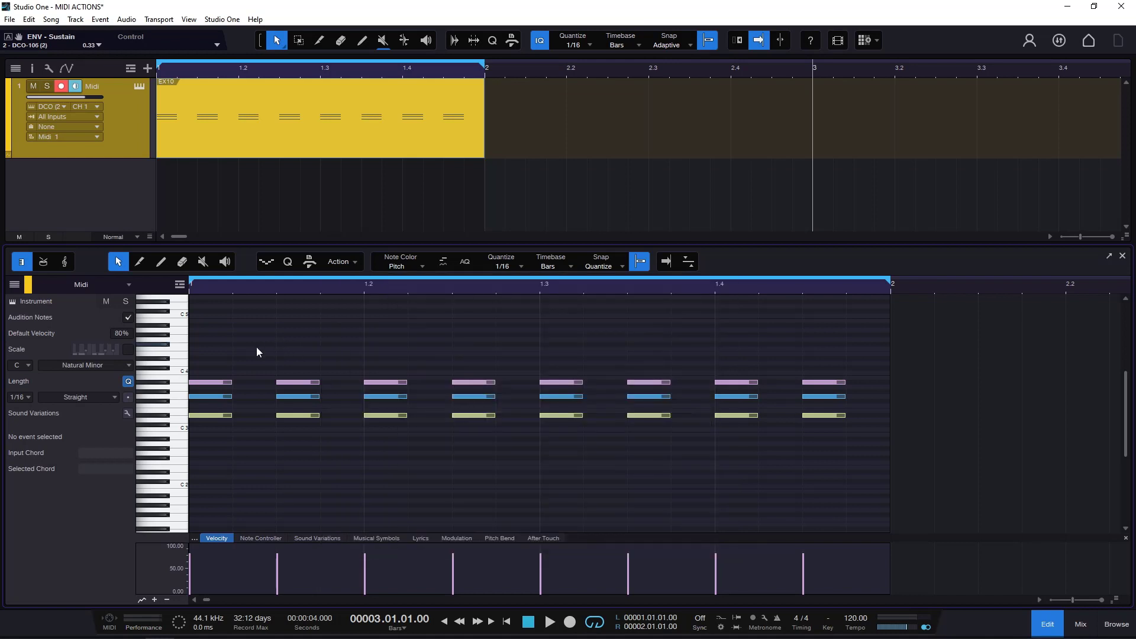
drag(294, 338, 326, 461)
drag(478, 367, 450, 422)
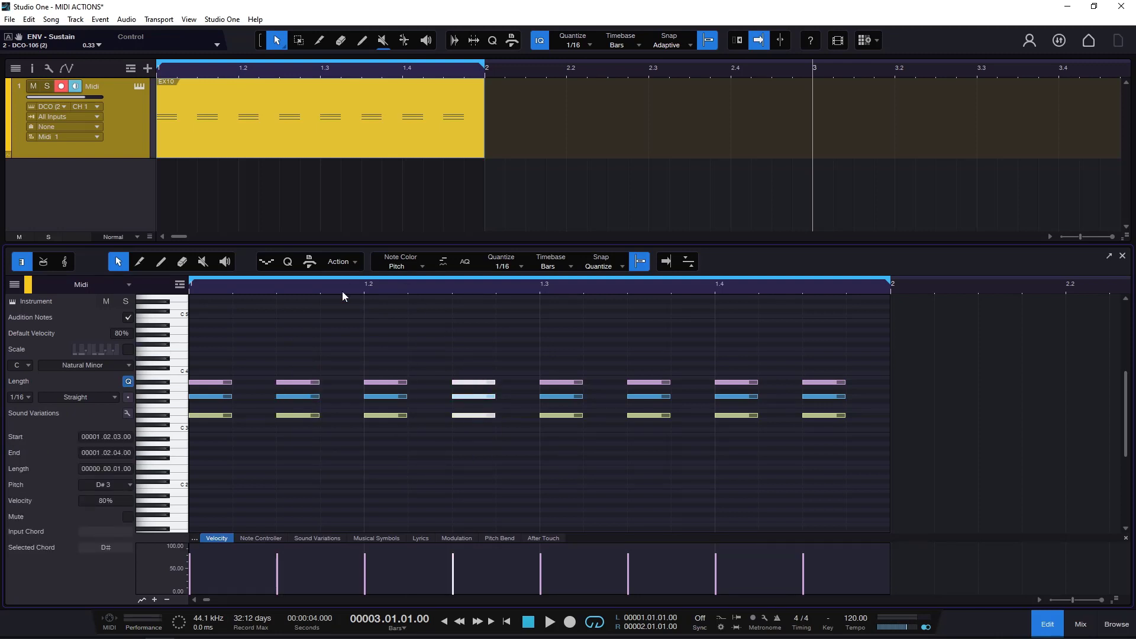
drag(292, 325, 321, 462)
drag(302, 384, 258, 385)
click(421, 355)
drag(435, 351, 481, 484)
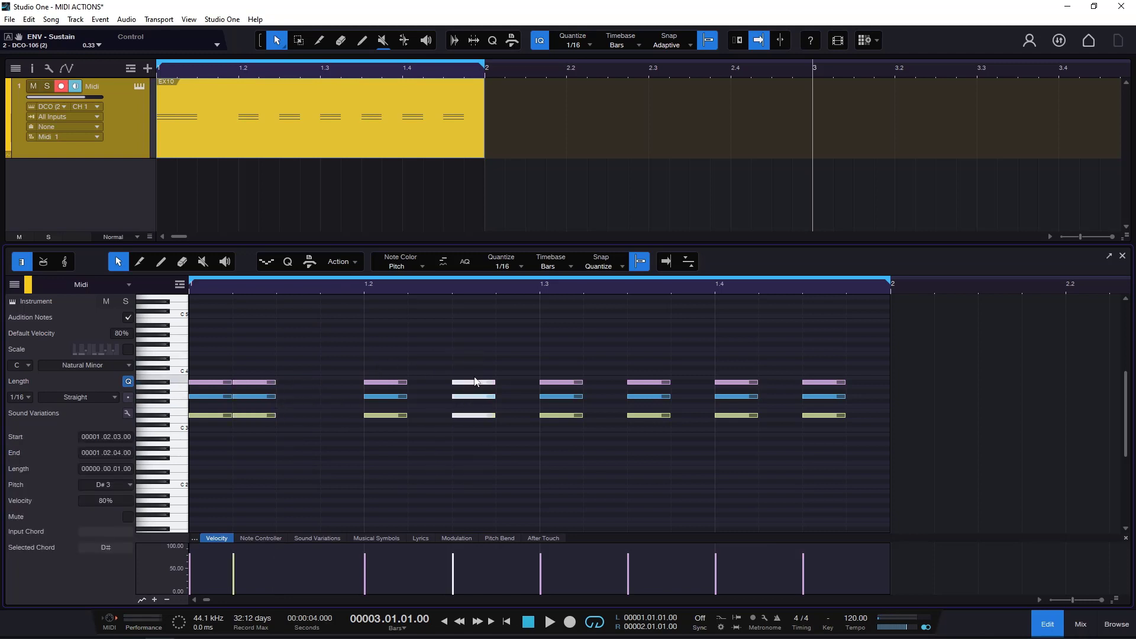
drag(469, 382, 440, 386)
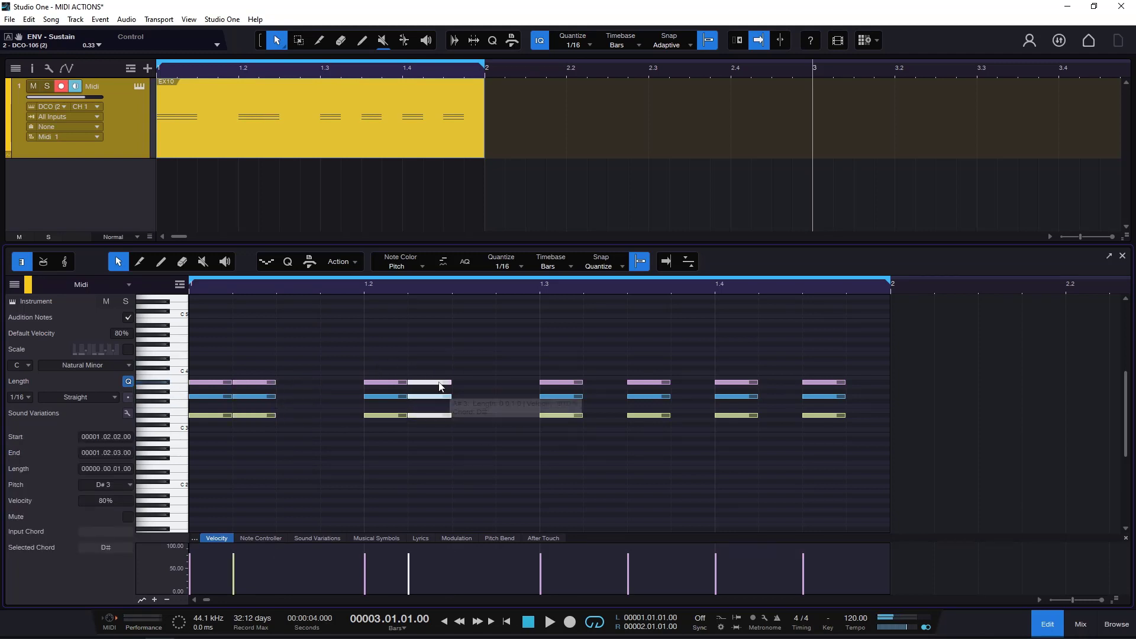
Step: Move the fifth chord two 1/16 steps earlier and the seventh chord one step earlier, each adjoining the preceding chord
drag(520, 338, 568, 431)
drag(571, 383, 485, 384)
drag(737, 384, 693, 385)
click(560, 343)
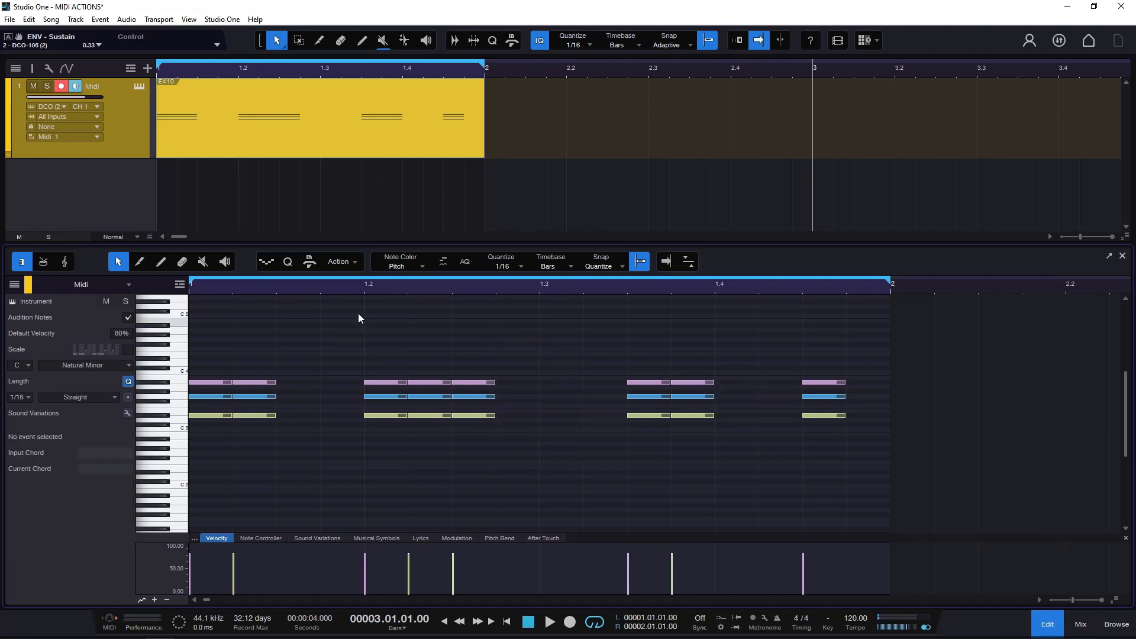
drag(233, 323, 781, 465)
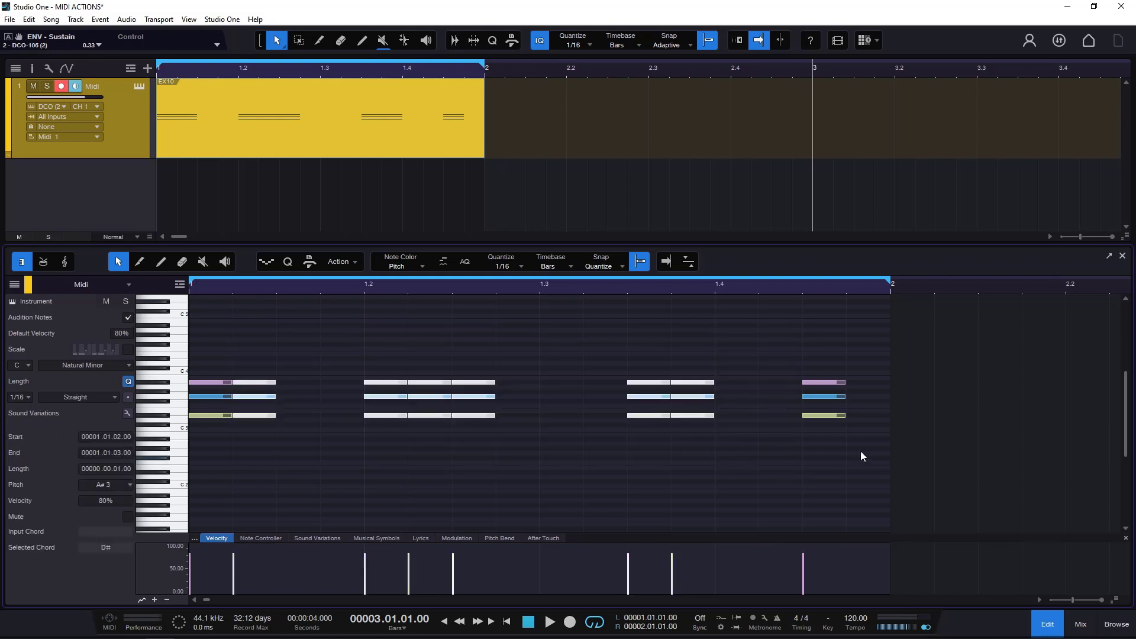
click(355, 263)
click(258, 342)
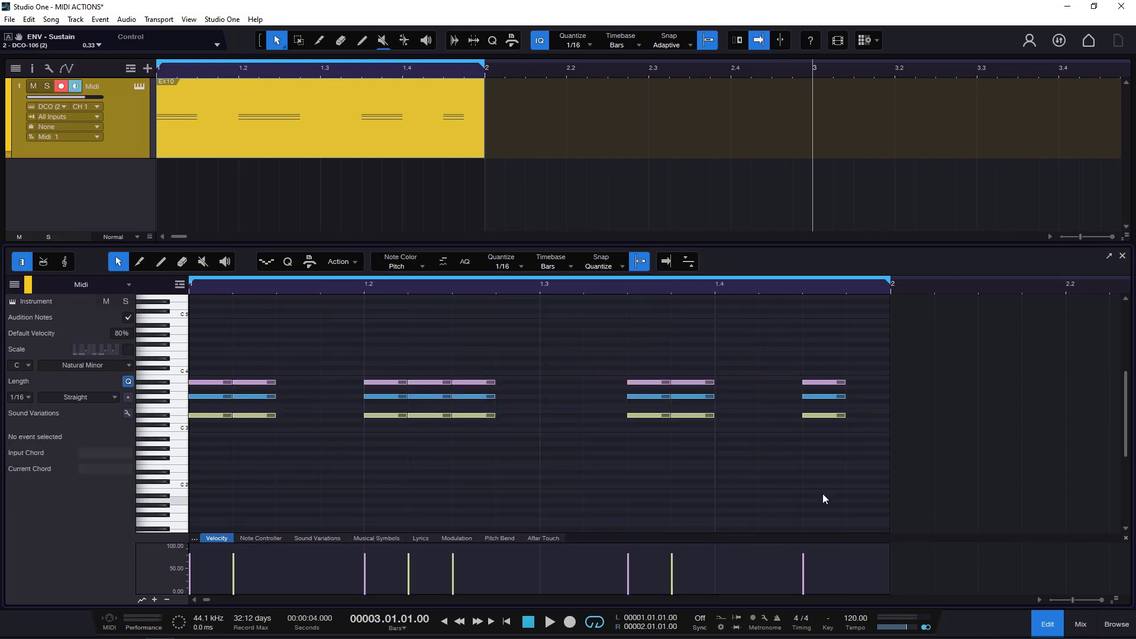
click(348, 264)
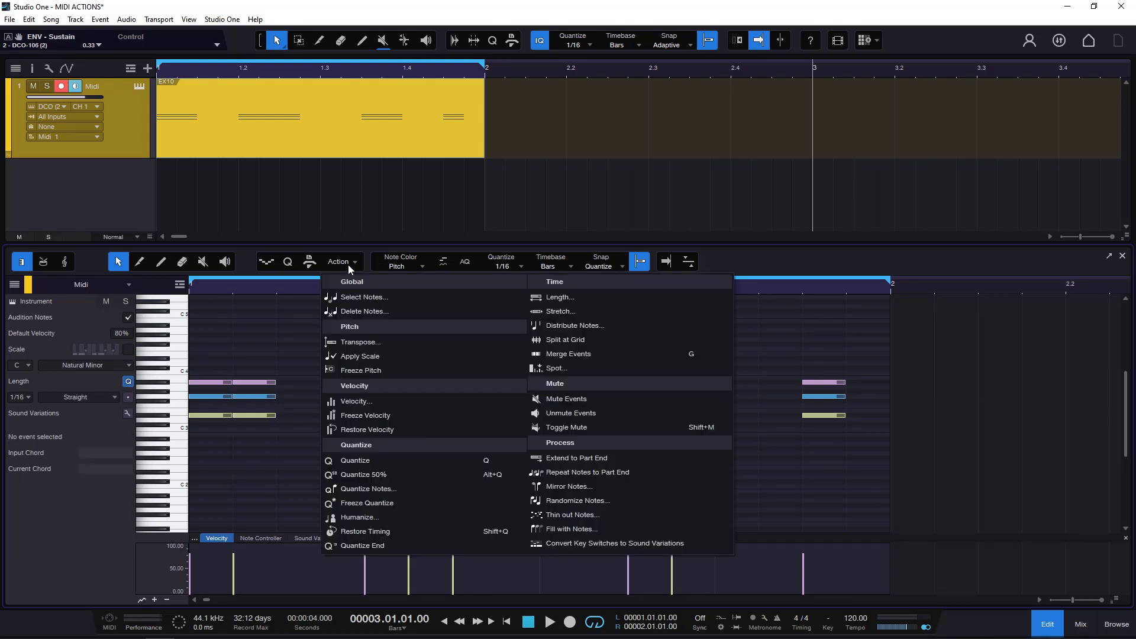
click(260, 371)
drag(203, 346, 707, 446)
drag(321, 347, 513, 385)
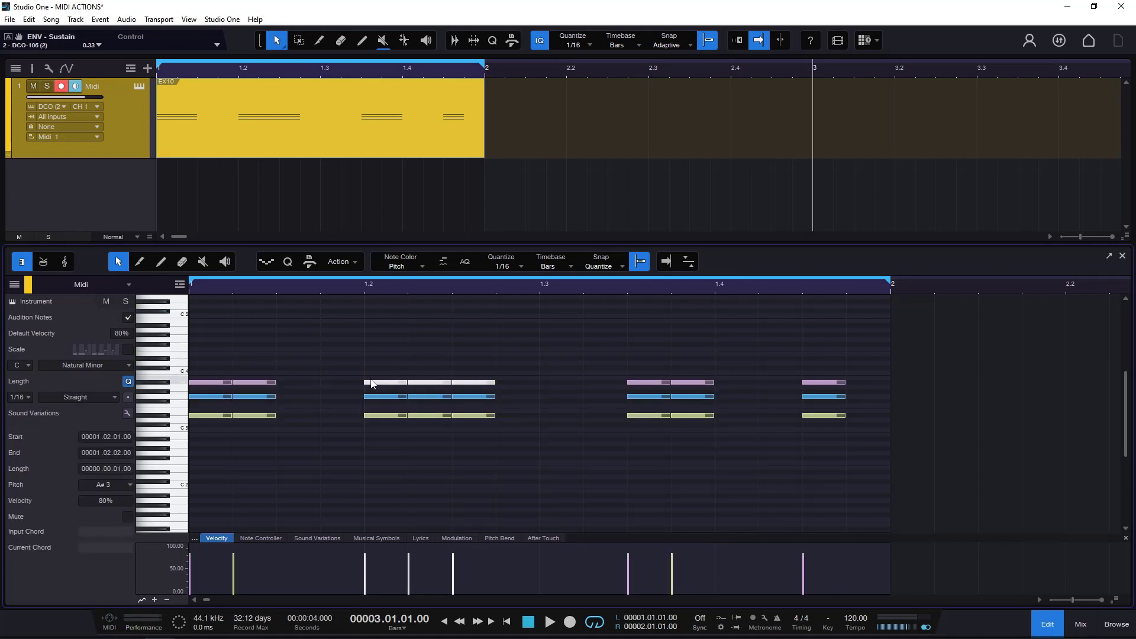
click(355, 264)
click(741, 320)
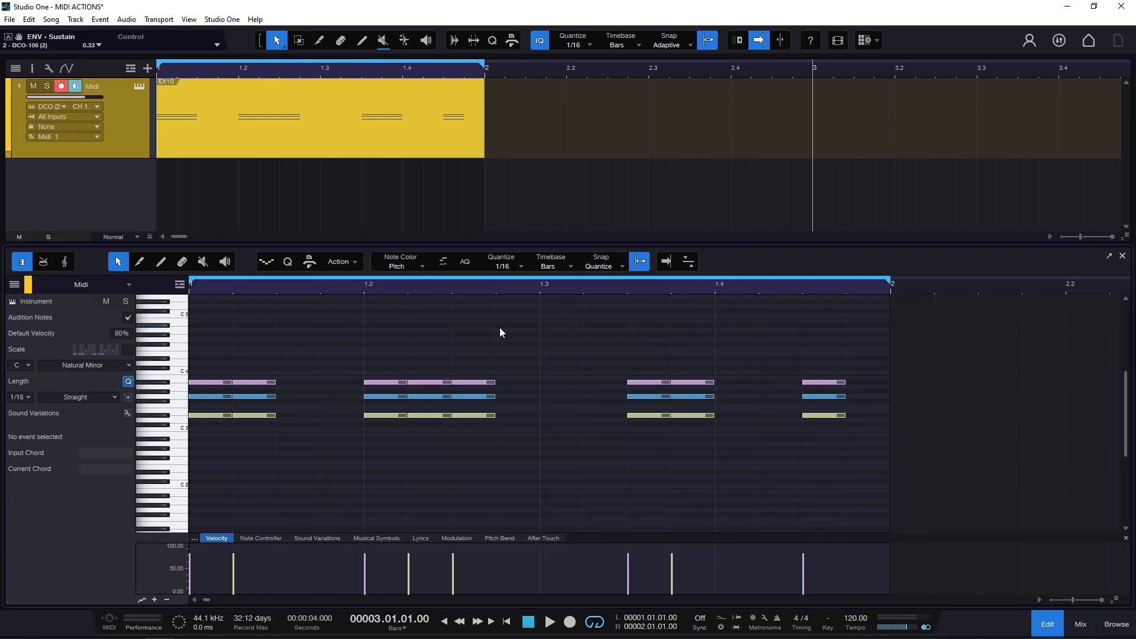
Step: Distribute the unevenly spaced chords across the bar with Distribute Notes at an amount of 100%
click(348, 264)
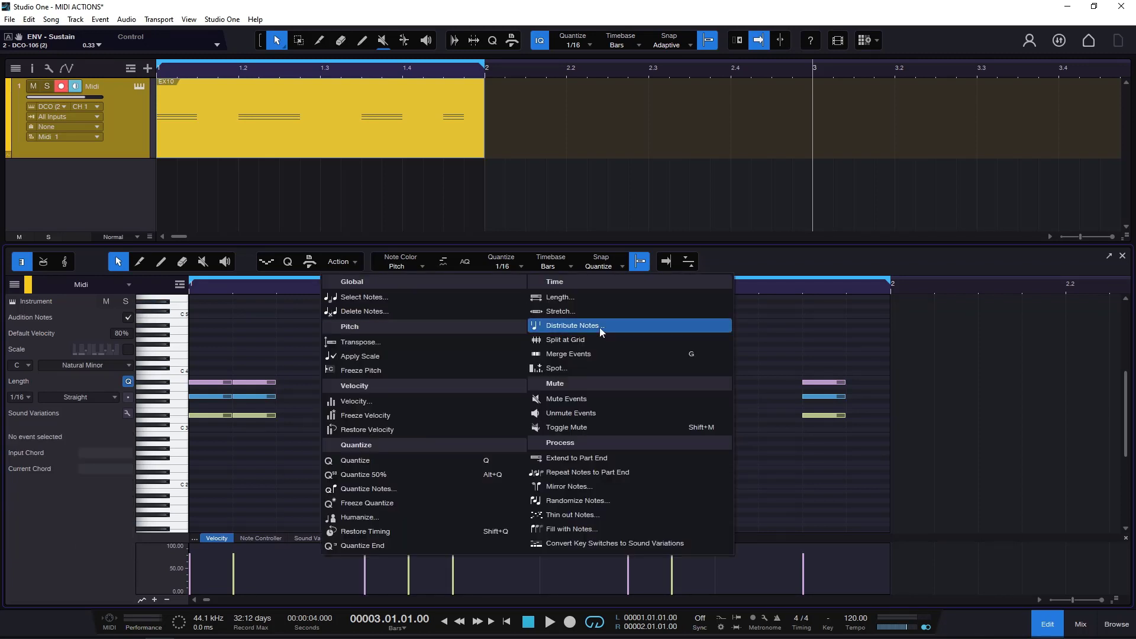
click(578, 326)
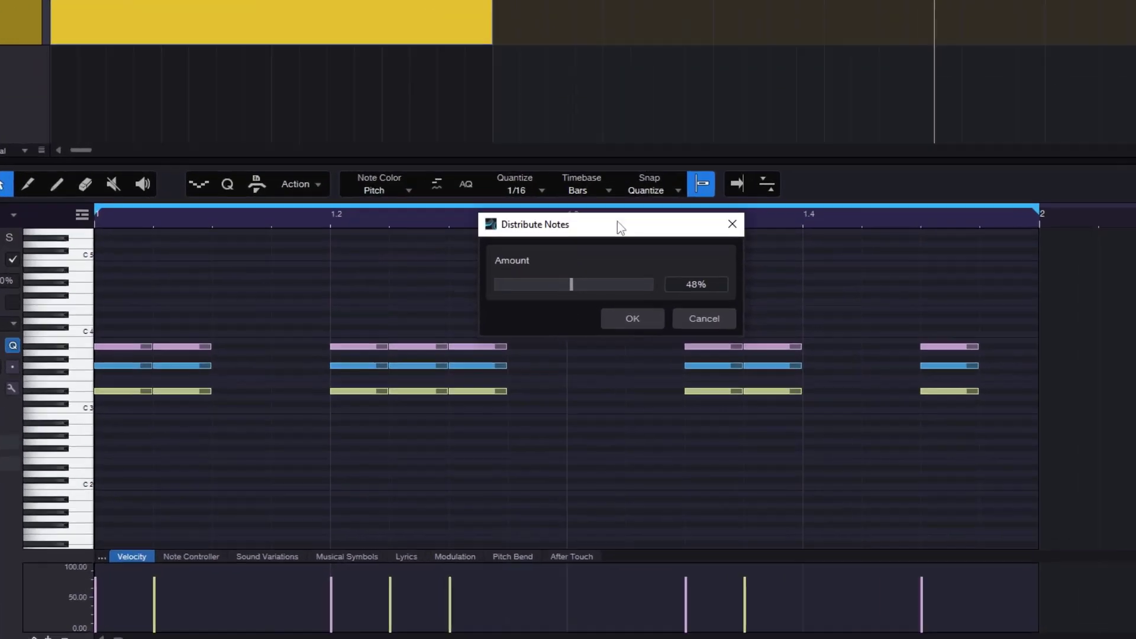
drag(576, 290, 539, 207)
drag(585, 29, 606, 25)
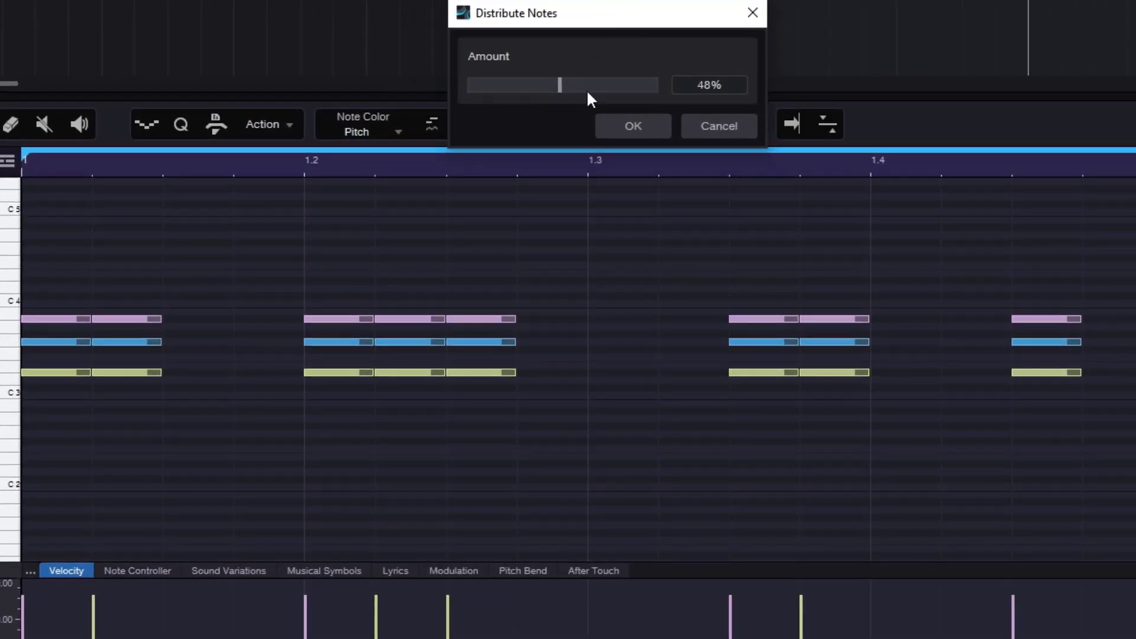
drag(561, 86, 911, 94)
click(638, 124)
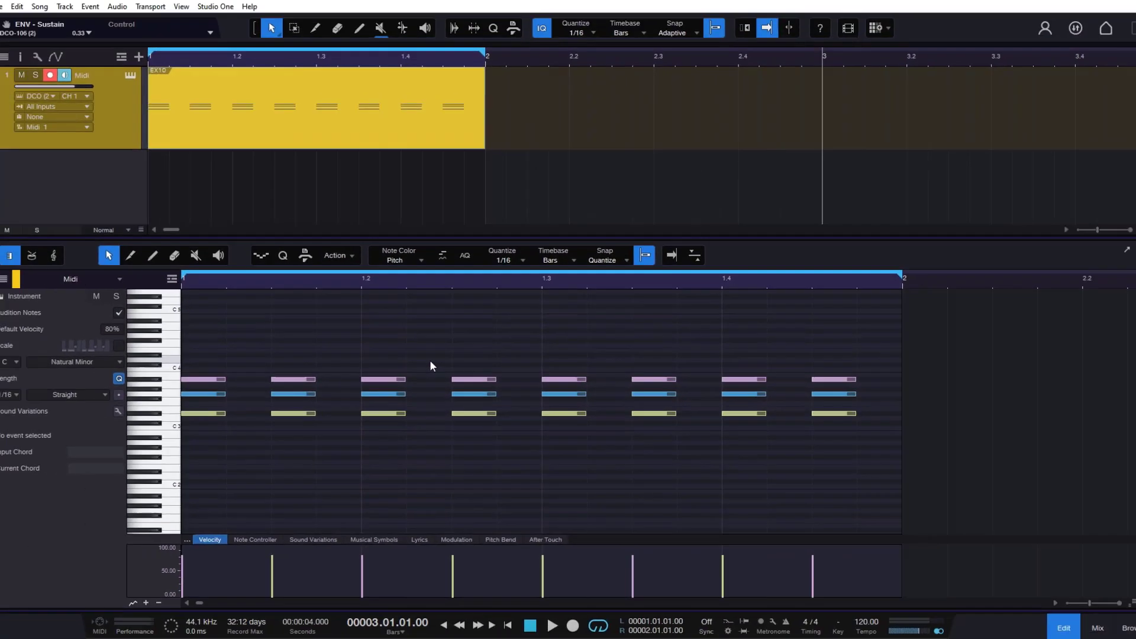
Step: Undo the full distribution and apply Distribute Notes to the chords at an amount of 47%
key(ctrl+z)
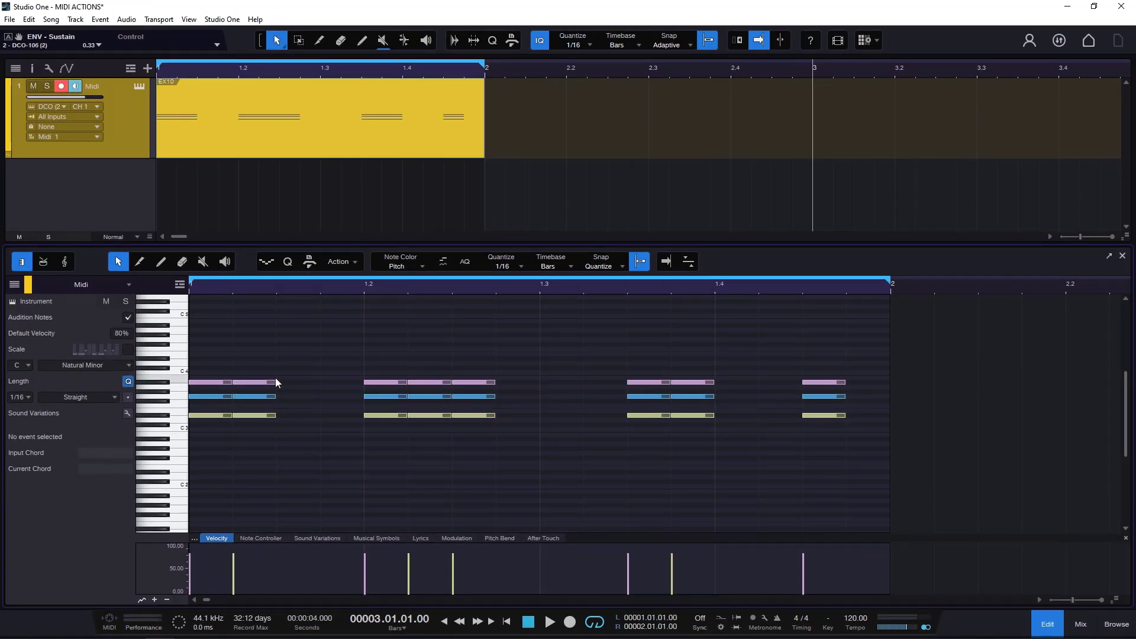
key(ctrl+a)
drag(204, 346, 854, 468)
click(353, 262)
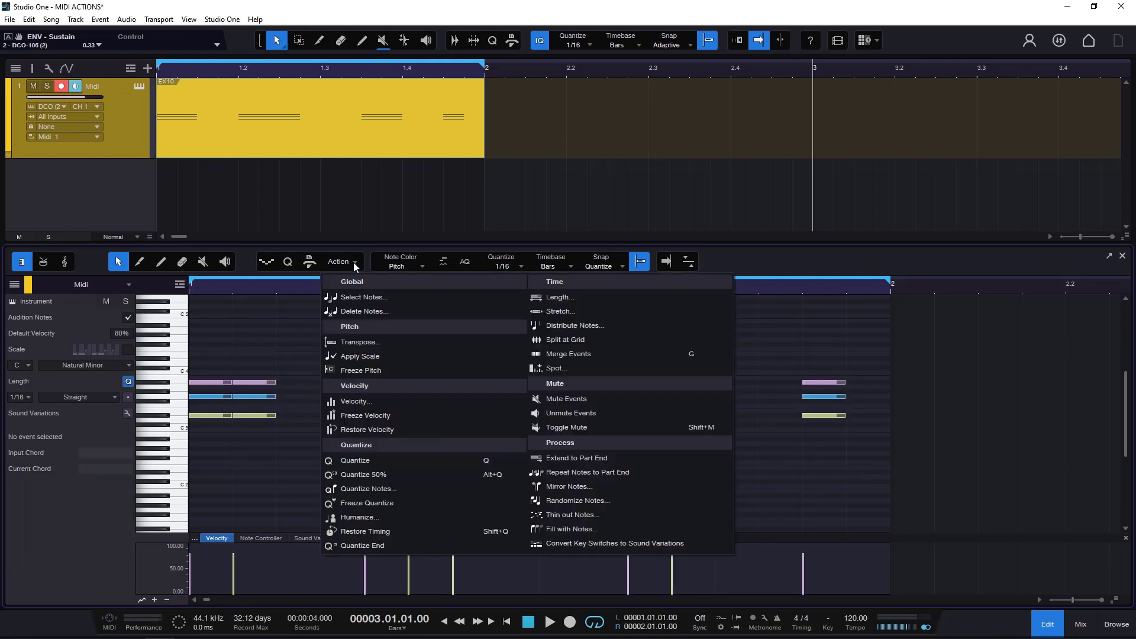
click(592, 329)
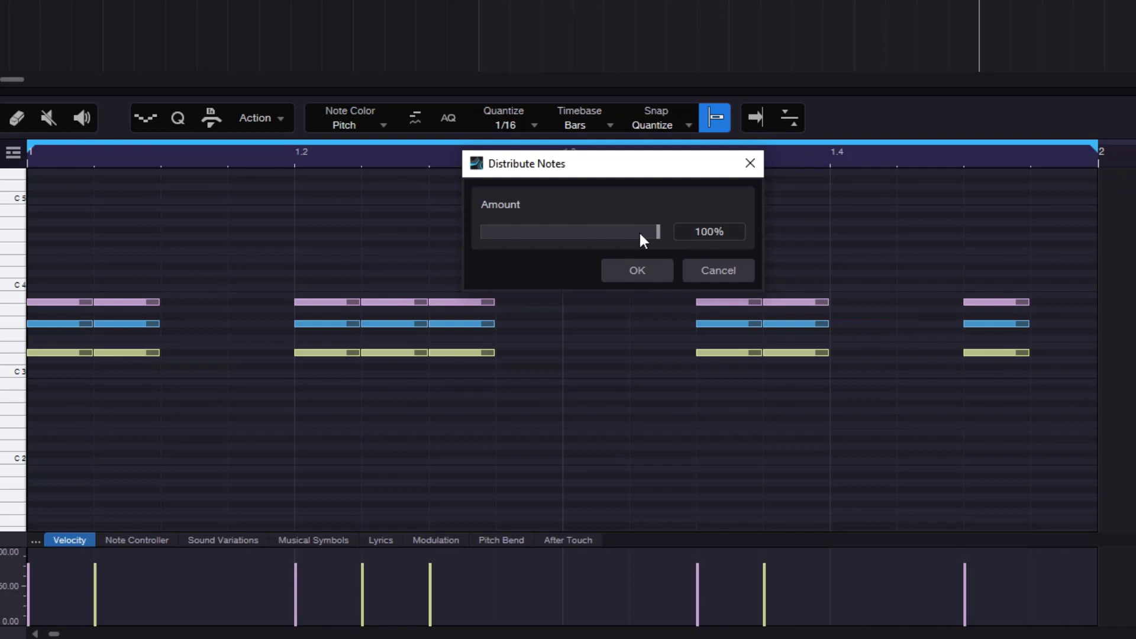
drag(642, 167, 715, 88)
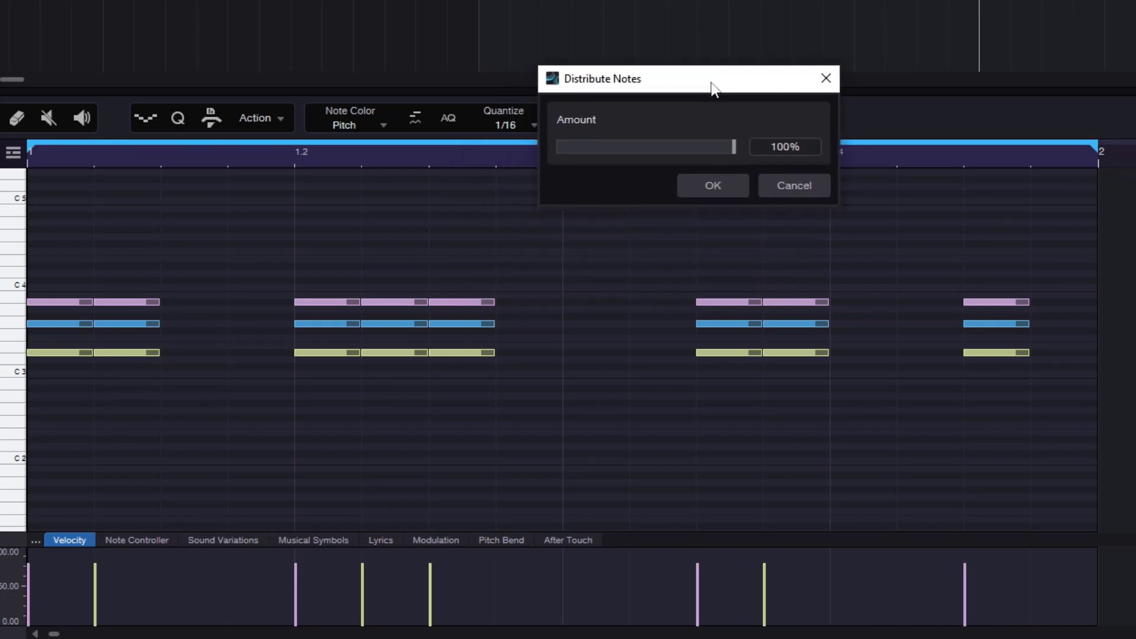
drag(685, 153, 646, 166)
click(704, 185)
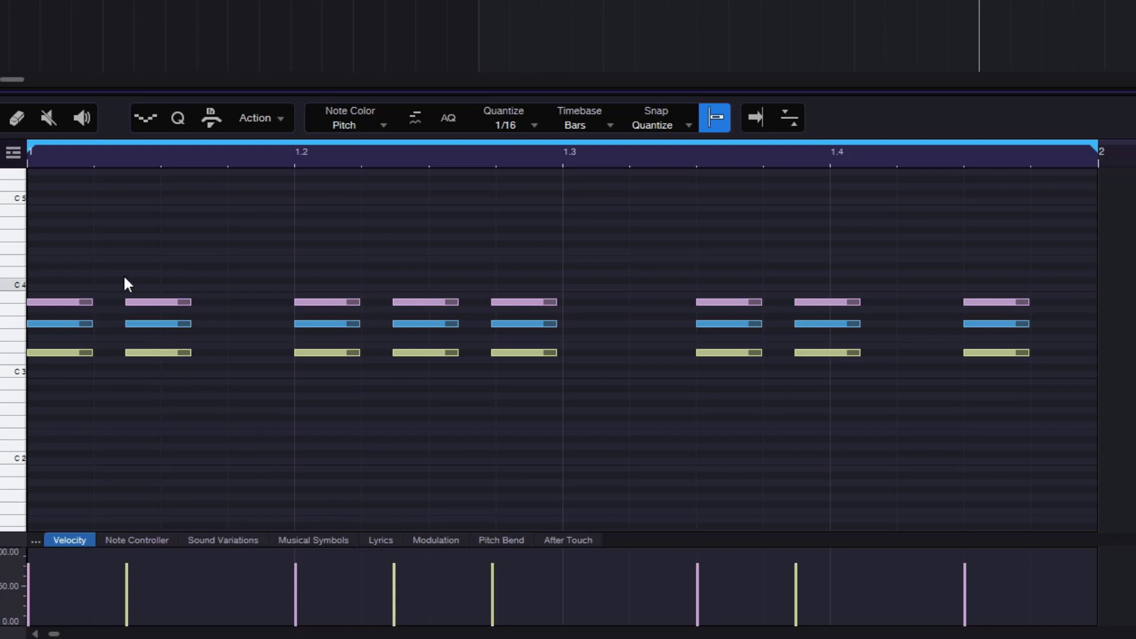
Step: Undo the partial distribution and apply Distribute Notes to the chords at an amount of 21%
drag(29, 248, 1005, 398)
click(271, 280)
key(ctrl+z)
click(275, 121)
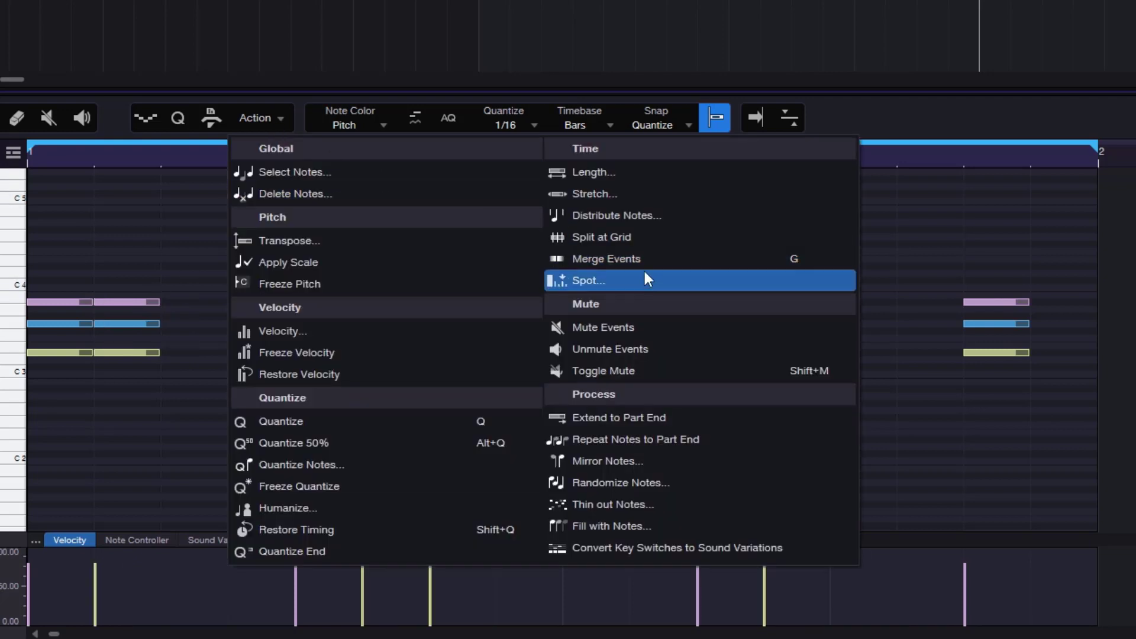
click(610, 216)
drag(604, 170, 683, 62)
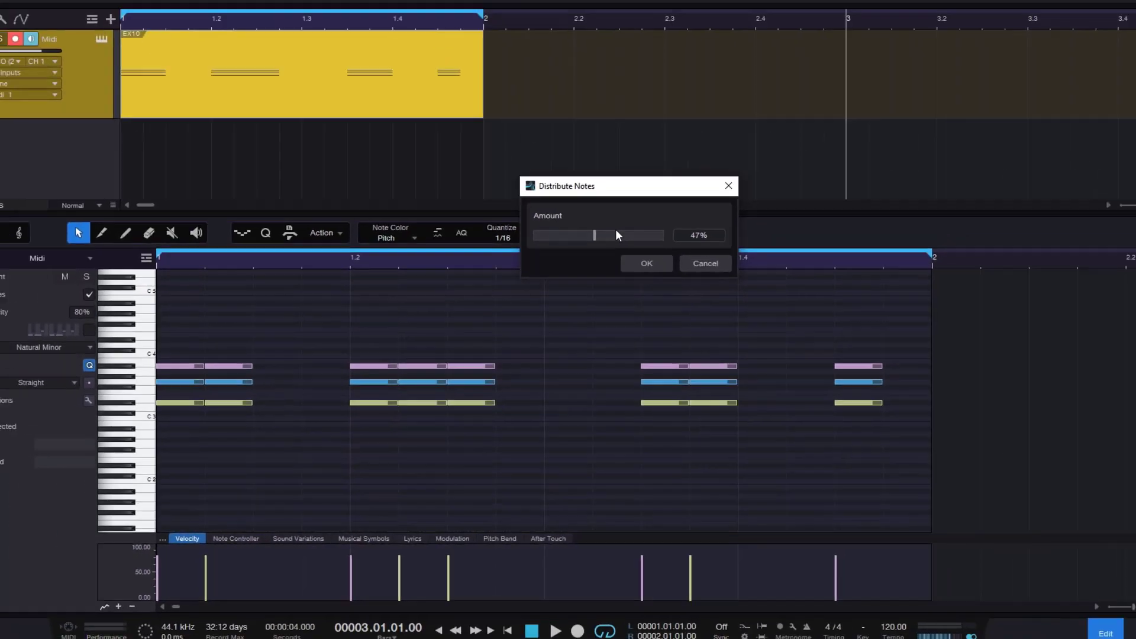
drag(644, 131, 643, 131)
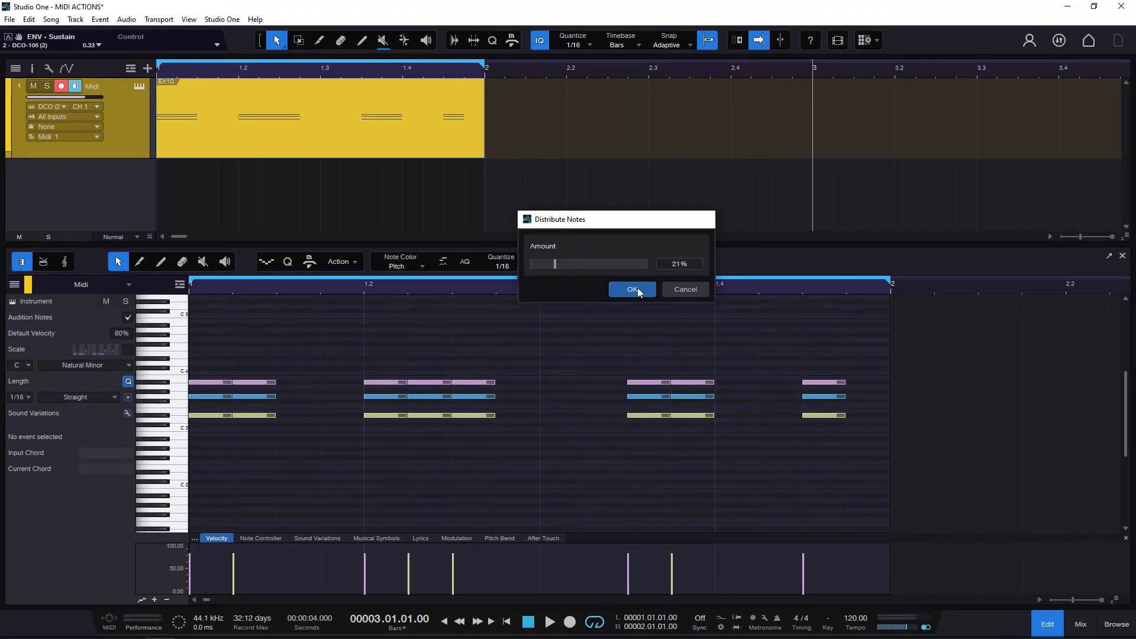
click(633, 289)
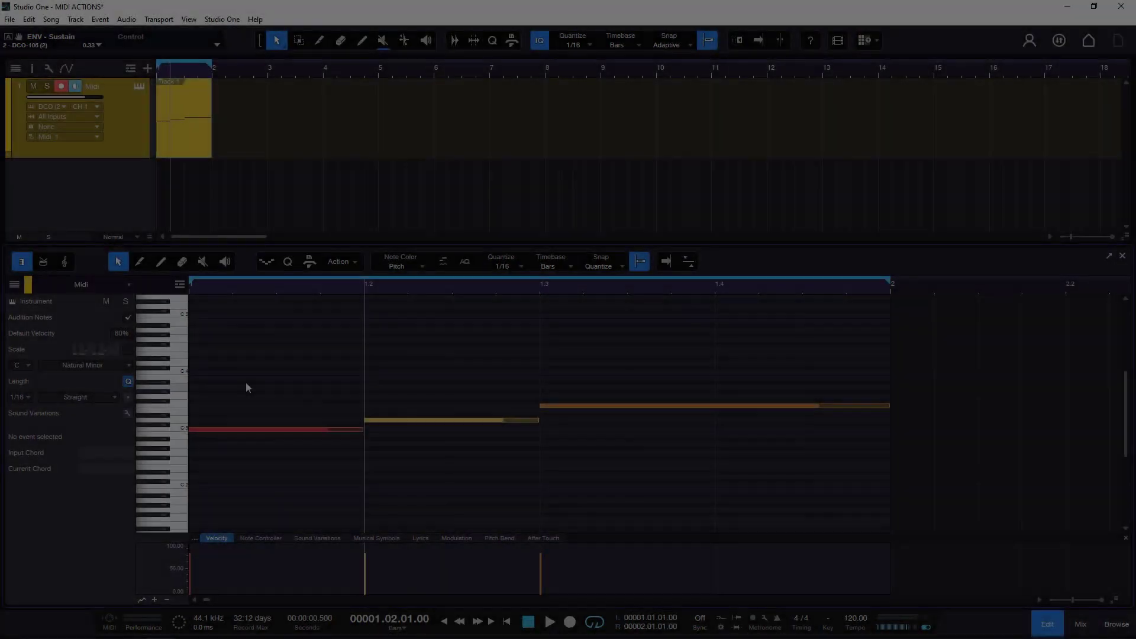
drag(233, 361, 671, 477)
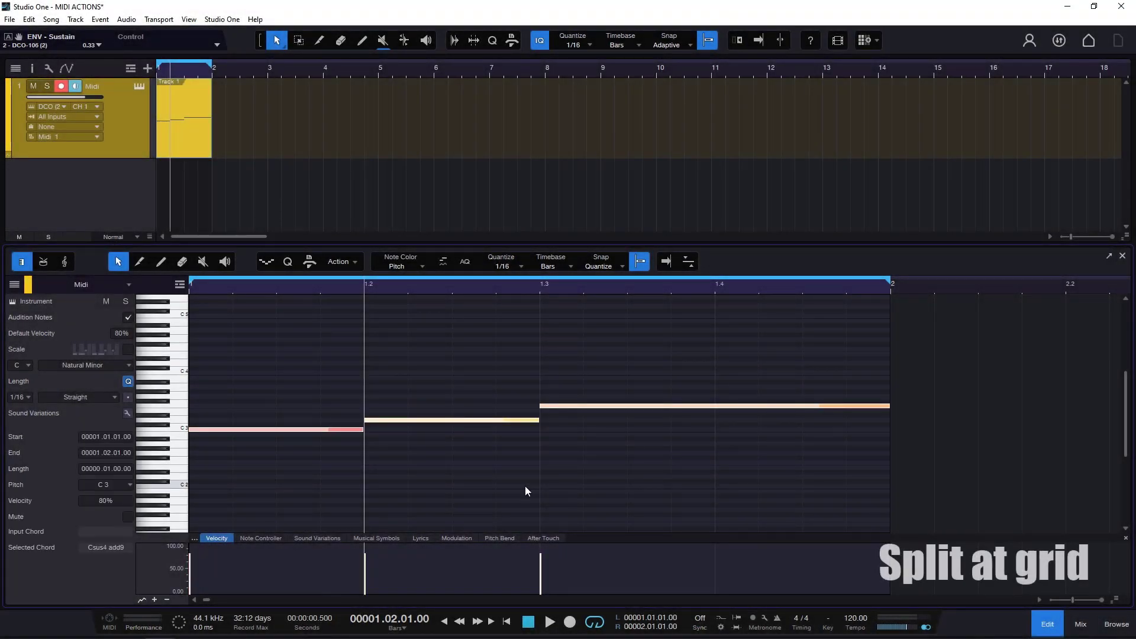
click(524, 486)
drag(249, 341, 344, 502)
drag(456, 337, 498, 509)
drag(600, 337, 671, 534)
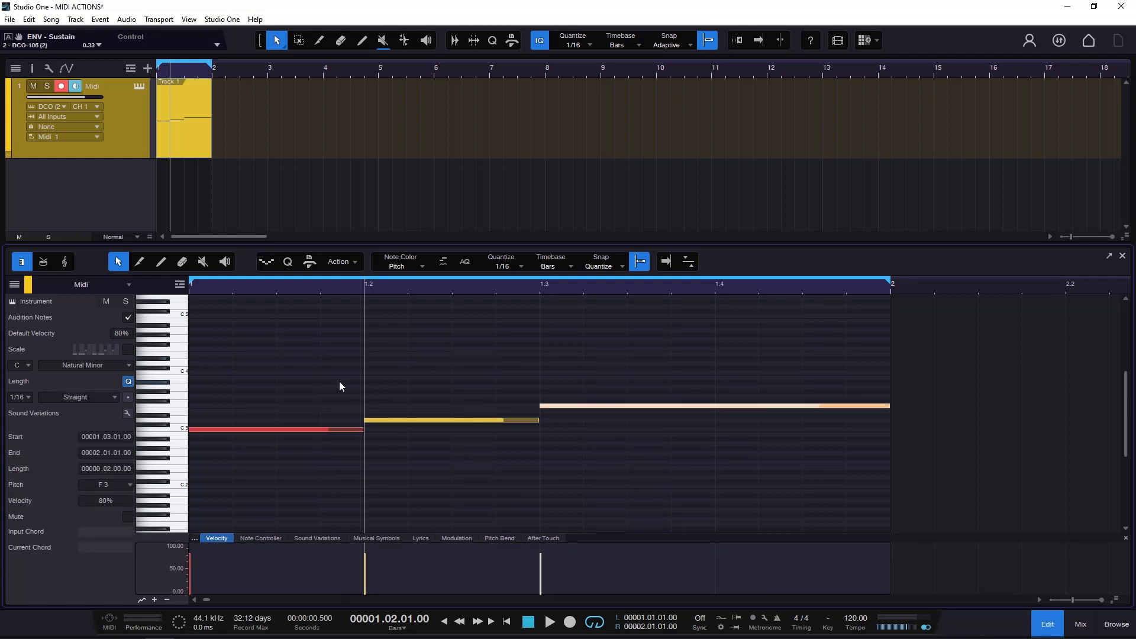
Step: Split the three long notes into 1/16 notes with Split at Grid and clear the note selection
click(353, 267)
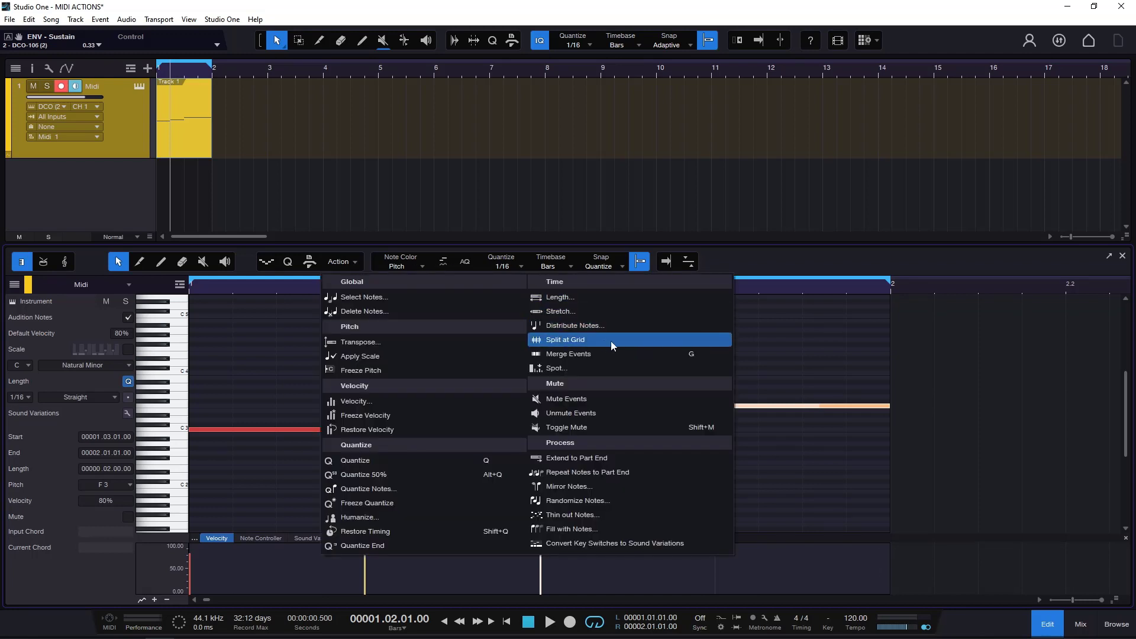
click(570, 339)
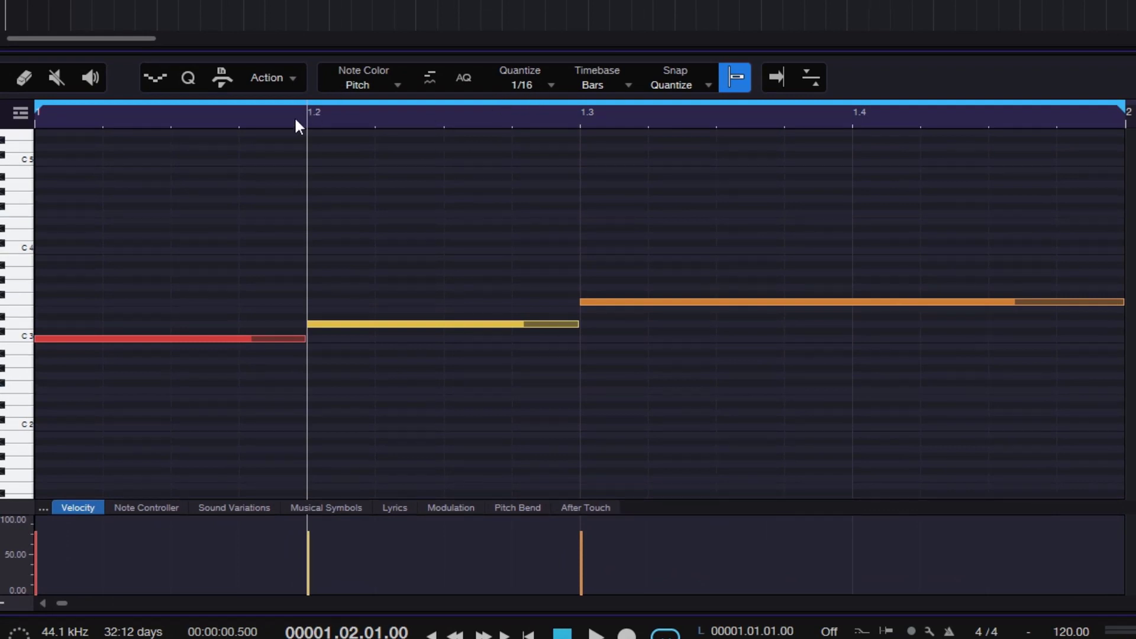
click(283, 78)
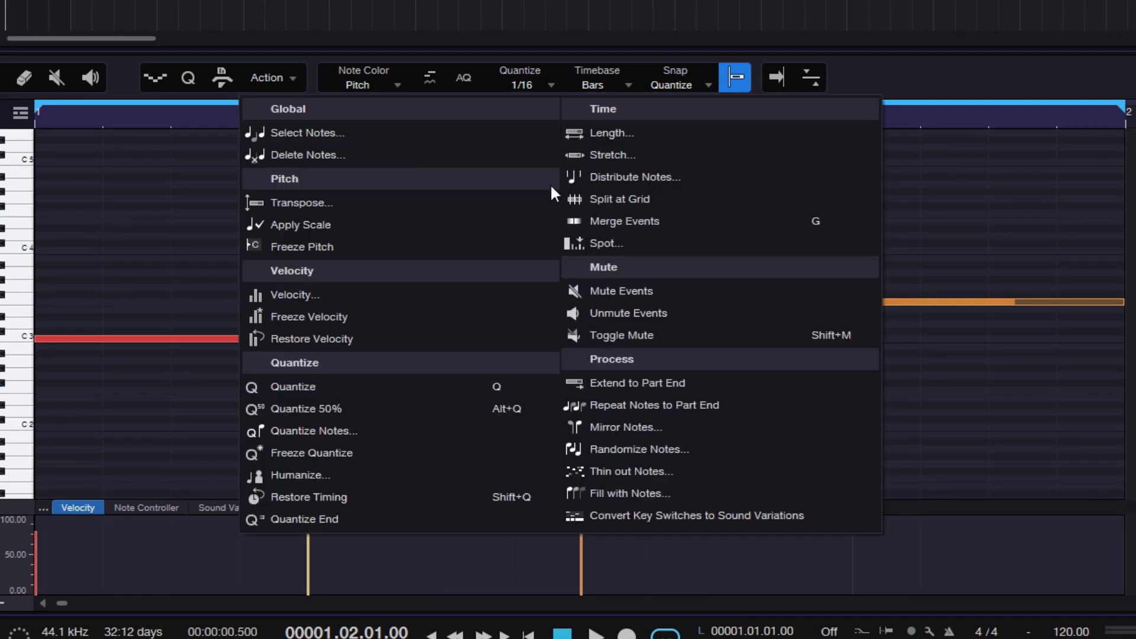
click(649, 200)
drag(87, 230, 827, 453)
drag(70, 232, 1098, 442)
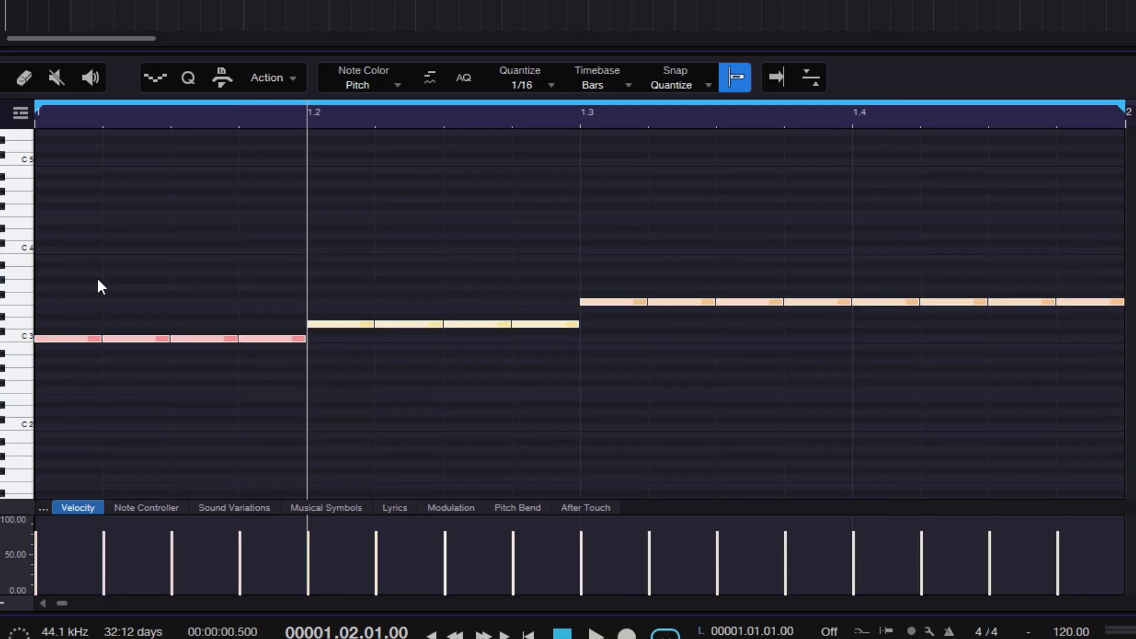
click(254, 299)
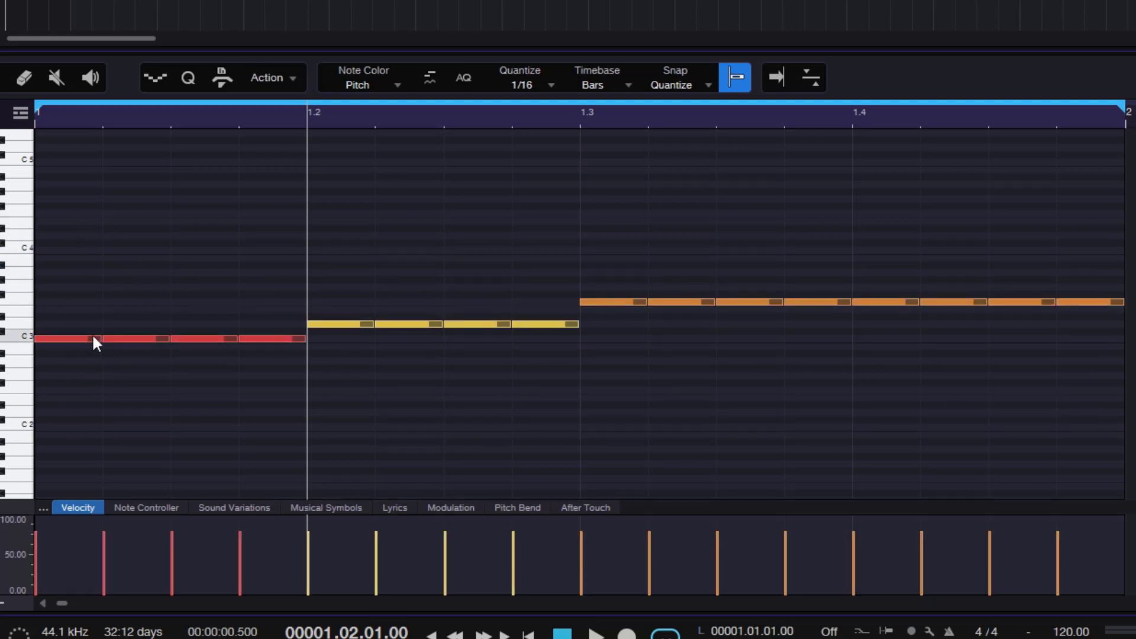
Step: Restore the split notes to three long notes and start playback of the loop
key(g)
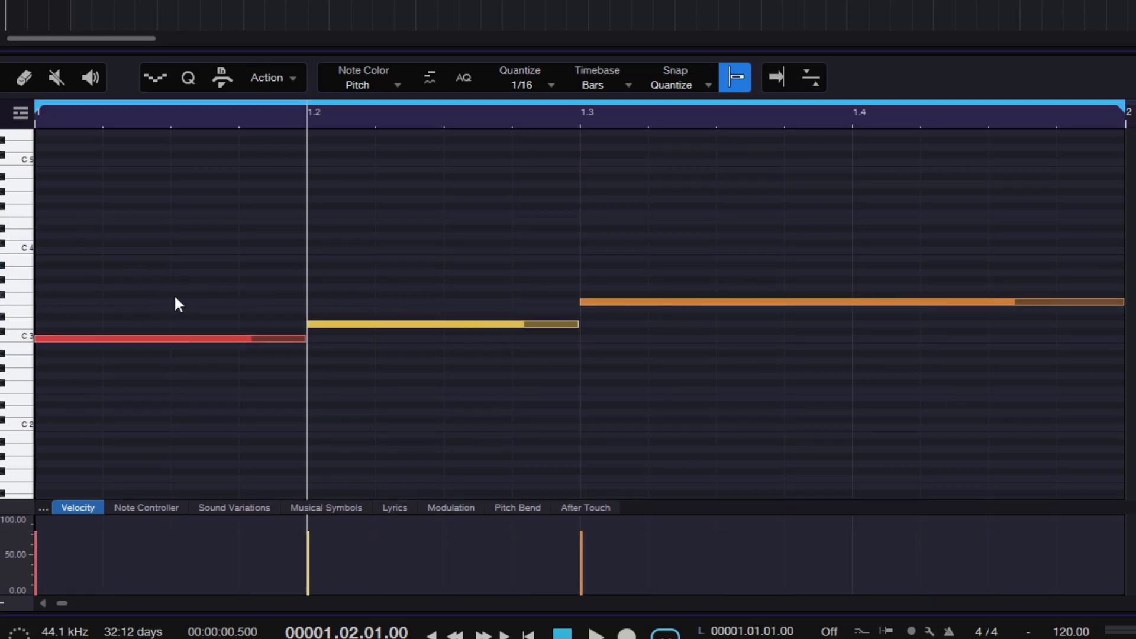
key(space)
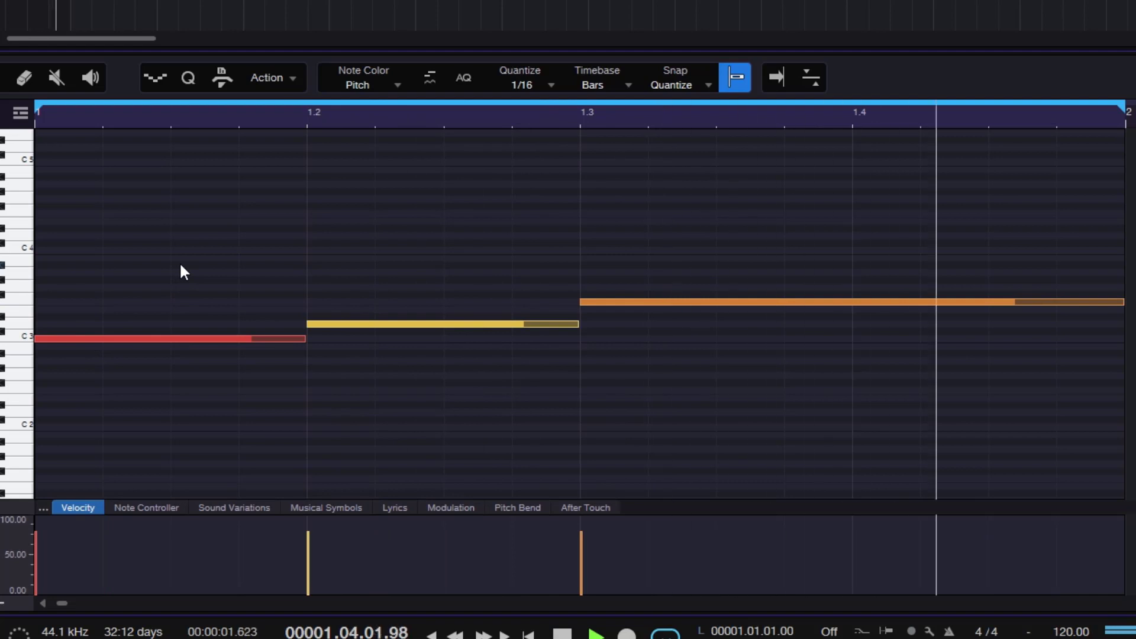
Step: Apply Split at Grid to the three long notes during playback, listen to the result and stop
click(282, 76)
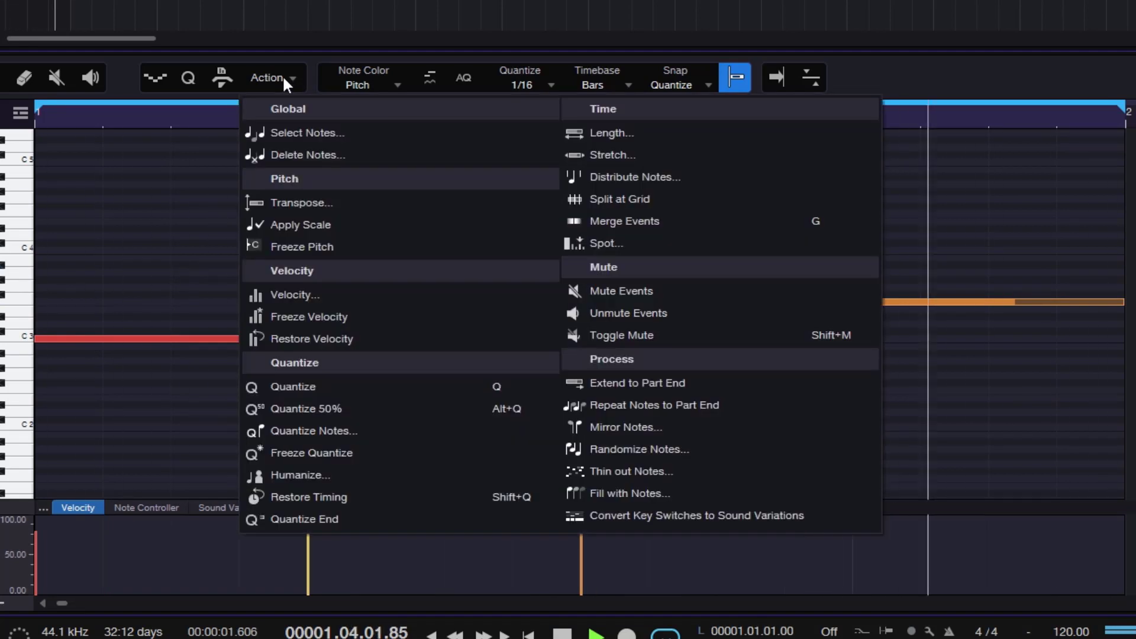
click(620, 199)
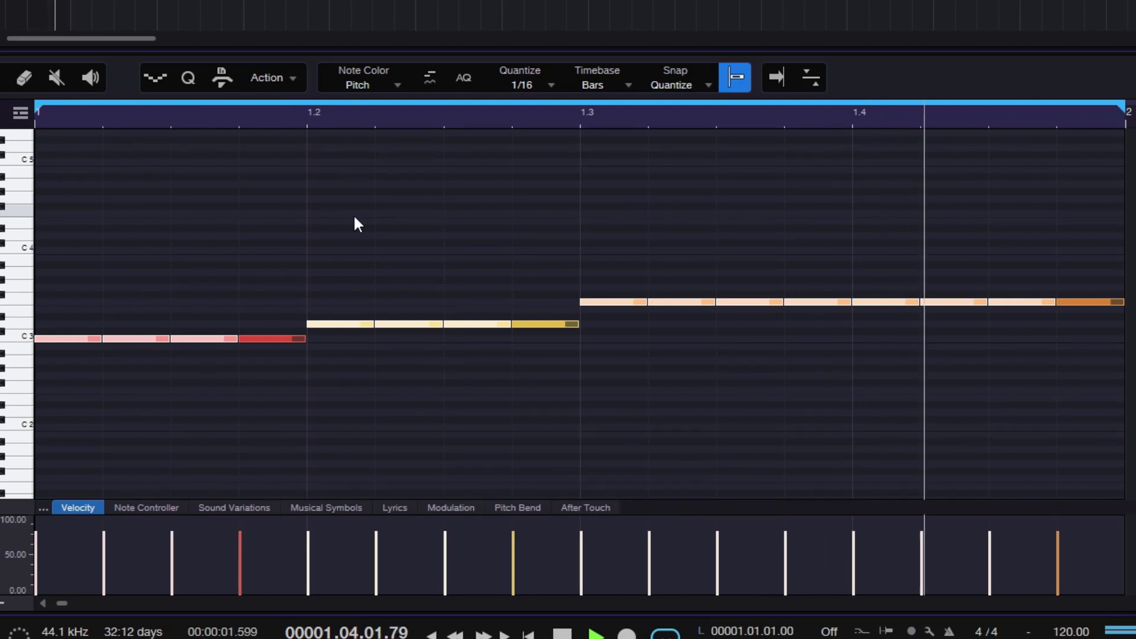
click(355, 218)
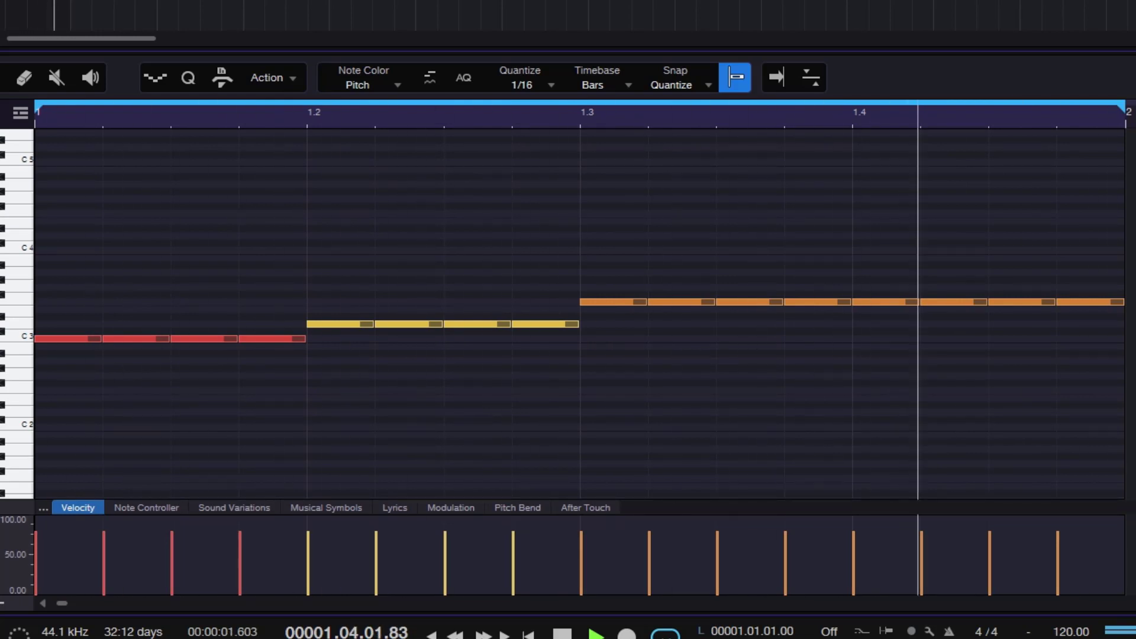
key(space)
Step: Restore the three long notes, then split only the third one at a 1/16 7:8 quantize grid
key(g)
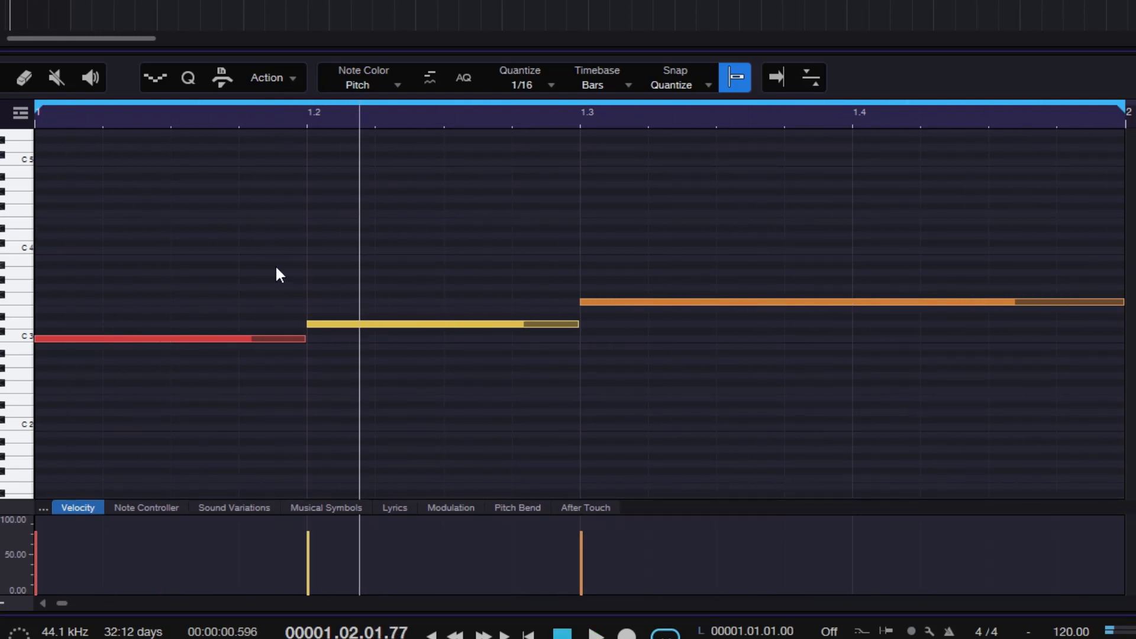
drag(715, 210, 850, 374)
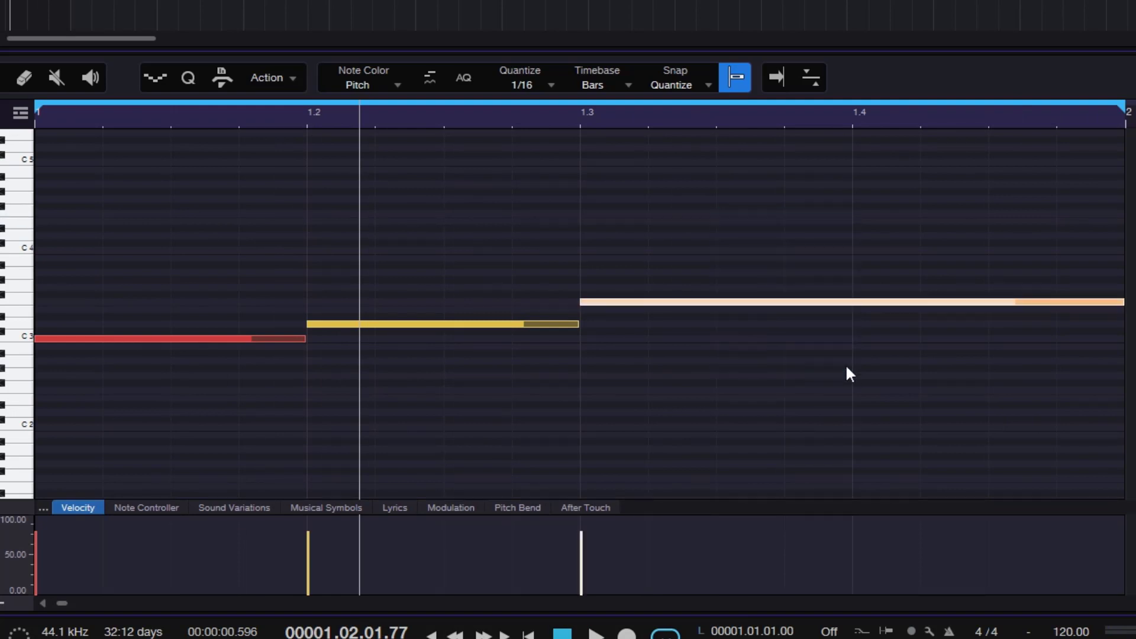
click(540, 85)
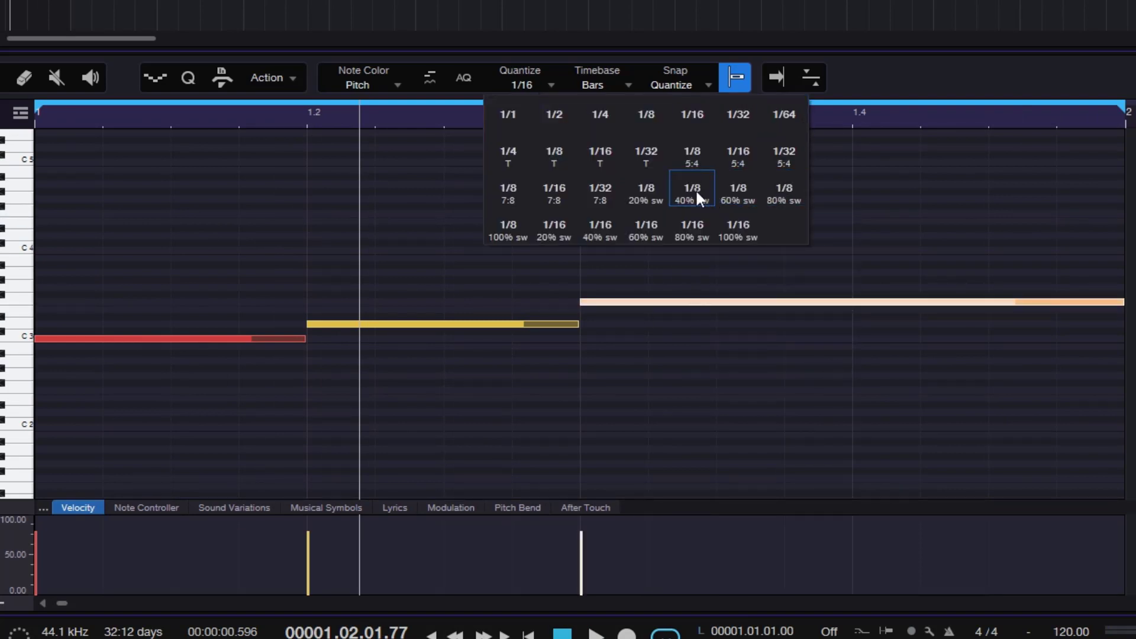
click(551, 190)
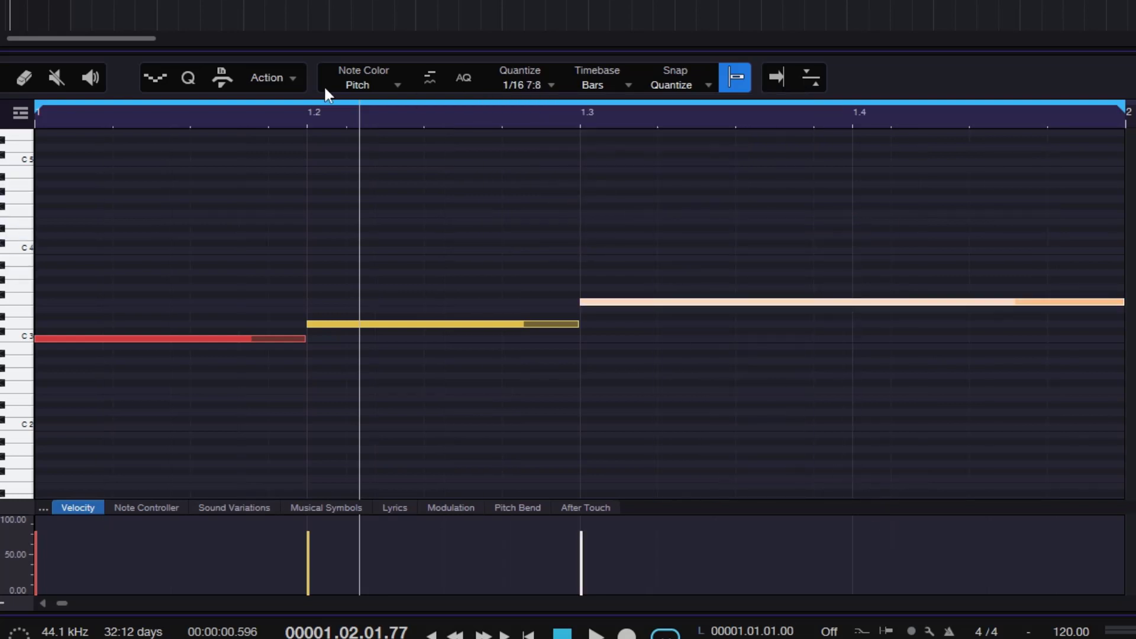
click(267, 78)
click(639, 195)
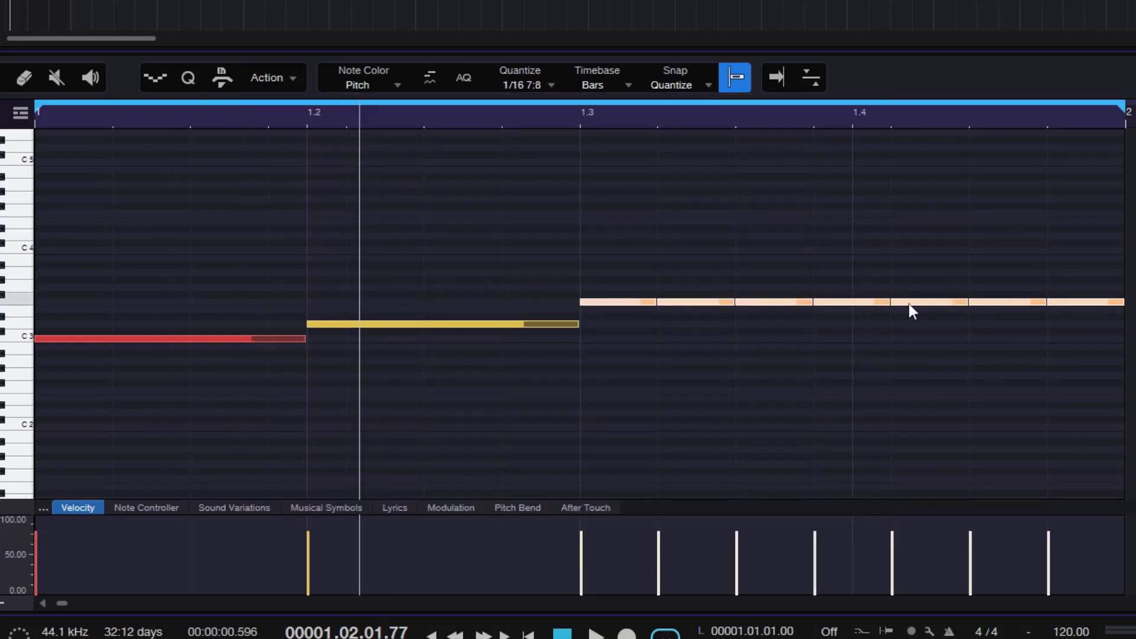
click(773, 268)
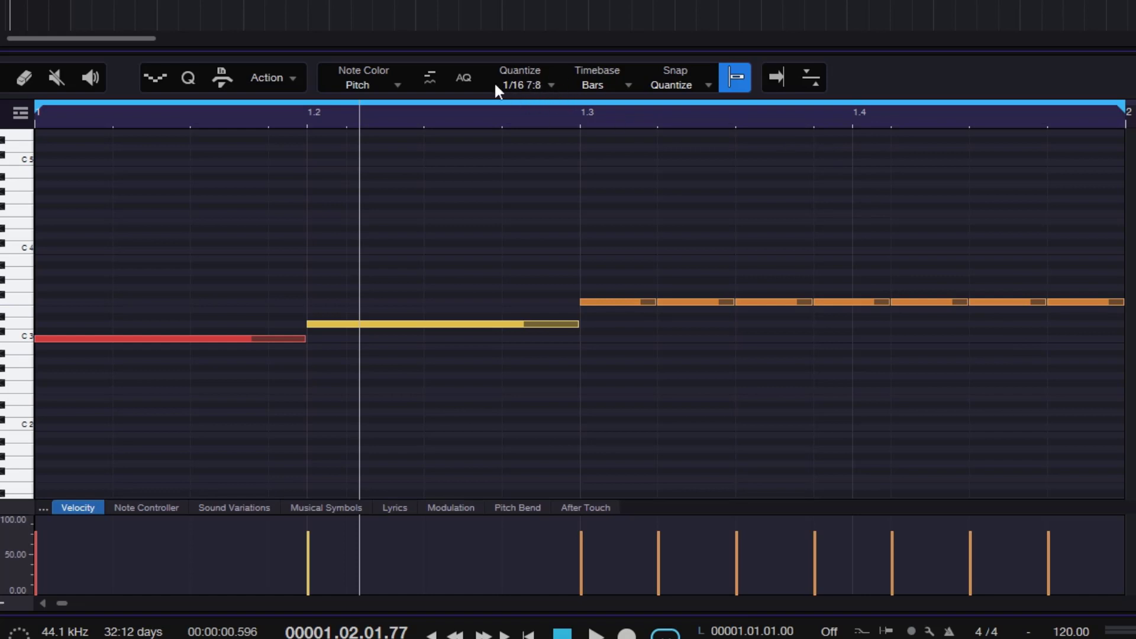
Step: Play back the loop with the septuplet-split third note and stop the transport
click(562, 633)
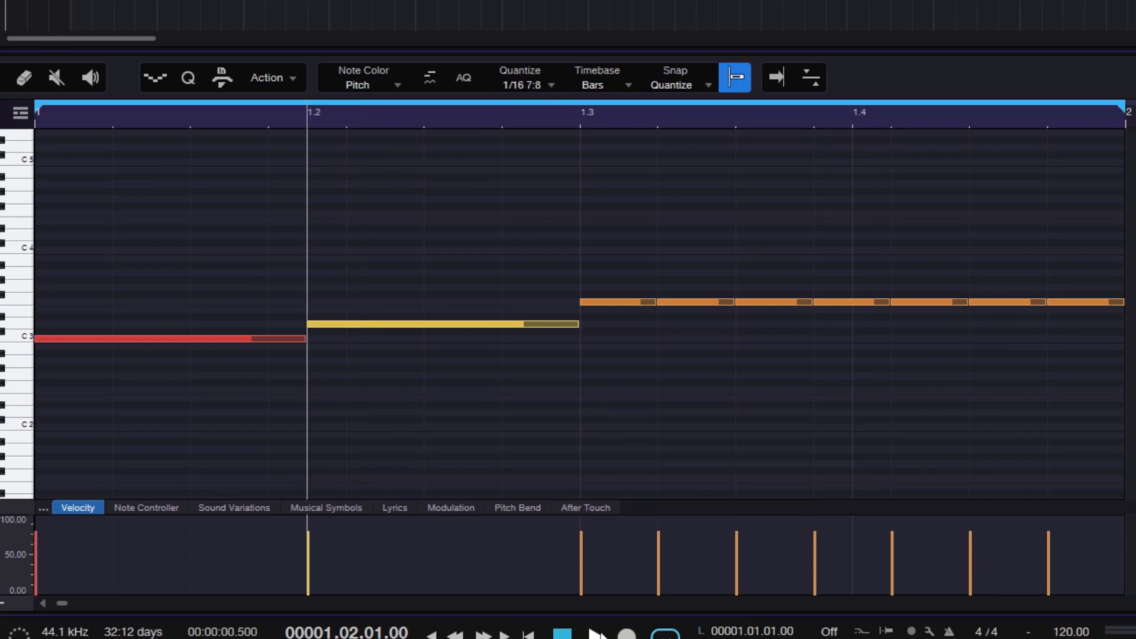
key(space)
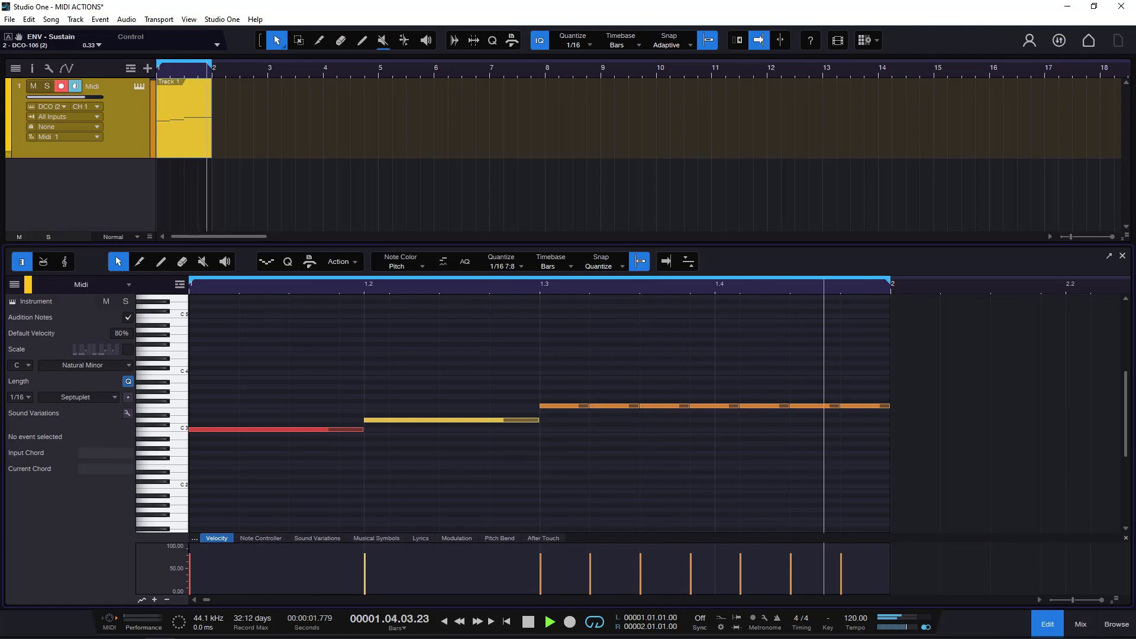
key(space)
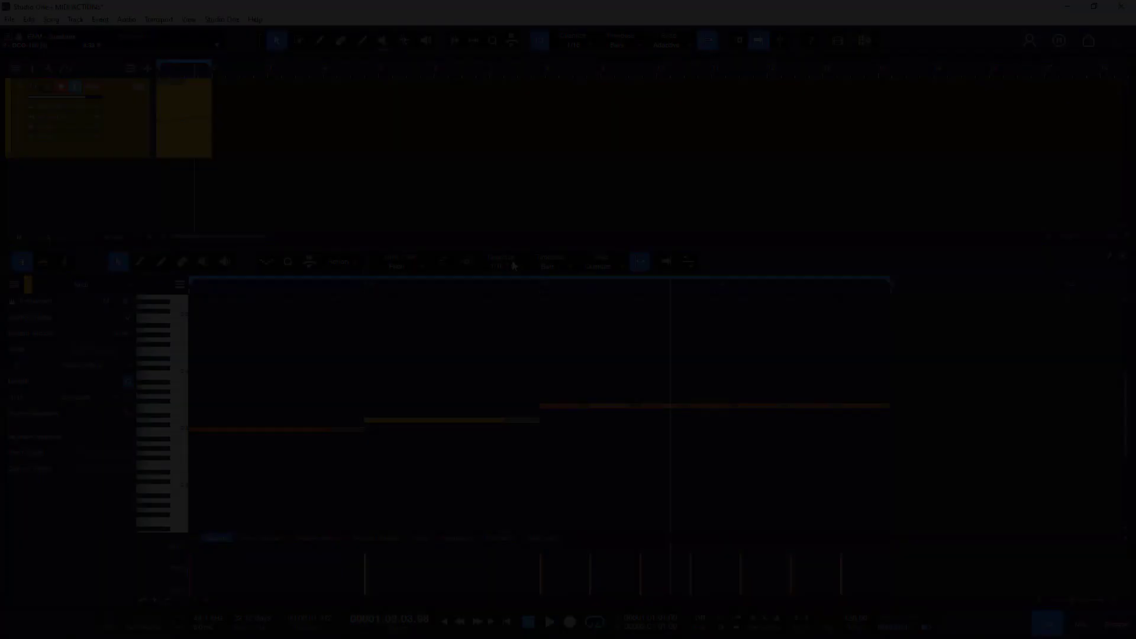
Step: Open the note editor's quantize value choices
click(505, 266)
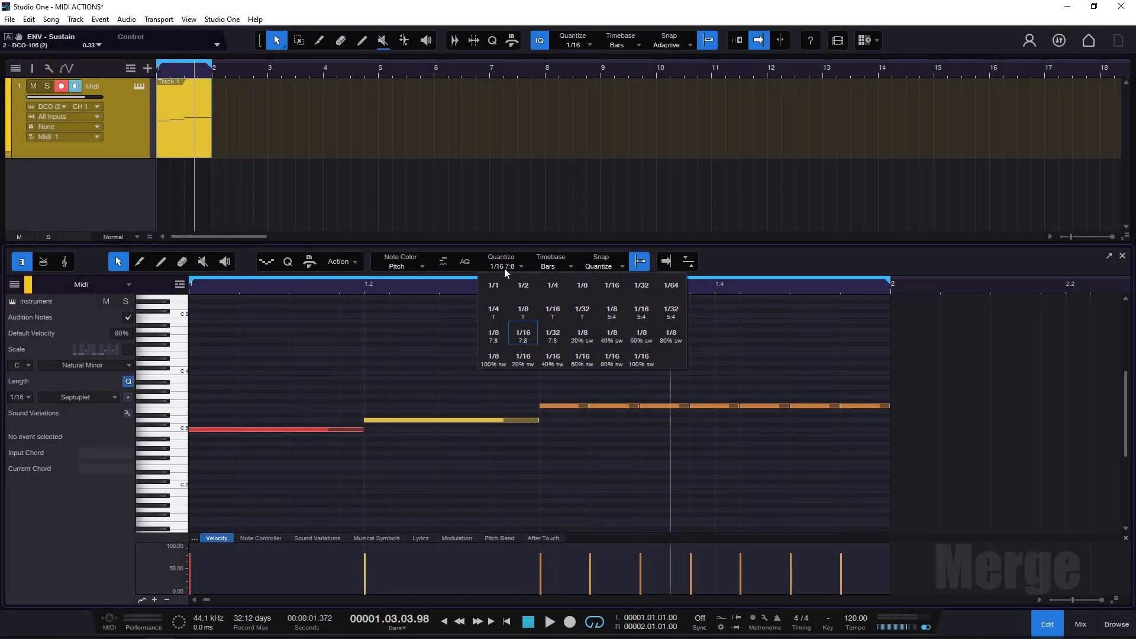
Step: Set the editor's quantize grid to straight 1/16 and delete all notes in the part
click(612, 286)
drag(332, 438, 610, 396)
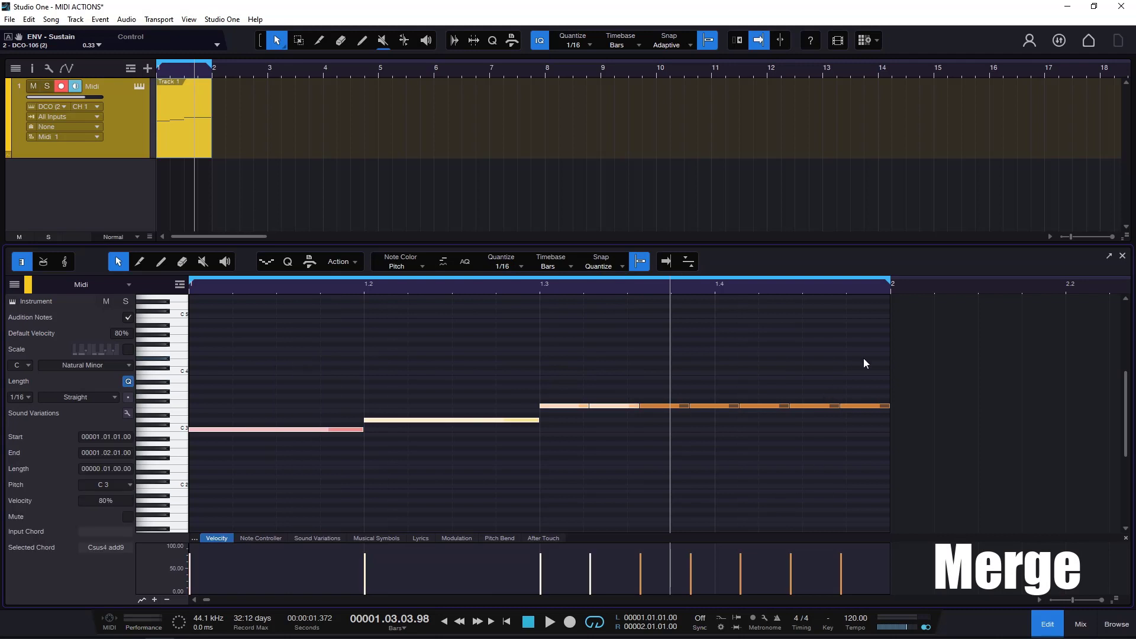
drag(864, 359, 219, 500)
key(Delete)
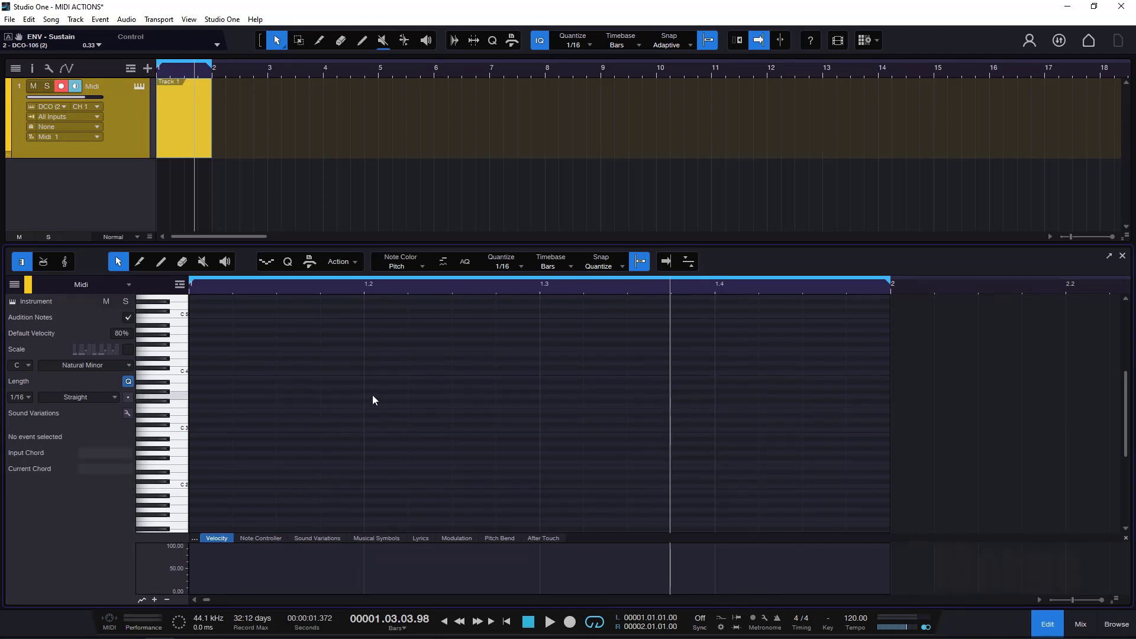
click(349, 262)
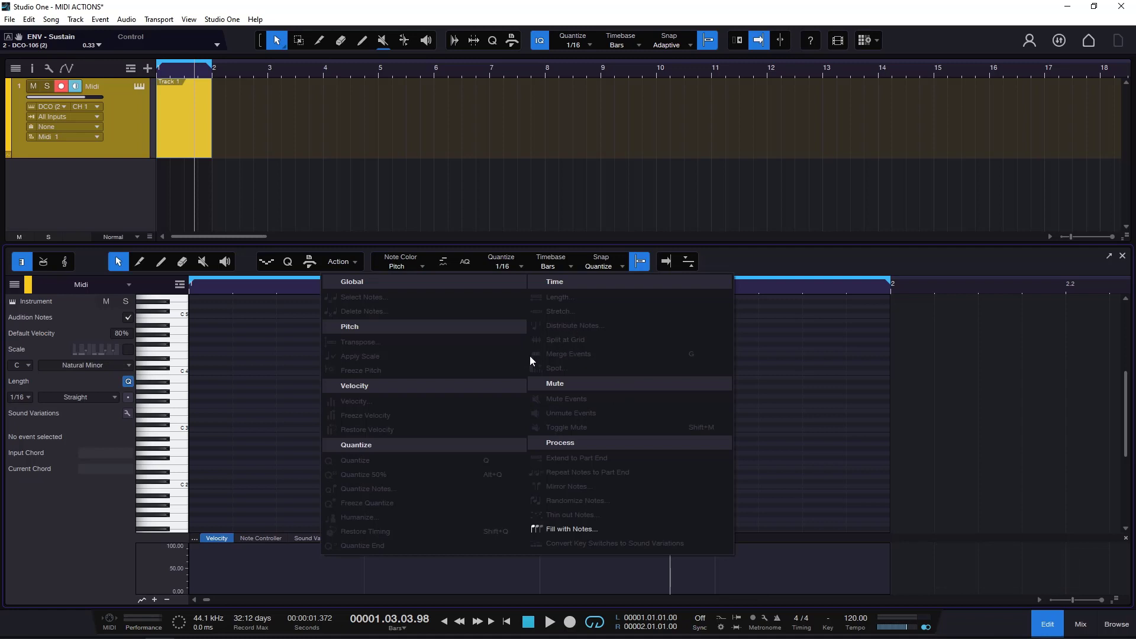
click(302, 399)
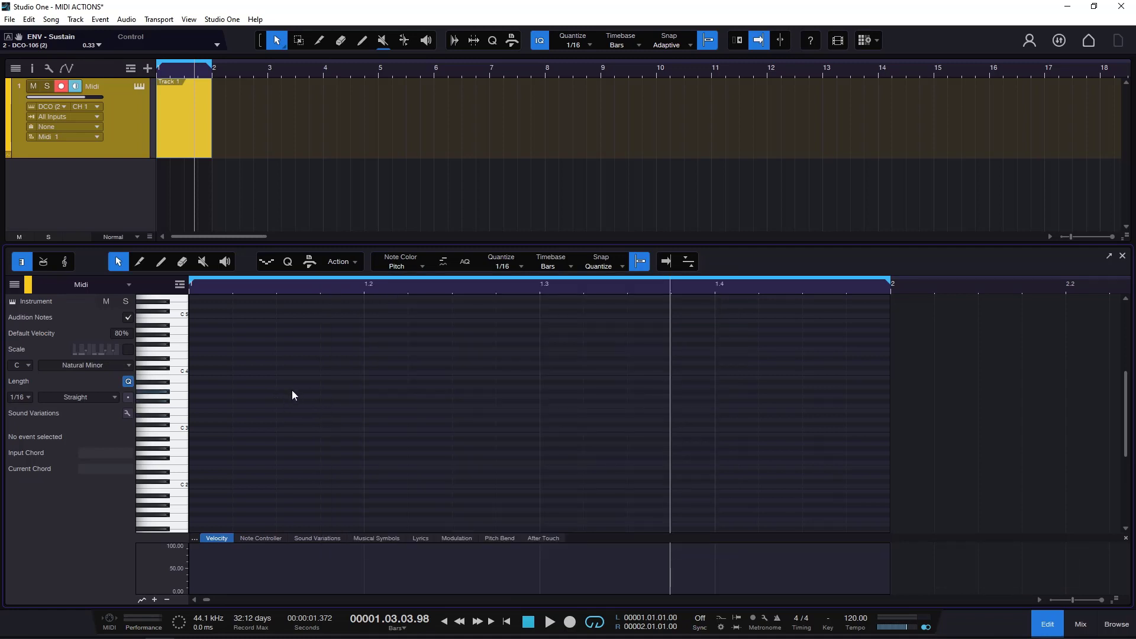
click(347, 268)
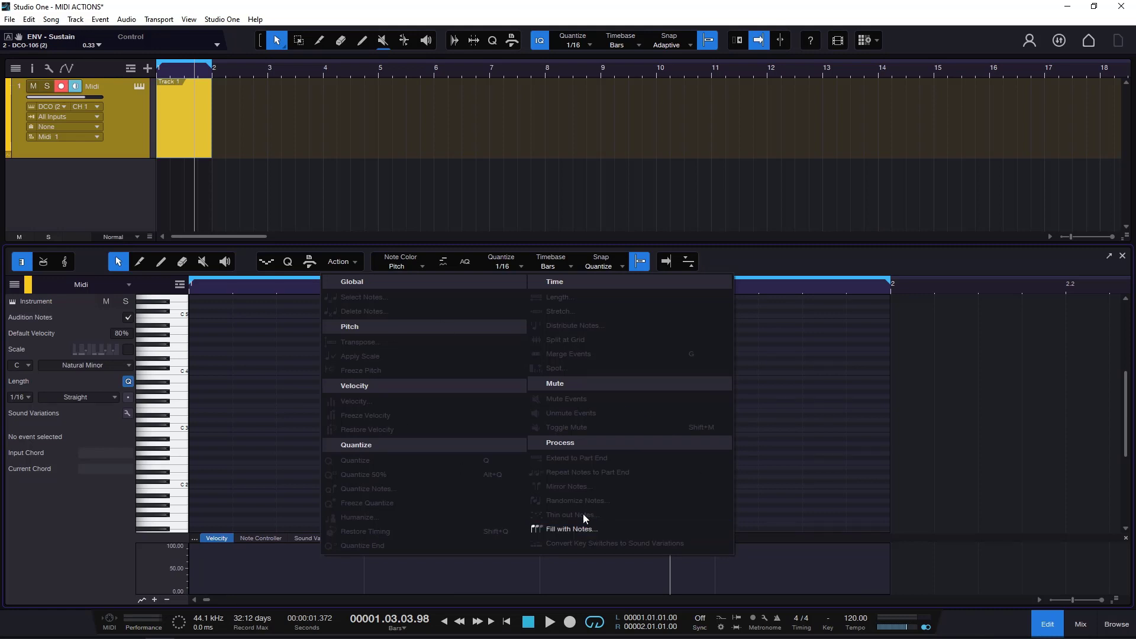
click(222, 406)
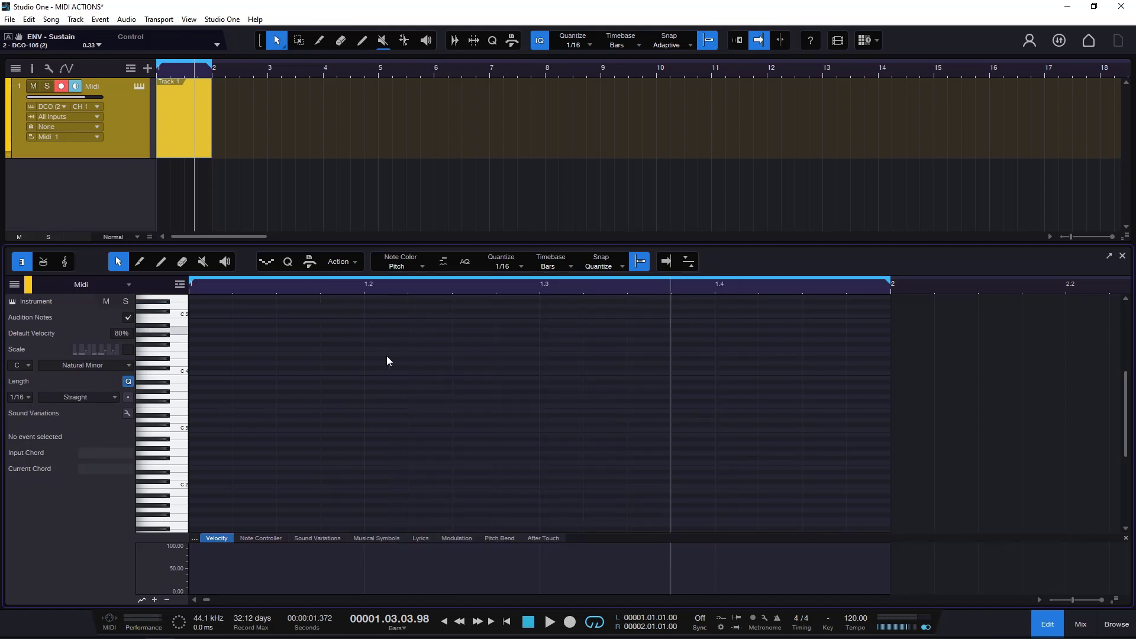
Step: Create two adjacent 1/16 notes on A3, starting at 1.2.4 and 1.3.1
click(388, 387)
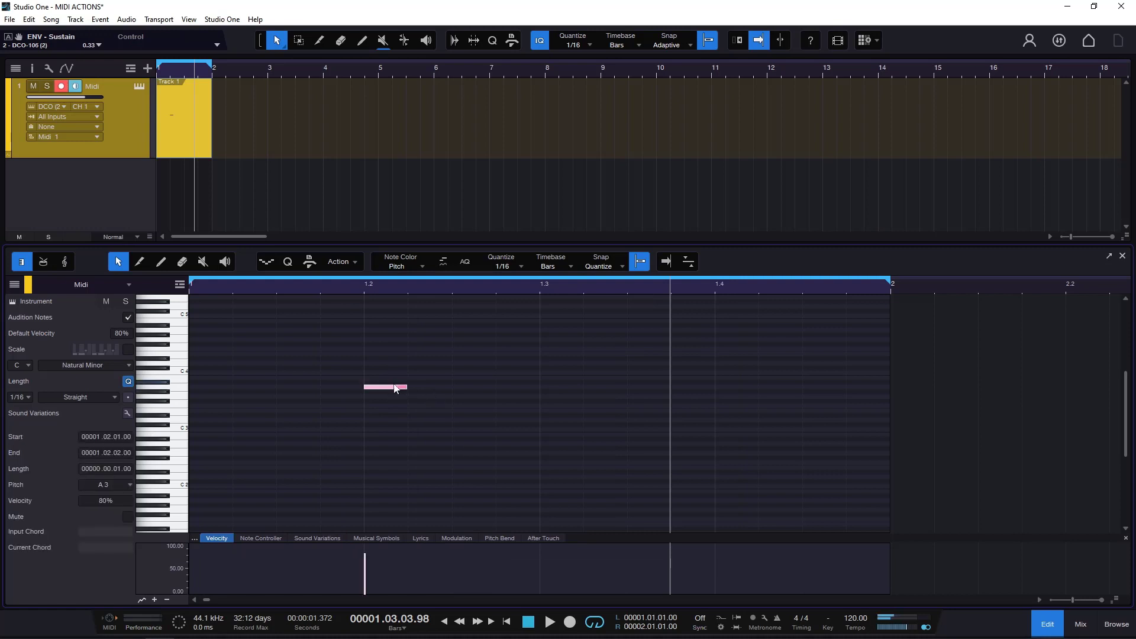
drag(391, 387, 522, 387)
click(559, 387)
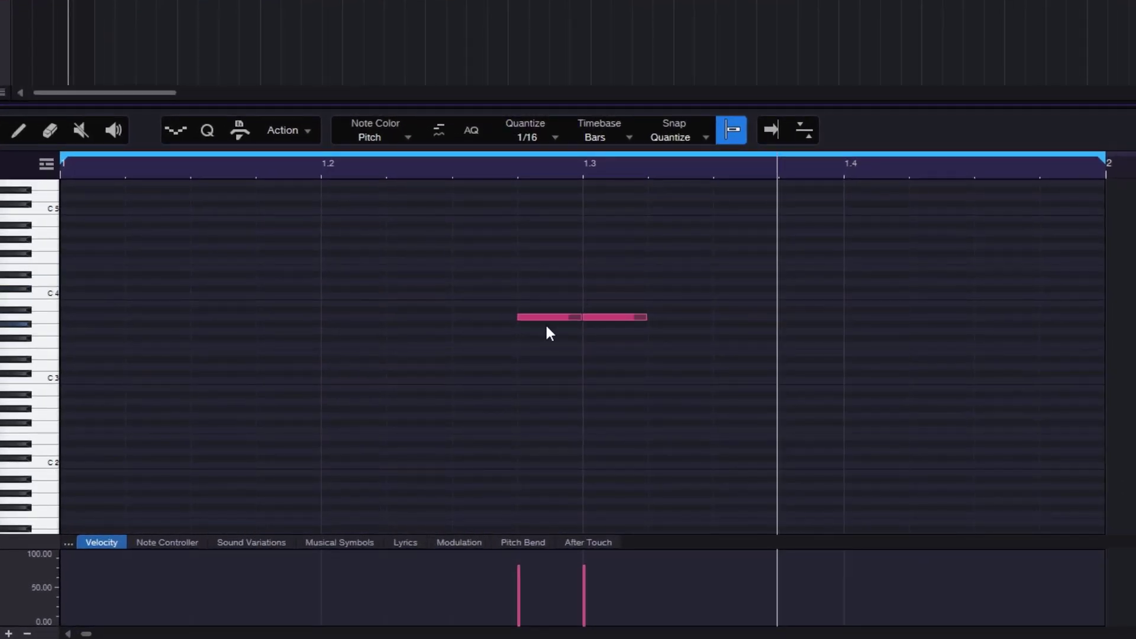
Step: Select both A3 notes and combine them into one note with Merge Events
key(ctrl+a)
click(305, 131)
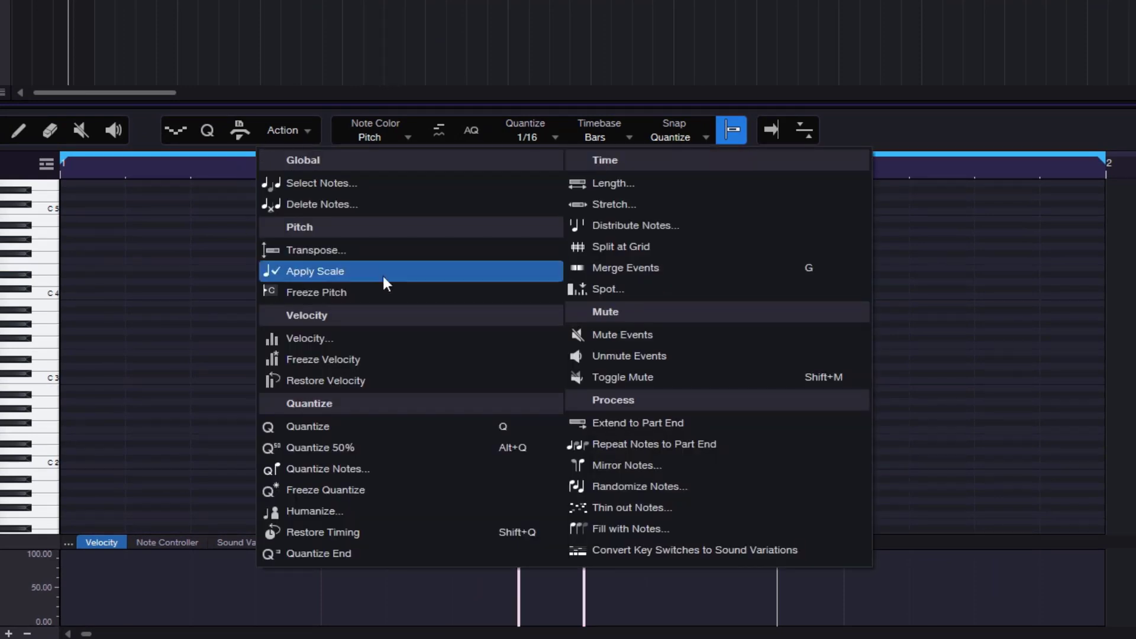
click(648, 268)
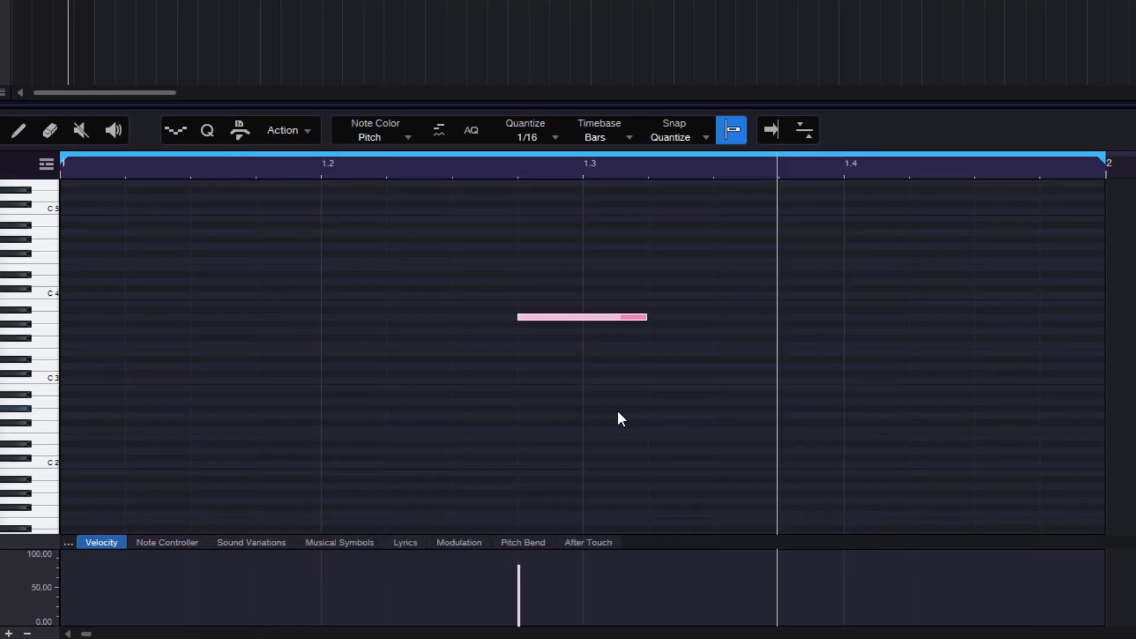
Step: Run Merge Events on the merged A3 note, undo the merge, and redo it
drag(542, 250, 662, 395)
click(286, 131)
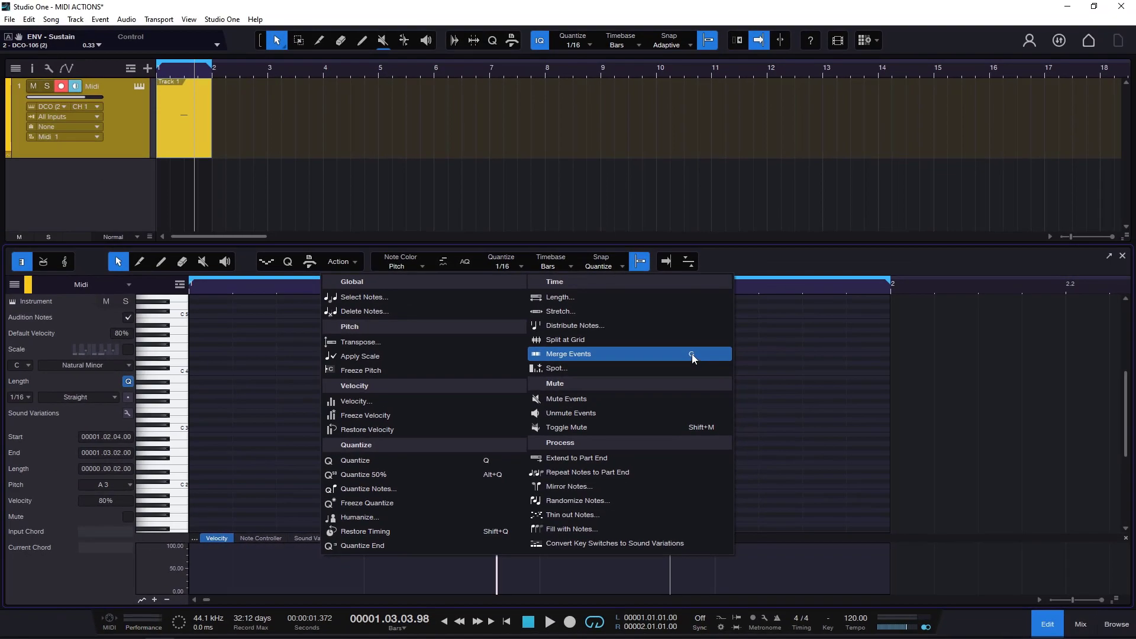
click(691, 354)
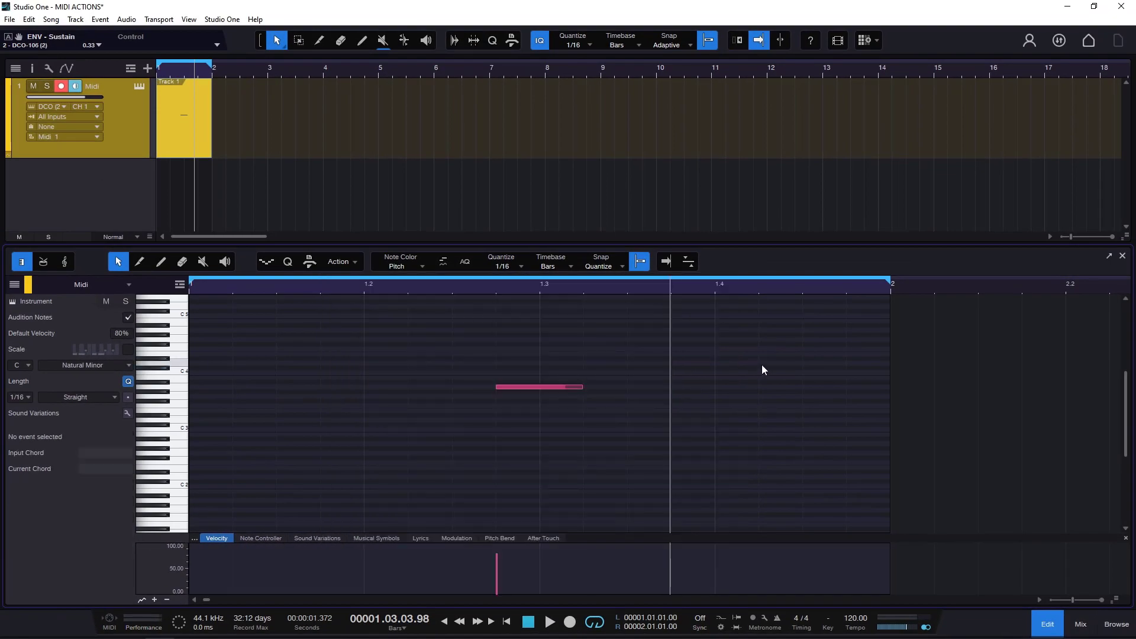
key(ctrl+z)
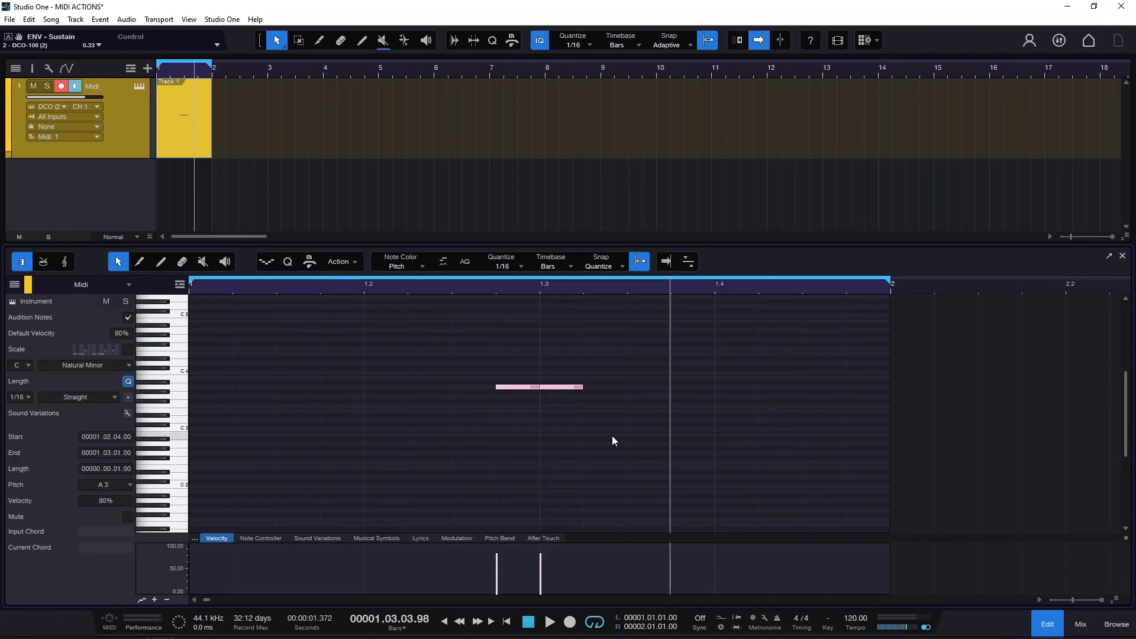
key(ctrl+y)
click(612, 436)
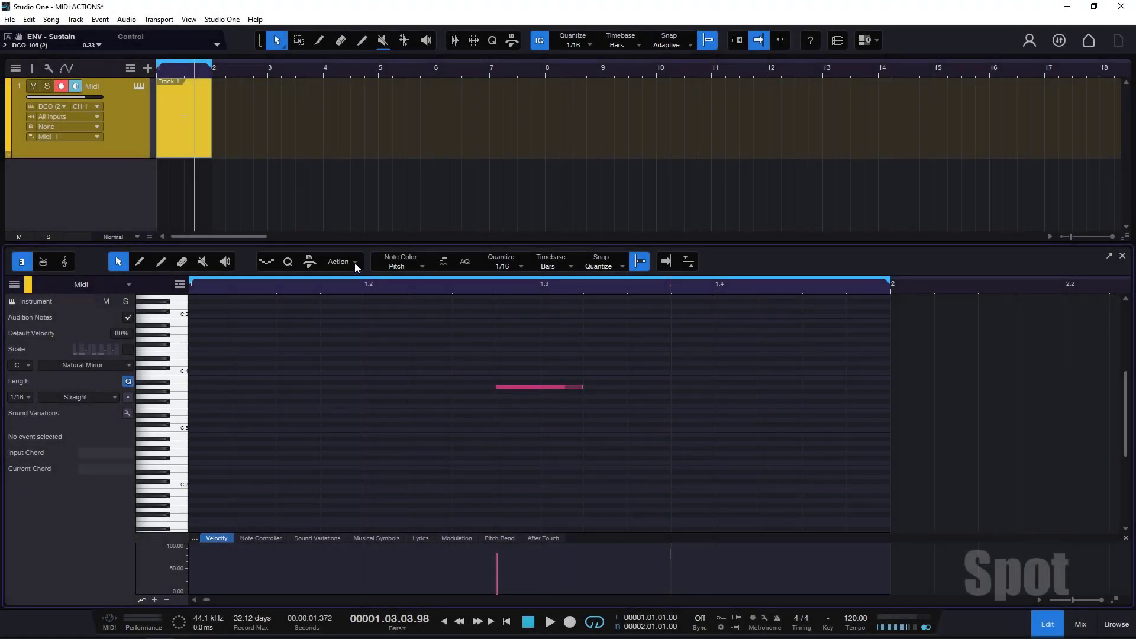
Step: Examine the Timebase, Start, End and Length settings that Spot offers for the A3 note, and cancel
click(354, 263)
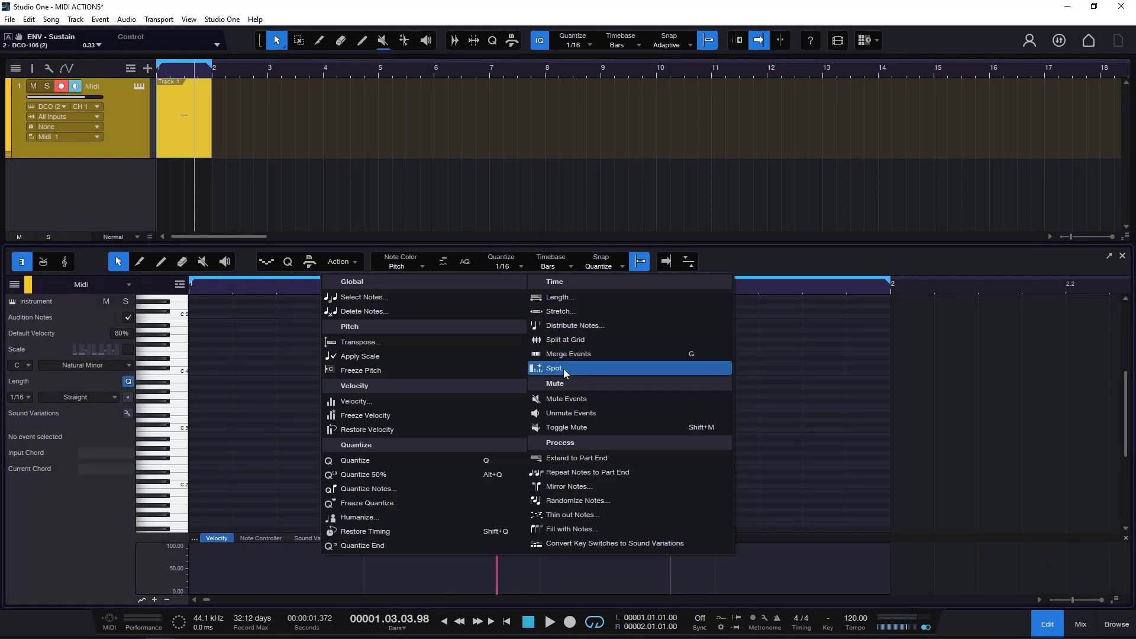
click(785, 370)
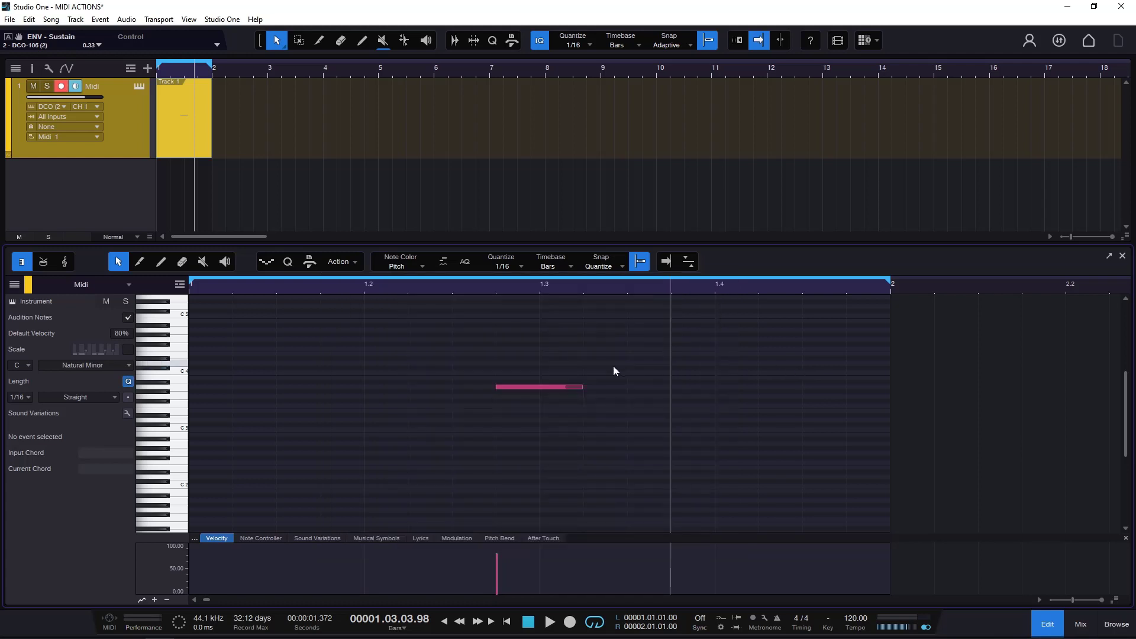
click(350, 261)
click(568, 362)
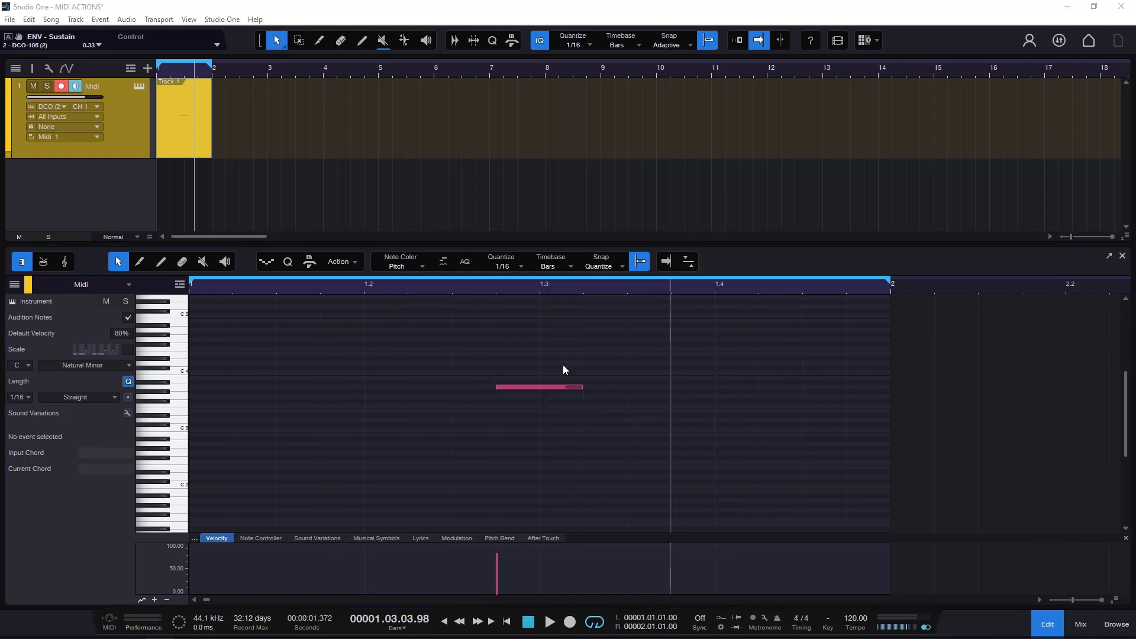
drag(573, 258, 710, 241)
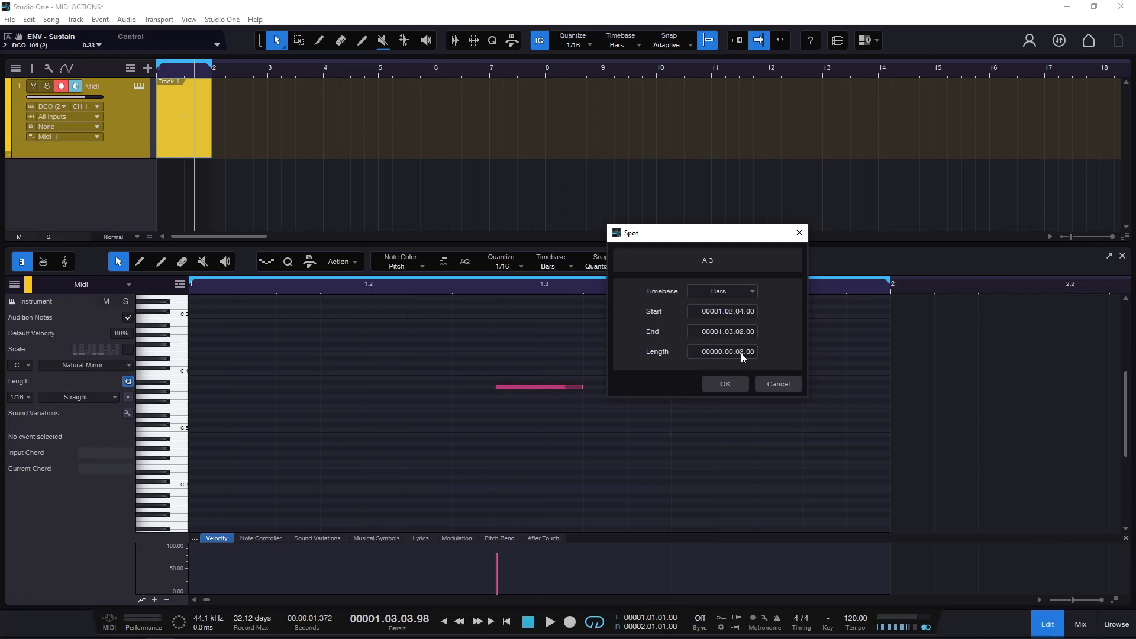
click(789, 386)
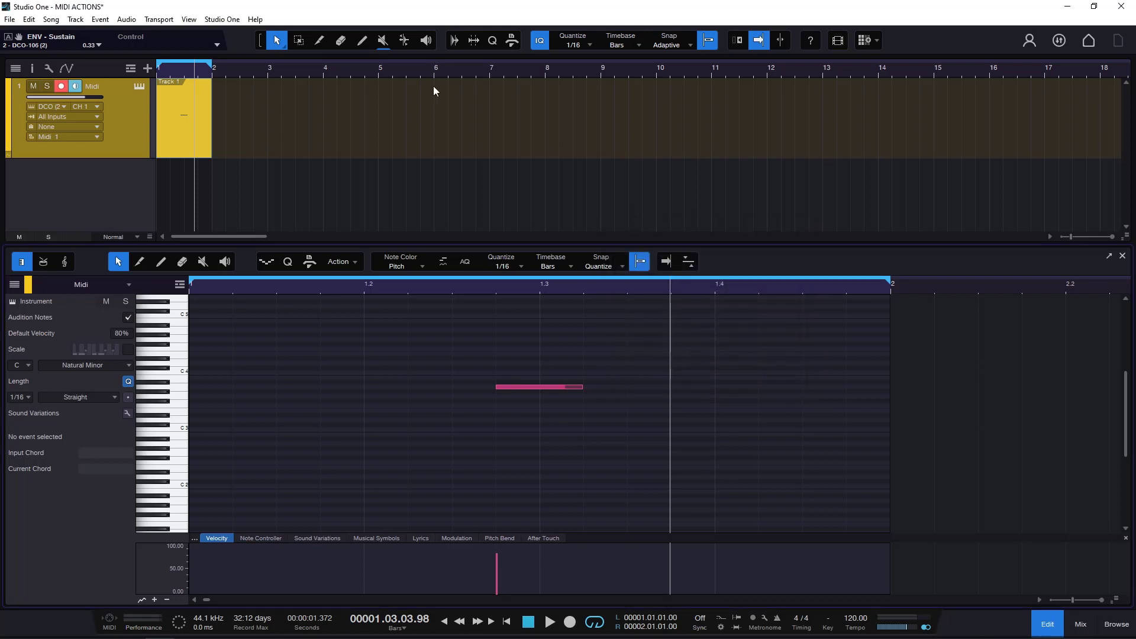
Step: Extend the MIDI part in the arrangement to bar 17 and delete the merged A3 note
scroll(391, 74, down, 2)
drag(498, 326, 634, 492)
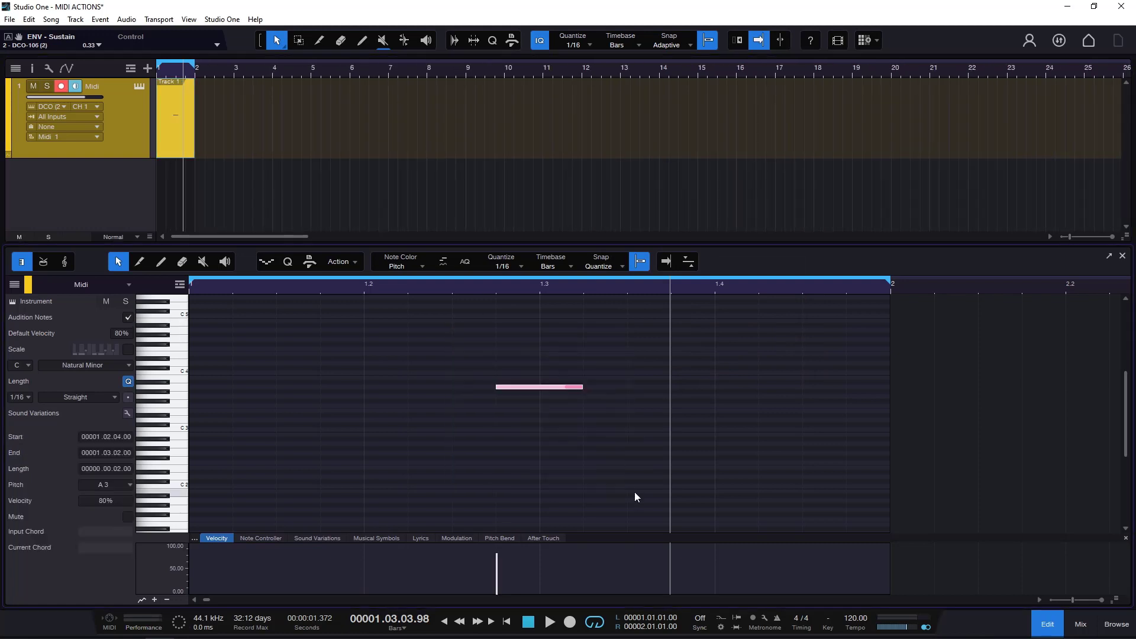
drag(194, 98, 778, 126)
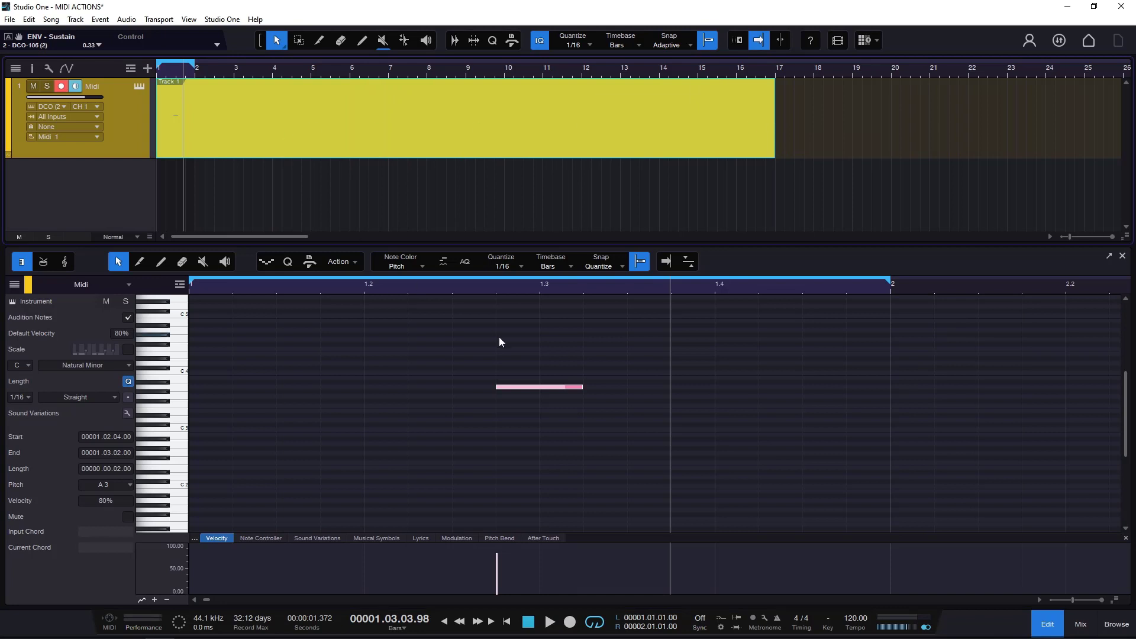
drag(515, 387, 665, 530)
key(Delete)
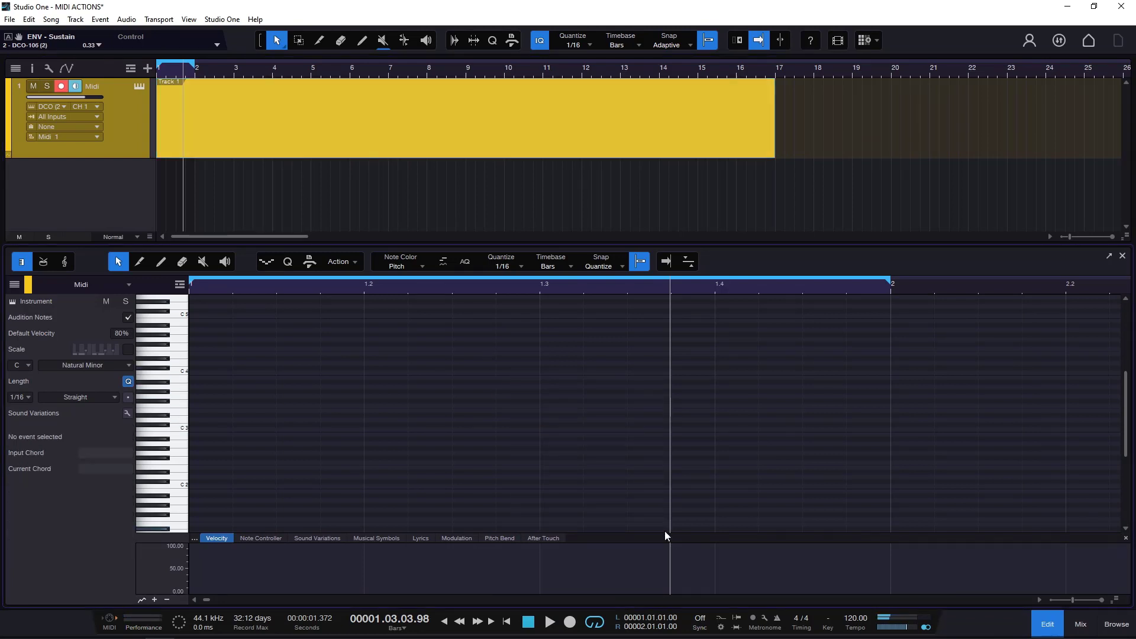
Step: Extend the loop range so it ends at bar 16
drag(534, 293, 269, 301)
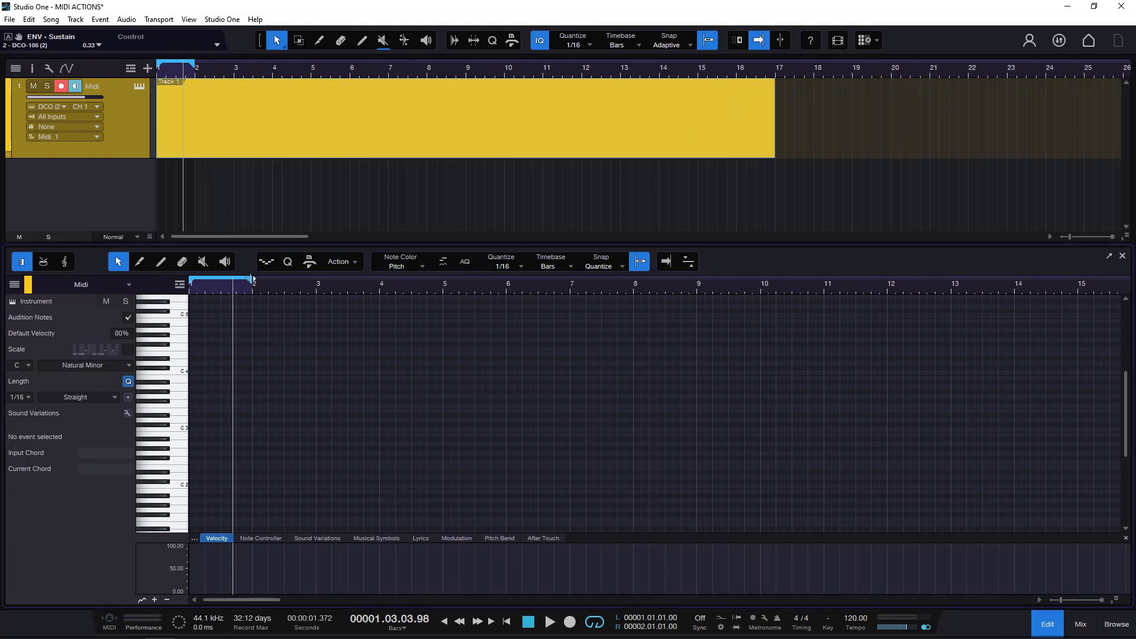
drag(253, 279, 905, 279)
drag(723, 280, 737, 279)
Step: Build a three-note chord of C4, F3 and G#3 with 1/16 notes starting at bar 13
double_click(651, 372)
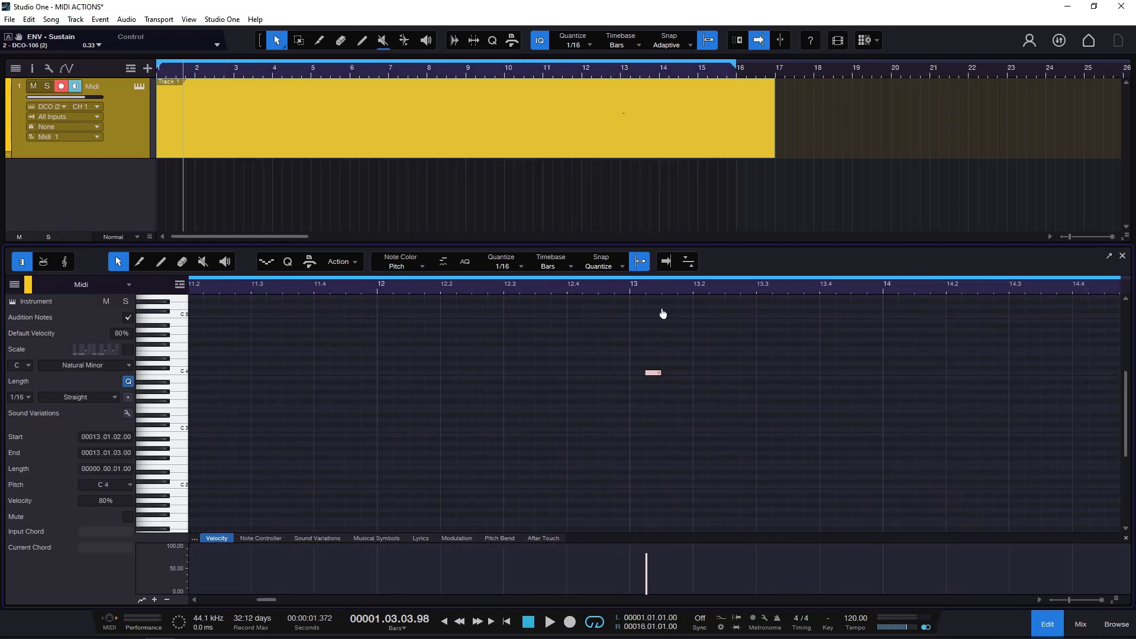
drag(653, 374, 636, 375)
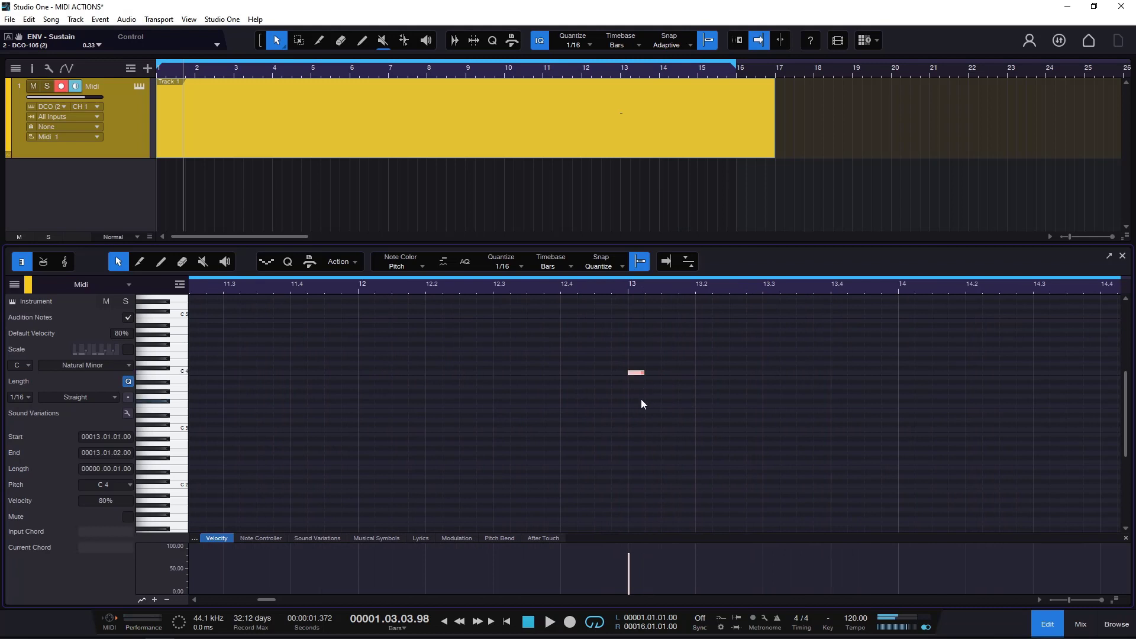
double_click(632, 406)
double_click(632, 391)
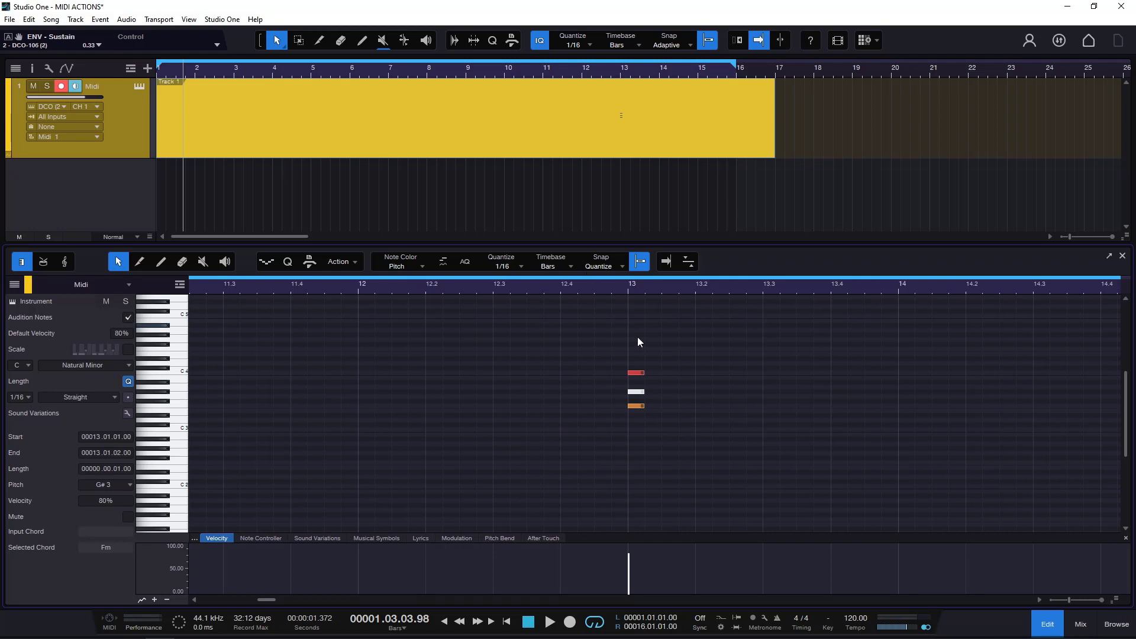
Step: Move all three chord notes to bar 12 using Spot with a Start of 00012.01.01.00
drag(646, 324, 627, 474)
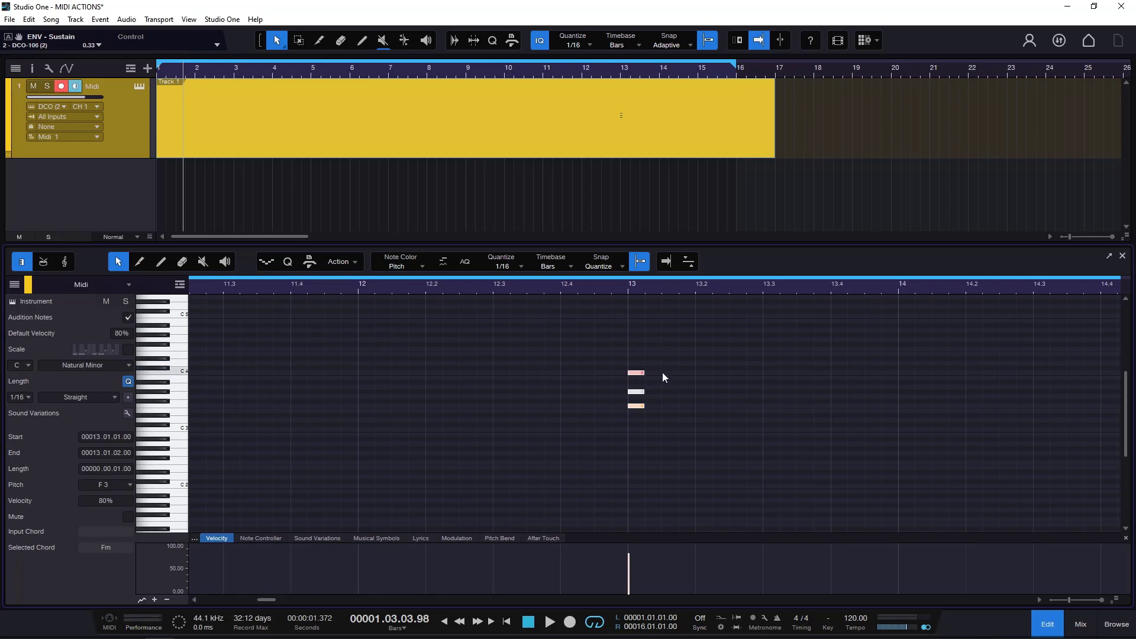
click(354, 272)
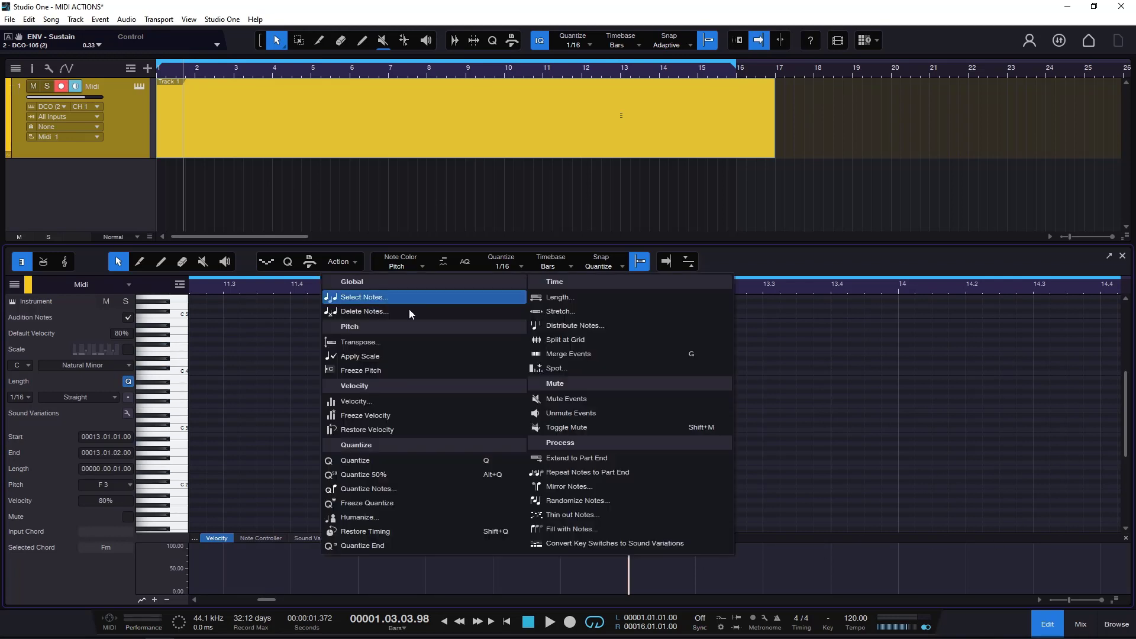
click(567, 369)
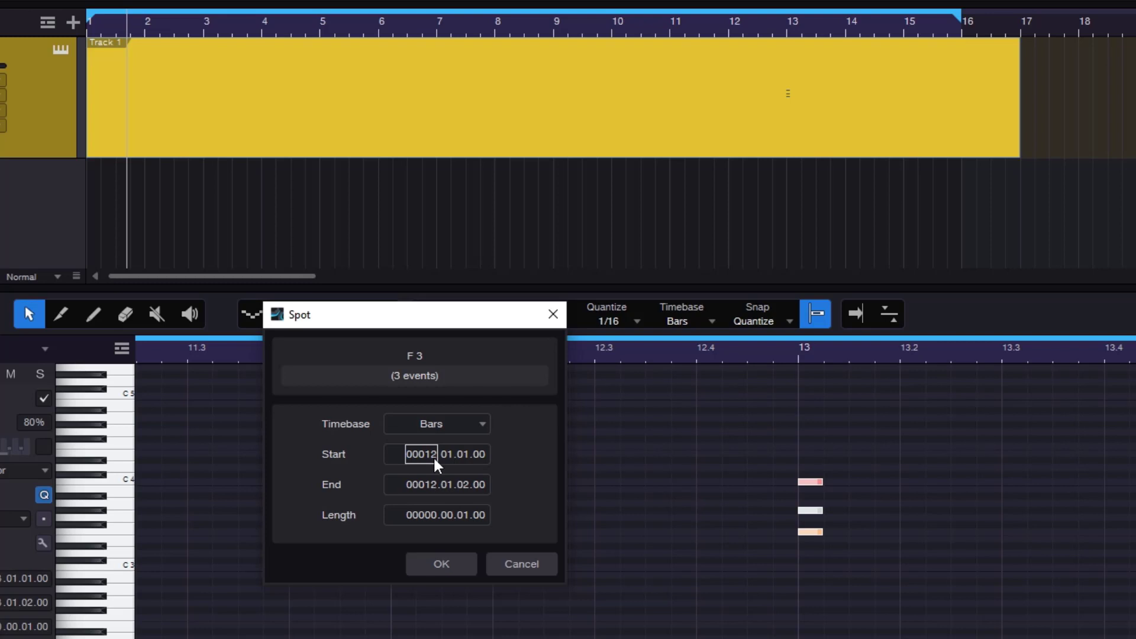
drag(444, 342, 300, 231)
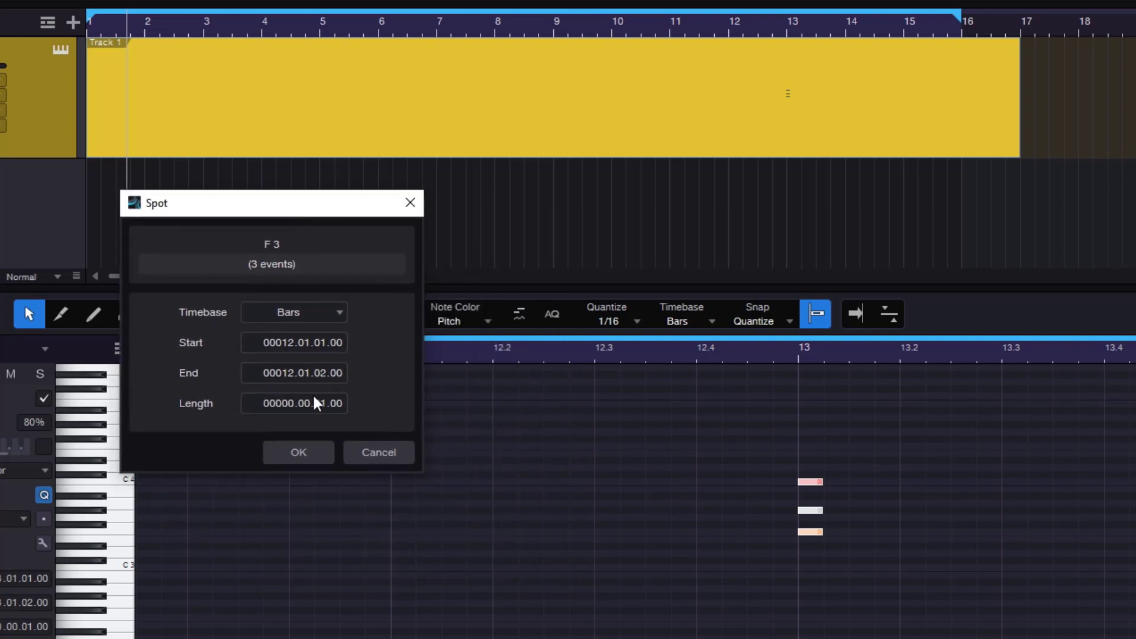
click(314, 453)
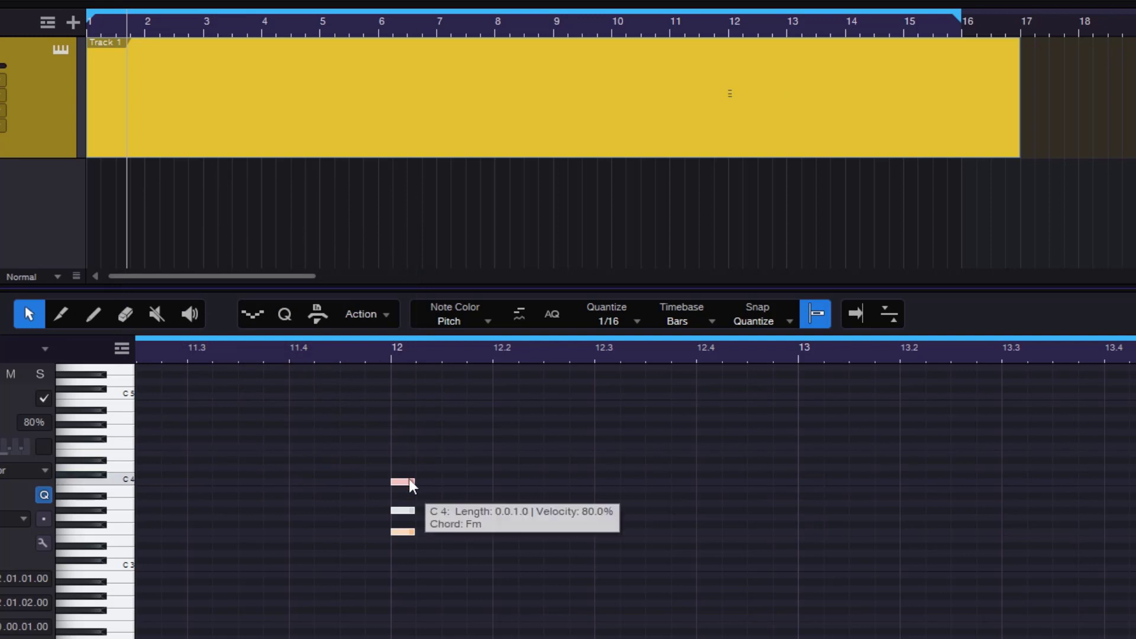
Step: Open Spot for the three chord notes, preview the Seconds, Samples and Frames timebases, and cancel the dialog
click(384, 314)
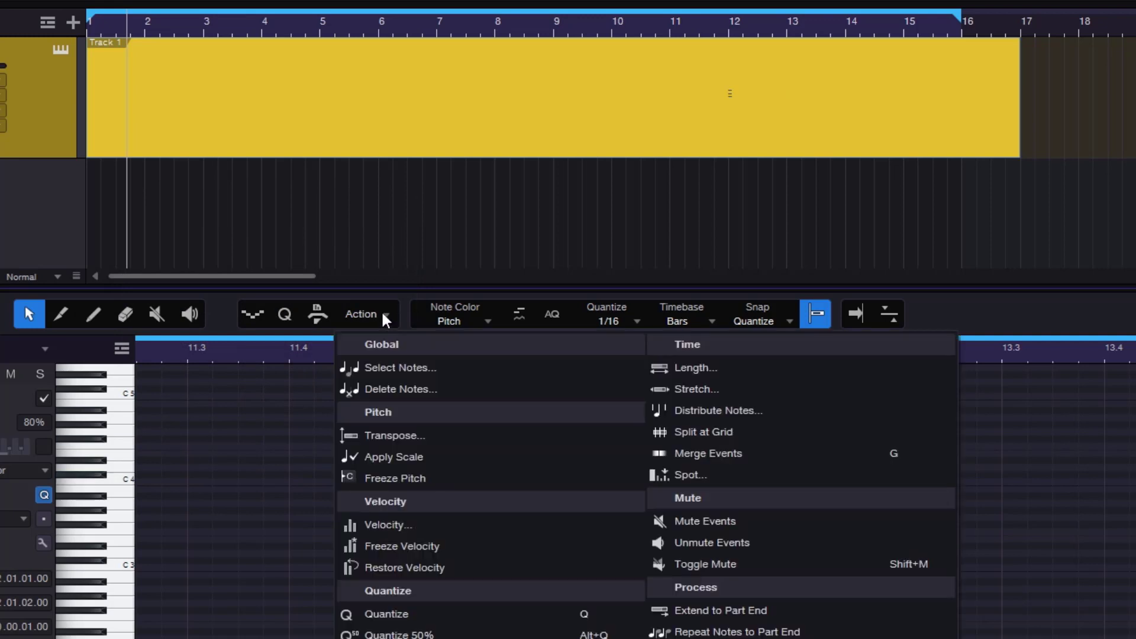
click(691, 477)
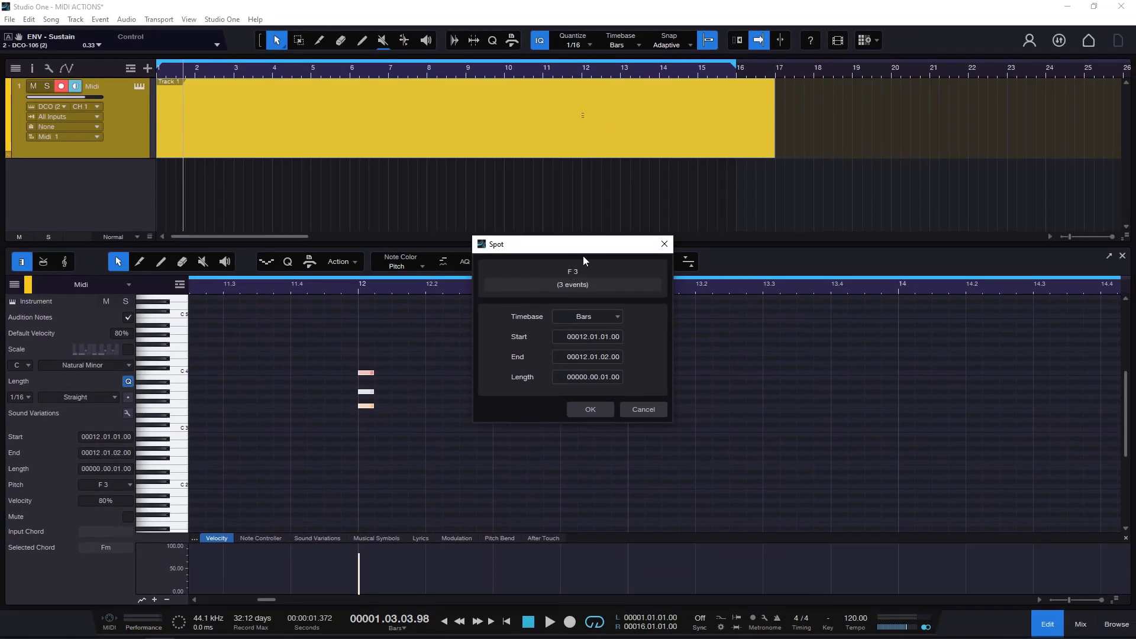
drag(670, 278, 867, 279)
drag(734, 256, 768, 255)
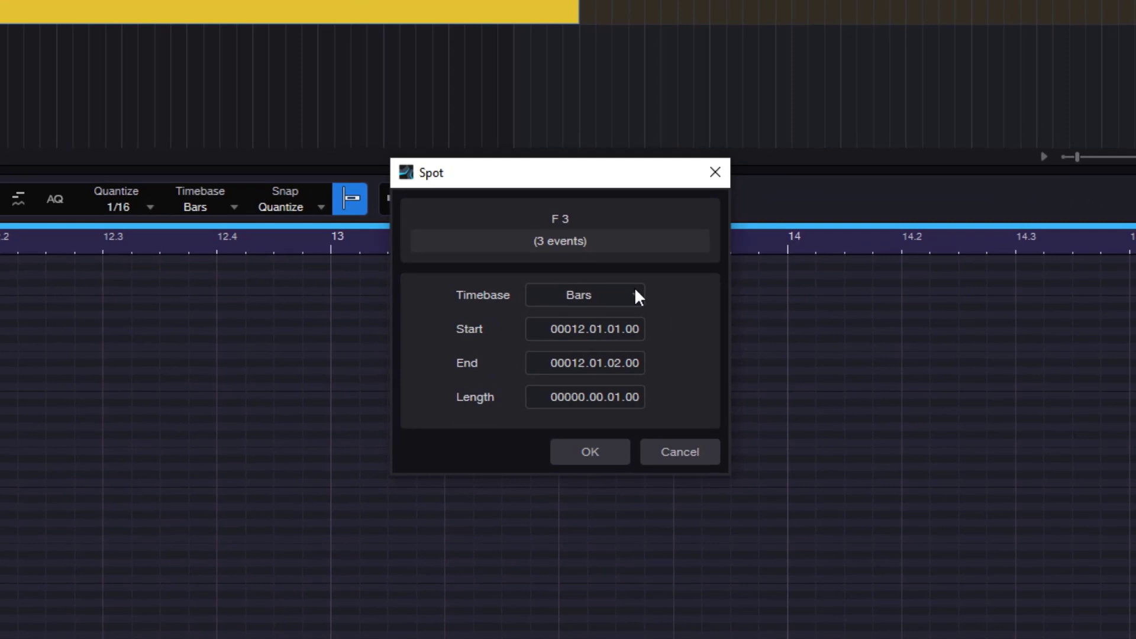
click(637, 296)
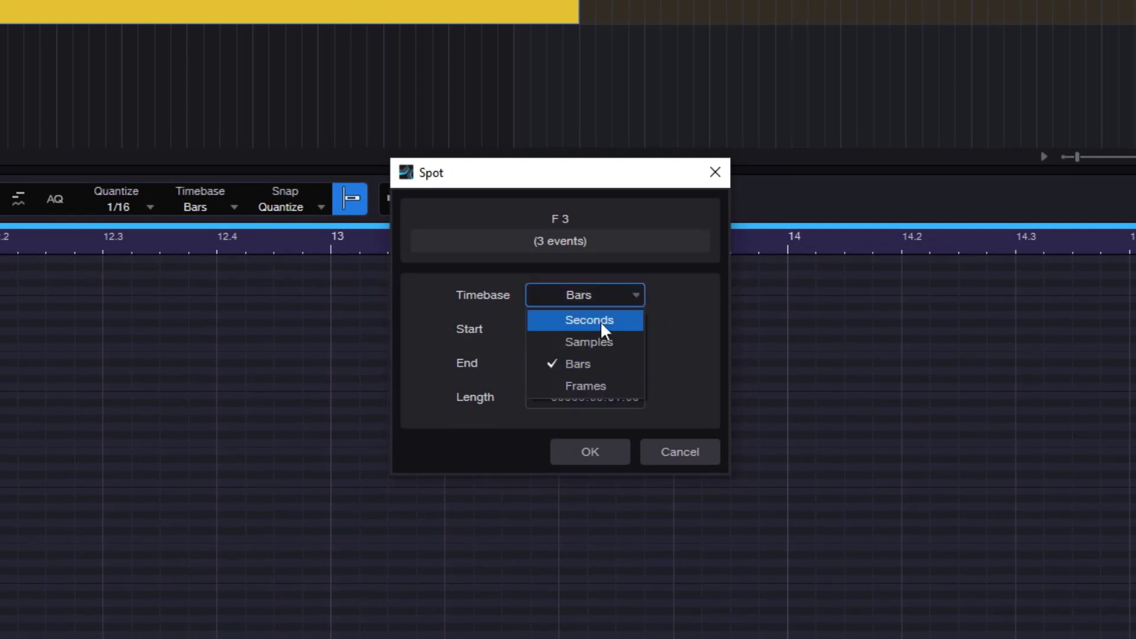
click(600, 320)
click(632, 293)
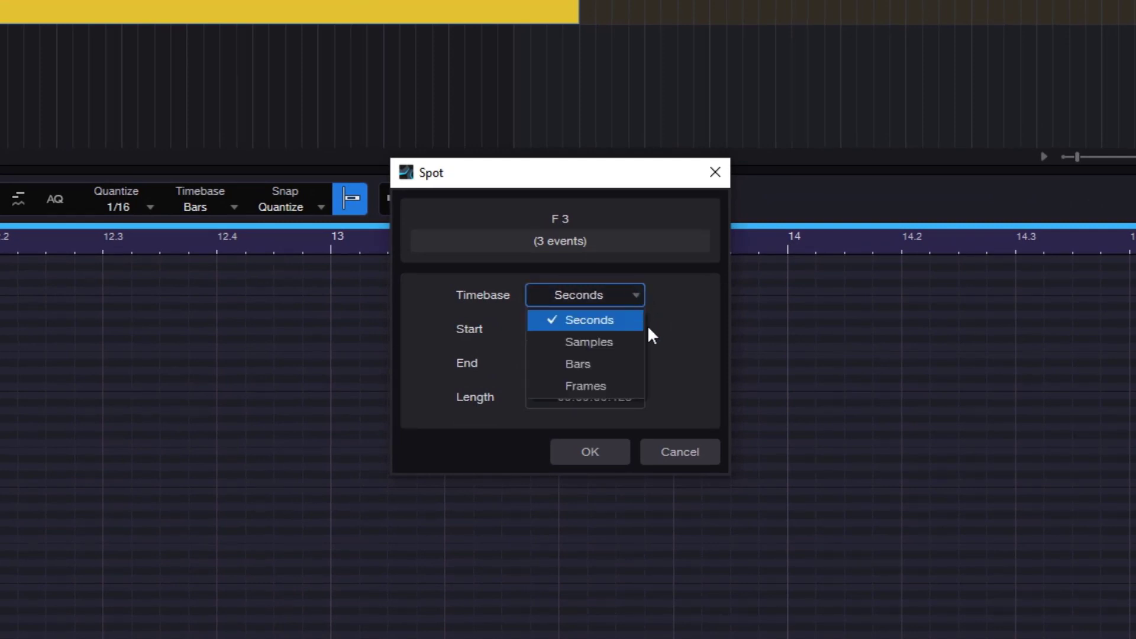
click(594, 340)
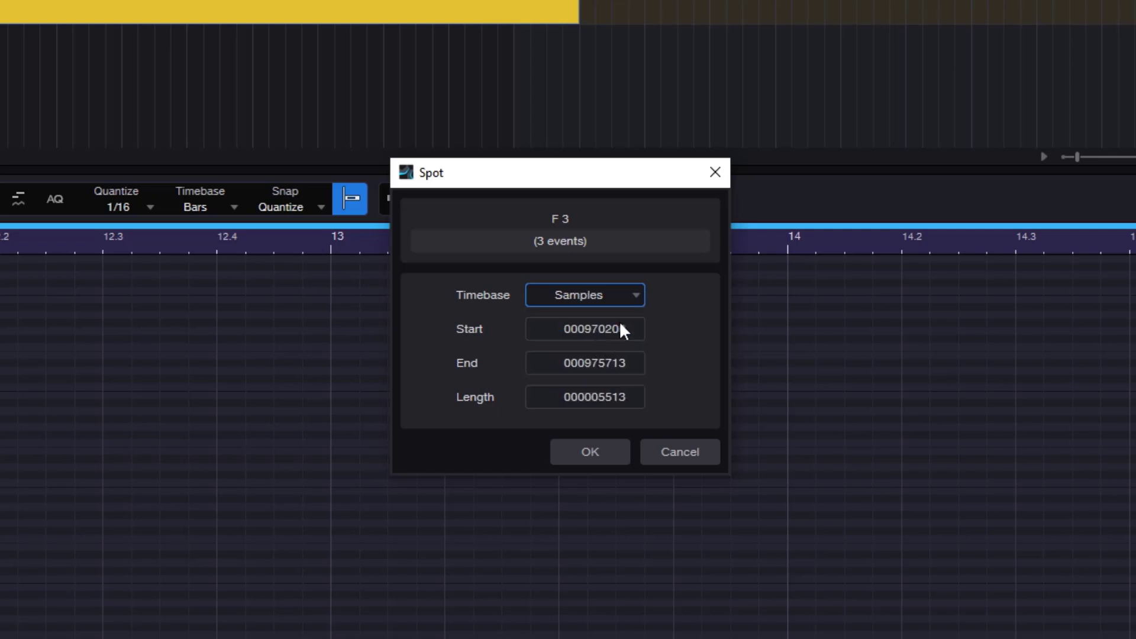
click(636, 297)
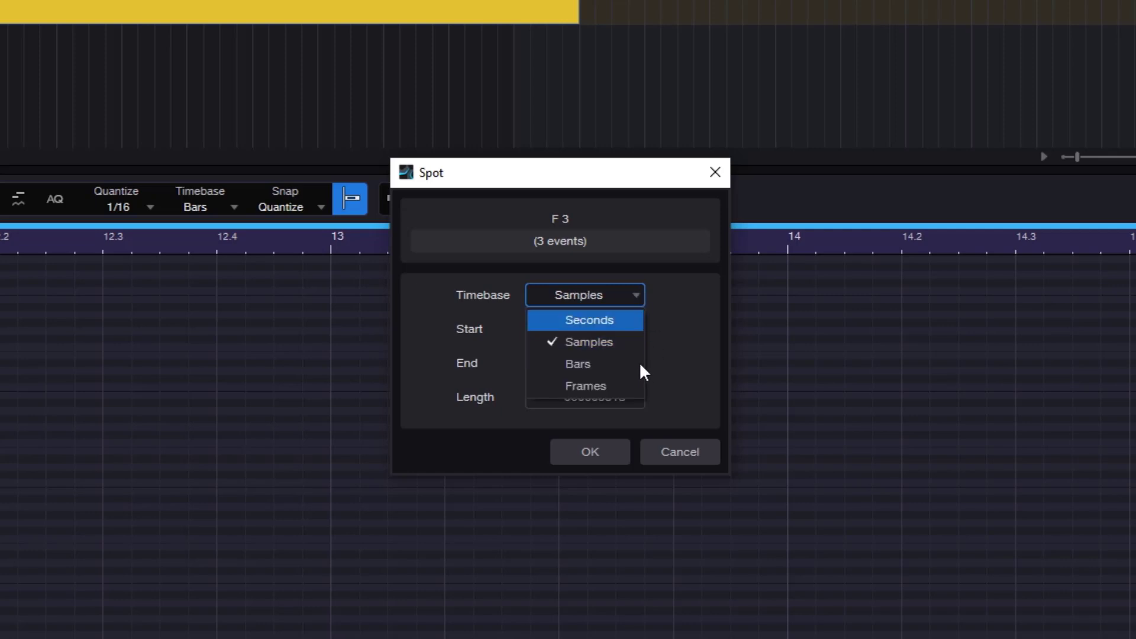
click(593, 388)
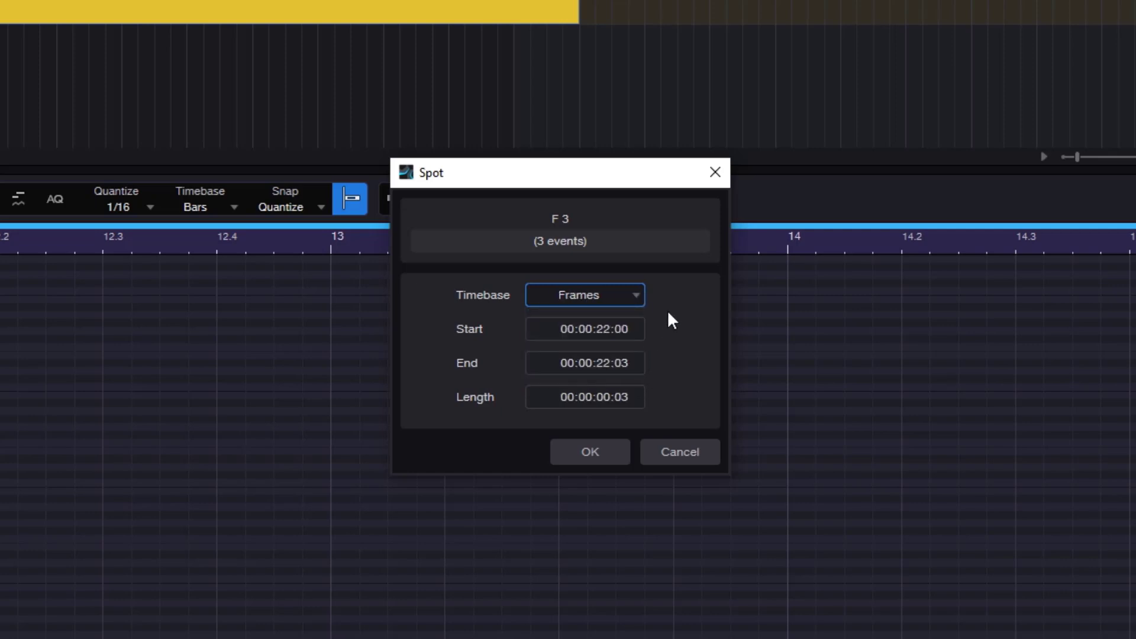
click(616, 296)
click(599, 321)
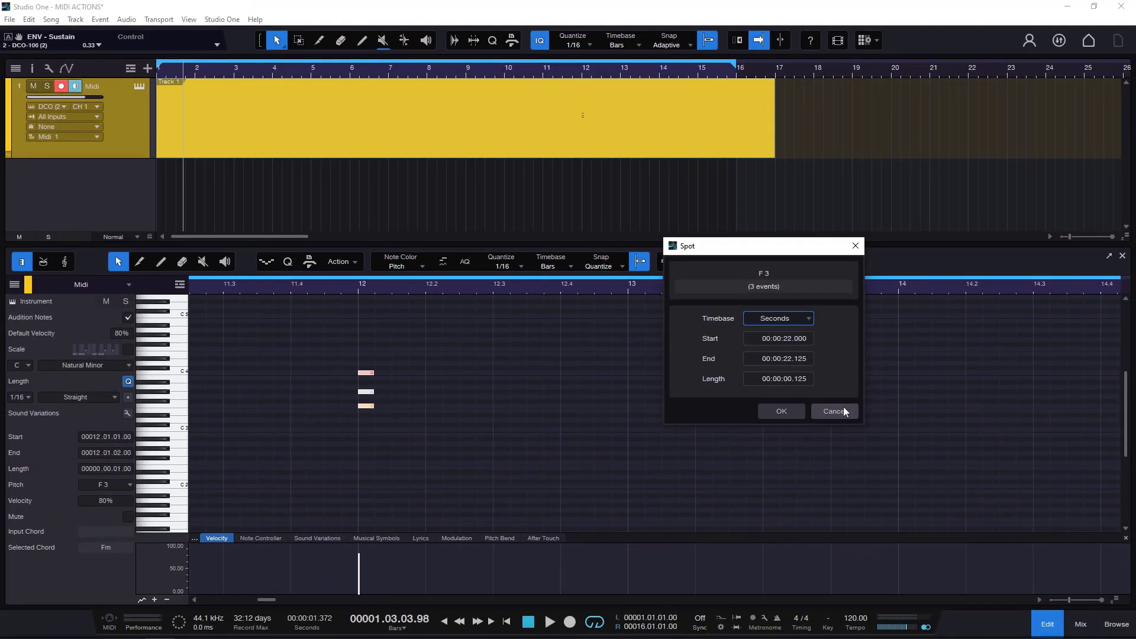
click(835, 411)
drag(356, 332, 379, 425)
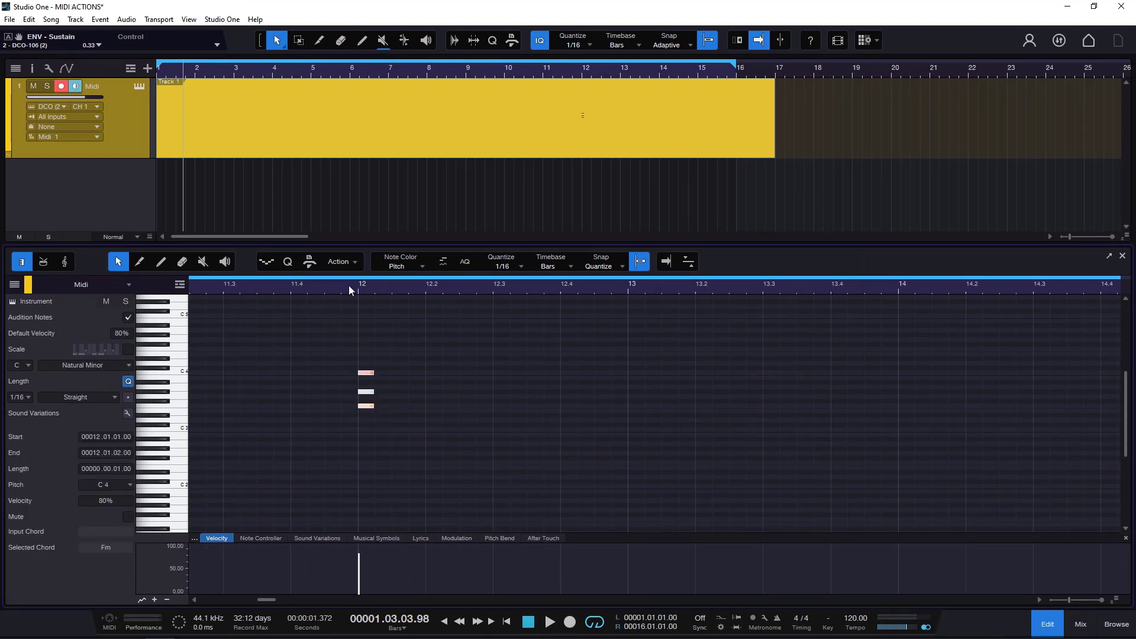
drag(471, 339, 332, 461)
drag(374, 335, 361, 465)
click(338, 264)
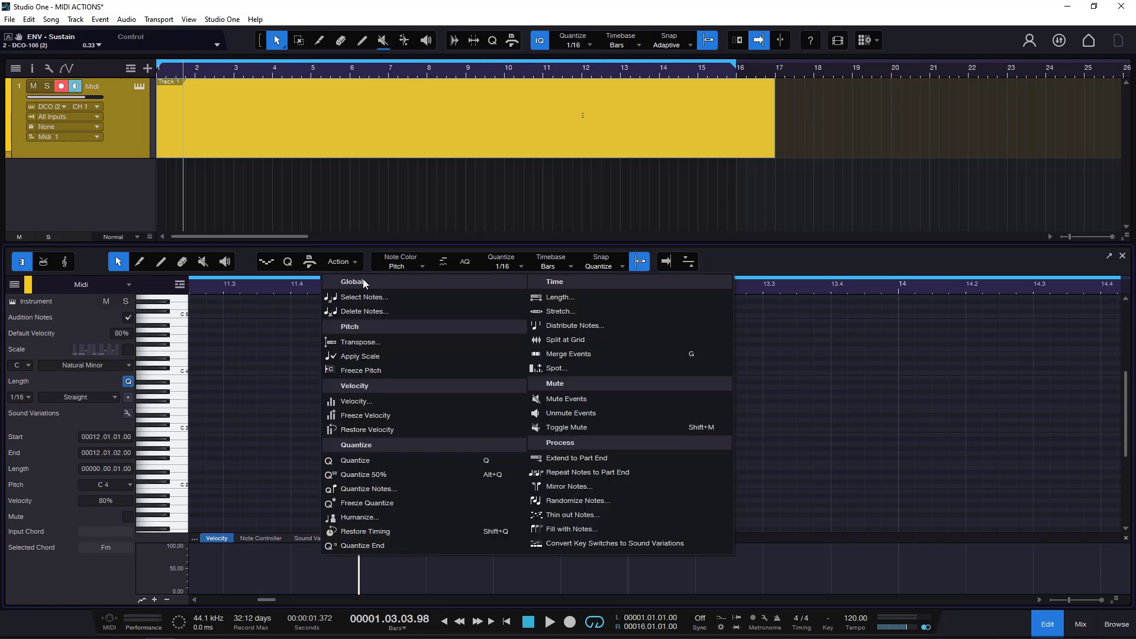
click(557, 368)
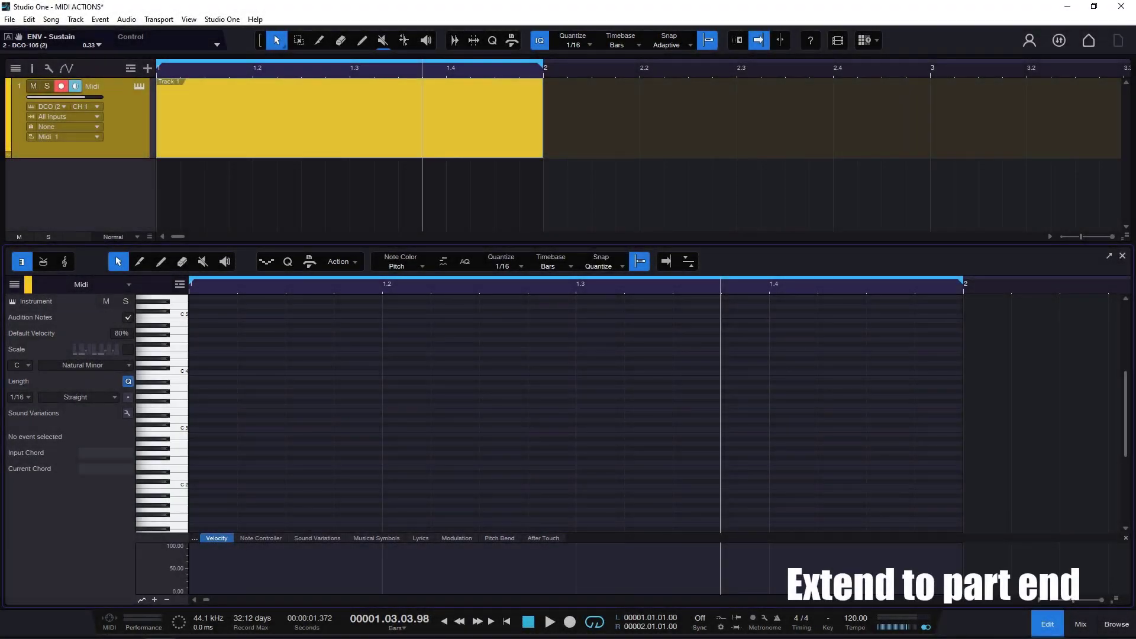
Step: Add a 1/16 F#3 note at the start of bar 1 in the empty one-bar part
double_click(222, 400)
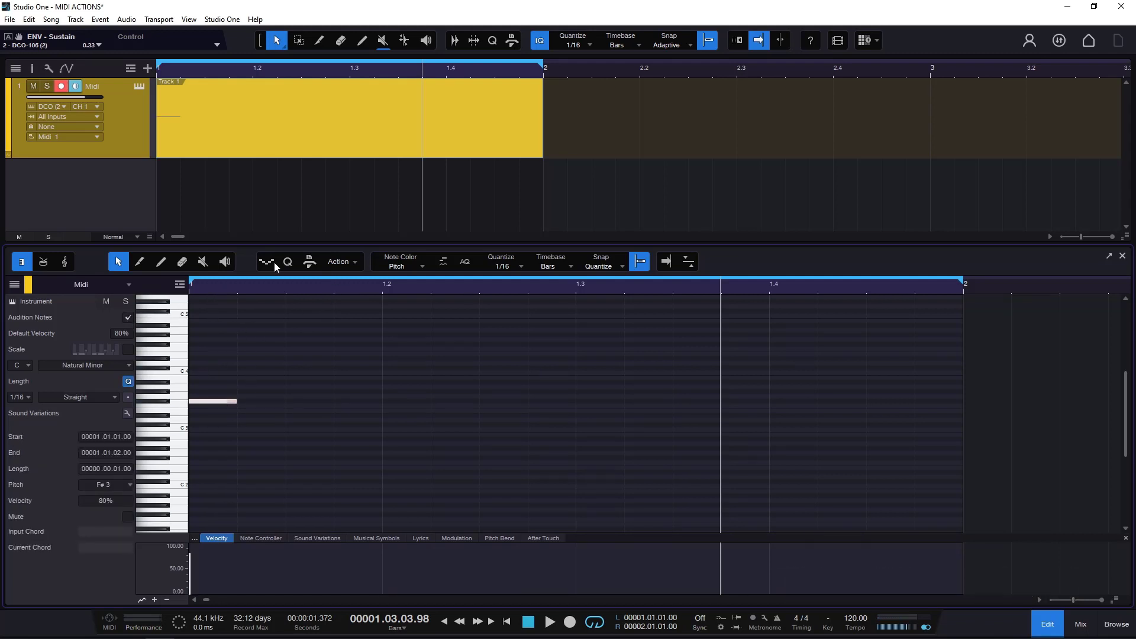
click(339, 261)
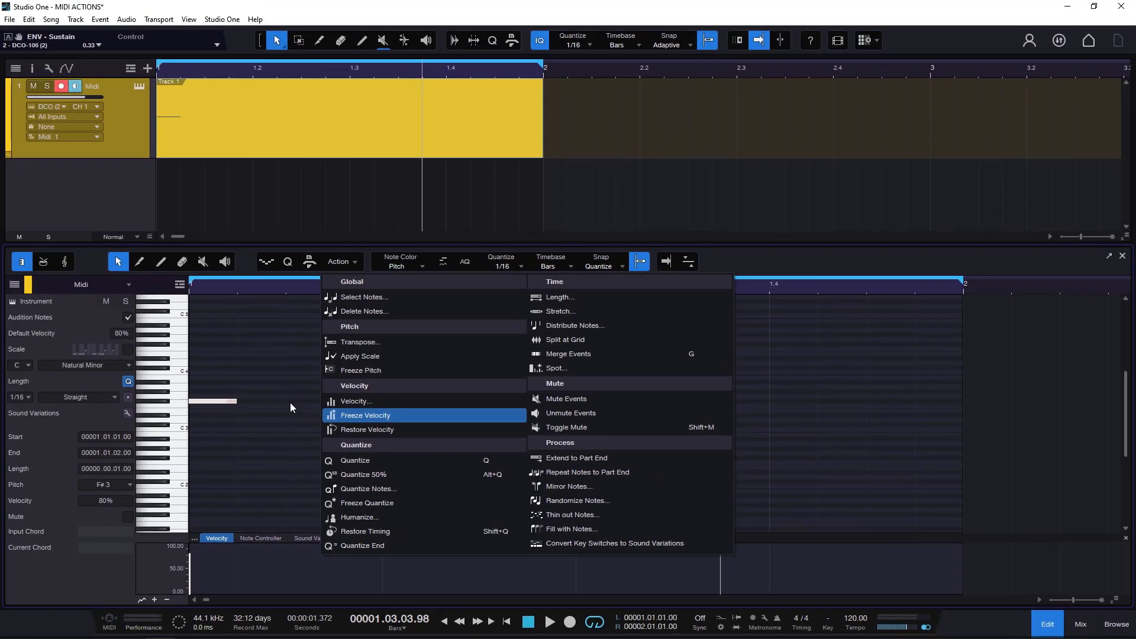
click(157, 290)
Step: Select the F#3 note and lengthen it with Extend to Part End
drag(279, 346, 236, 408)
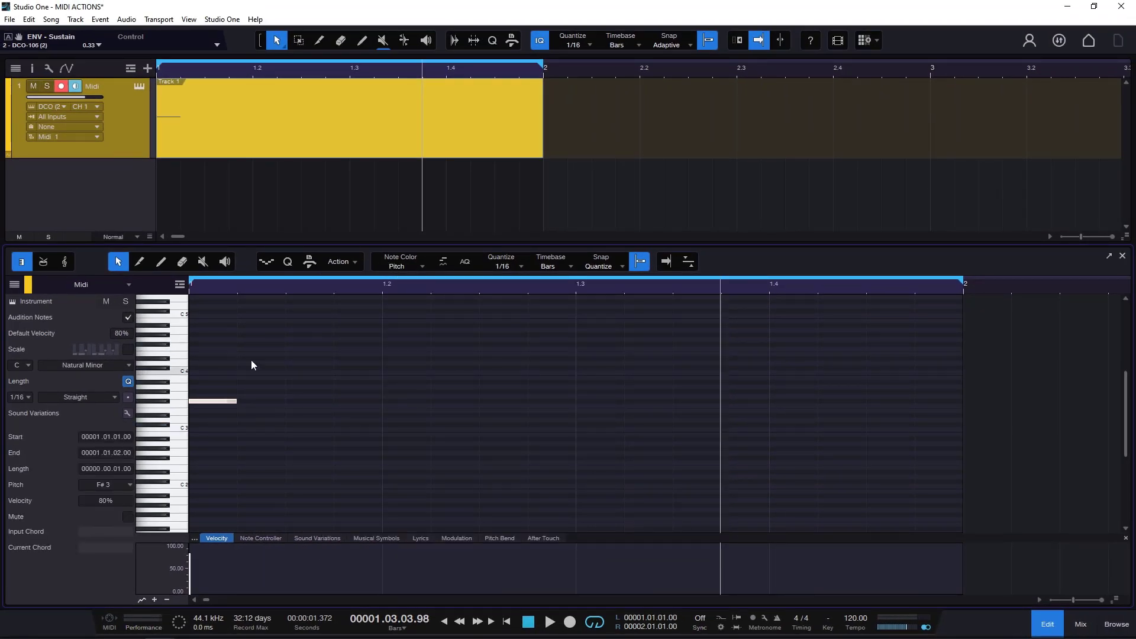
click(237, 349)
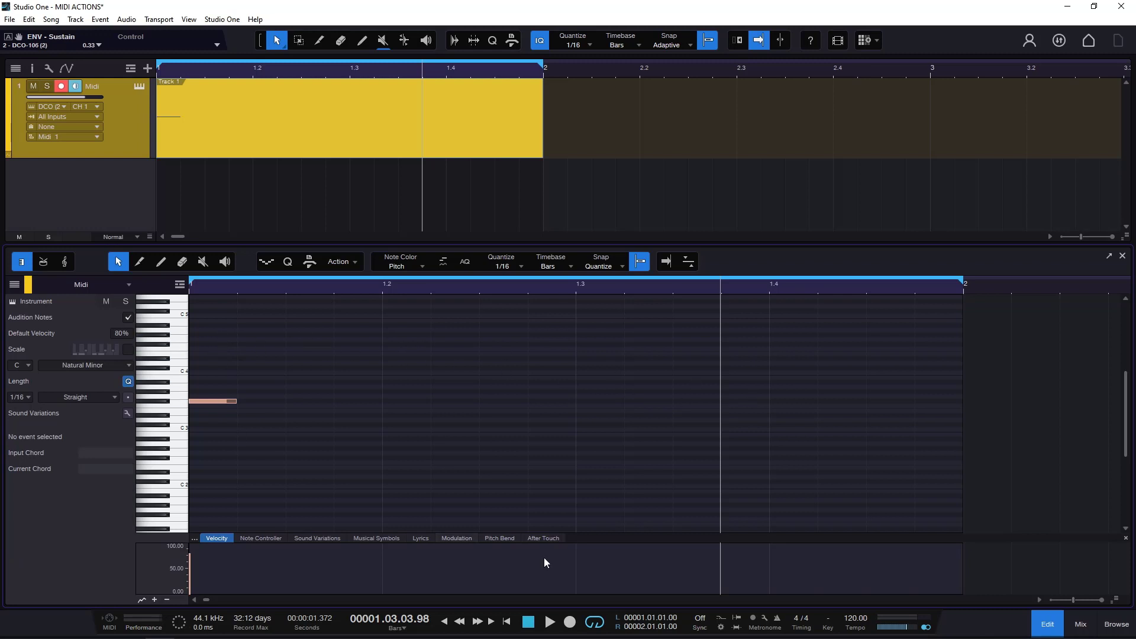
drag(219, 380, 211, 477)
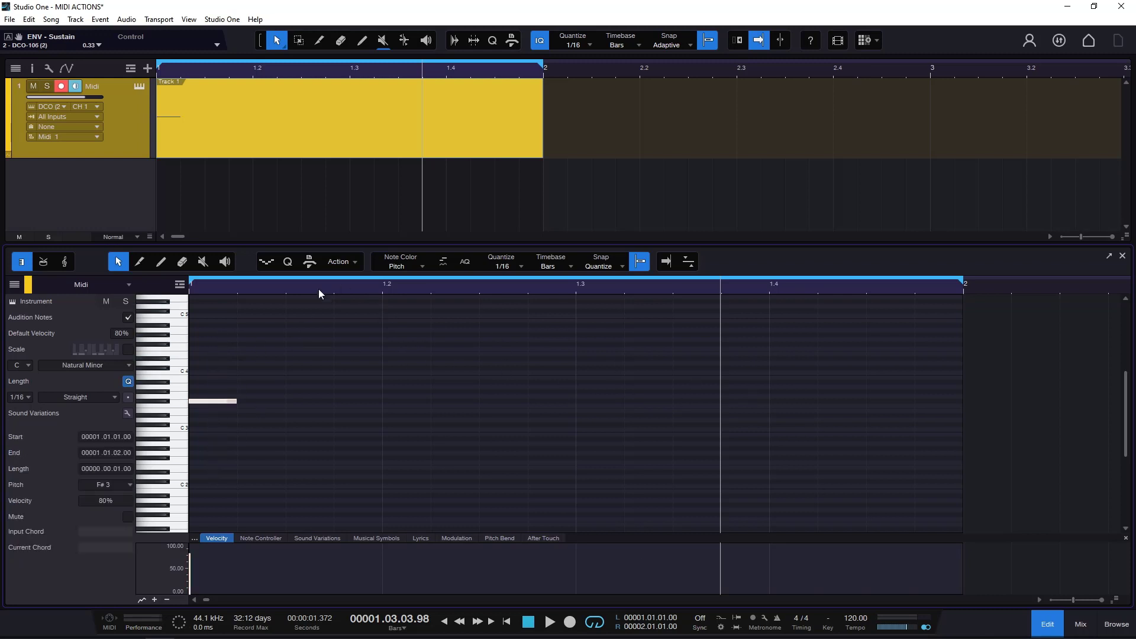
click(352, 261)
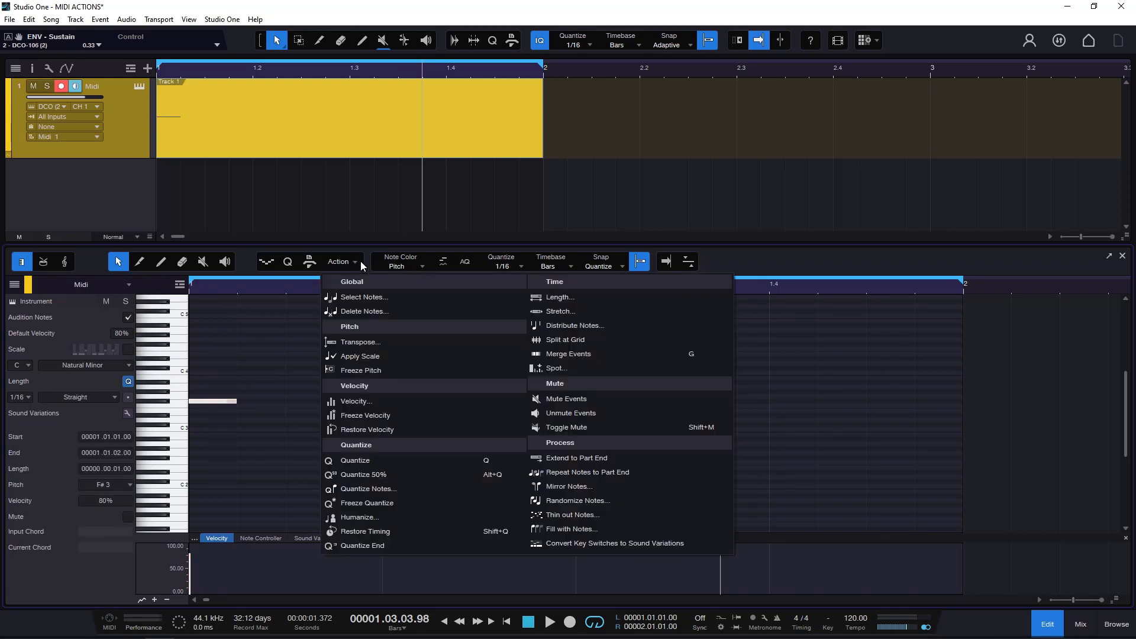
click(600, 459)
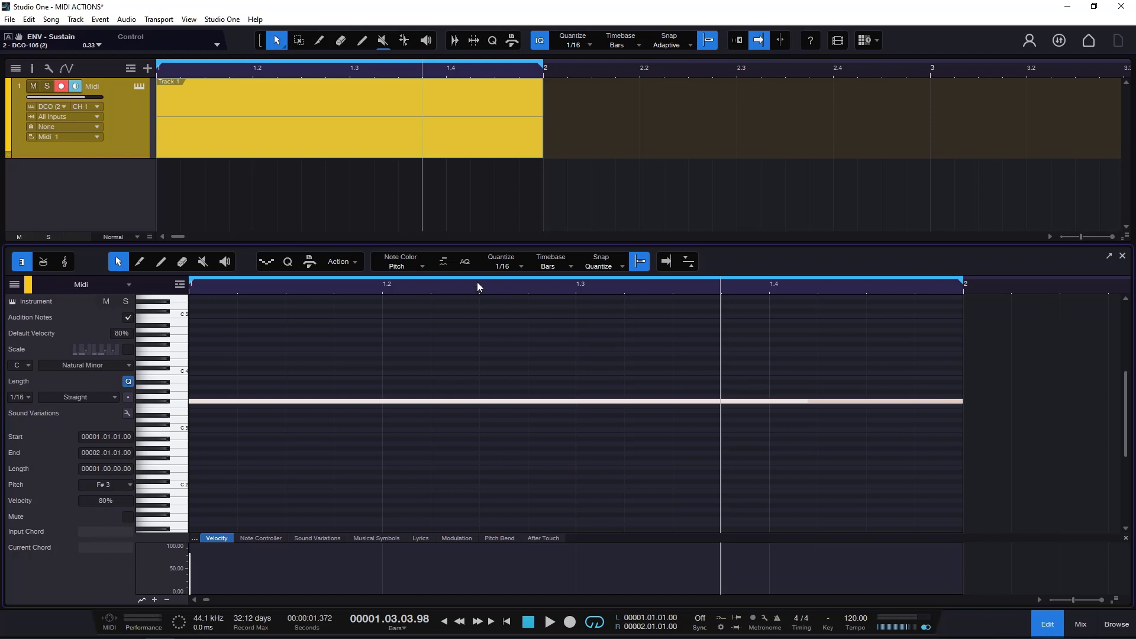
Step: Undo the extension of the F#3 note
click(355, 263)
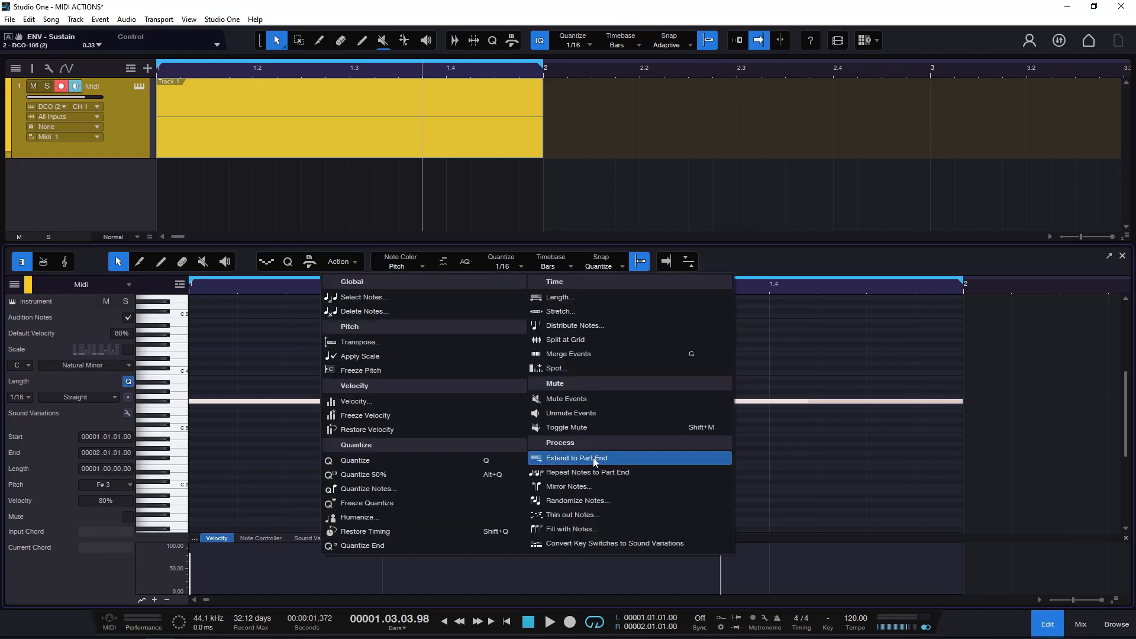
click(279, 373)
key(ctrl+z)
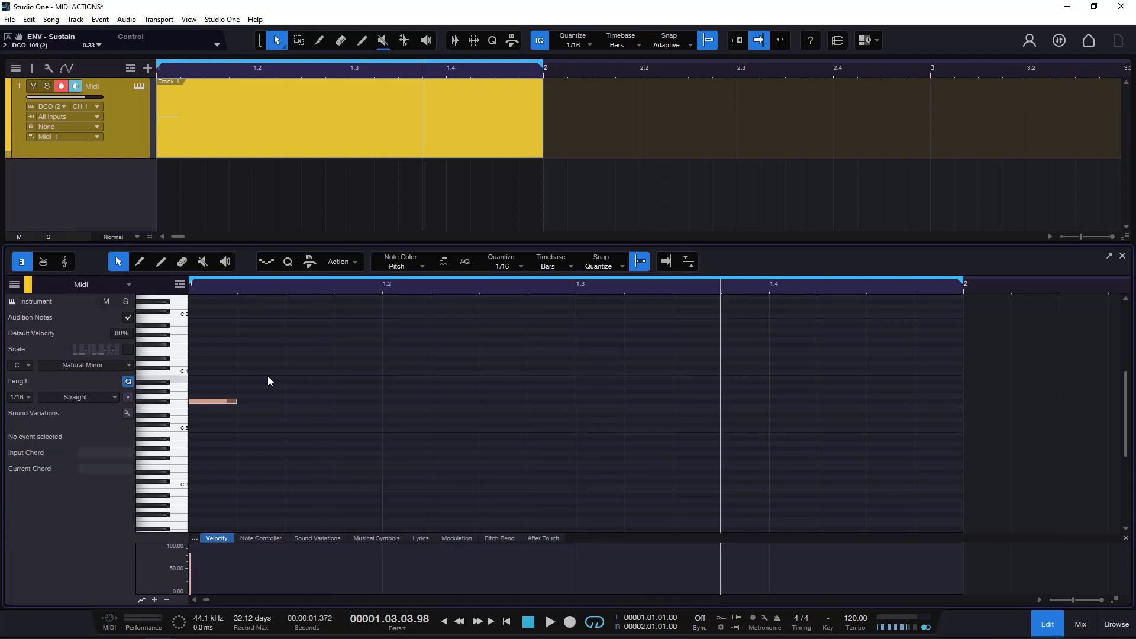
Step: Add consecutive 1/16 notes B3 and F#4 after the F#3 note and apply Extend to Part End to all three
click(265, 378)
click(469, 371)
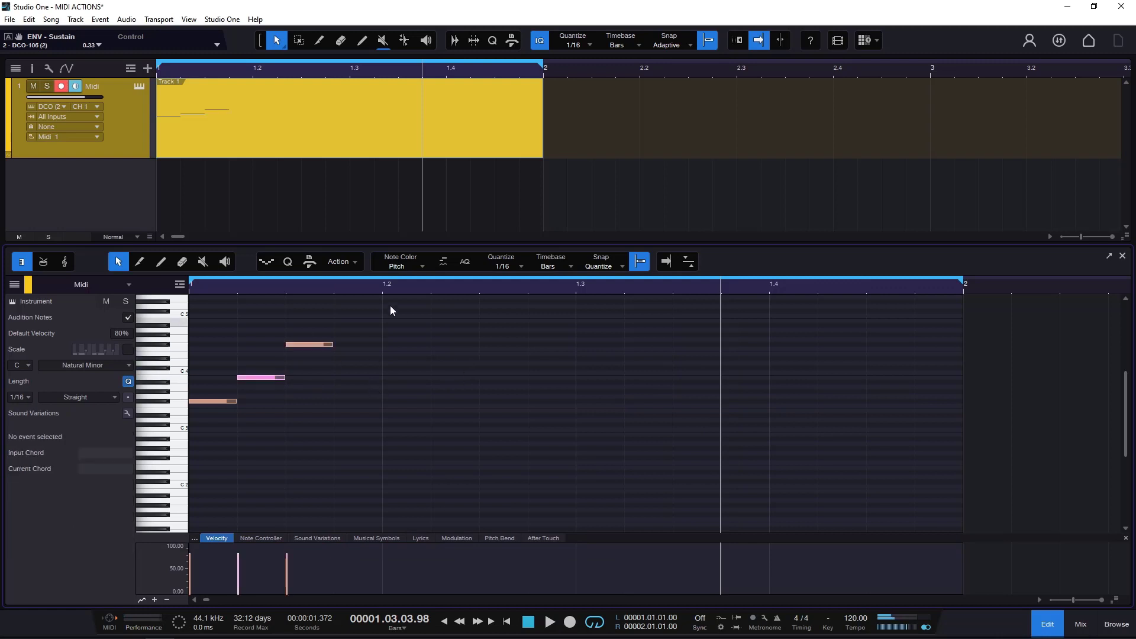
click(353, 263)
click(603, 458)
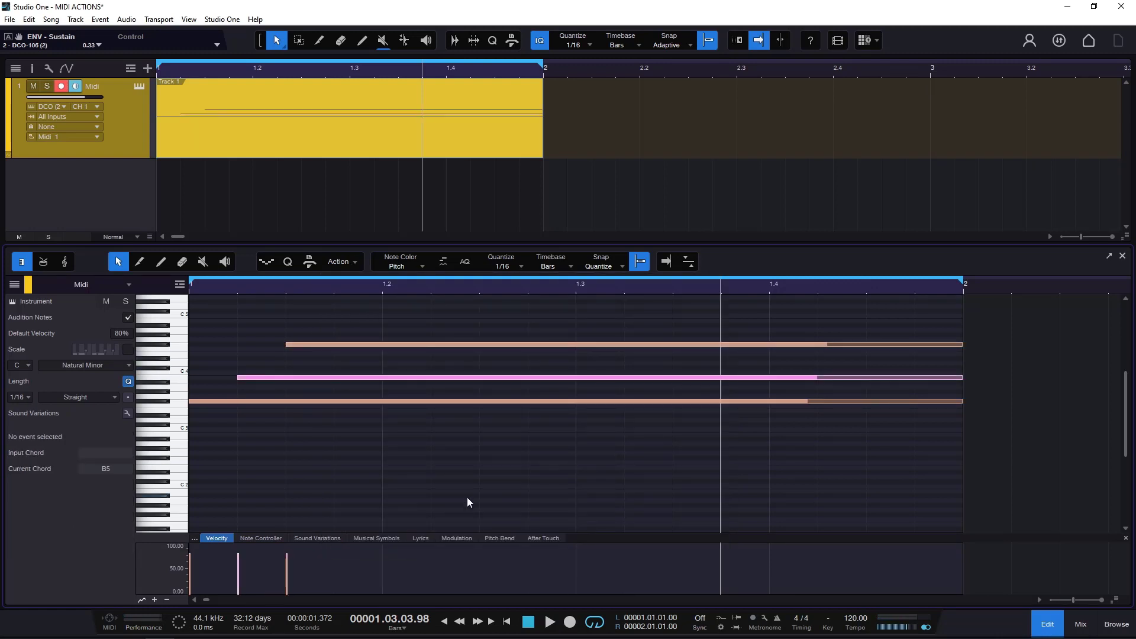
Step: Undo the three-note extension and replace the notes with a single 1/16 A3 note at the start of bar 1
drag(237, 324, 903, 480)
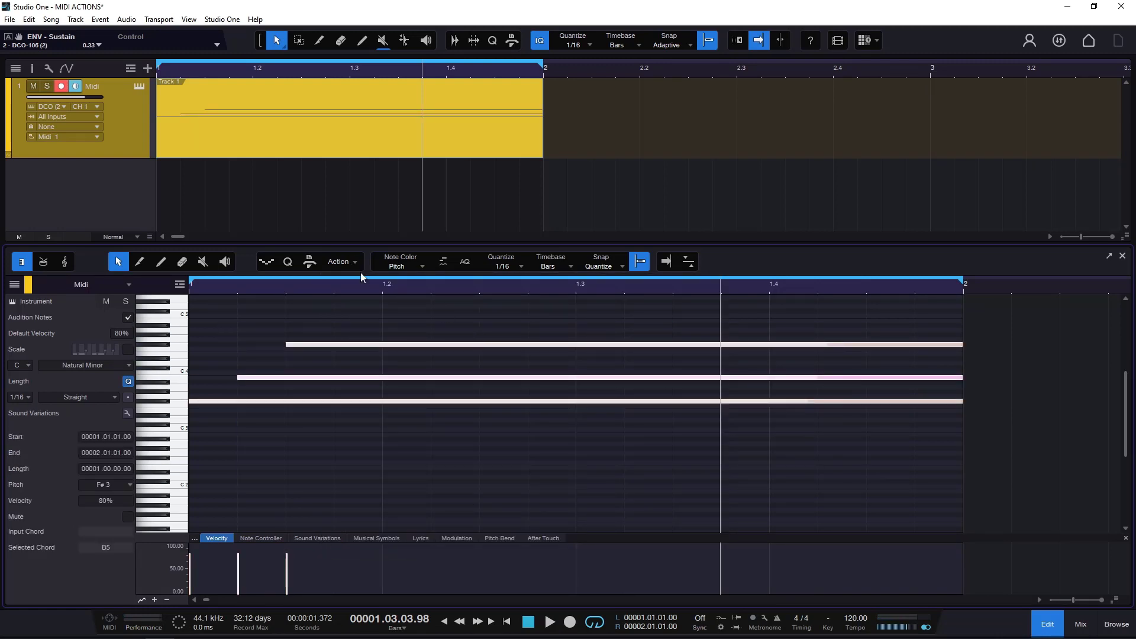
key(ctrl+z)
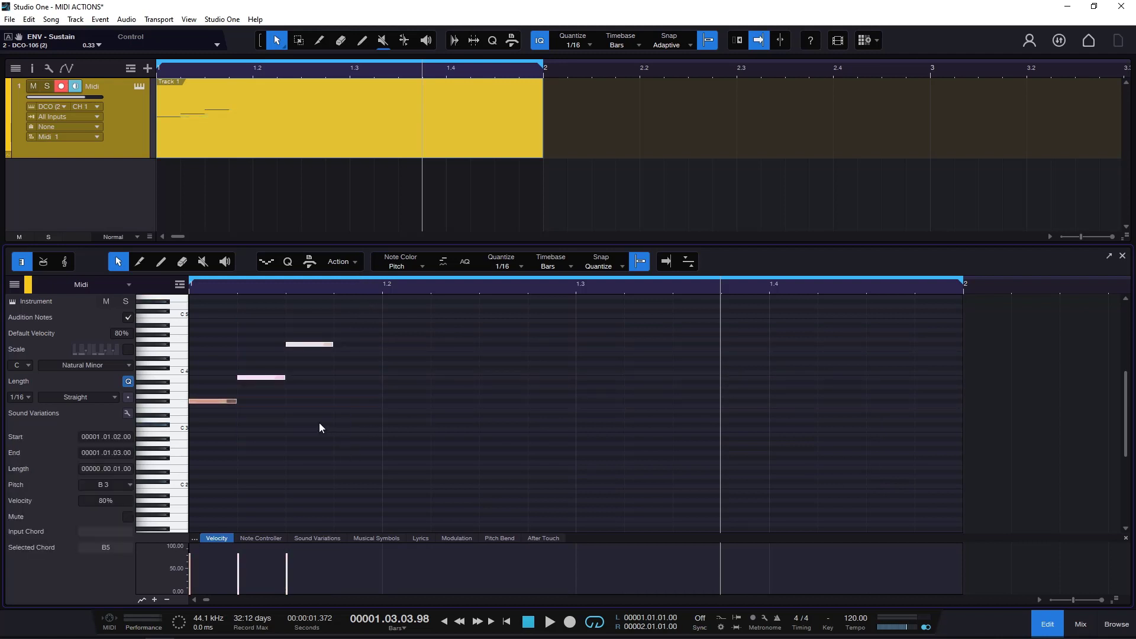
click(240, 386)
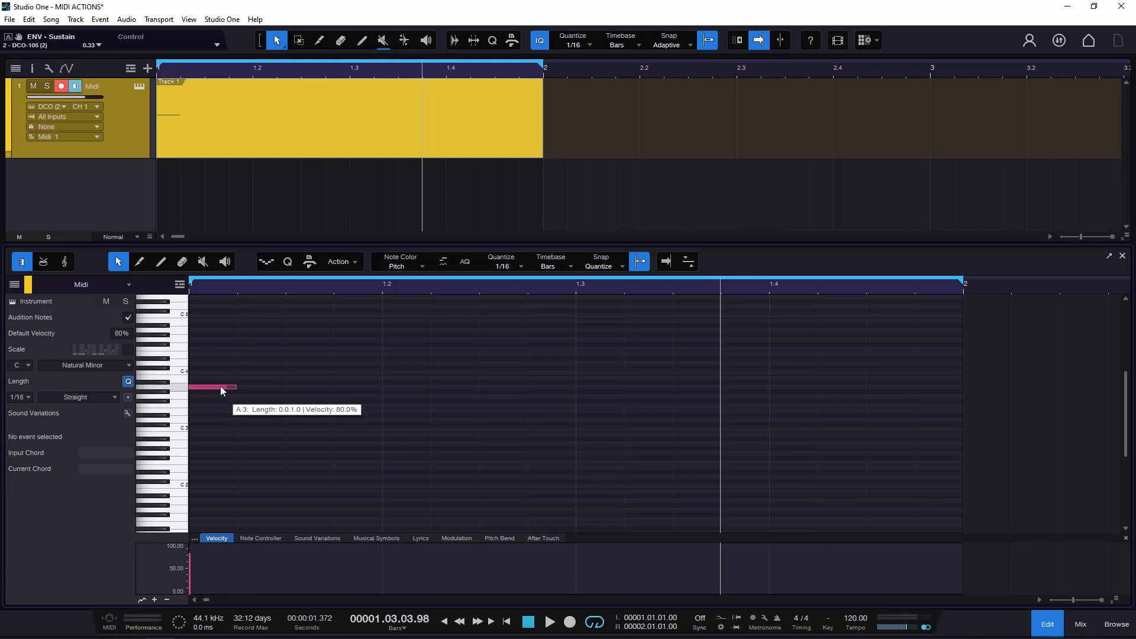
Step: Select the A3 note and fill the rest of the part with it using Repeat Notes to Part End
drag(220, 385, 232, 429)
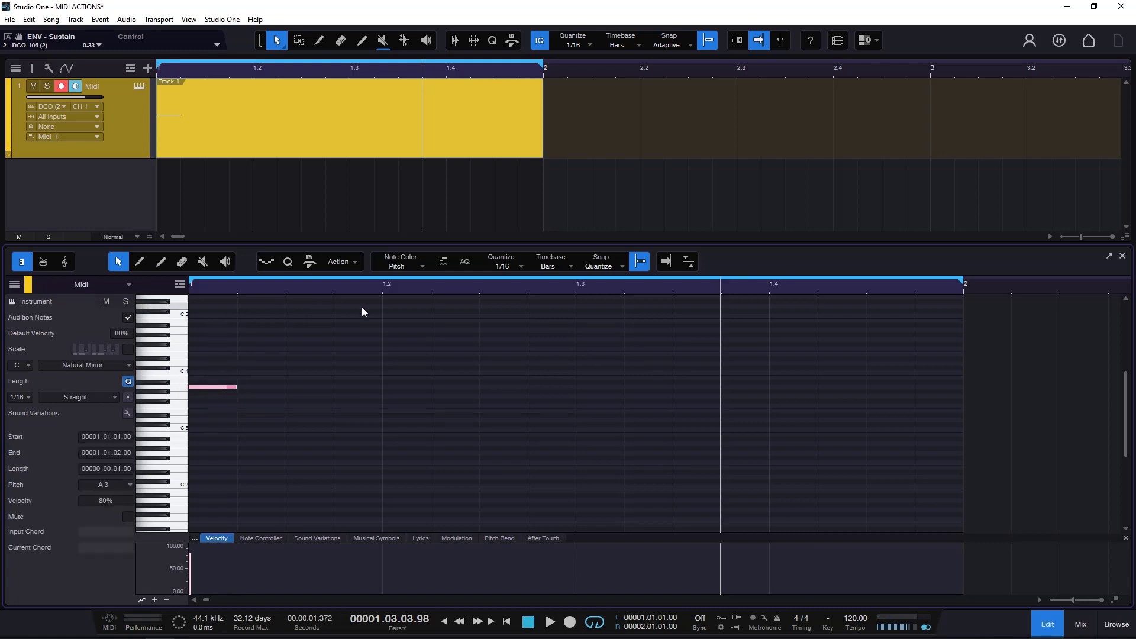
click(338, 262)
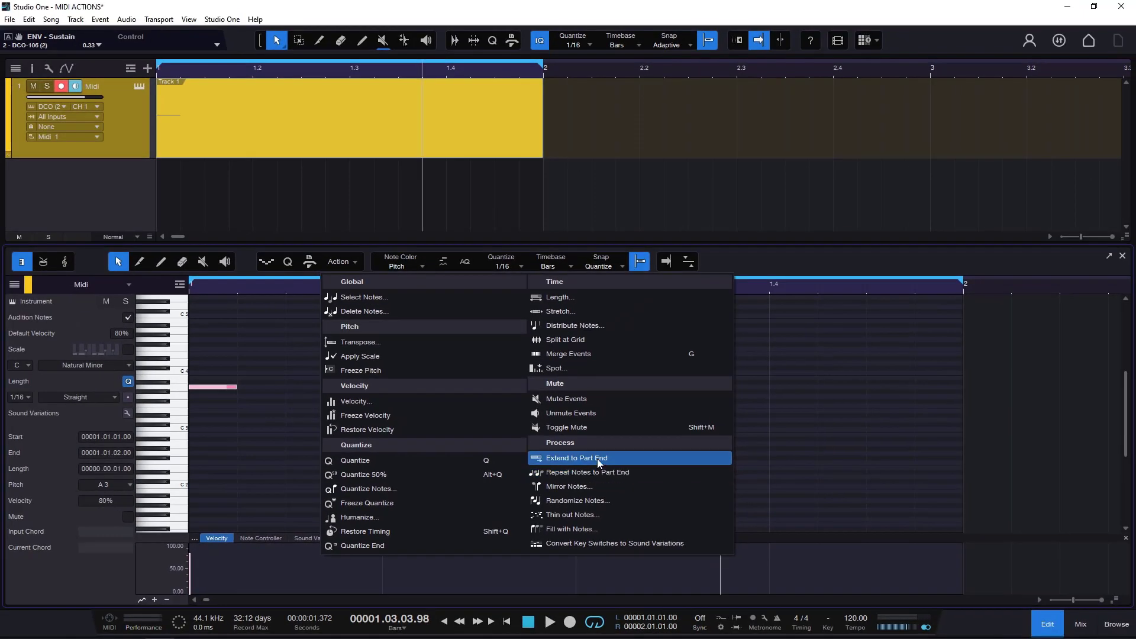
click(600, 471)
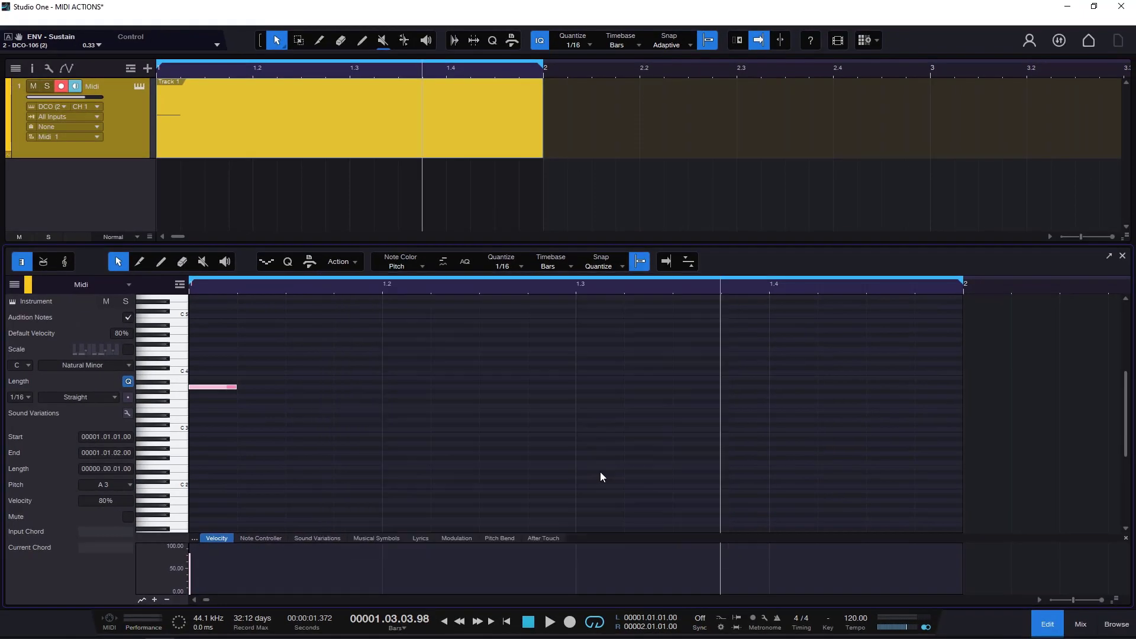
Step: Delete all the repeated A3 notes except the first one
drag(250, 349, 911, 423)
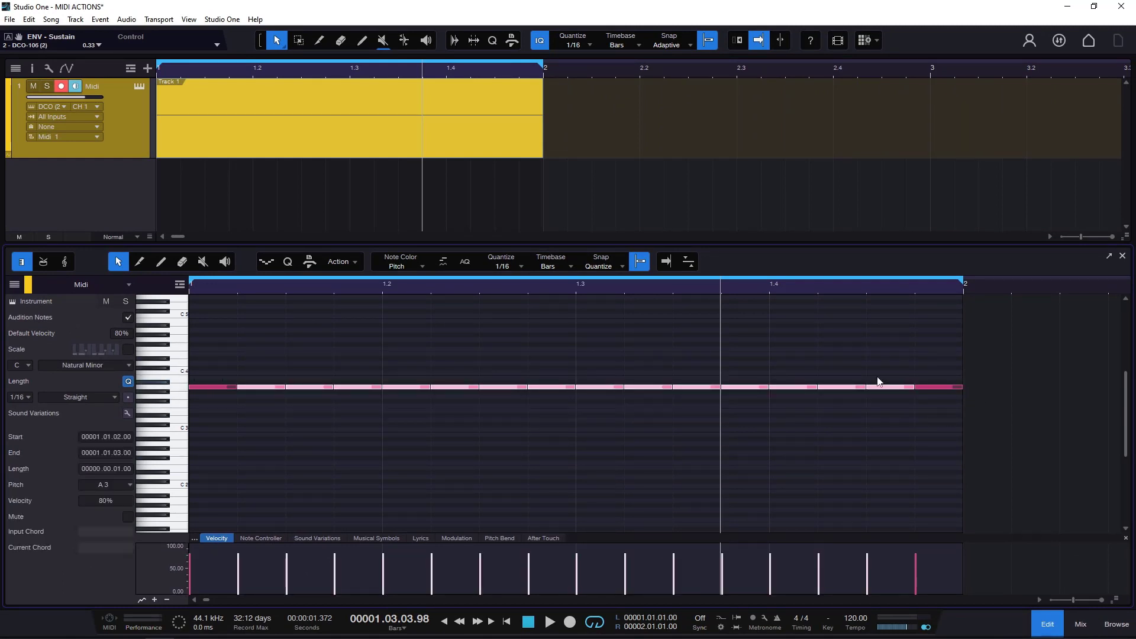
drag(253, 318, 946, 485)
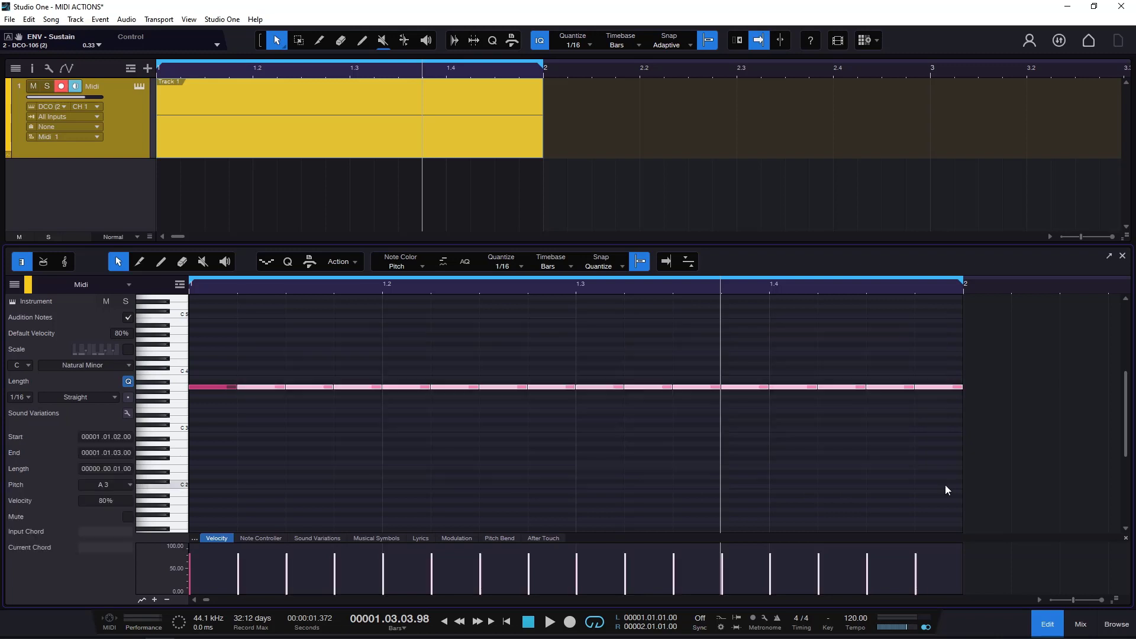
key(Delete)
Step: Select the first A3 note and duplicate it repeatedly until the copies fill bar 1
drag(215, 356, 222, 403)
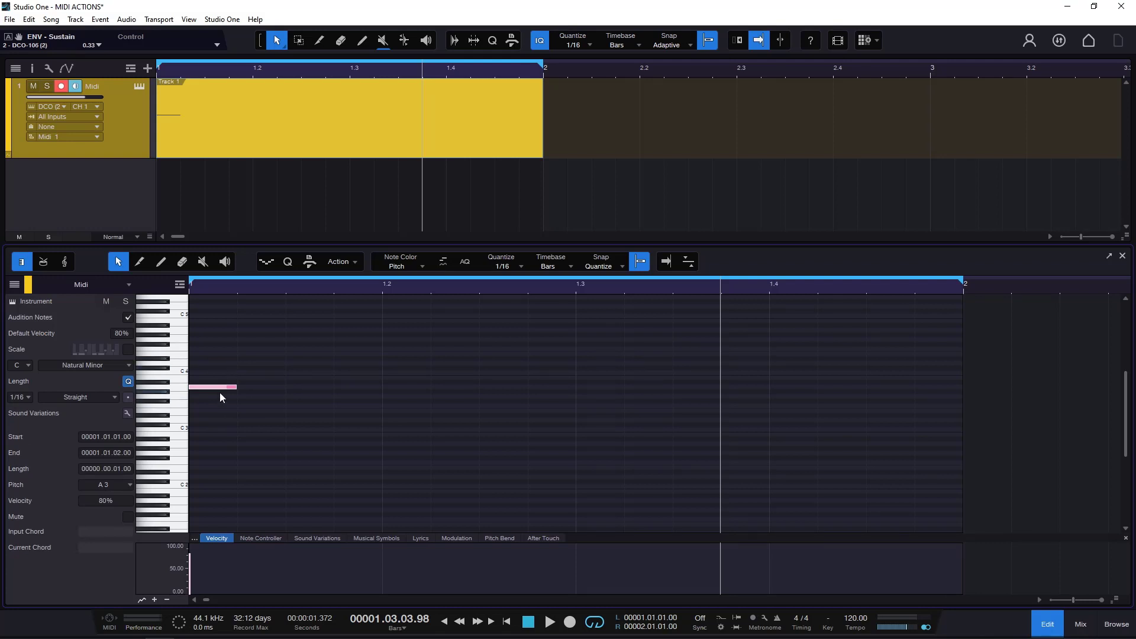
key(d)
key(d)
key(d)
key(d)
key(d)
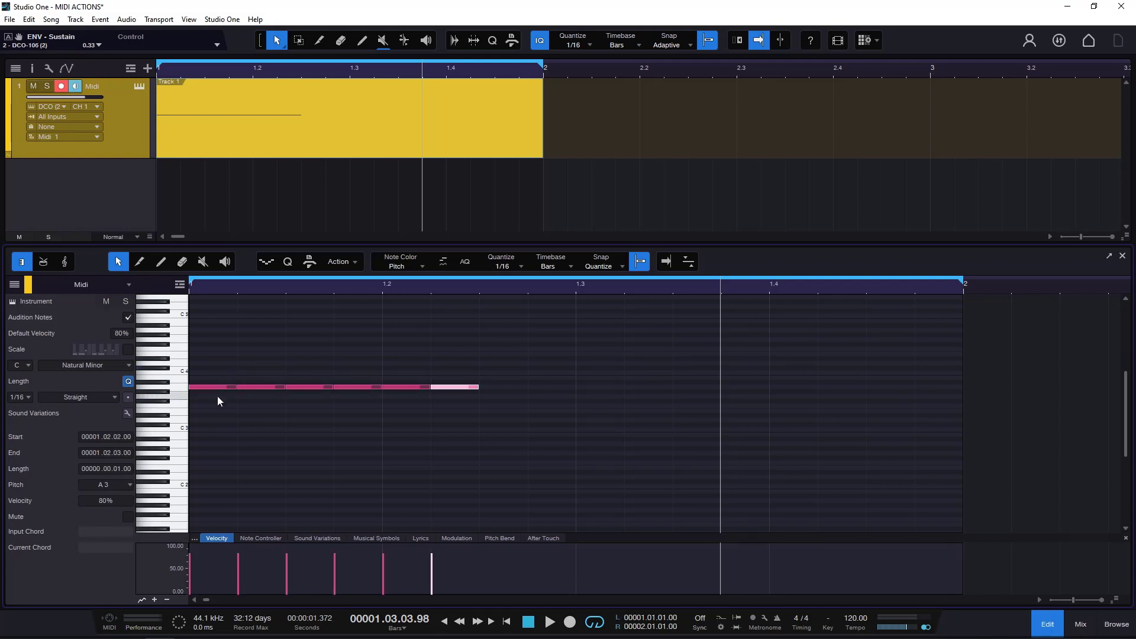
key(d)
key(d)
key(d)
key(d)
key(d)
key(d)
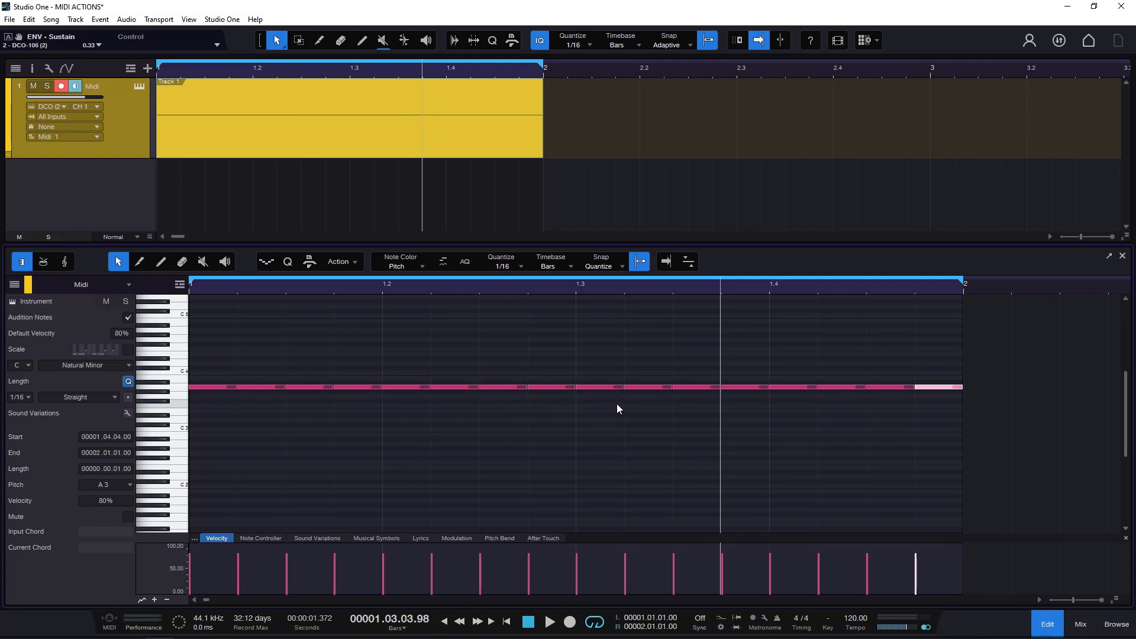
Step: Delete the duplicated A3 notes, keeping only the one at the start of bar 1
drag(962, 356, 264, 428)
key(Delete)
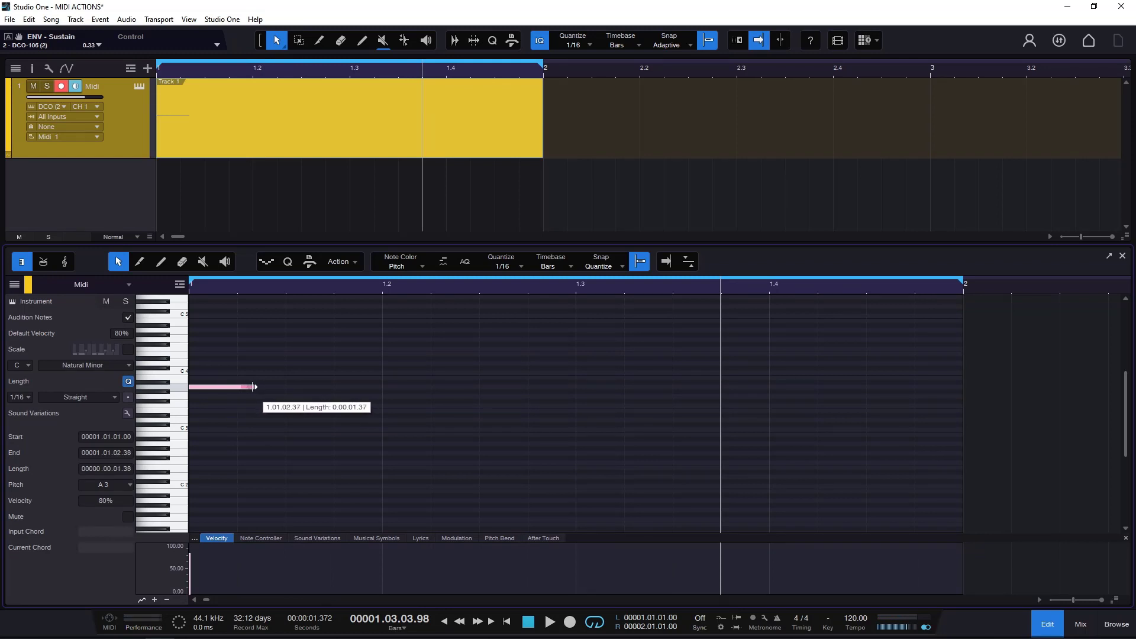
Step: Fill the rest of the part with the shortened A3 note using Repeat Notes to Part End, and check the copies by selecting a few
click(349, 261)
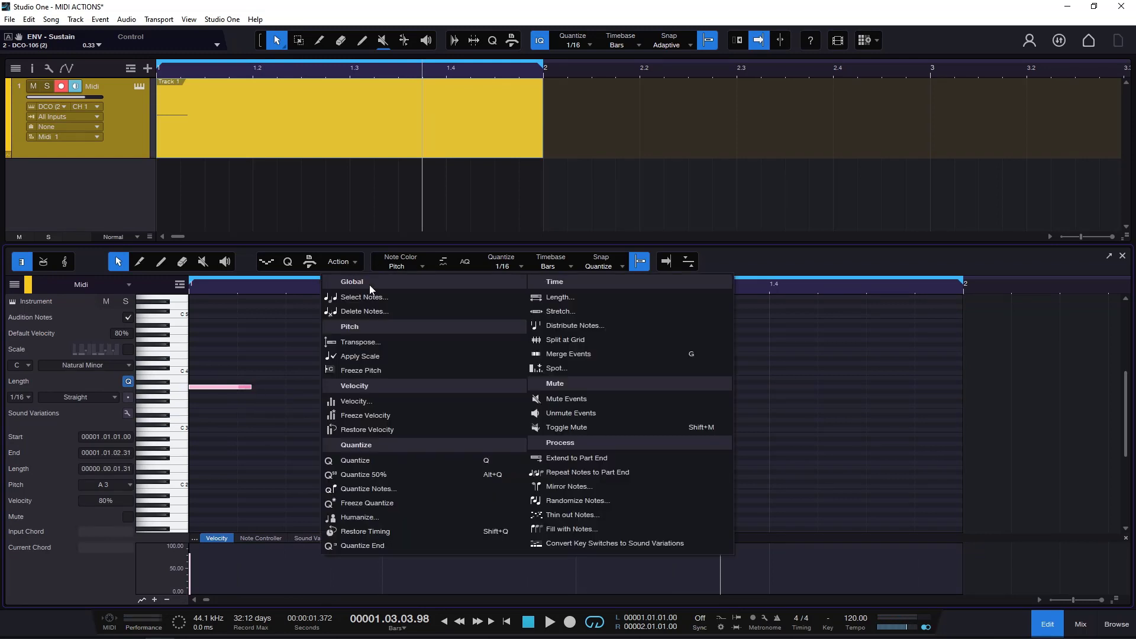
click(620, 473)
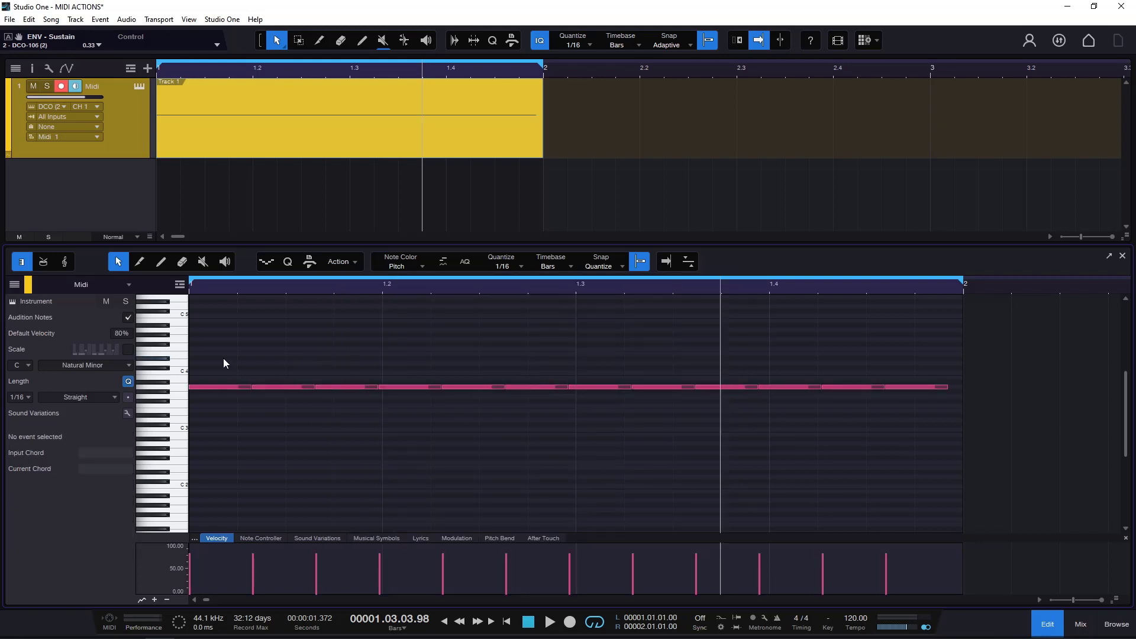
click(284, 387)
drag(337, 372, 394, 362)
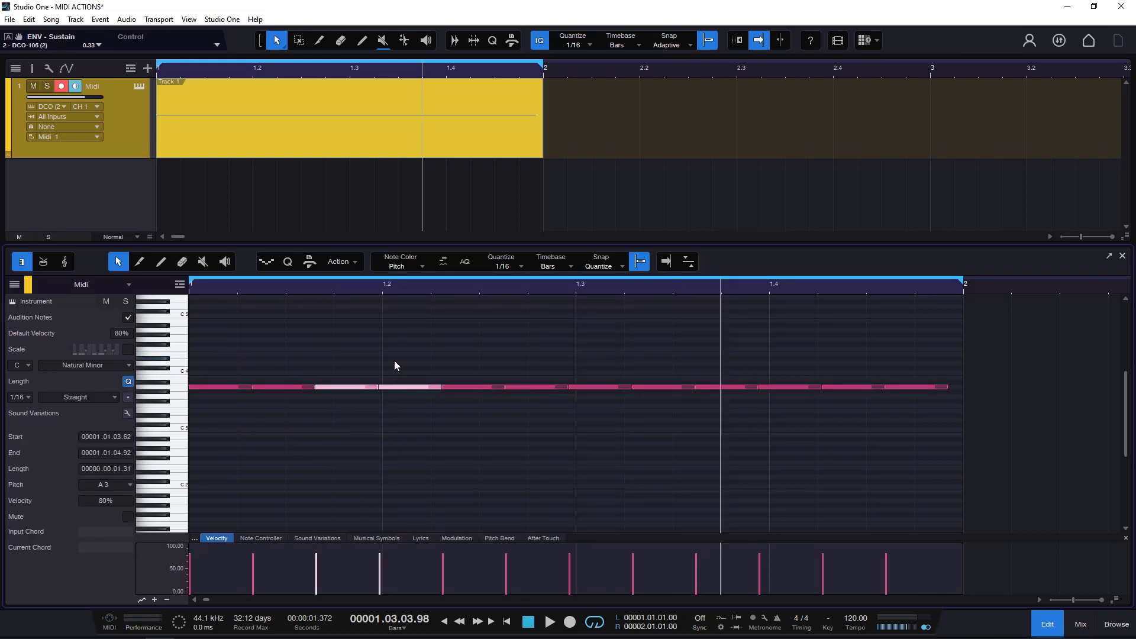
click(534, 381)
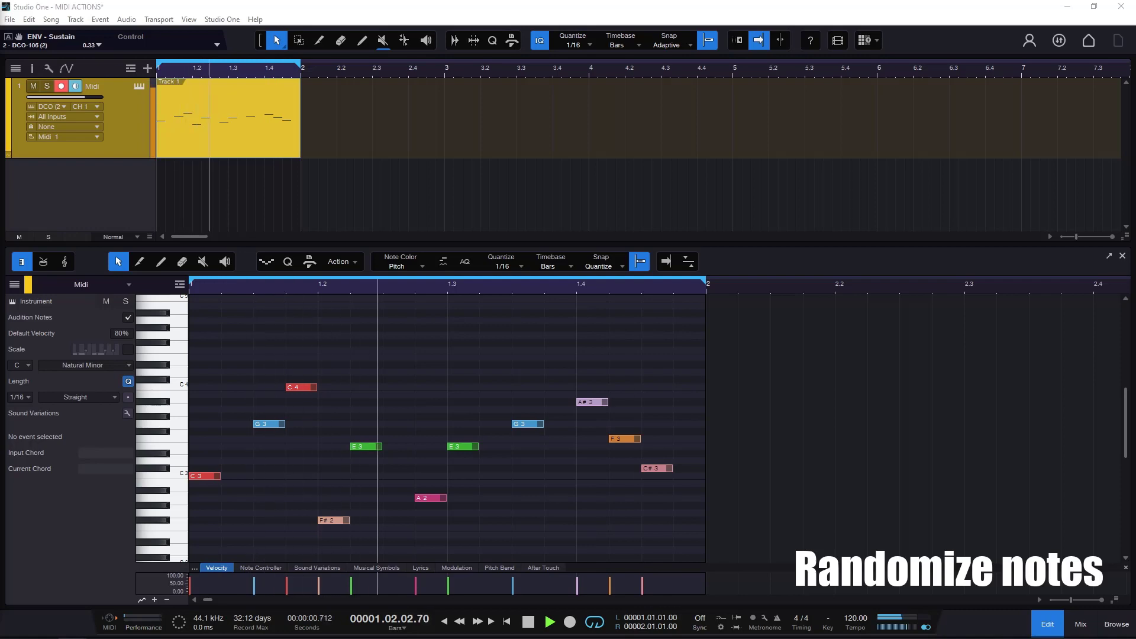
Step: Open Randomize Notes for the part and move its dialog clear of the notes
click(346, 267)
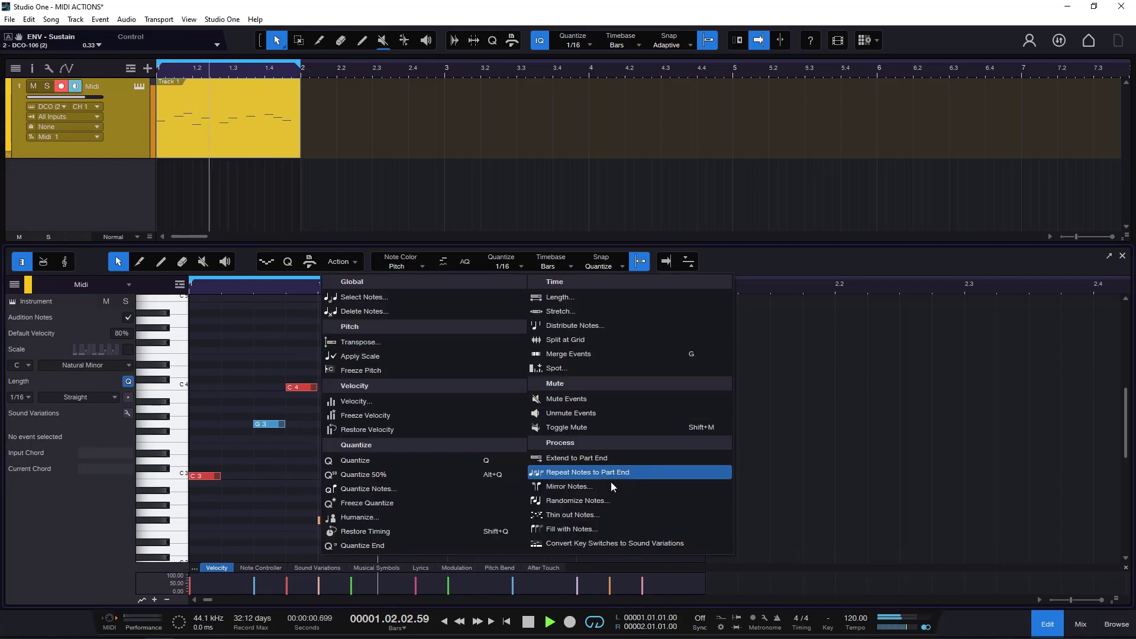
click(608, 501)
drag(574, 189, 835, 275)
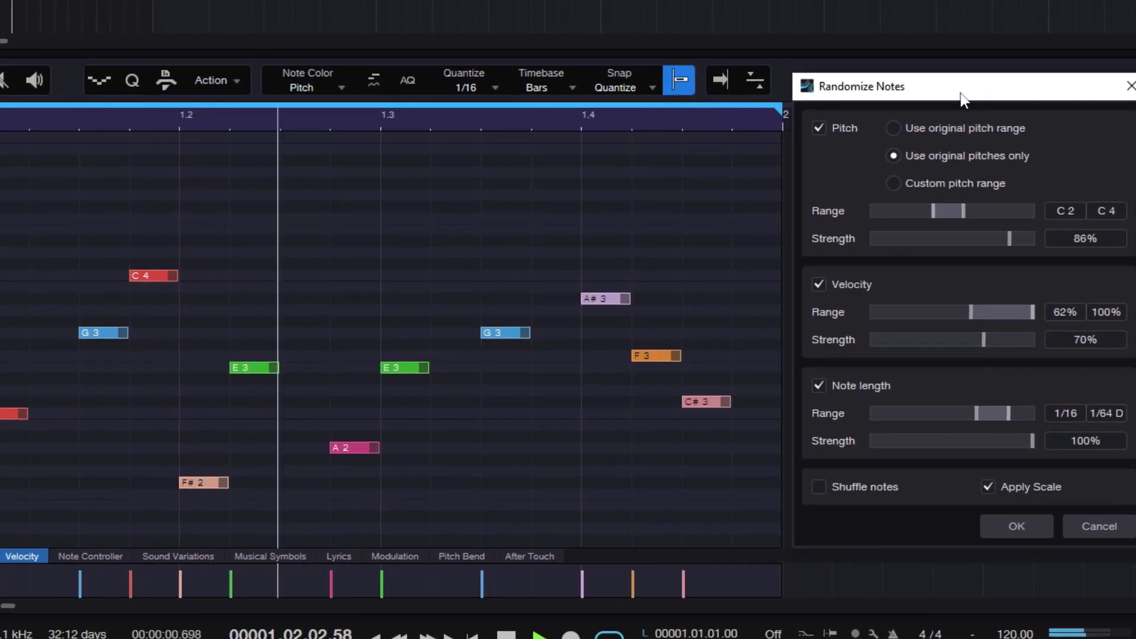
drag(894, 92, 885, 125)
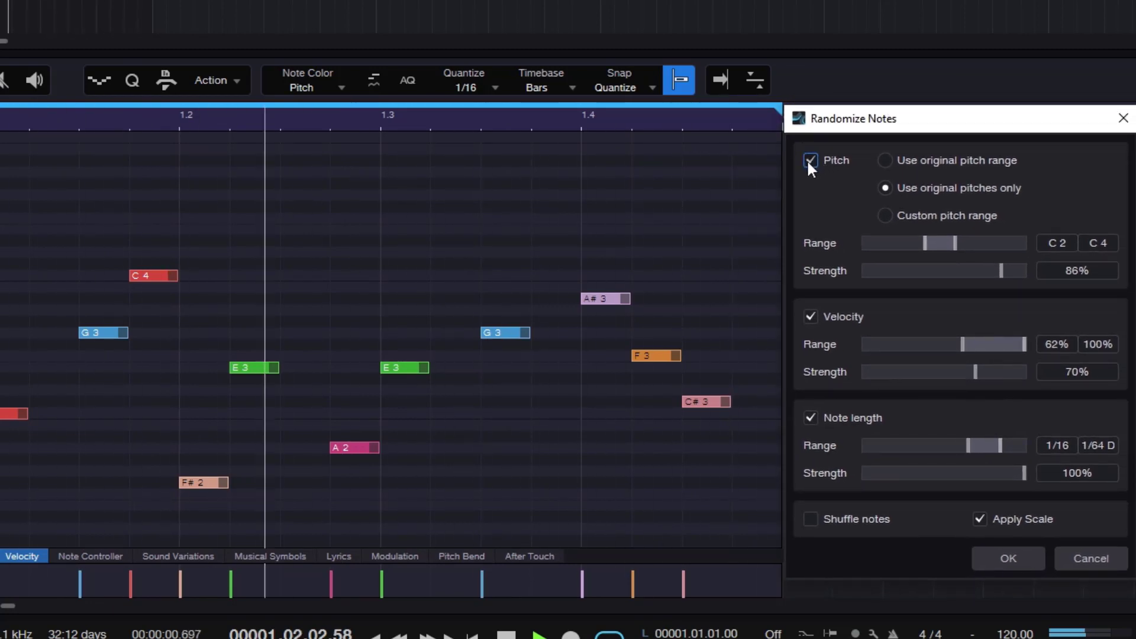
Step: Switch velocity and note length randomization off and back on in the Randomize Notes options
click(810, 318)
click(810, 317)
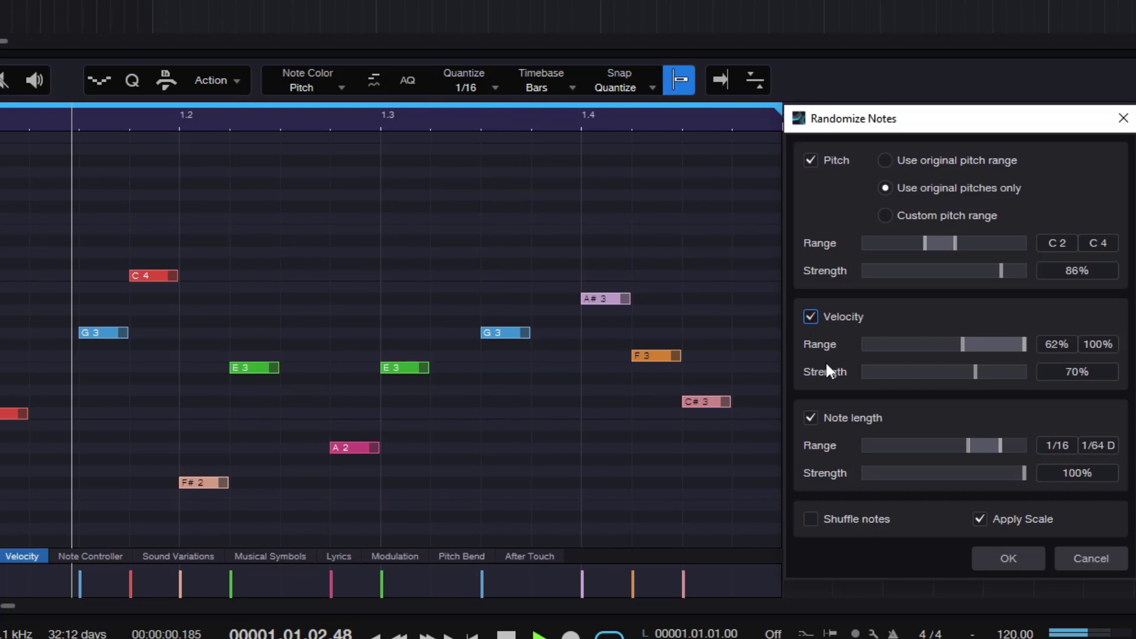
click(811, 417)
click(810, 418)
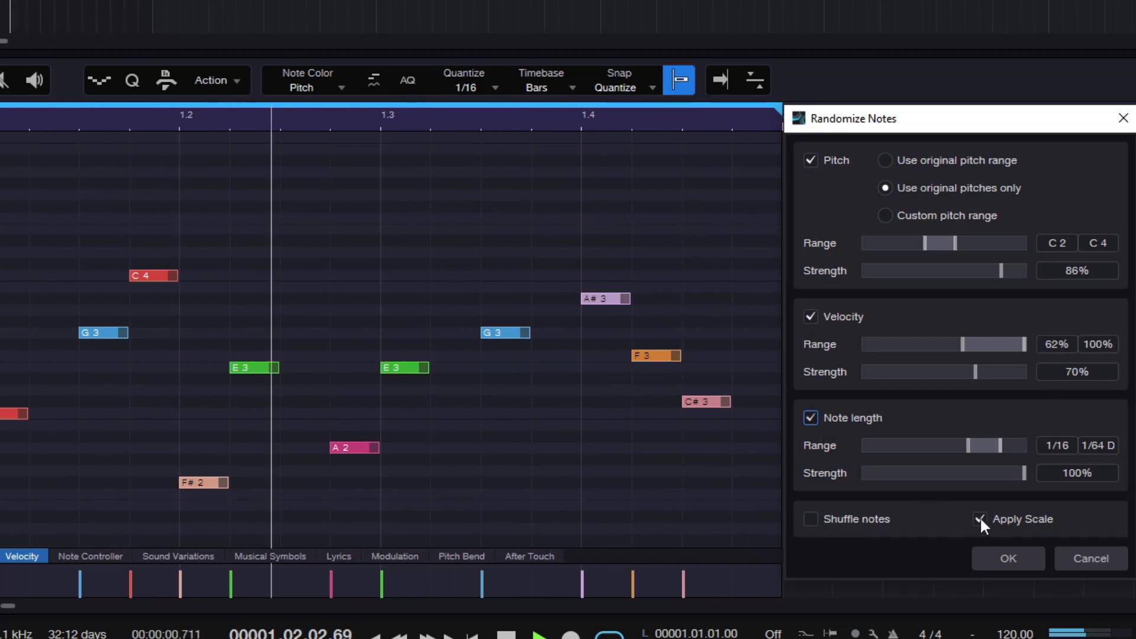
Step: Randomize only the pitches within the original pitch range, with velocity, note length and Apply Scale turned off
click(980, 518)
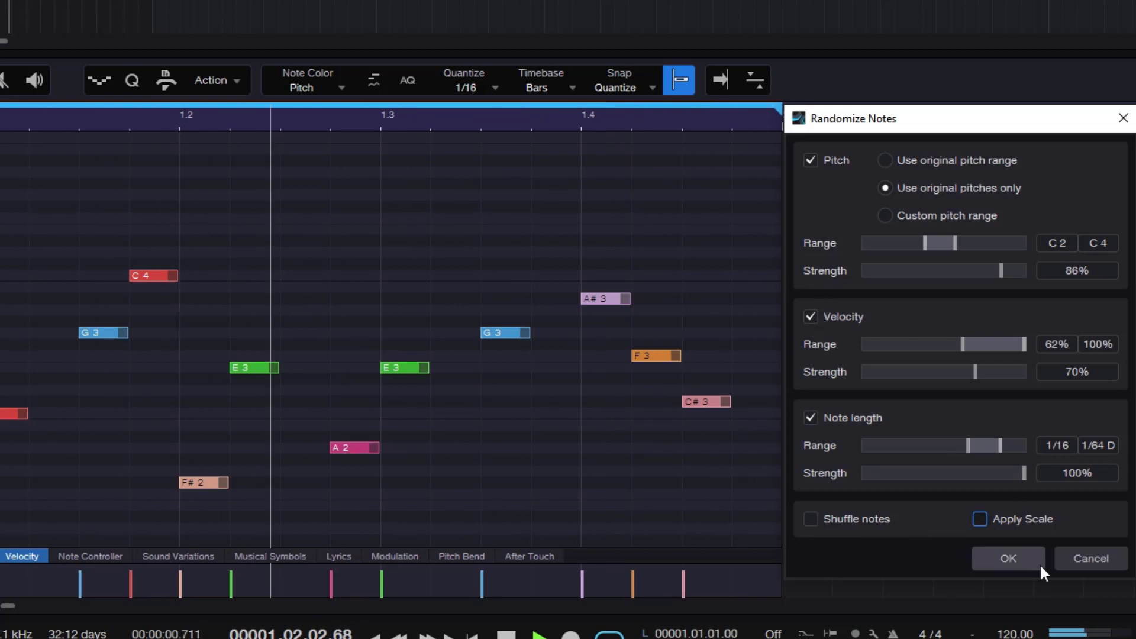
click(811, 417)
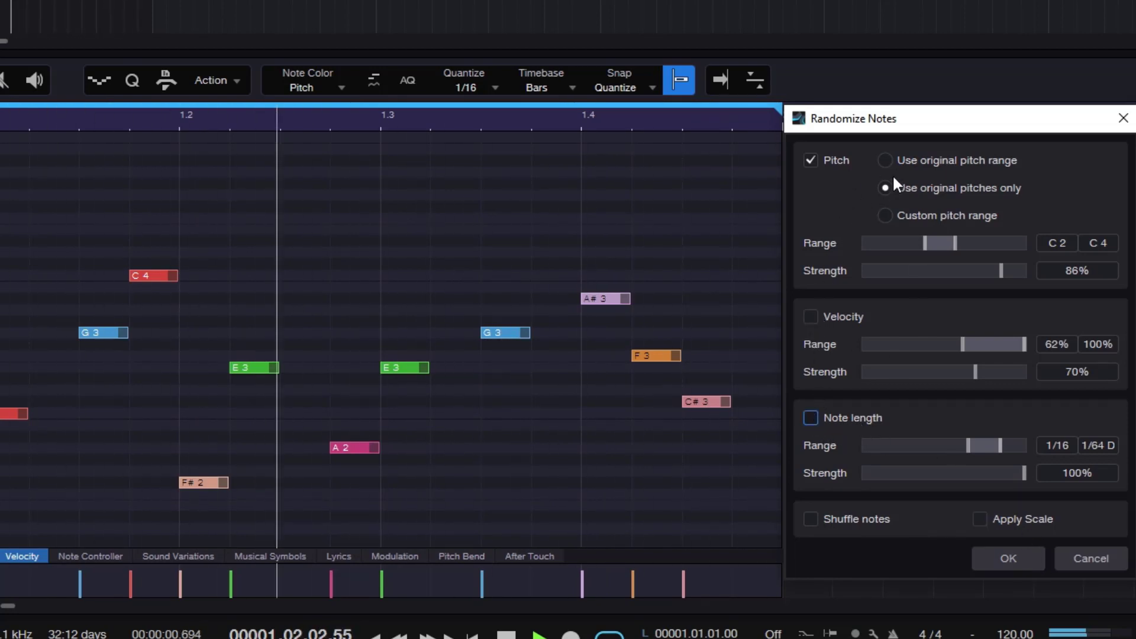
click(882, 161)
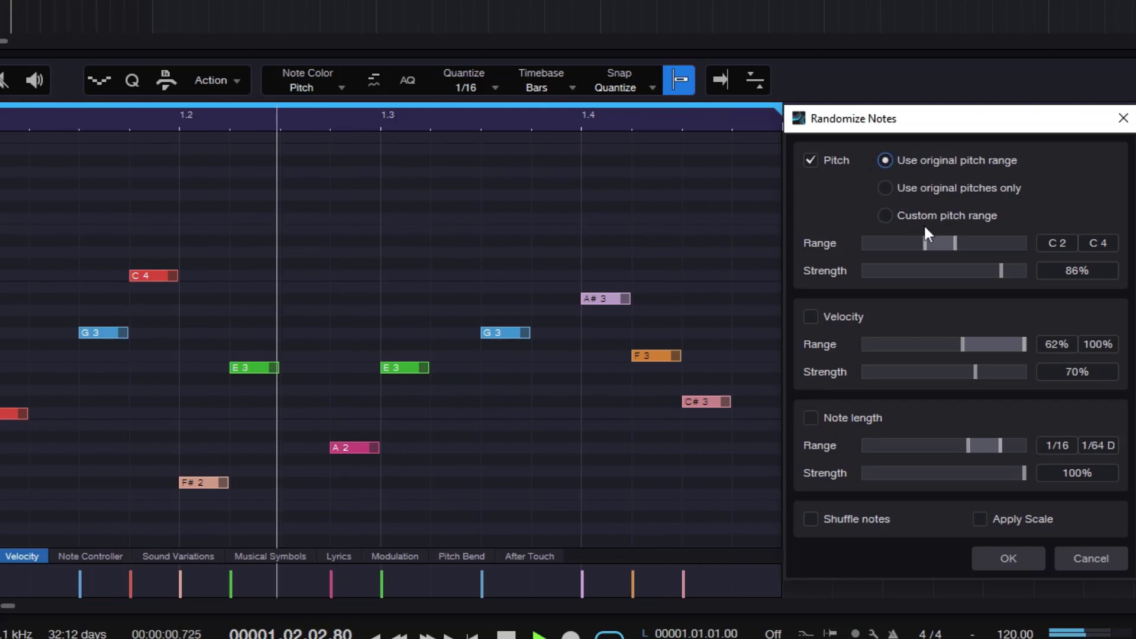
click(1012, 557)
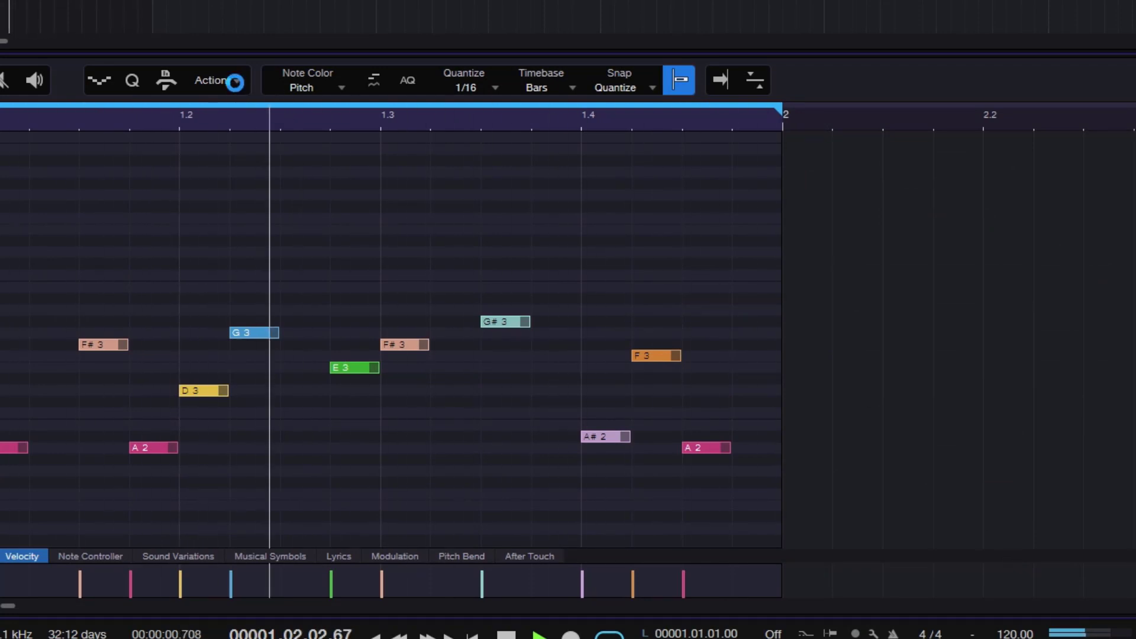
Step: Reopen Randomize Notes clear of the notes and exclude velocity and note length from the randomization
click(234, 81)
click(1020, 332)
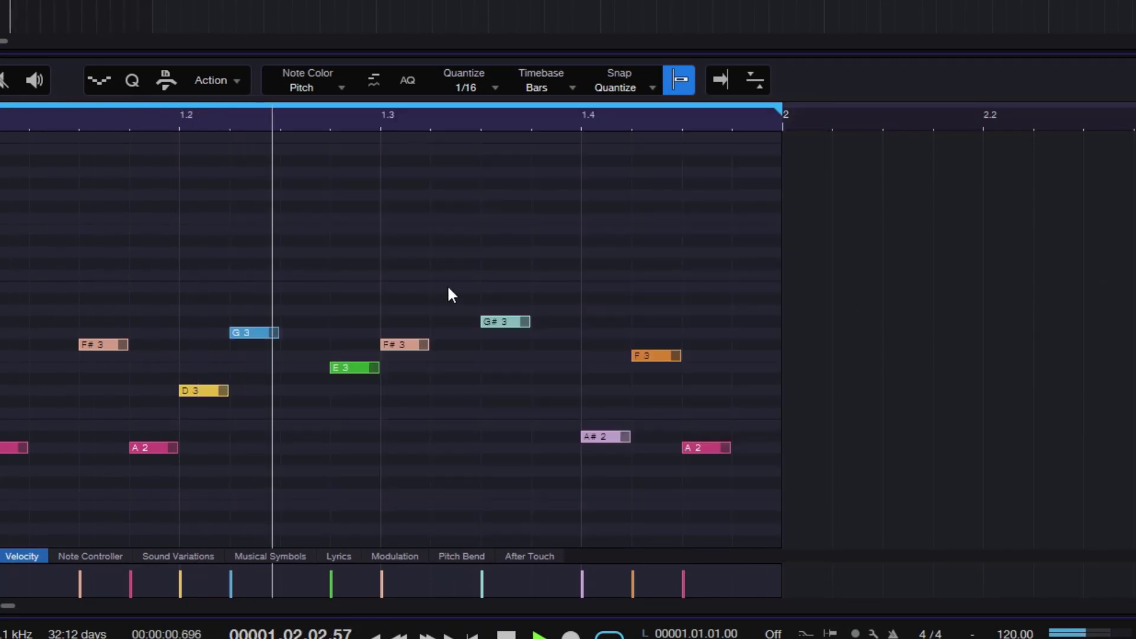
click(236, 80)
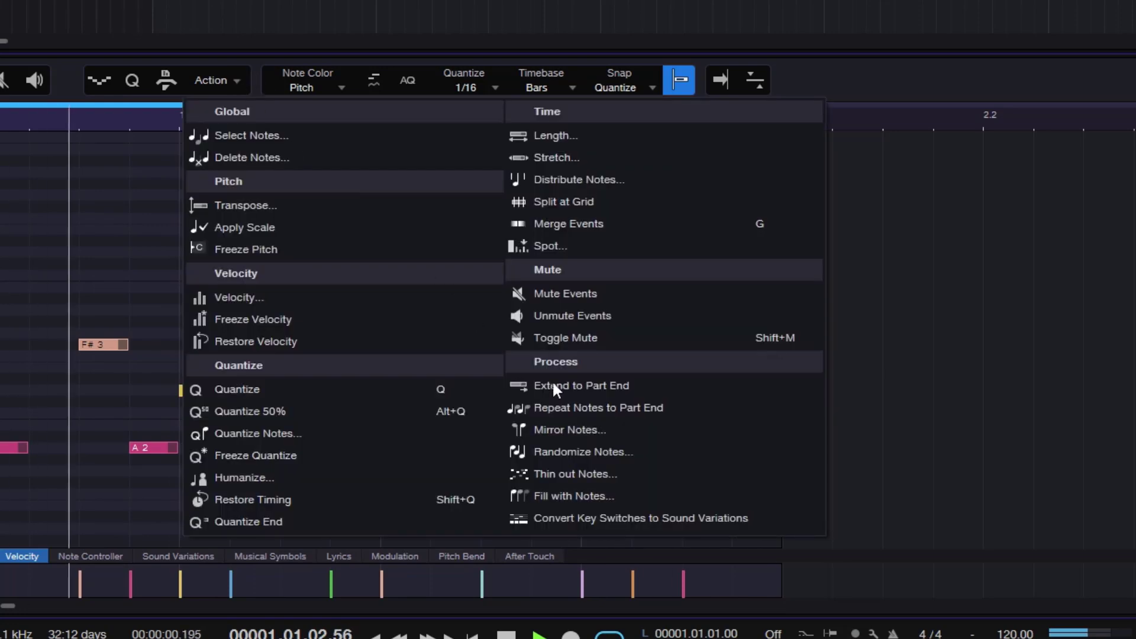
click(622, 456)
drag(594, 9, 941, 85)
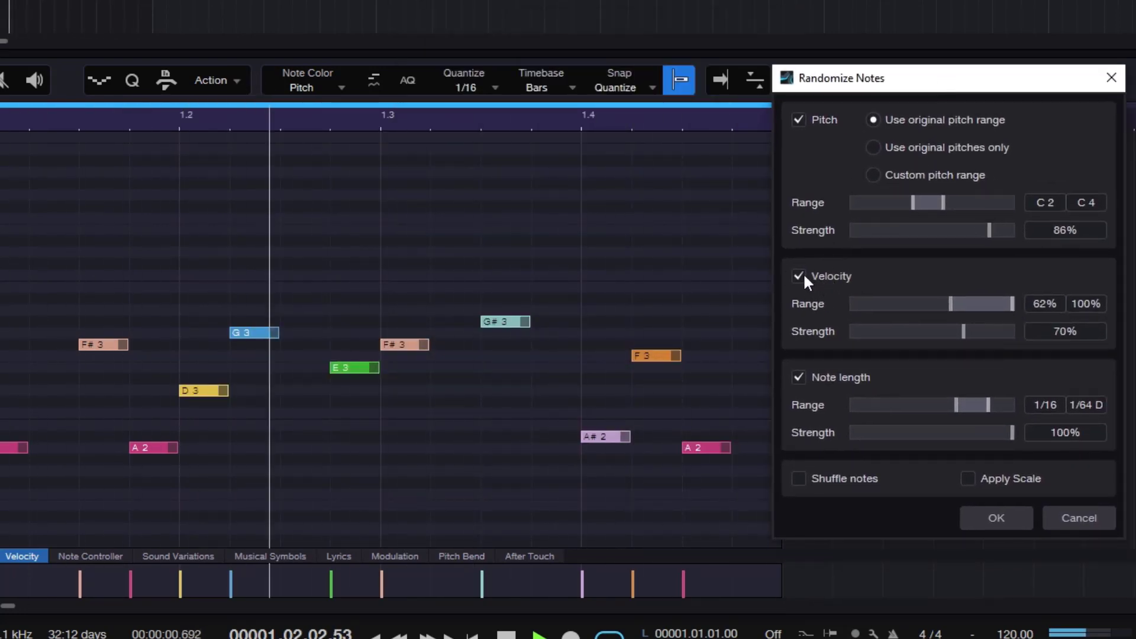
click(803, 275)
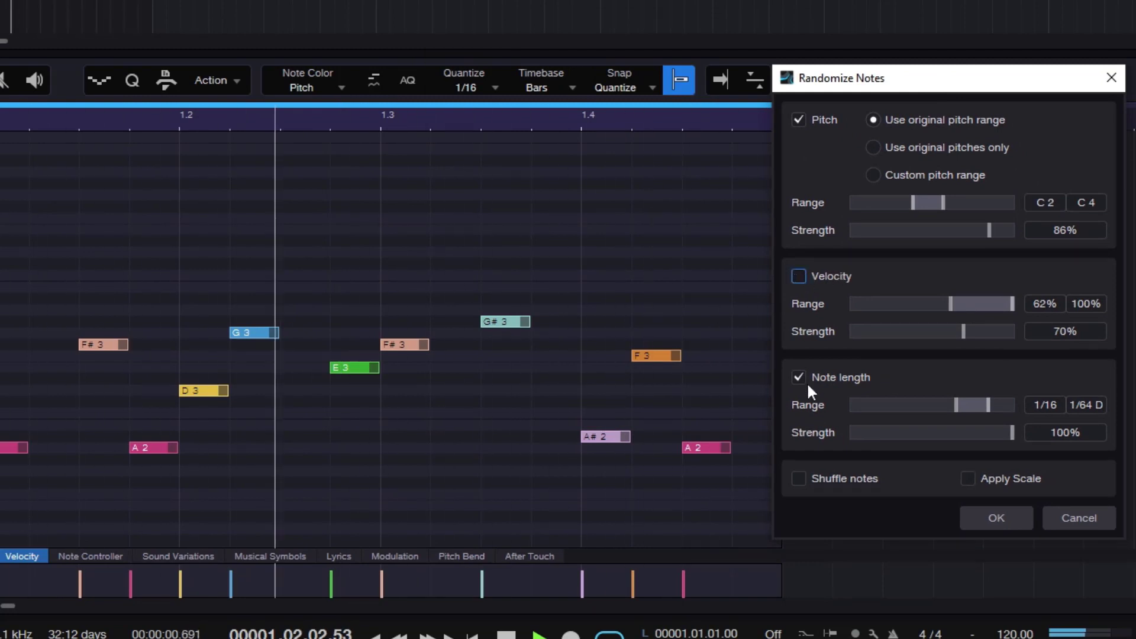
click(799, 378)
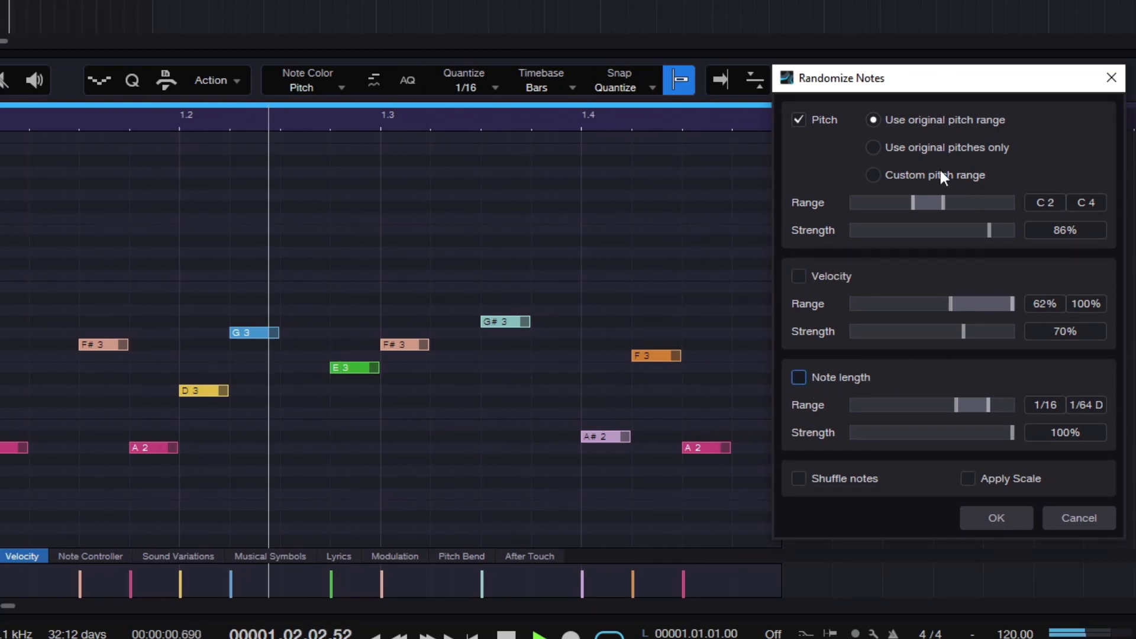
Step: Randomize the pitches within a custom pitch range from C 2 to G 2
click(881, 149)
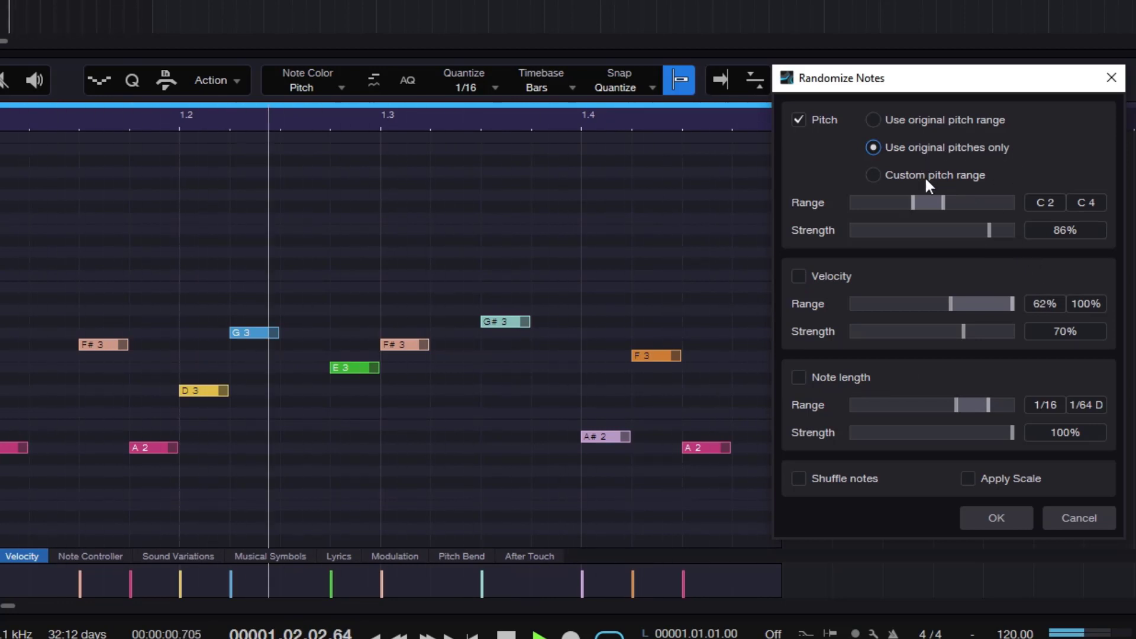
click(900, 173)
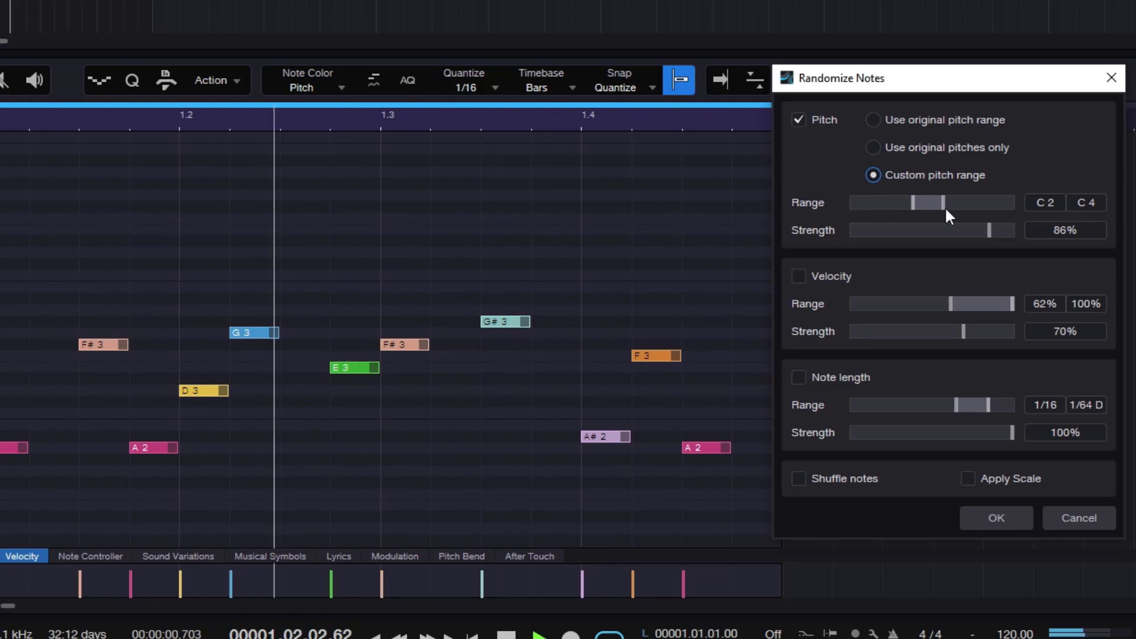
drag(946, 207, 899, 212)
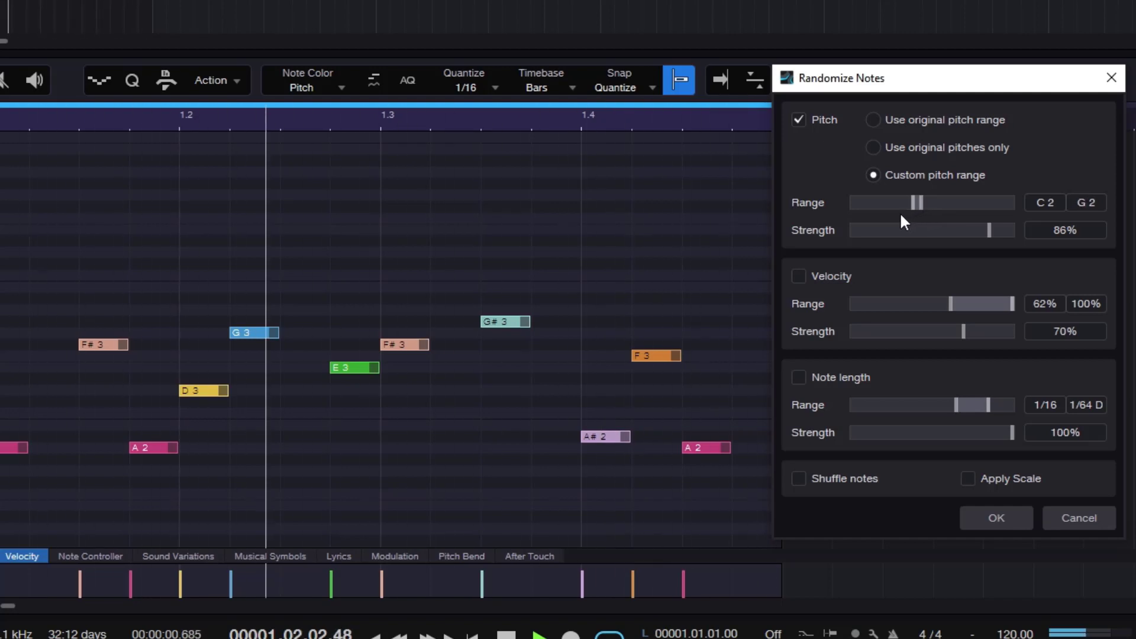
click(989, 524)
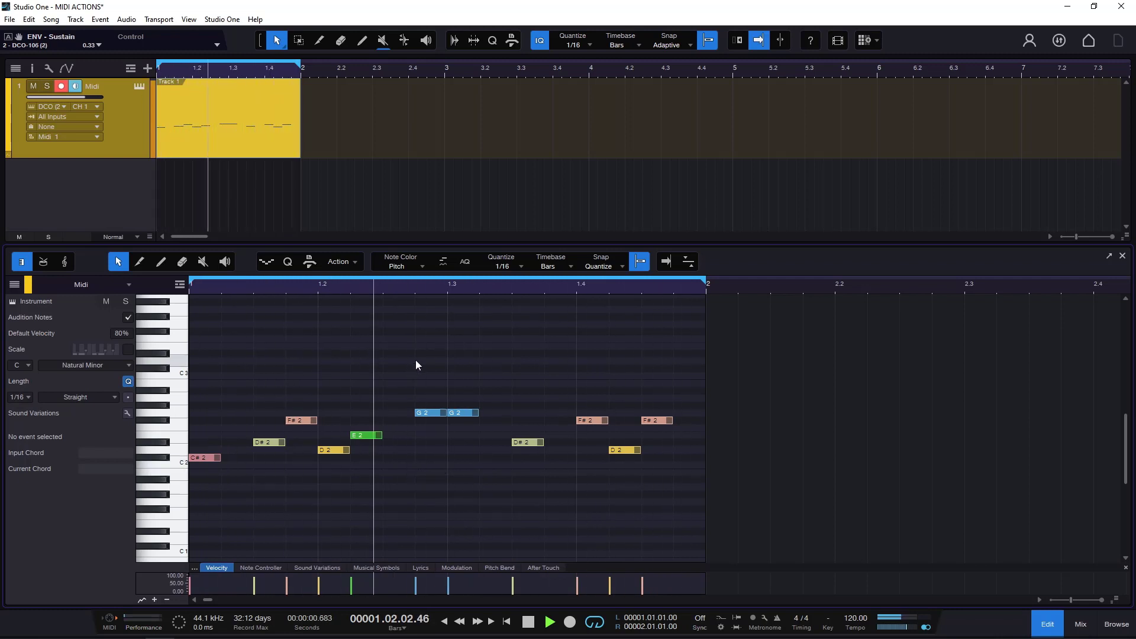
Step: Undo the last randomization and rerun Randomize Notes with a custom C 2 to B 3 range, velocity and note length included, and Apply Scale on
click(354, 262)
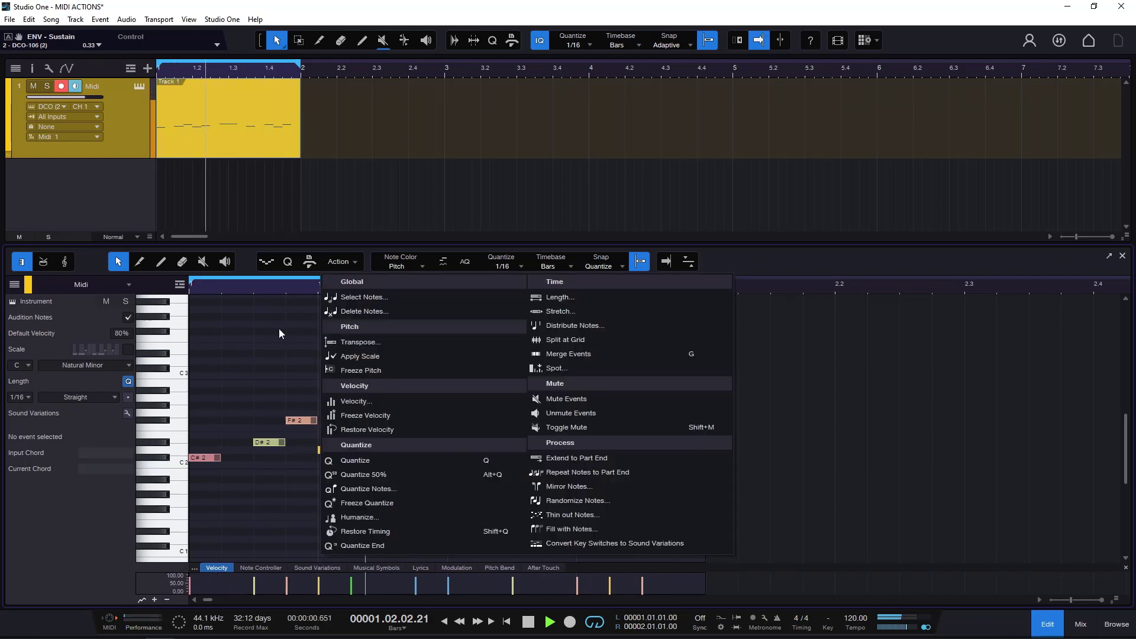
click(373, 364)
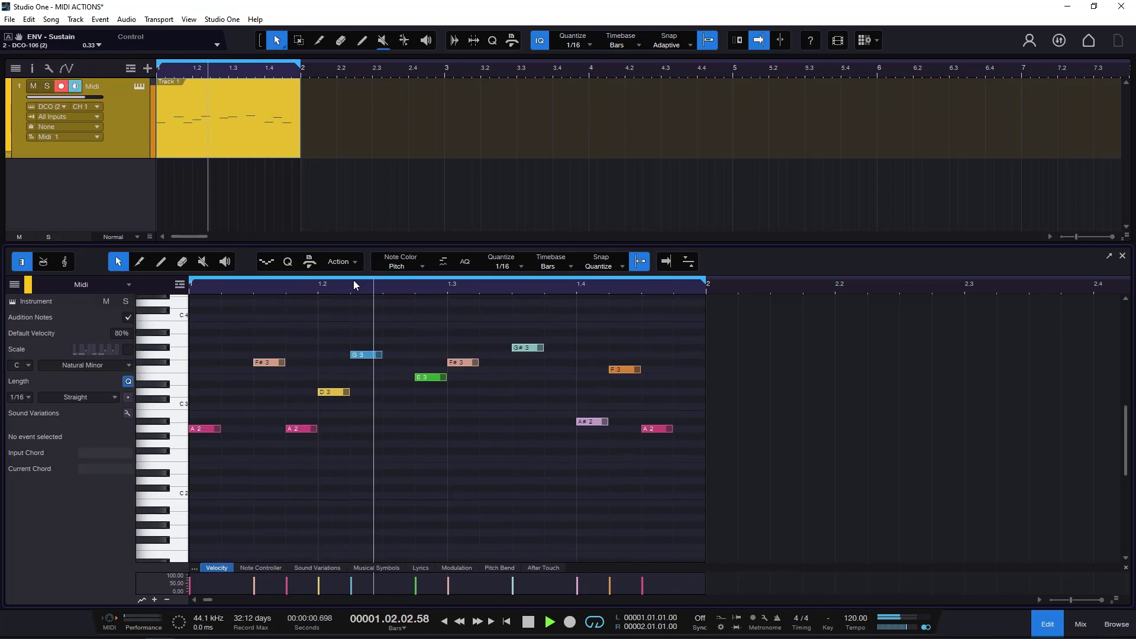
click(355, 262)
click(568, 500)
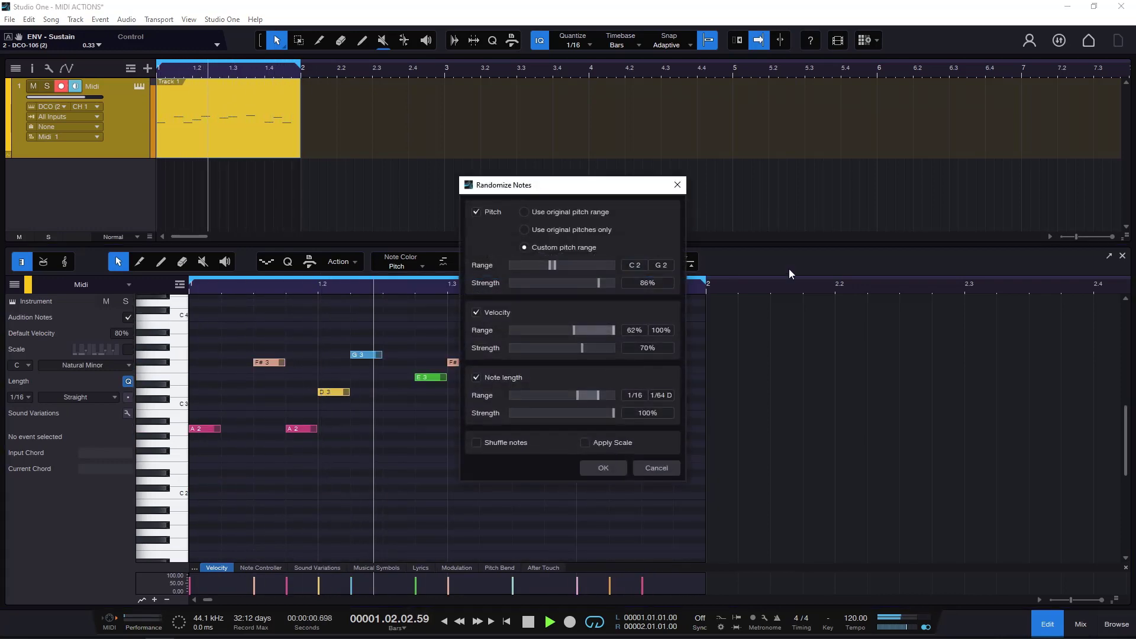
drag(604, 186, 865, 242)
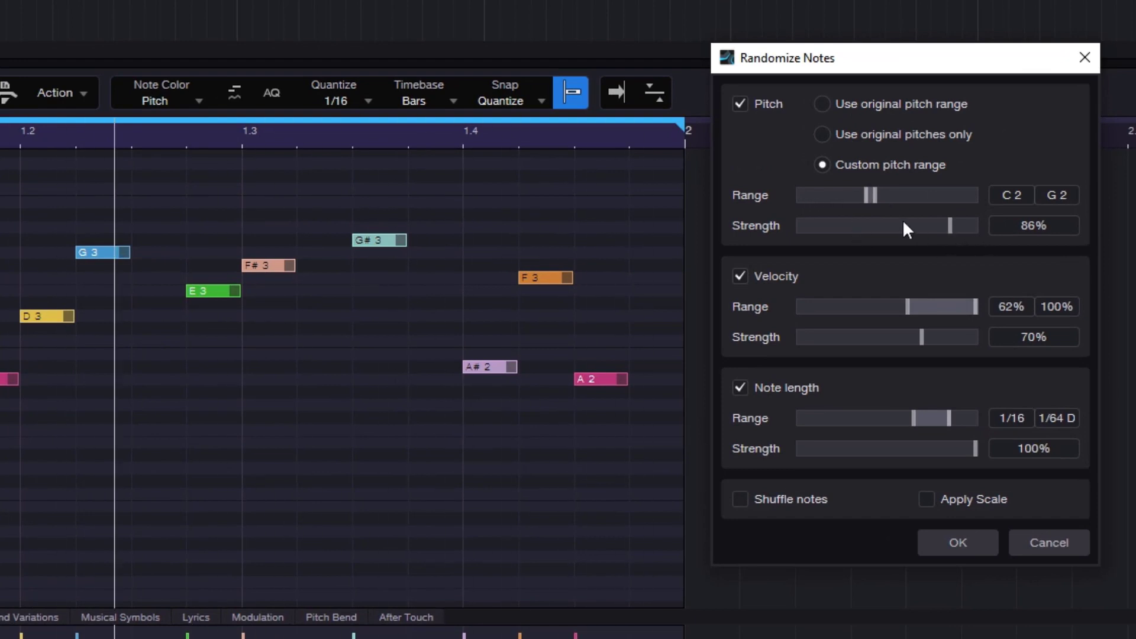
drag(875, 196, 897, 198)
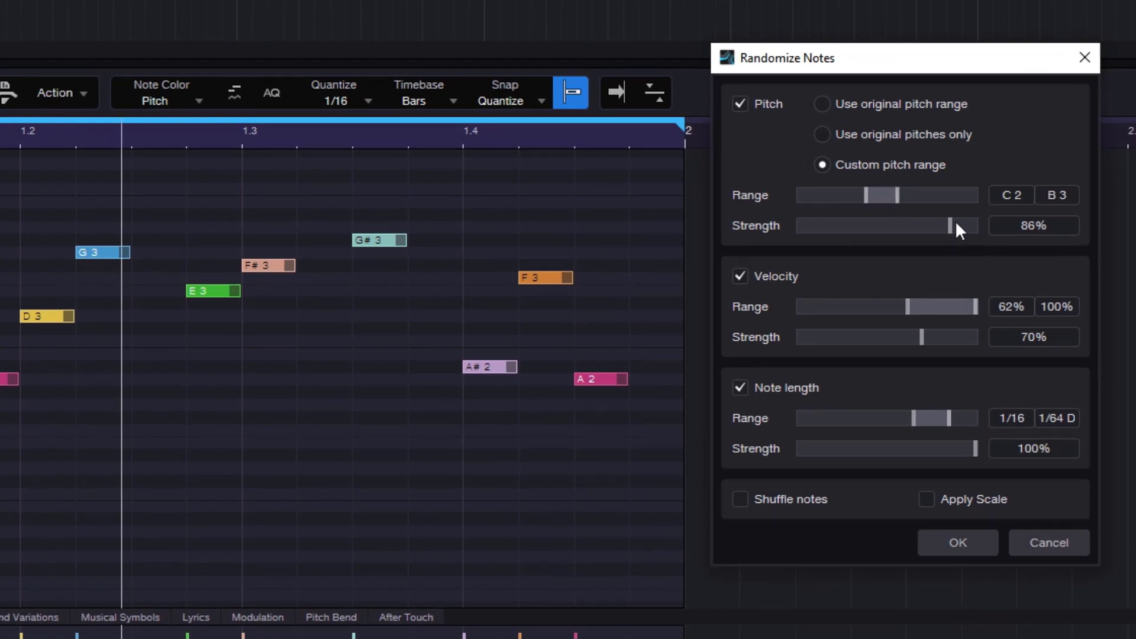
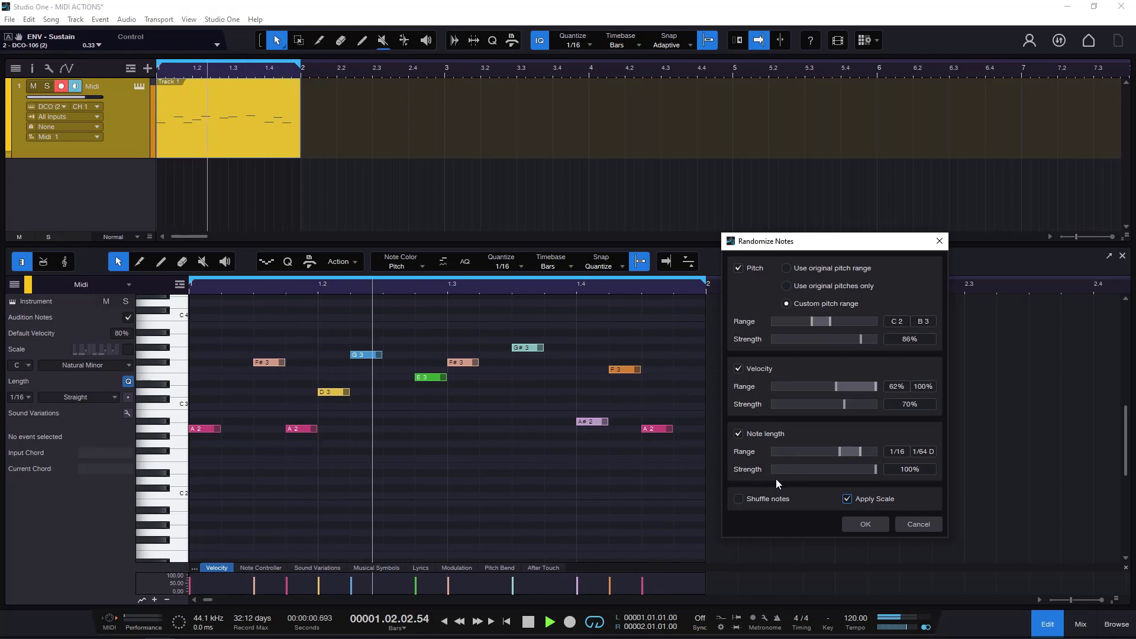
click(865, 525)
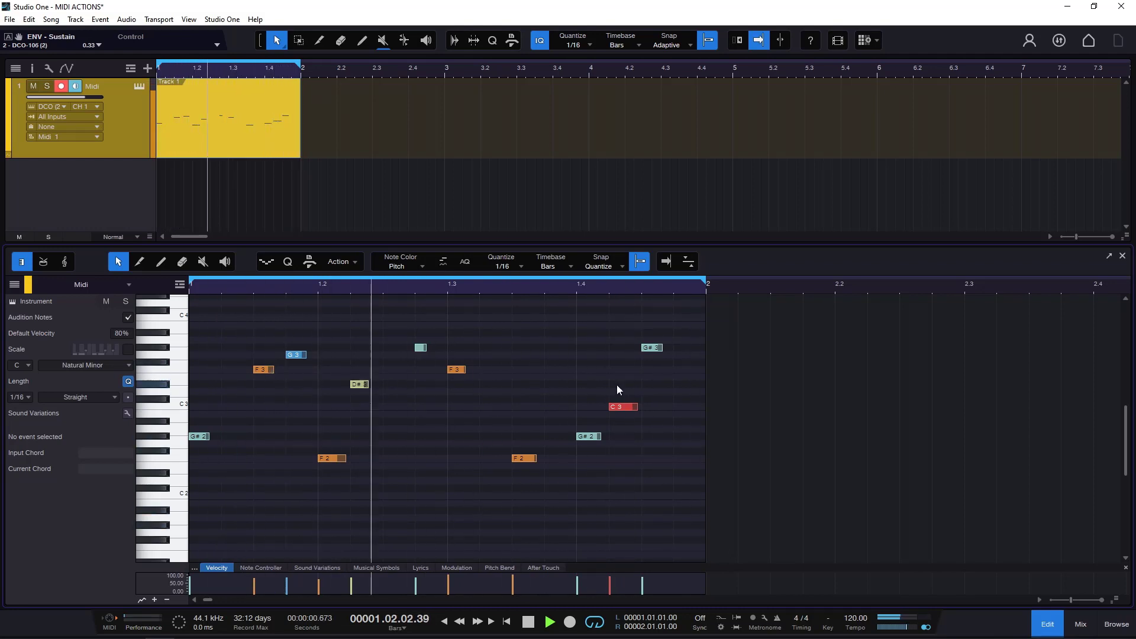
Step: Randomize the notes once more with the same pitch, velocity, note length and Apply Scale settings
click(354, 261)
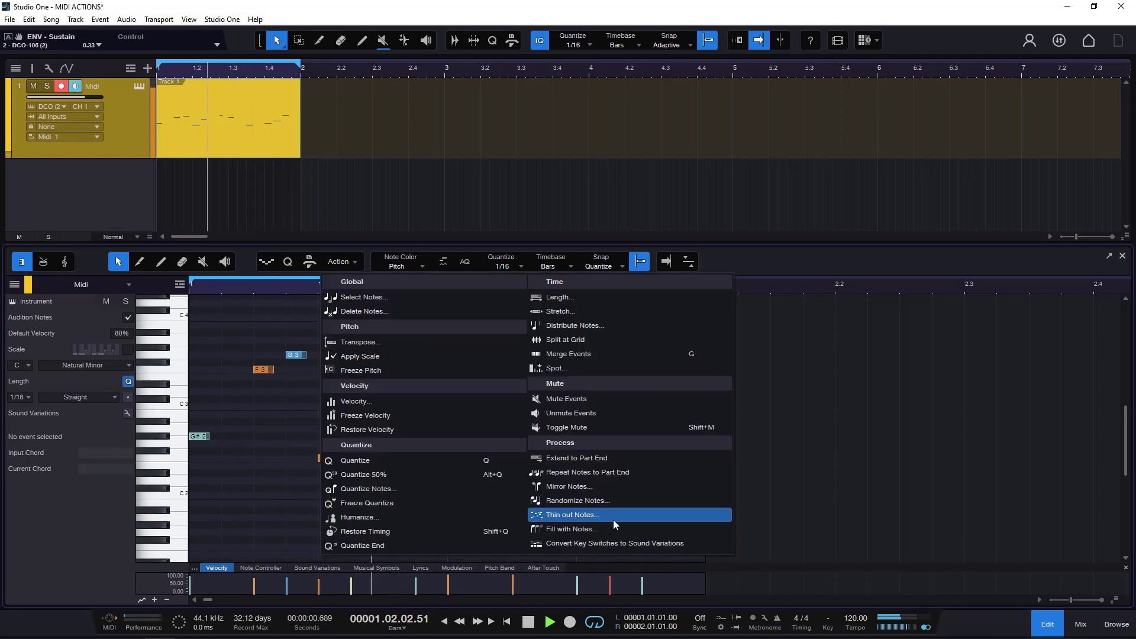
click(599, 501)
drag(580, 197, 828, 272)
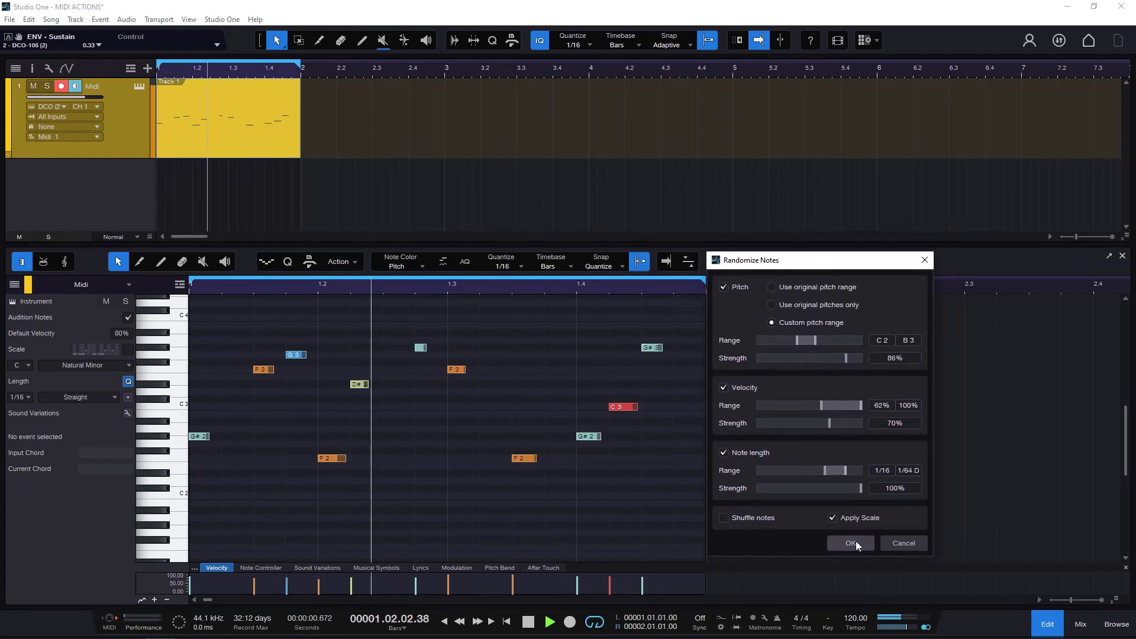
click(854, 543)
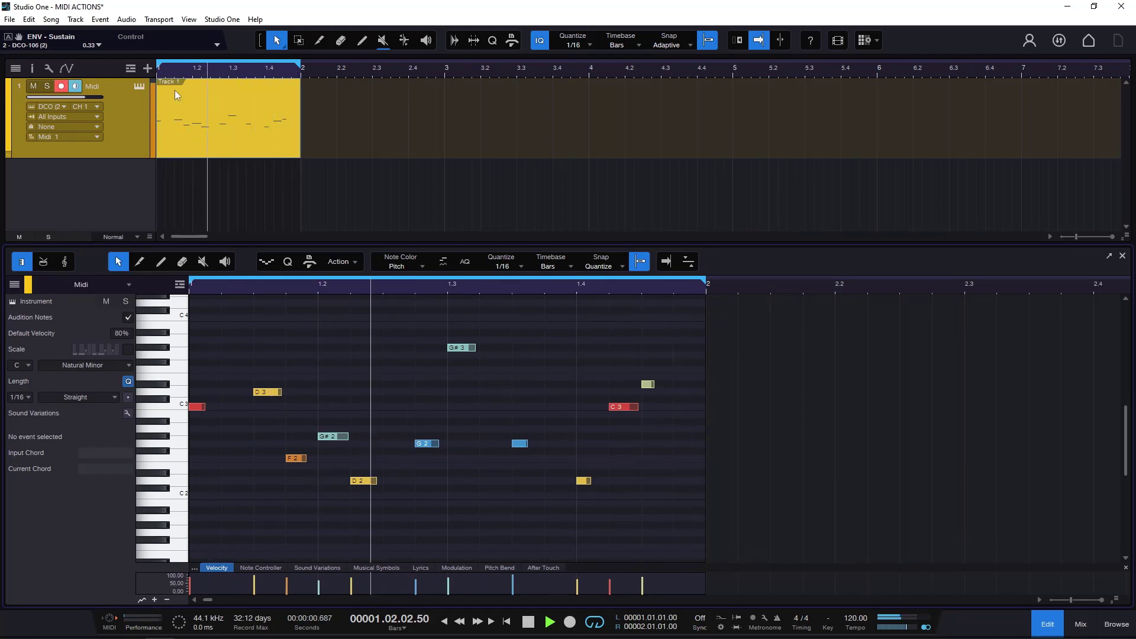
Step: Undo the last randomization and restart playback on the part's row of C 3 notes
click(529, 622)
key(ctrl+z)
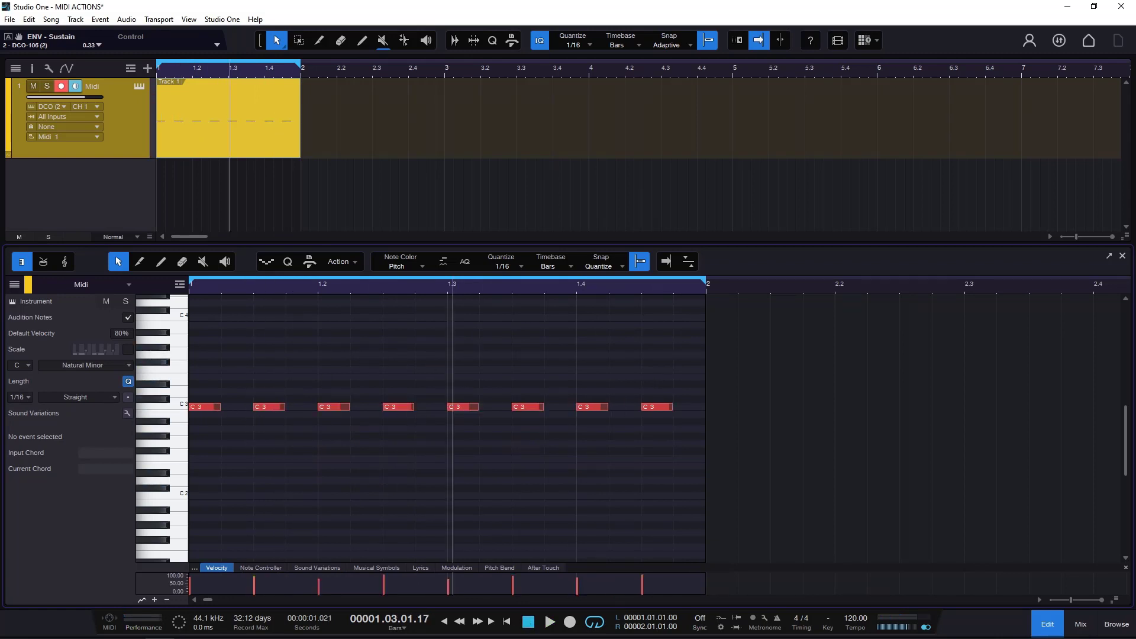
key(space)
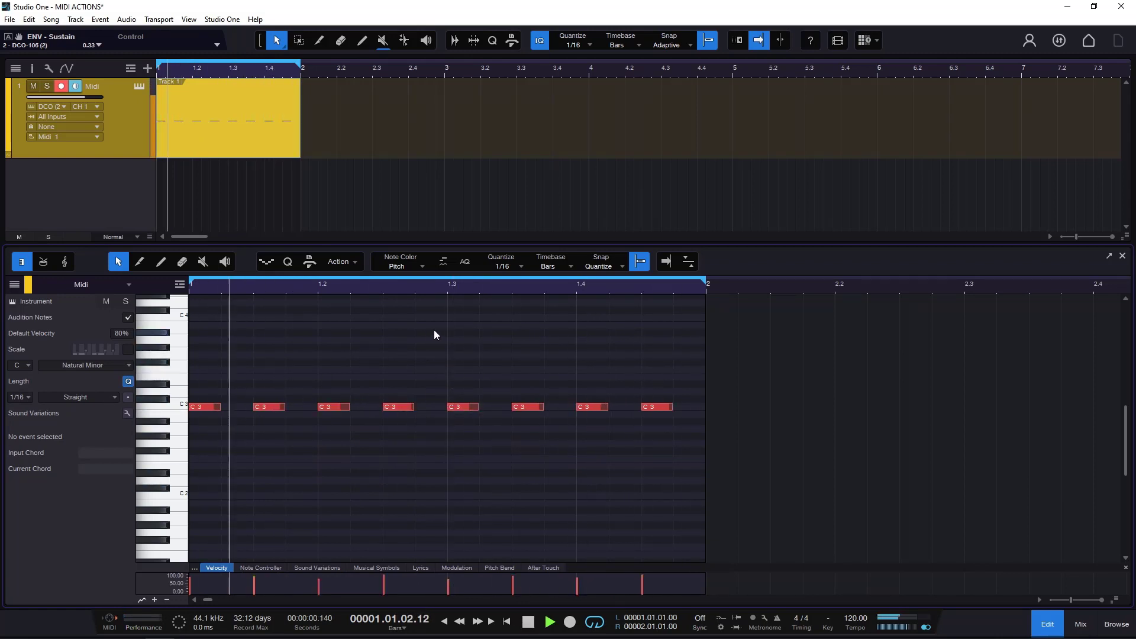
Step: Randomize the notes using the original pitch range, with velocity and note length randomization turned off
click(352, 264)
click(616, 496)
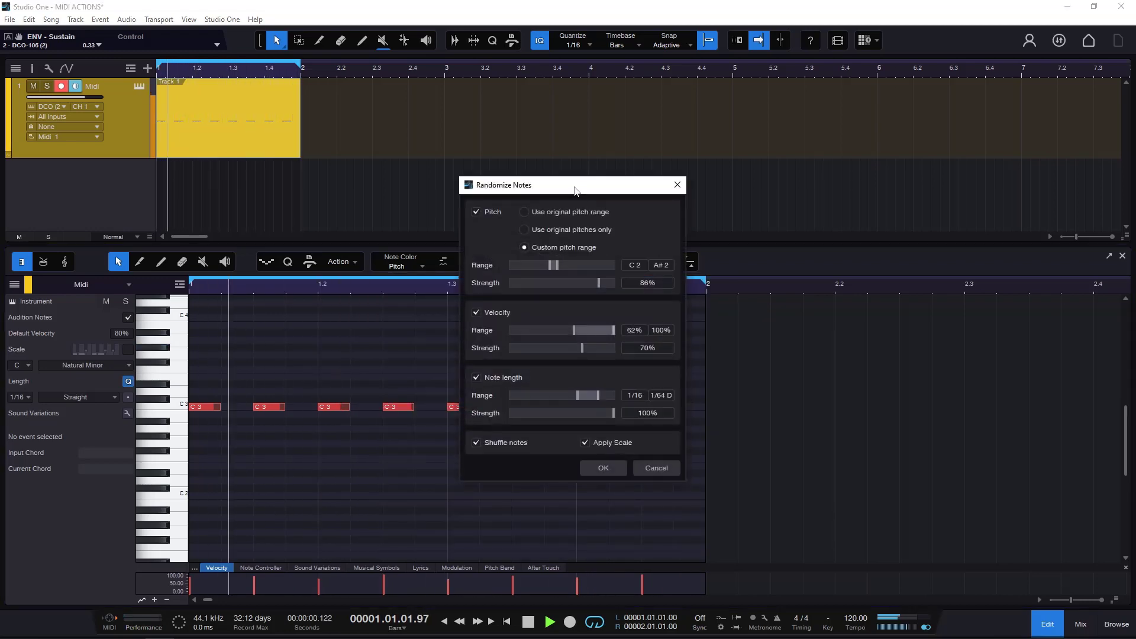
drag(581, 185, 893, 271)
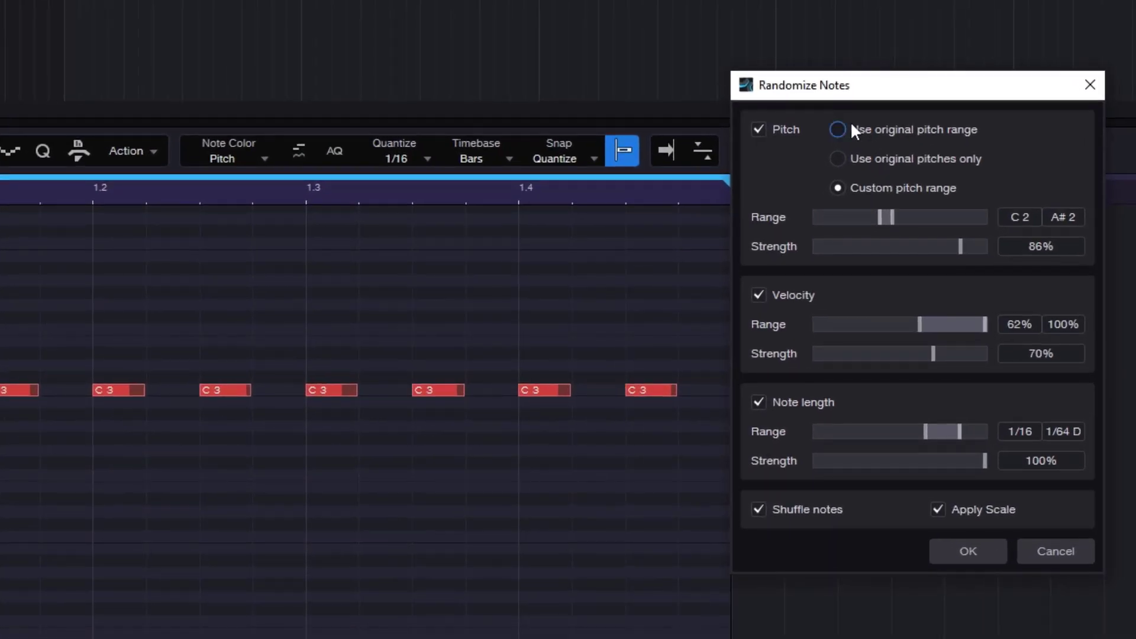
click(823, 154)
click(829, 509)
click(805, 509)
click(759, 402)
click(760, 294)
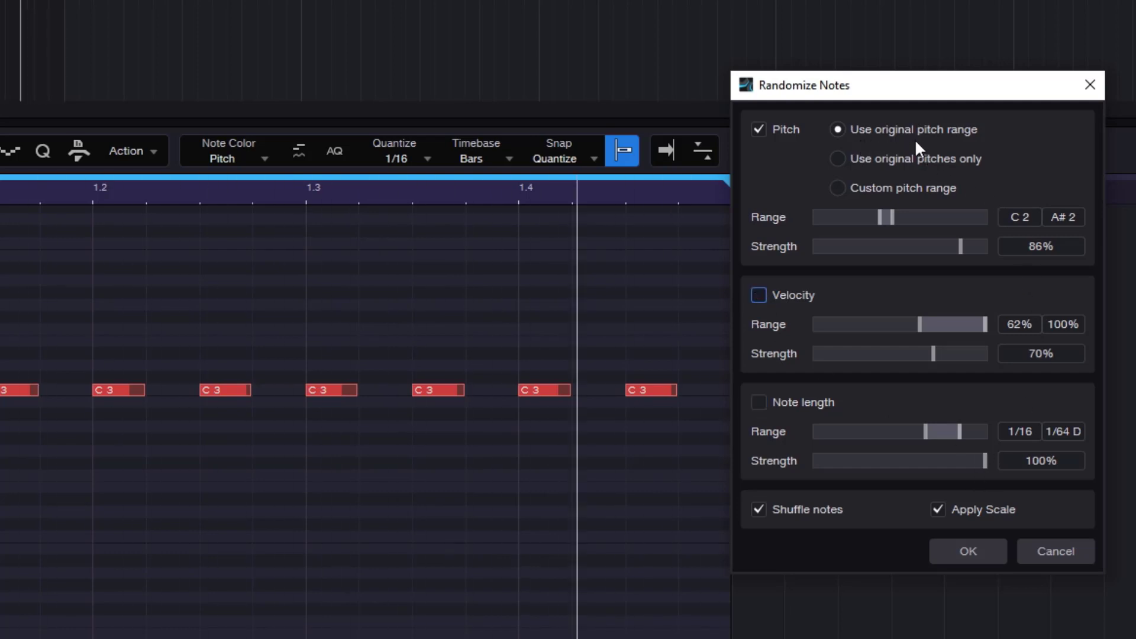
click(984, 549)
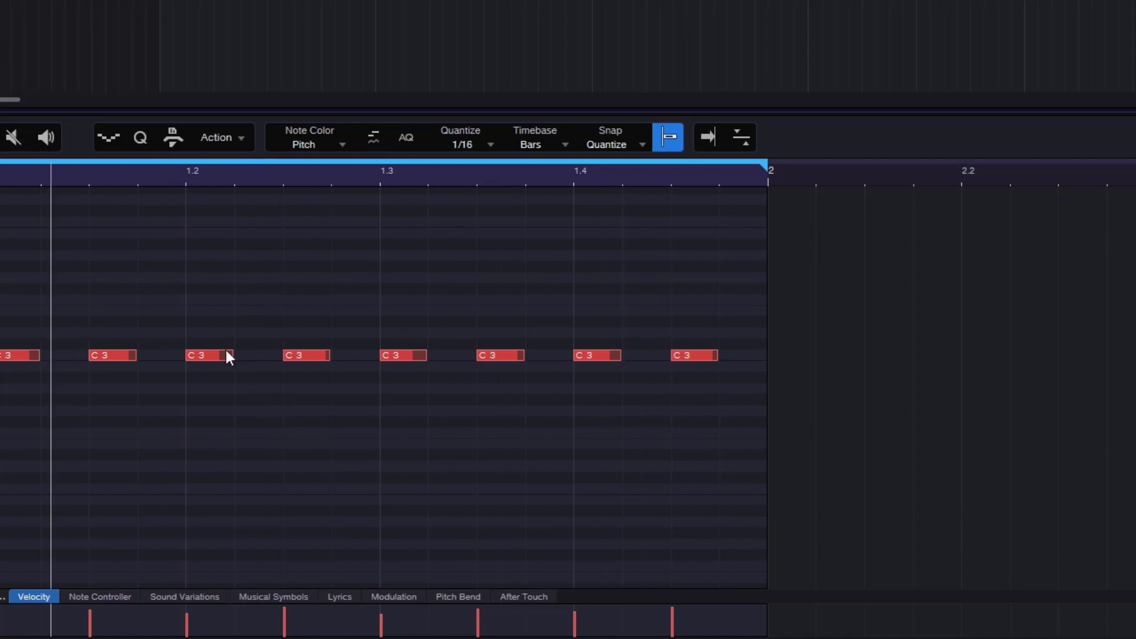
Step: Randomize all notes within a custom pitch range from C 2 to A# 2, velocity and note length included, and undo it after listening
drag(6, 305, 744, 416)
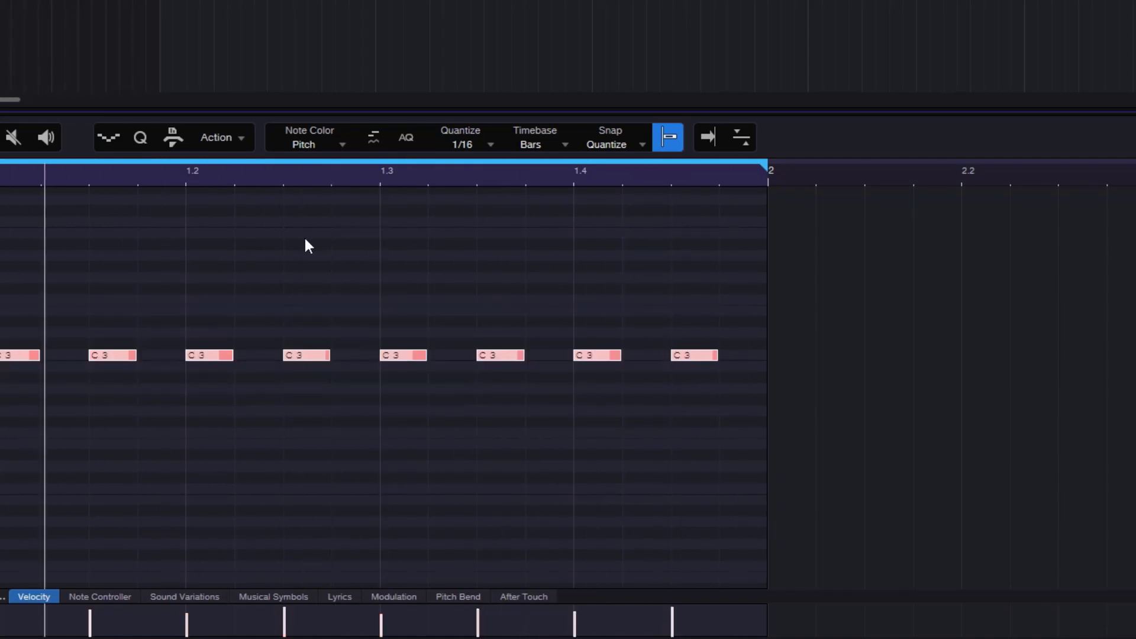
click(217, 138)
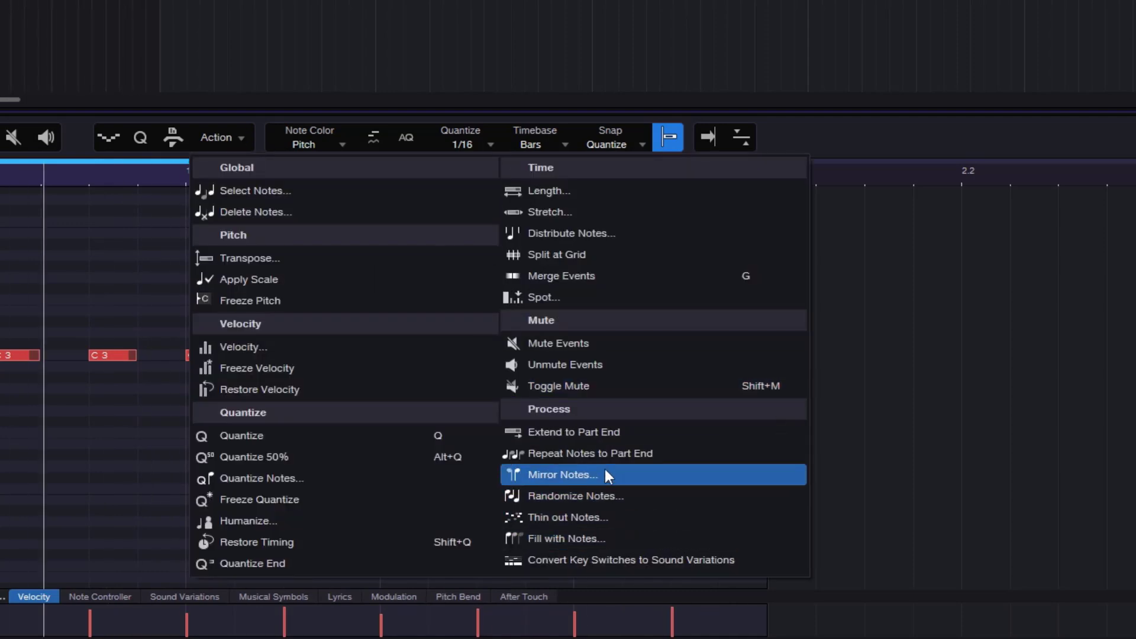
click(583, 499)
drag(545, 22, 929, 51)
click(884, 147)
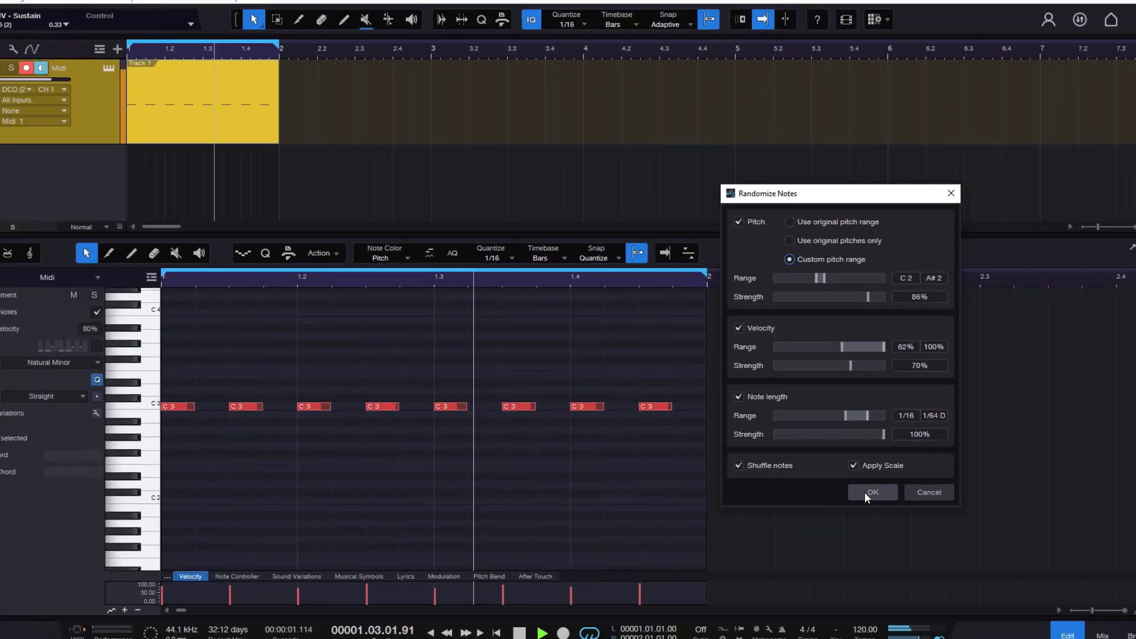
click(986, 540)
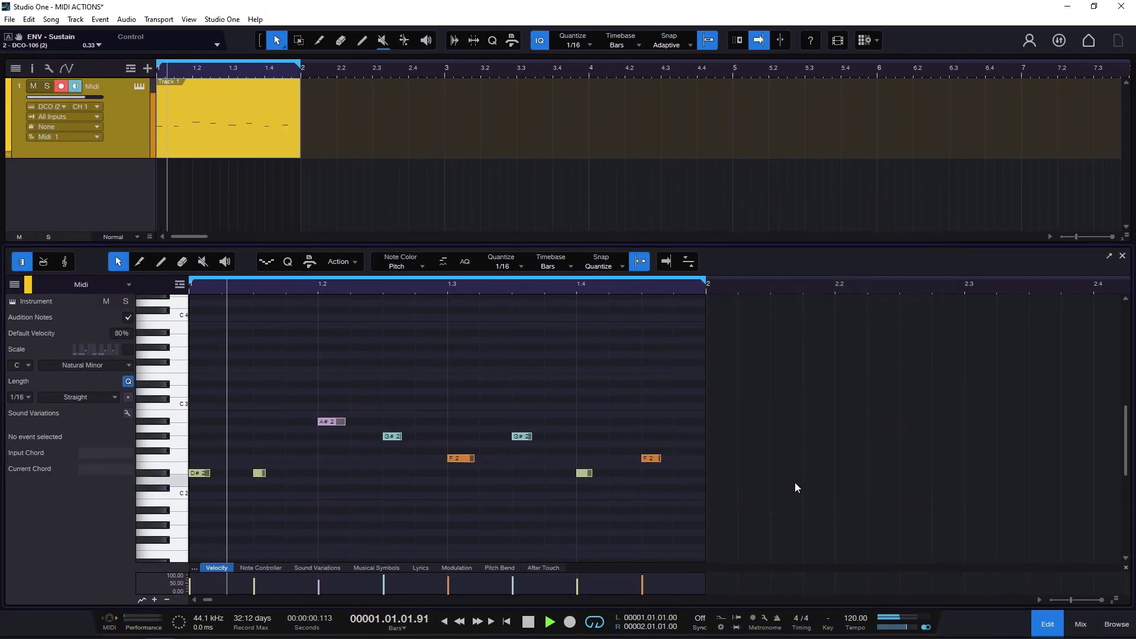
scroll(772, 467, down, 1)
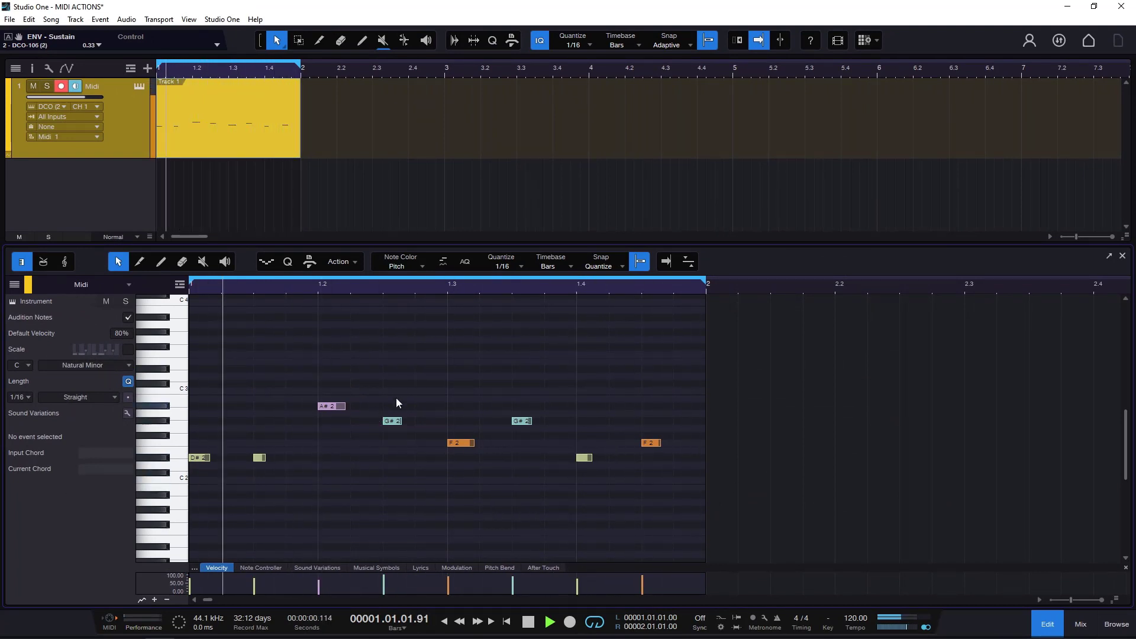
key(ctrl+z)
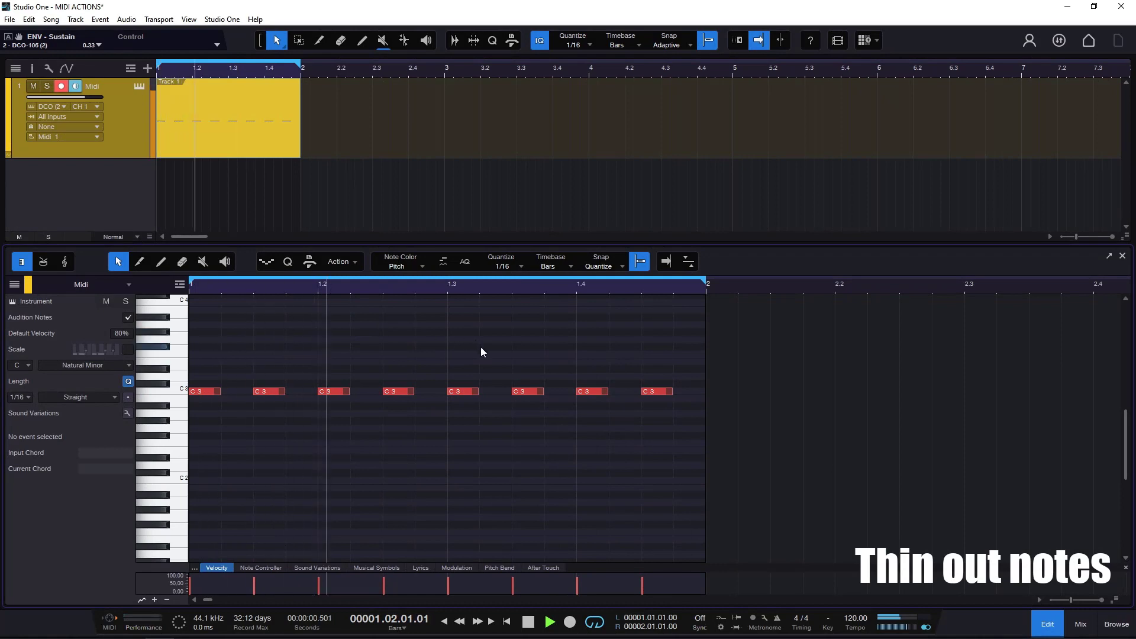
key(space)
Step: Thin out the notes with the Simplify option at an amount of 100%, and undo it
click(357, 270)
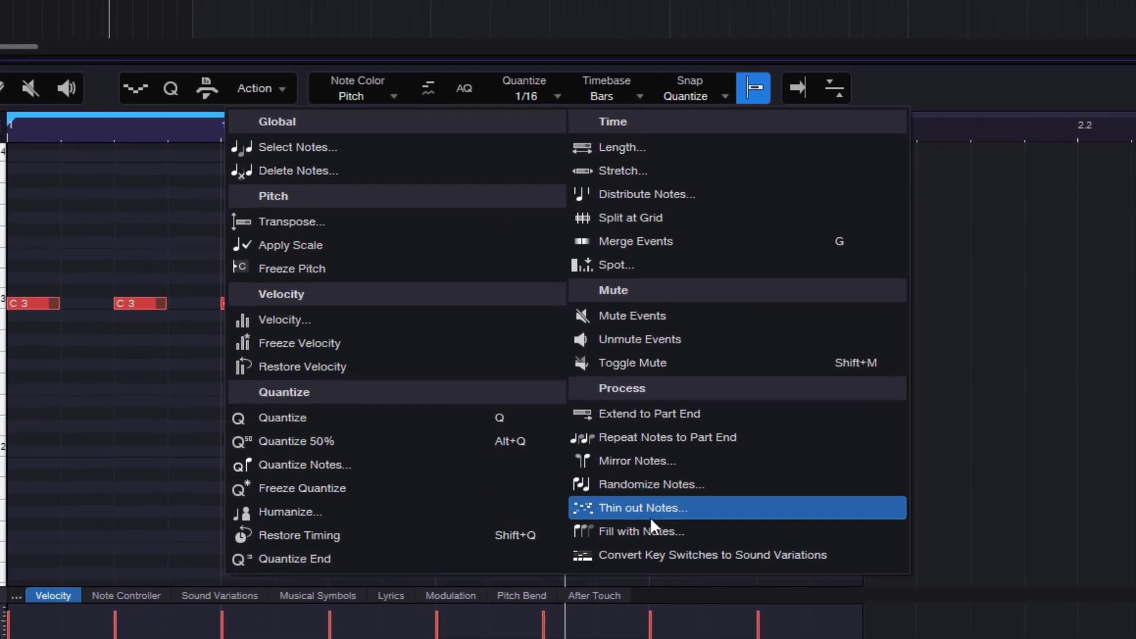
click(631, 509)
drag(619, 77, 1041, 155)
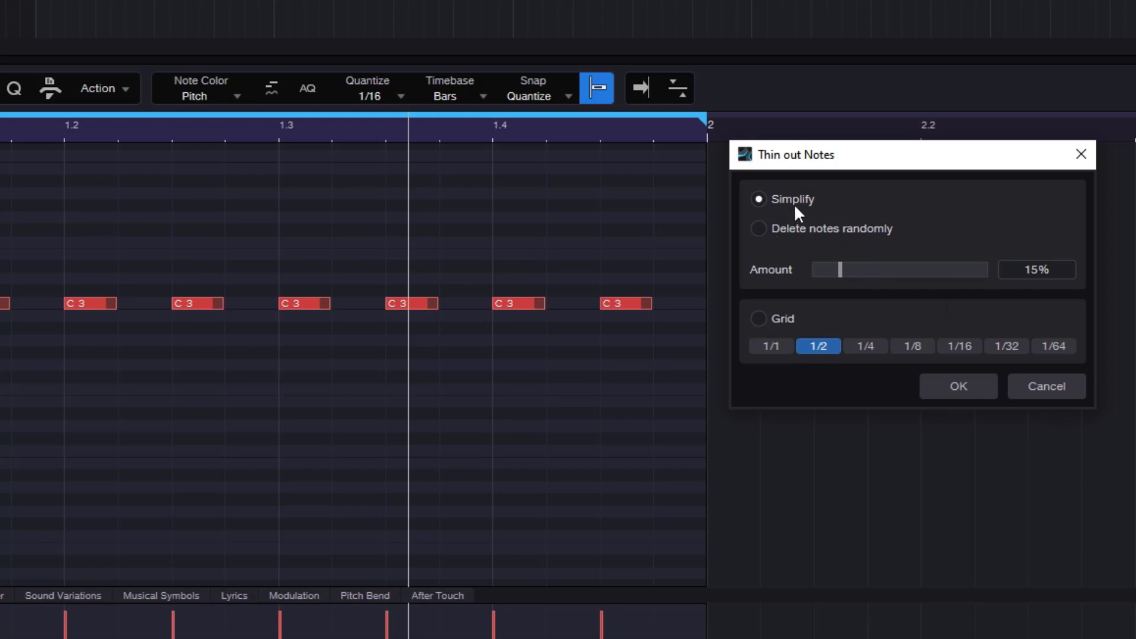
drag(841, 272, 1027, 277)
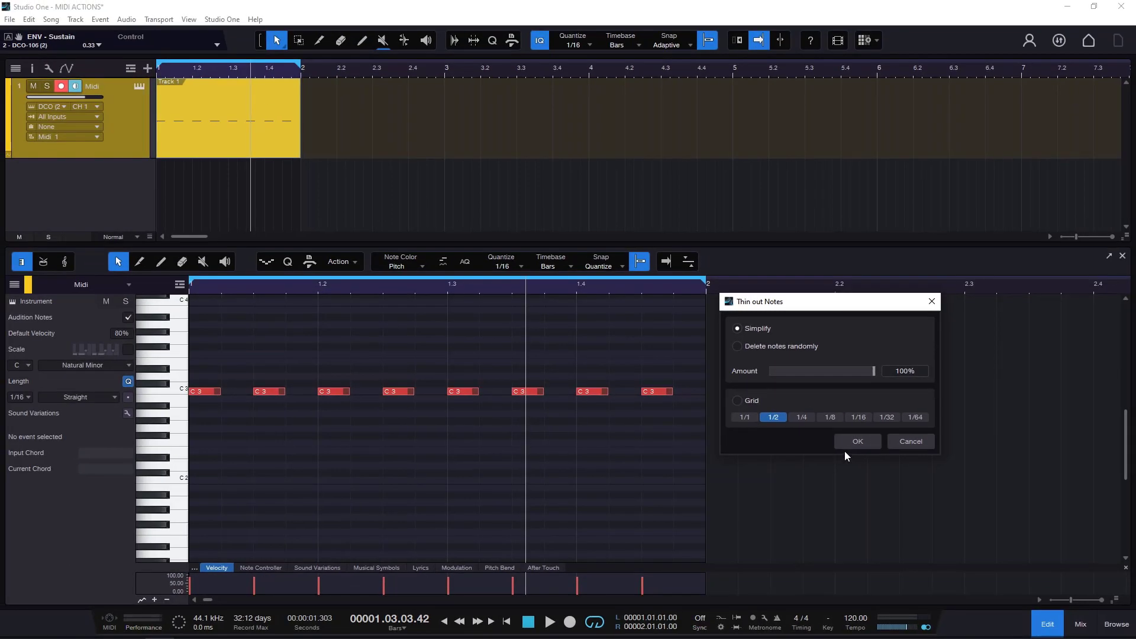
click(843, 441)
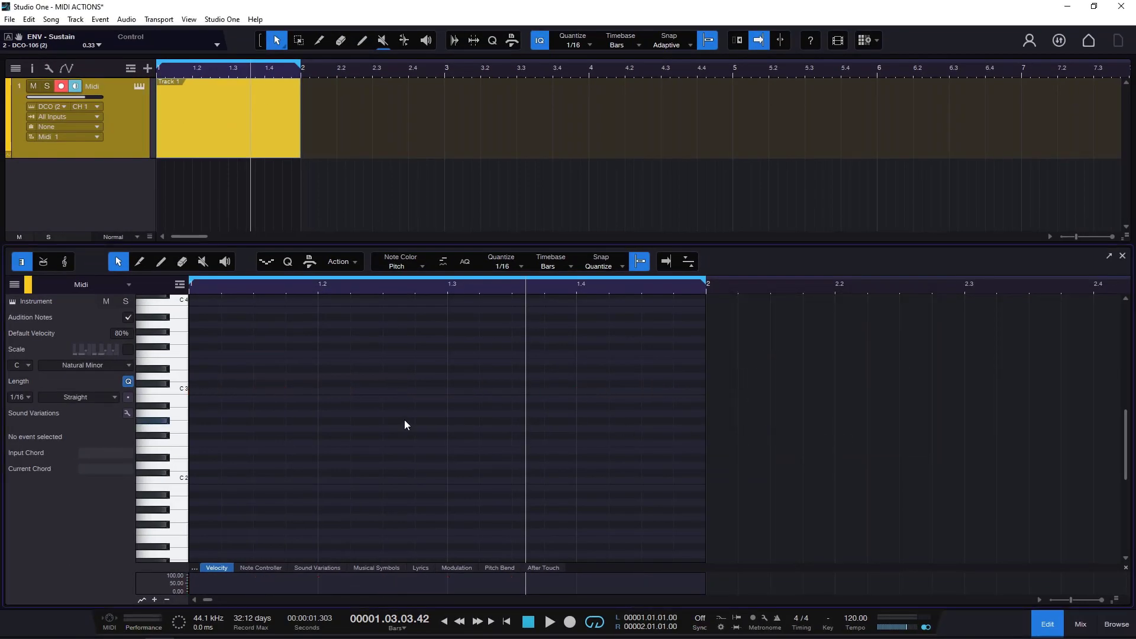
key(ctrl+z)
Step: Thin out the notes with the Simplify option at an amount of 25% and play back the part
click(349, 261)
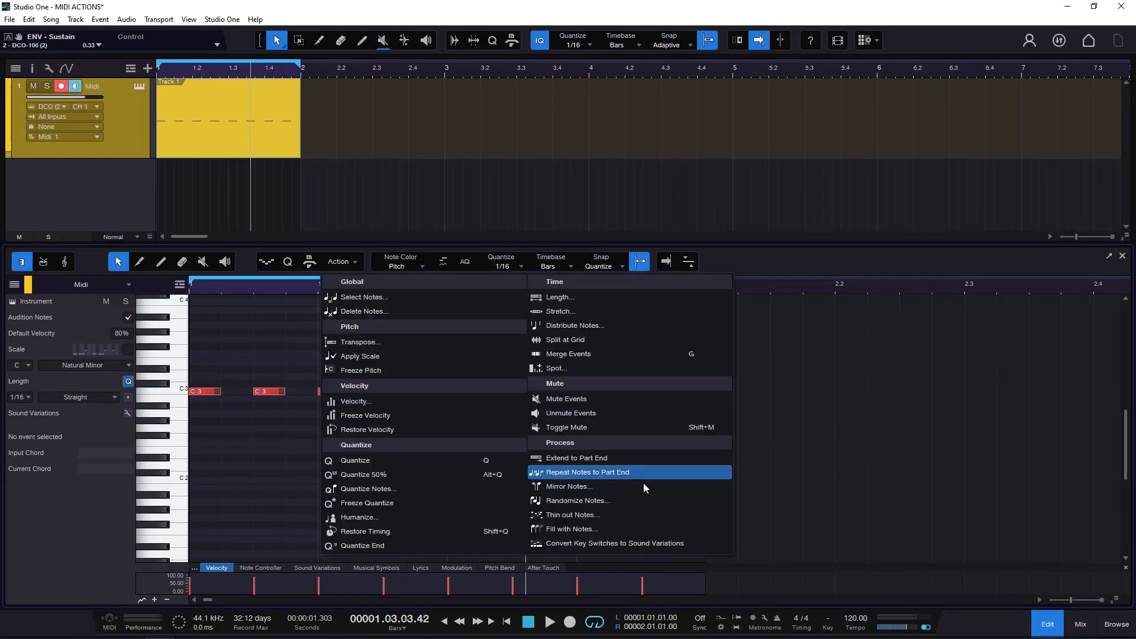
click(590, 515)
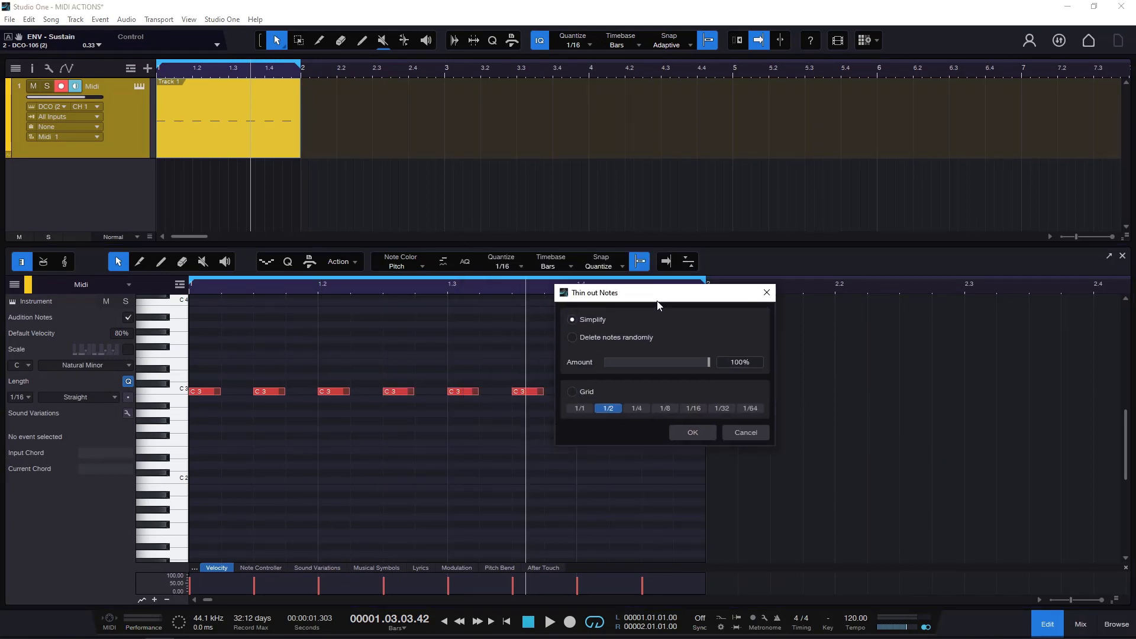
drag(659, 305, 816, 377)
click(829, 434)
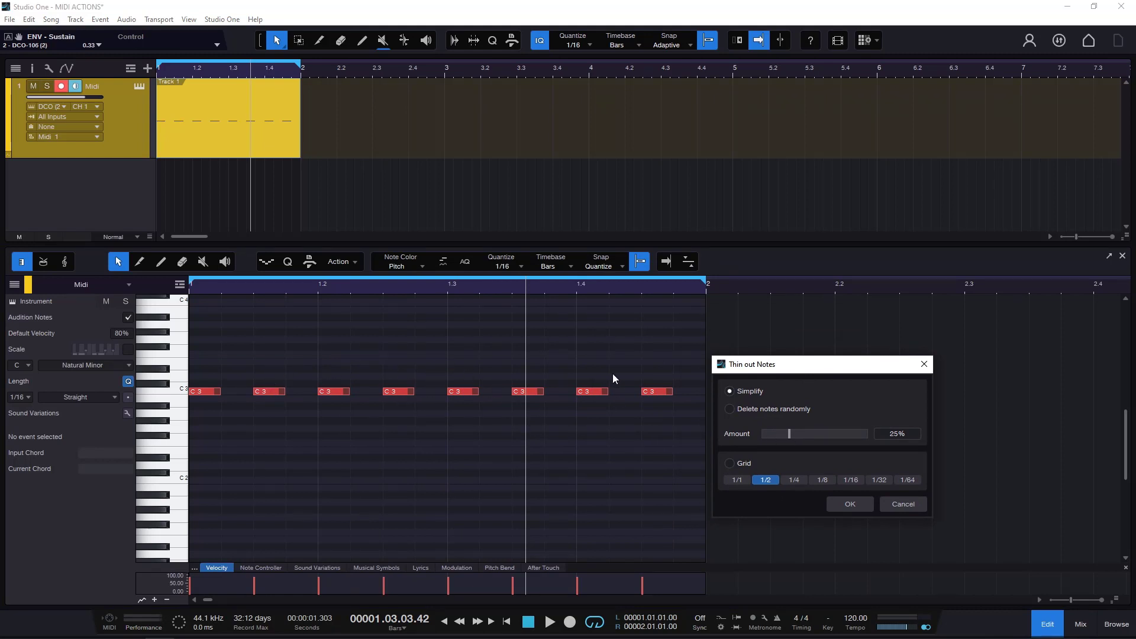
click(849, 504)
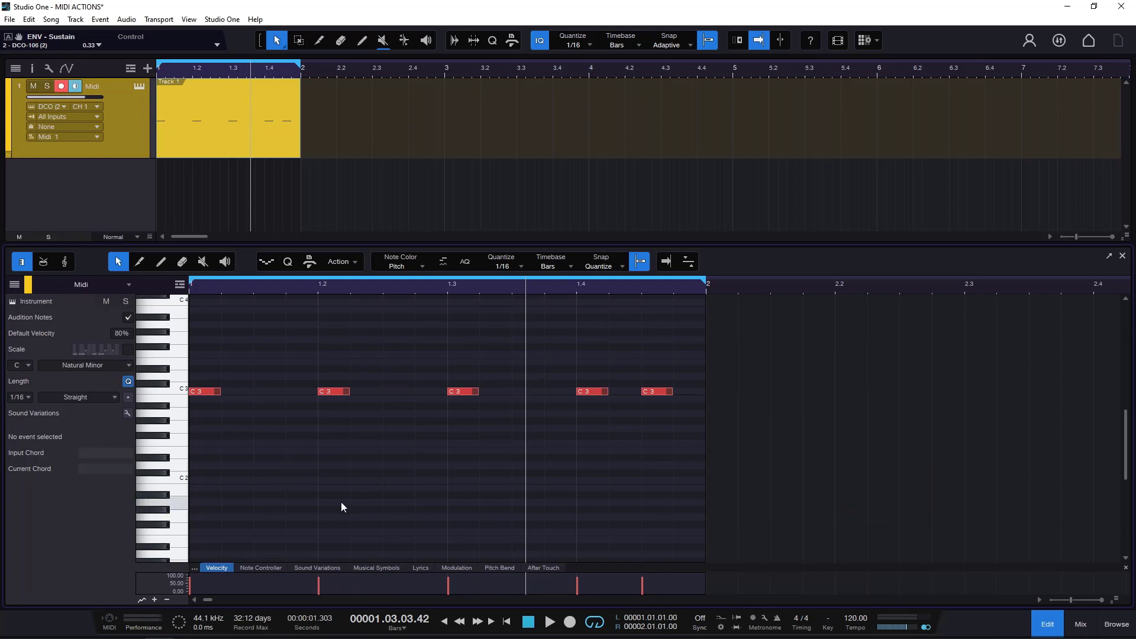
key(space)
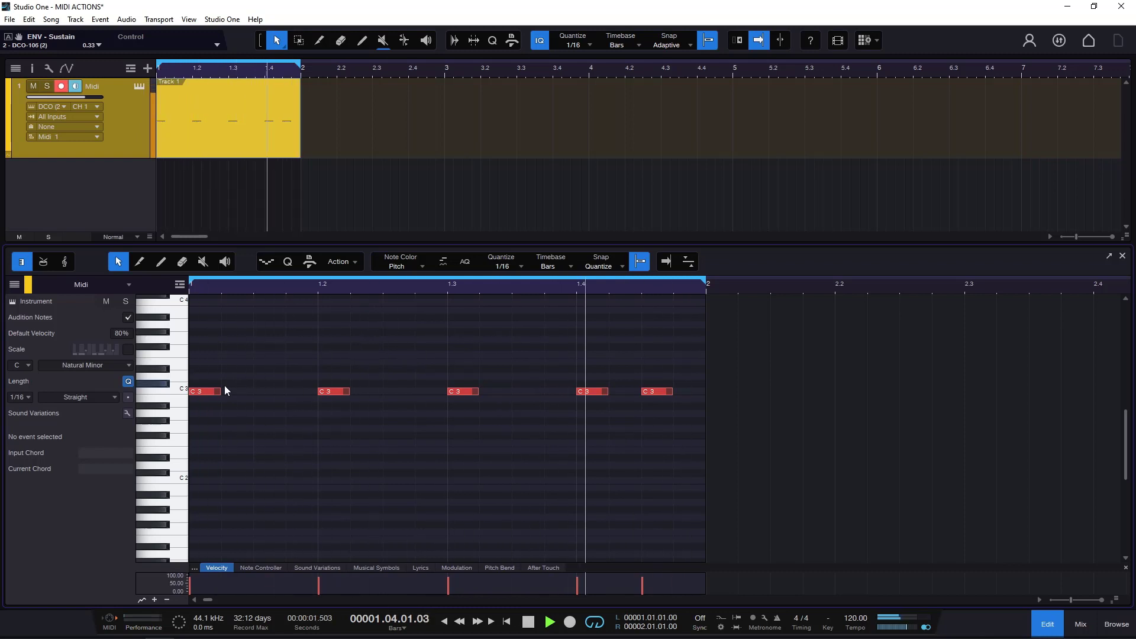
Step: Examine which C 3 notes remain after thinning by selecting those on the beats one by one and together
click(199, 393)
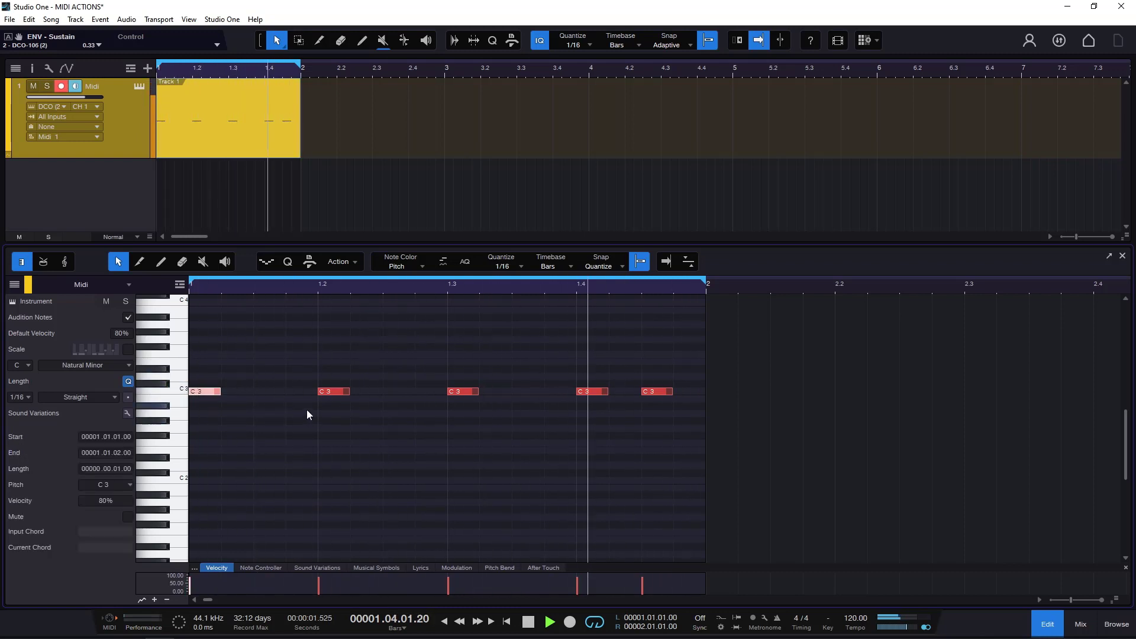
click(323, 393)
click(461, 392)
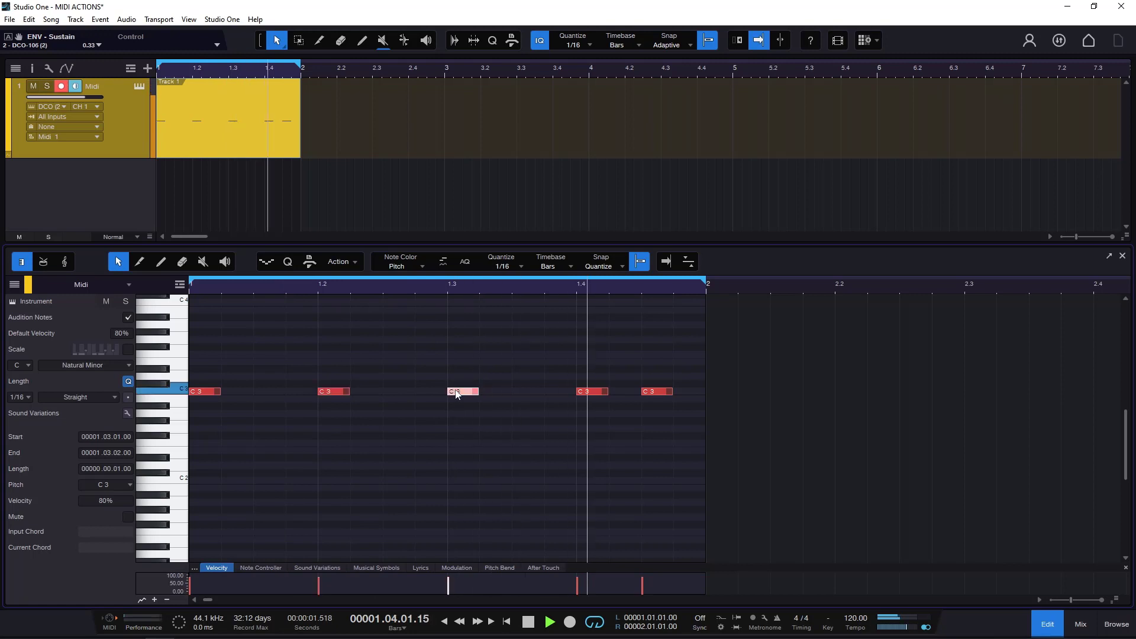
click(594, 393)
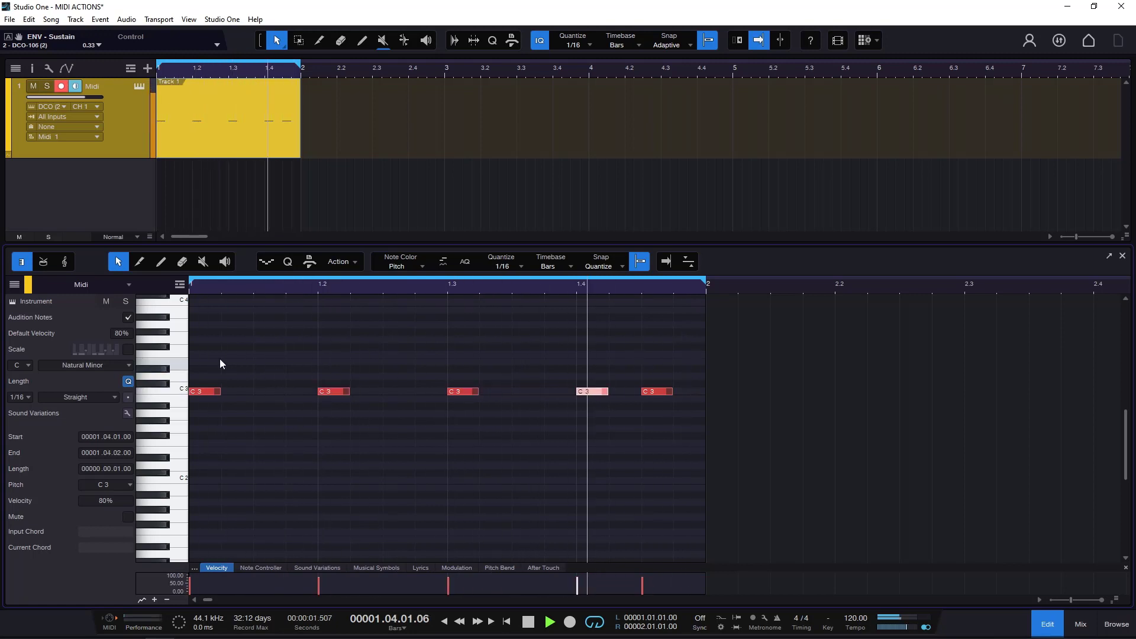
drag(206, 351, 602, 435)
click(414, 344)
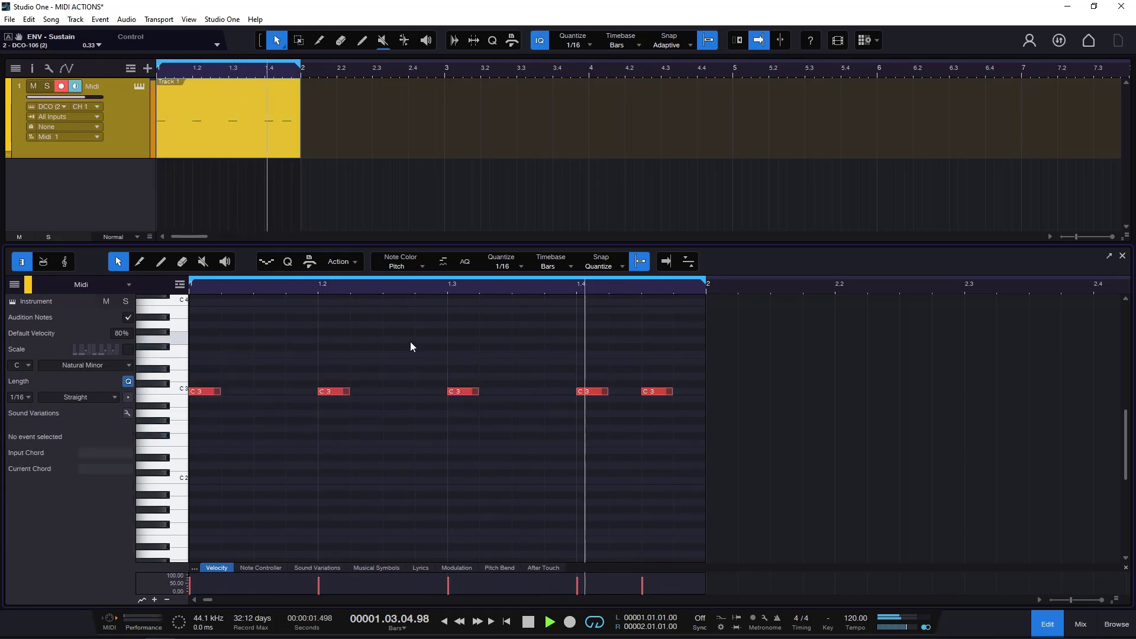
Step: Thin out the full row of C 3 notes by deleting notes randomly at an amount of 25%
click(342, 261)
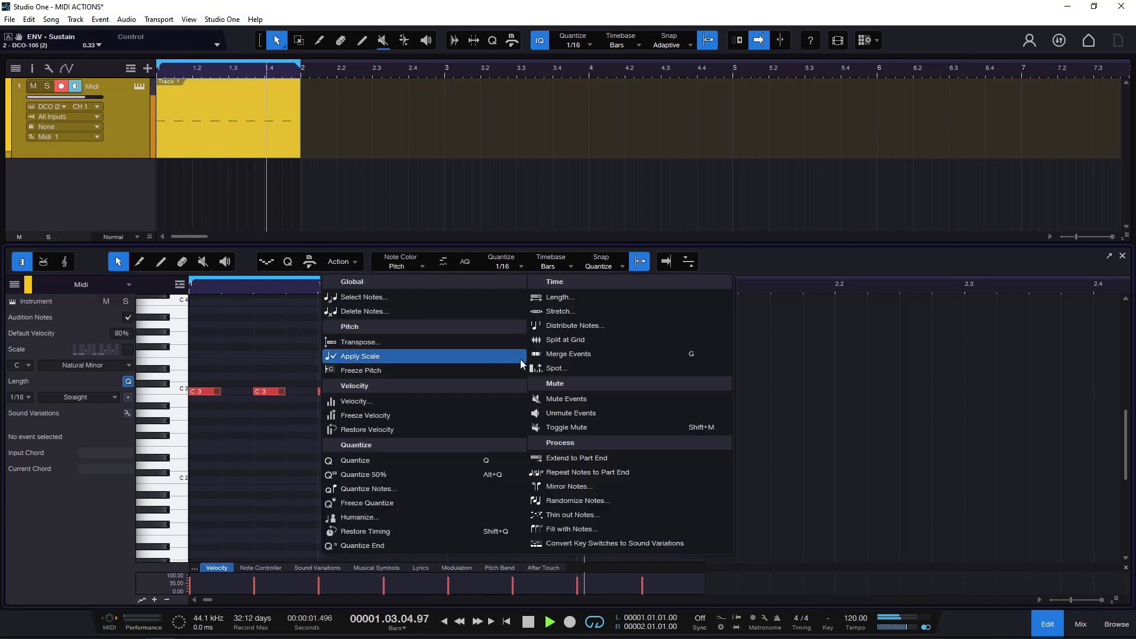
click(592, 515)
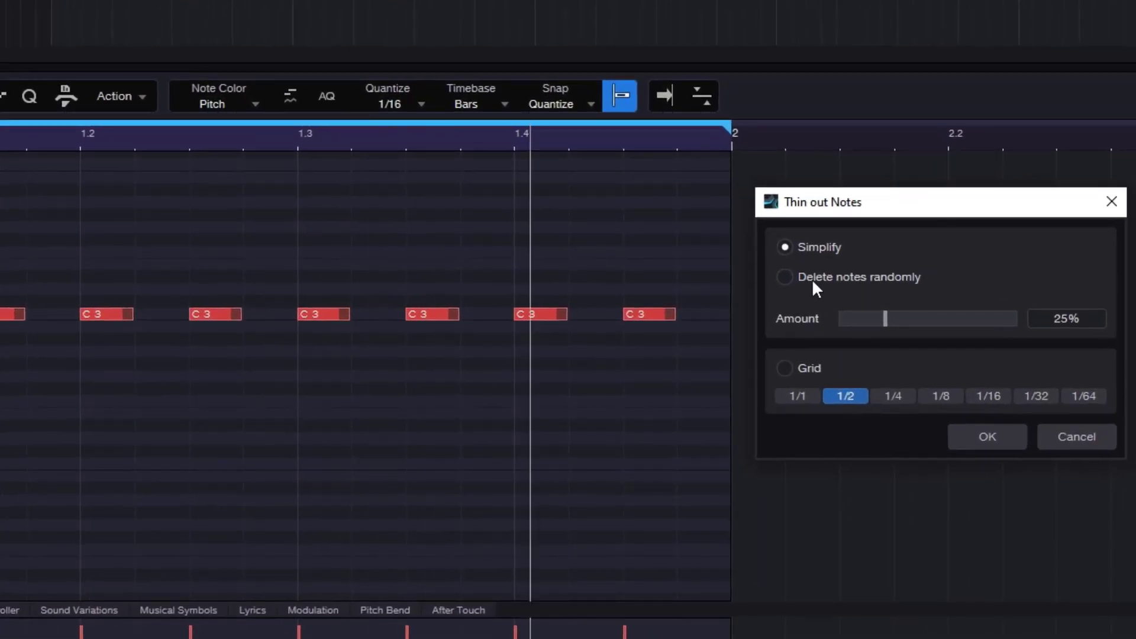
click(812, 283)
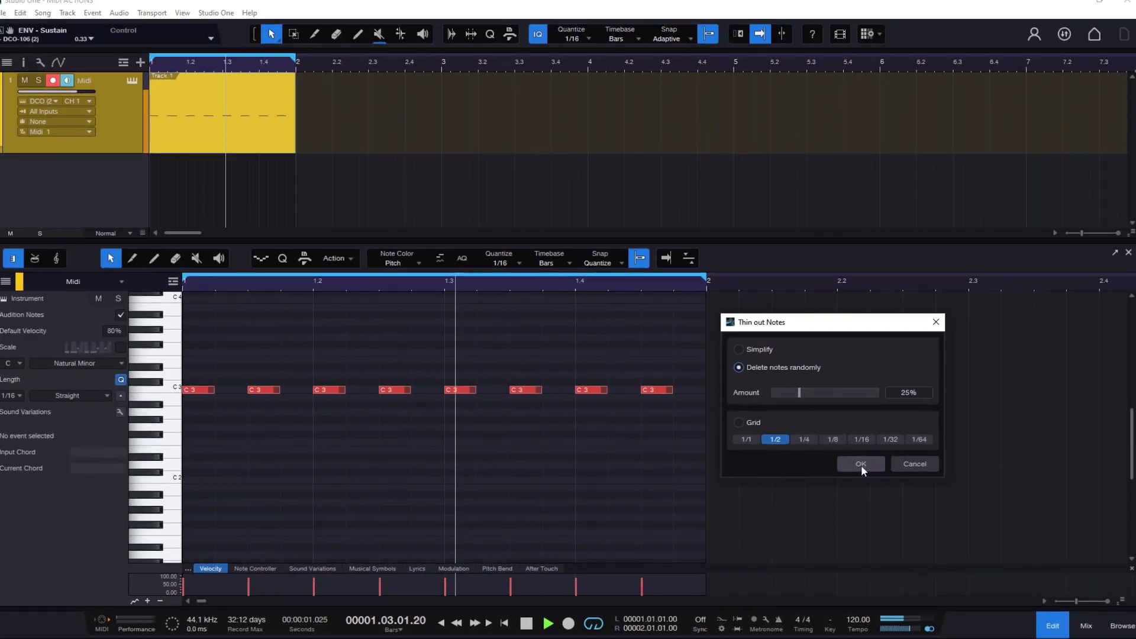
click(988, 437)
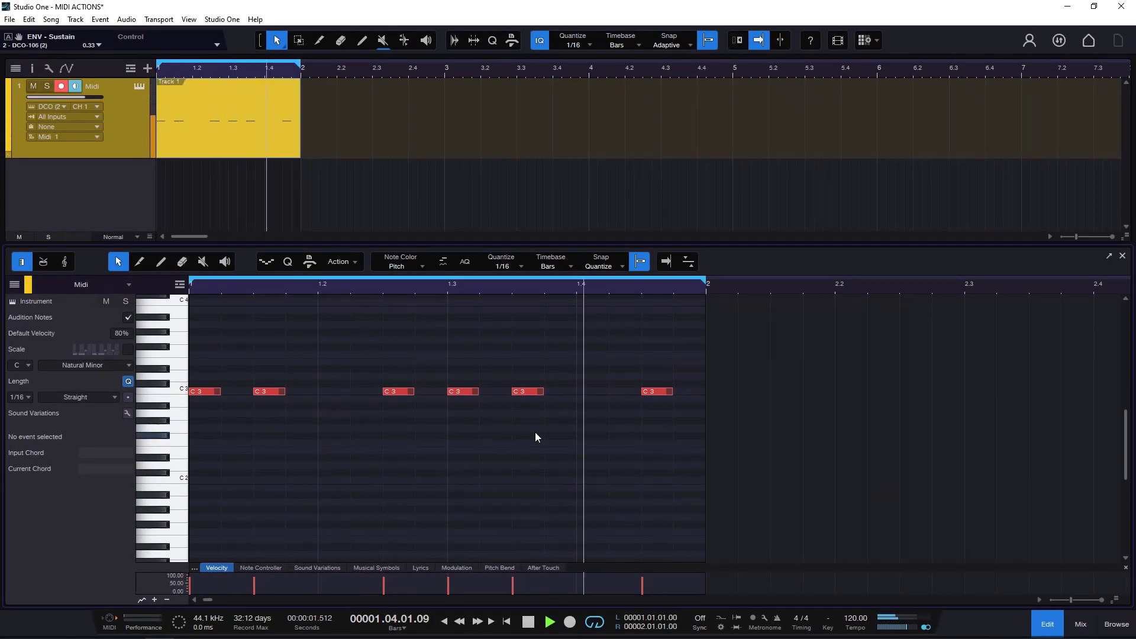
click(352, 262)
click(559, 473)
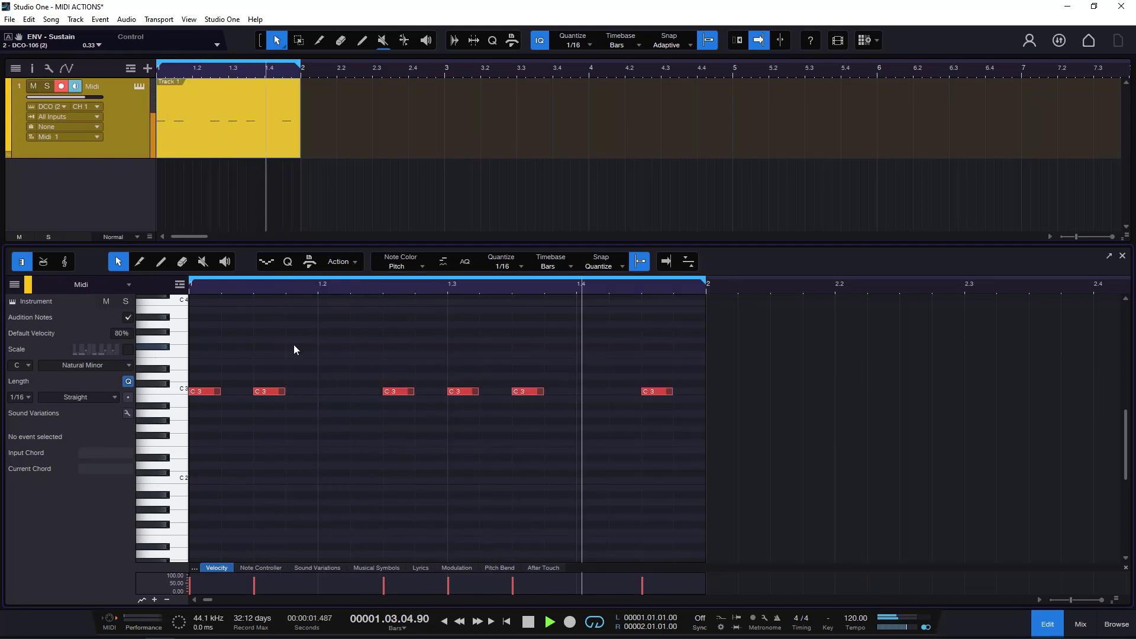
Step: Thin out the full row of notes by deleting randomly at an amount of 68%, and undo it after stopping playback
click(340, 261)
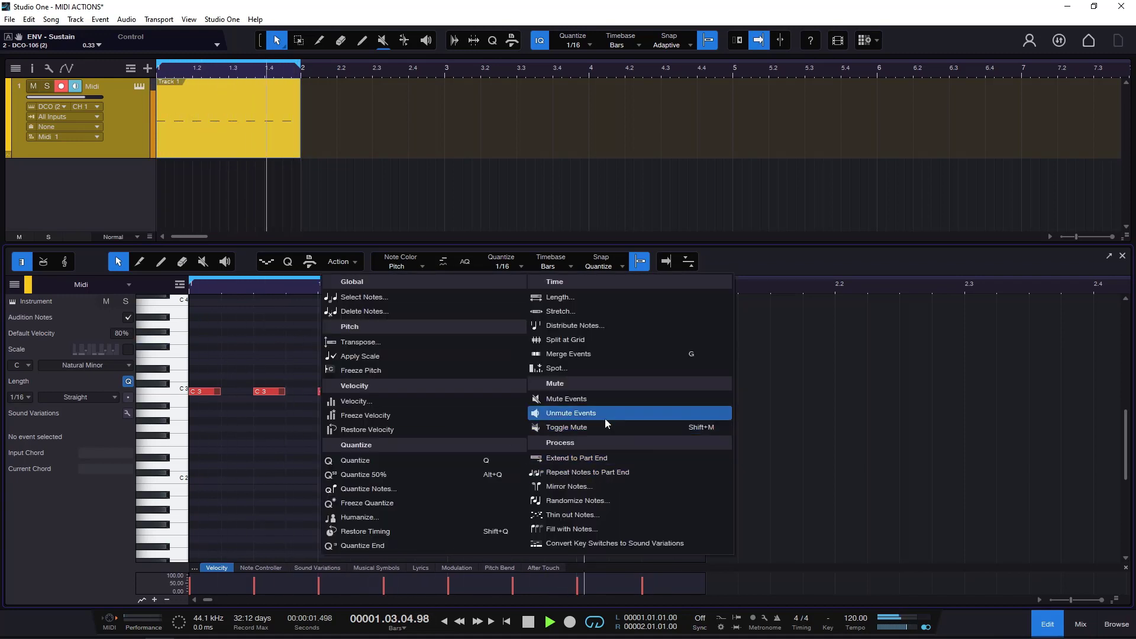
click(583, 514)
drag(593, 256, 857, 325)
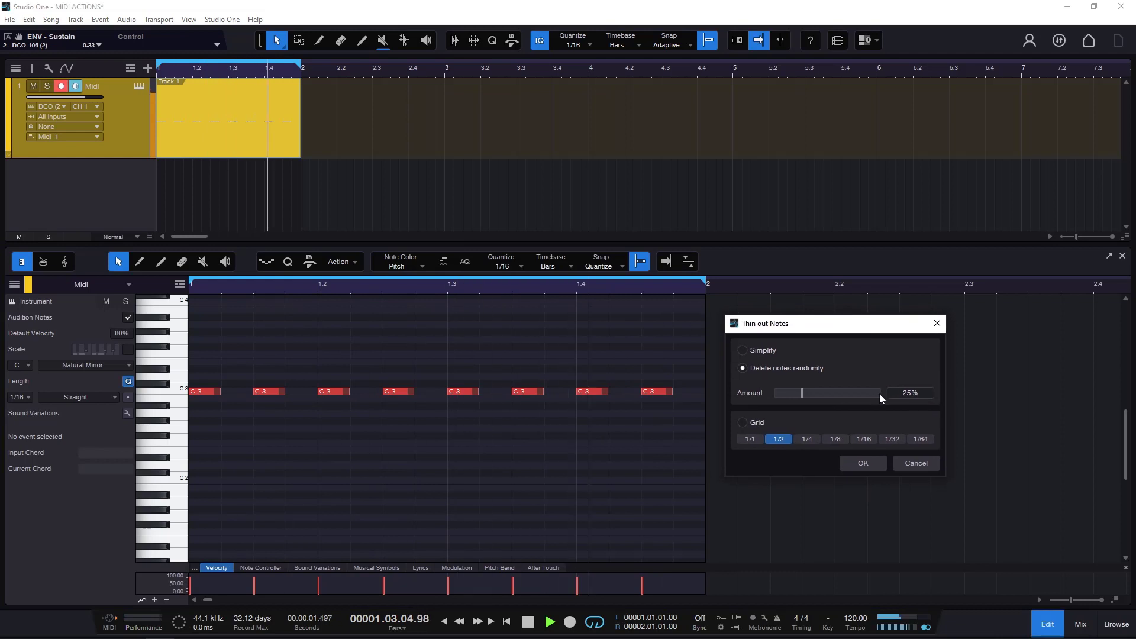
click(850, 393)
drag(849, 392, 847, 392)
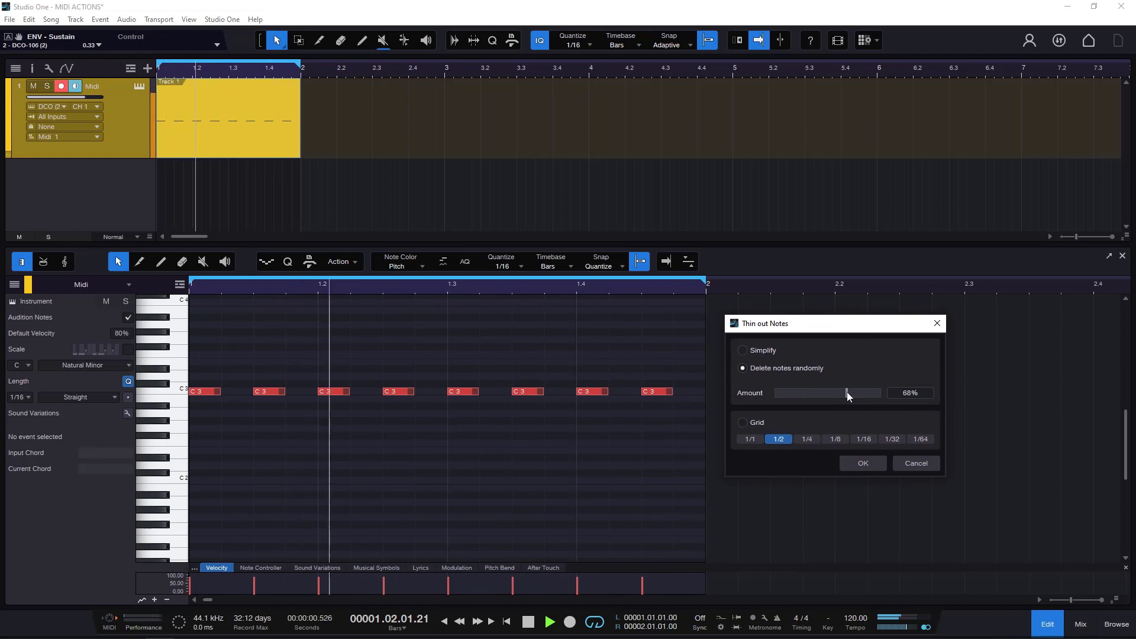
click(858, 470)
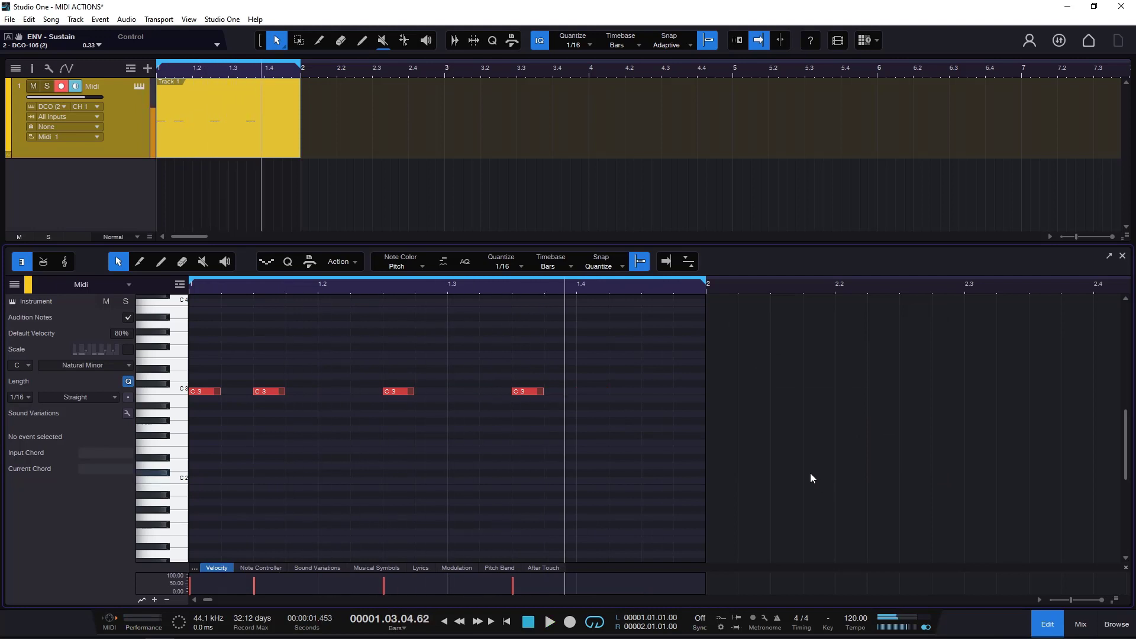
key(space)
key(ctrl+z)
Step: Thin out the notes with the Grid option set to 1/2
click(354, 261)
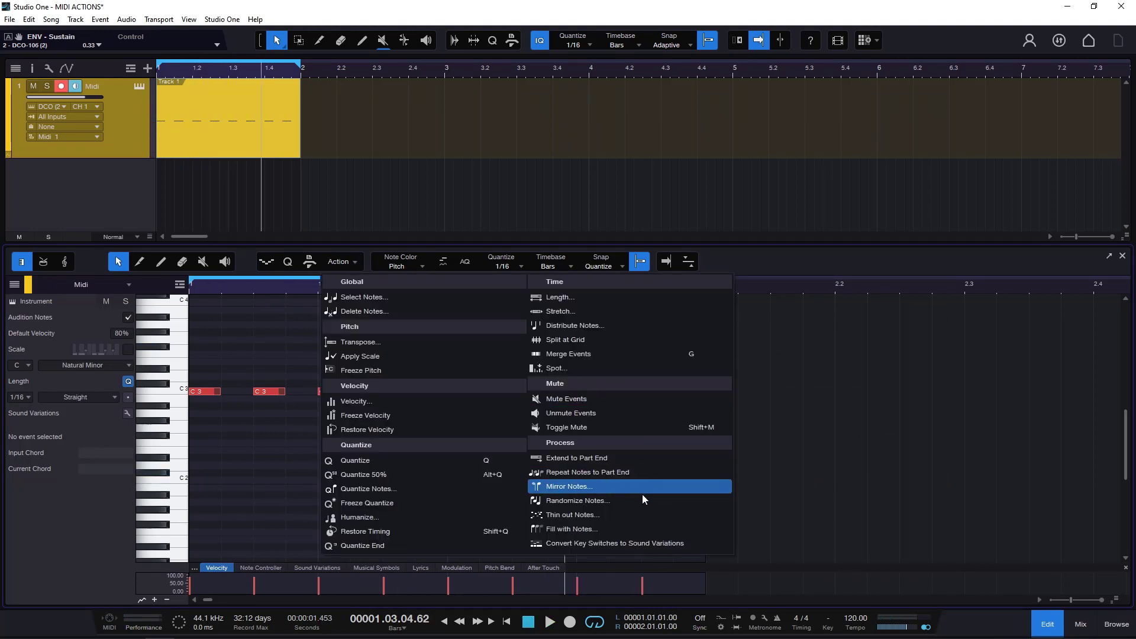
click(588, 515)
drag(585, 259, 849, 334)
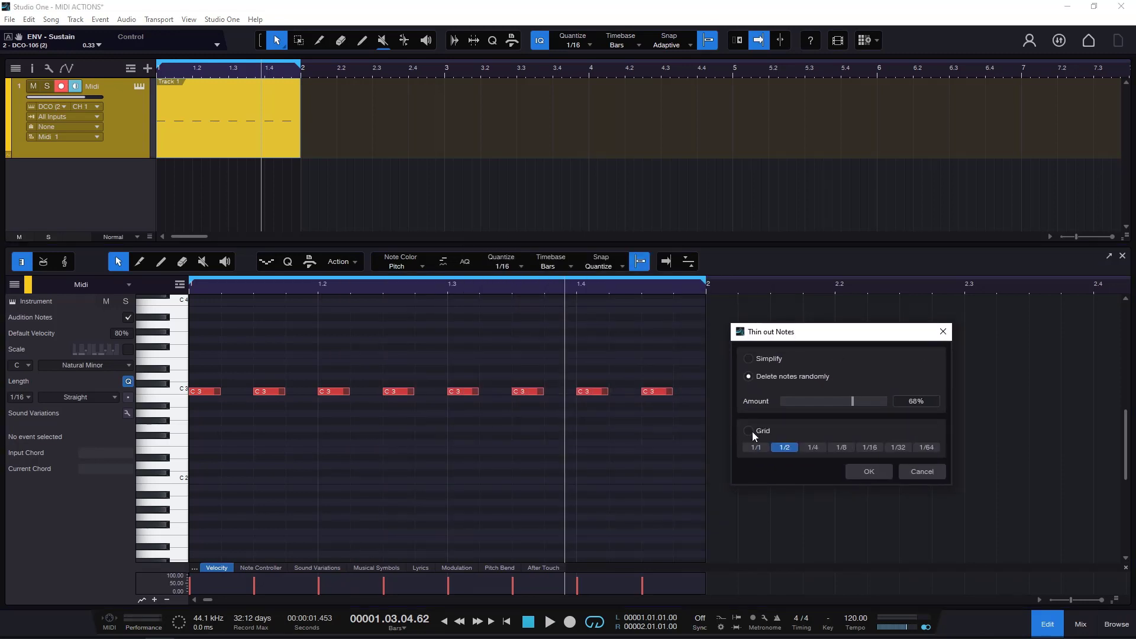
click(749, 431)
click(814, 450)
click(845, 448)
click(787, 448)
click(875, 471)
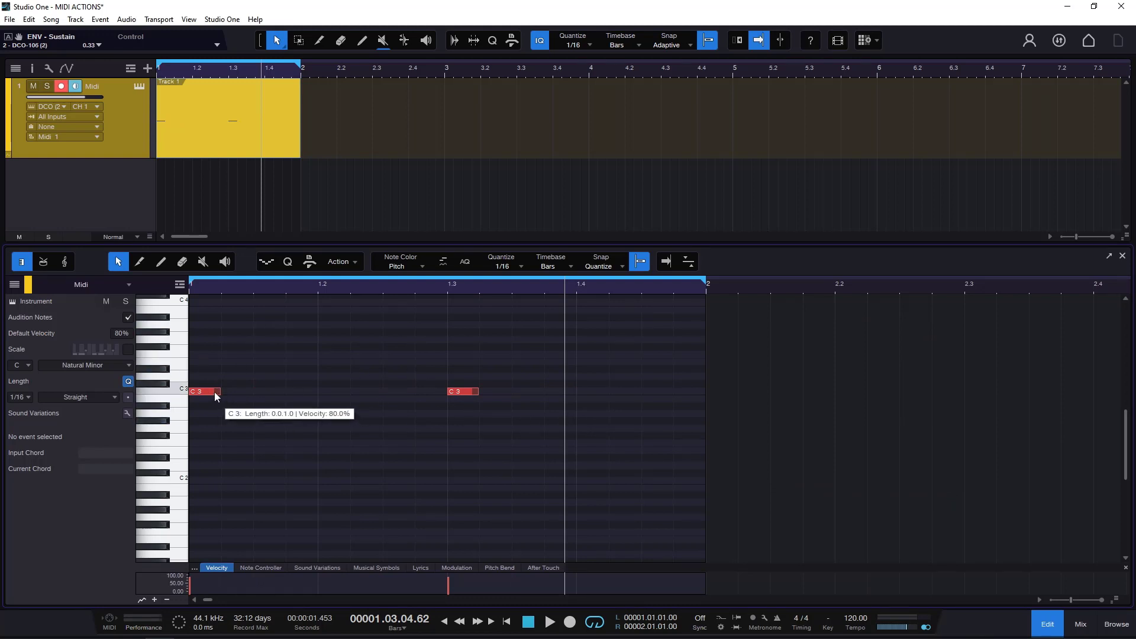
Step: Check the Thin out Notes settings for the two C 3 notes and close them without applying anything
drag(243, 380, 436, 467)
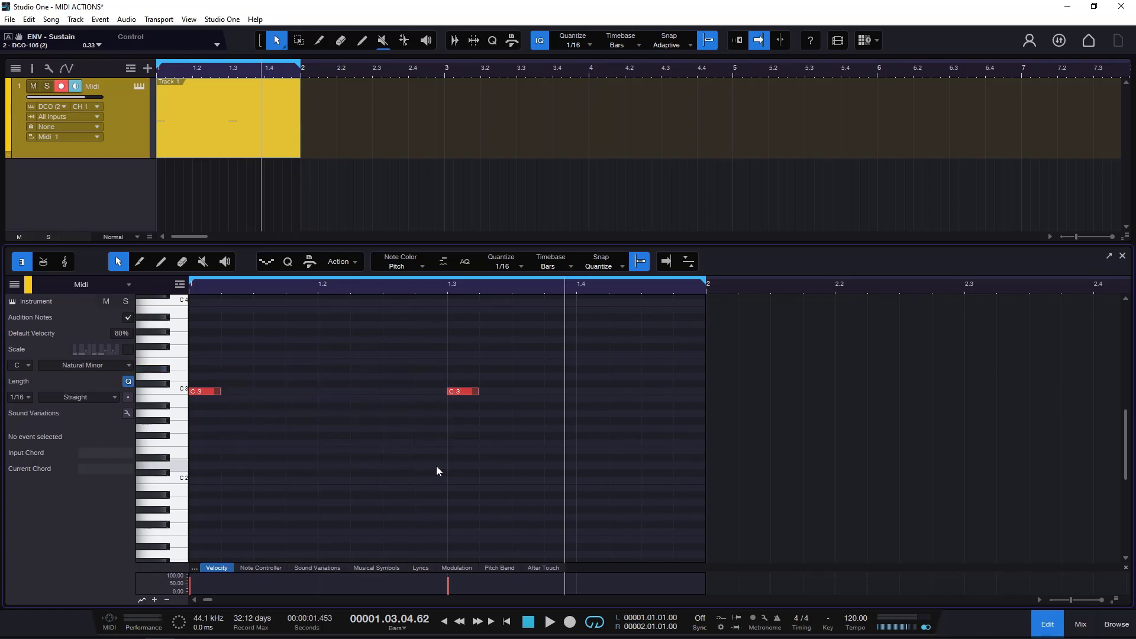
click(348, 262)
click(626, 514)
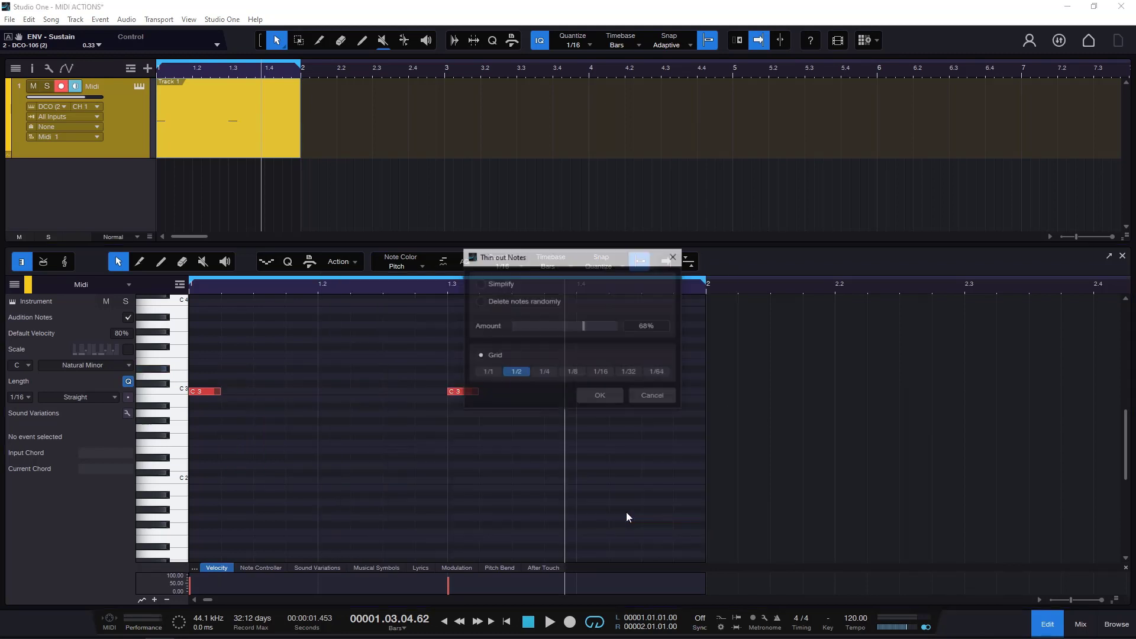
click(654, 396)
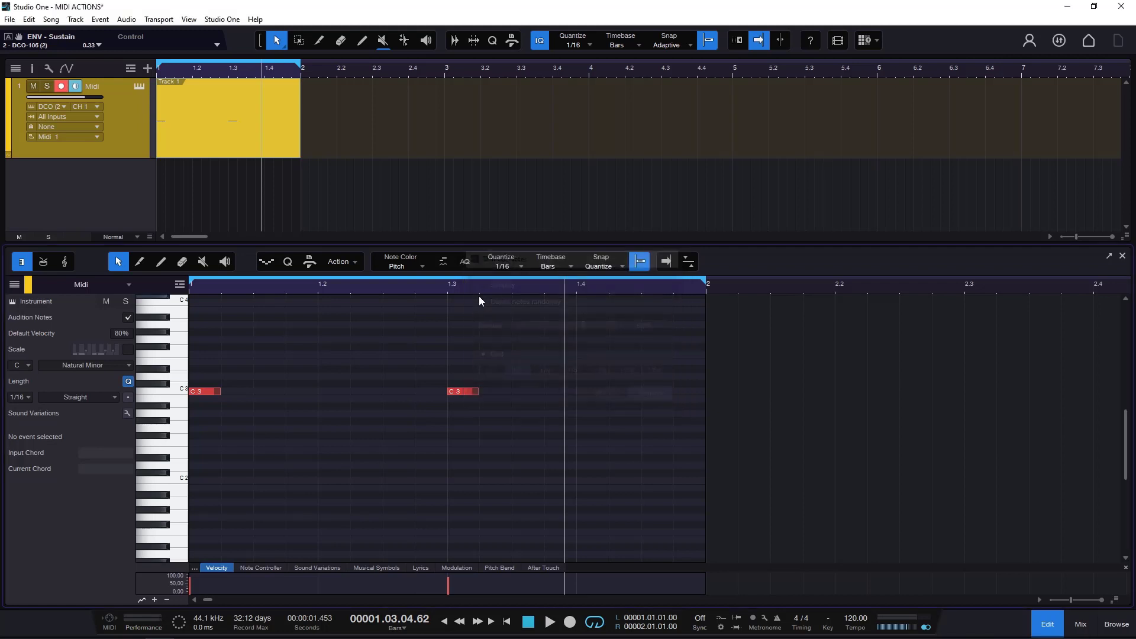
Step: Delete the two C 3 notes and select the emptied part in the arrangement
click(355, 262)
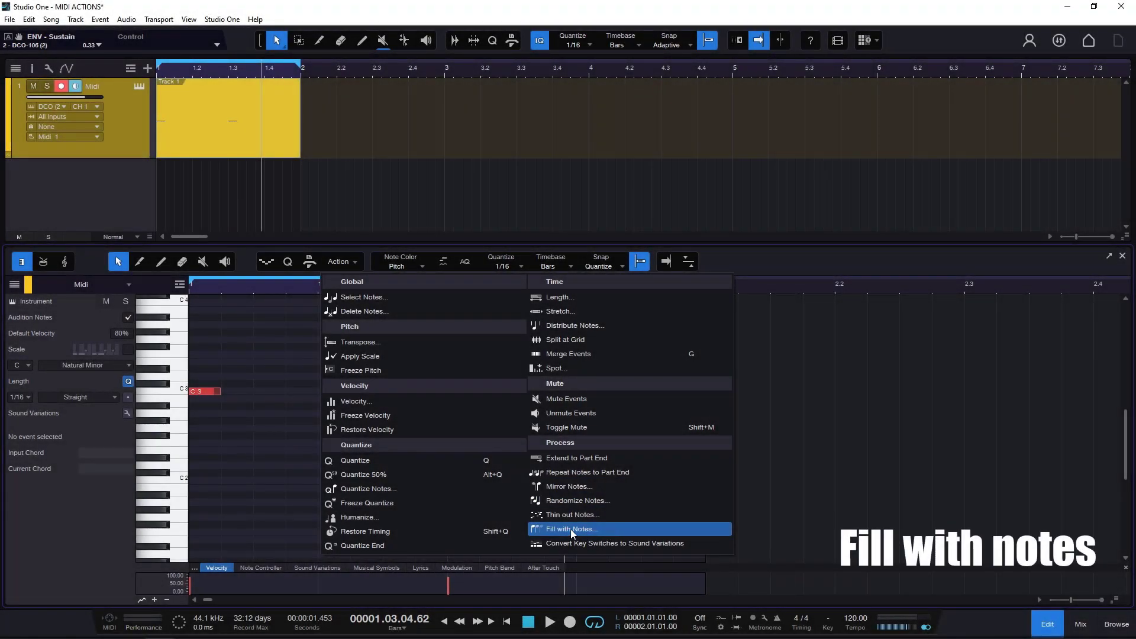
click(225, 435)
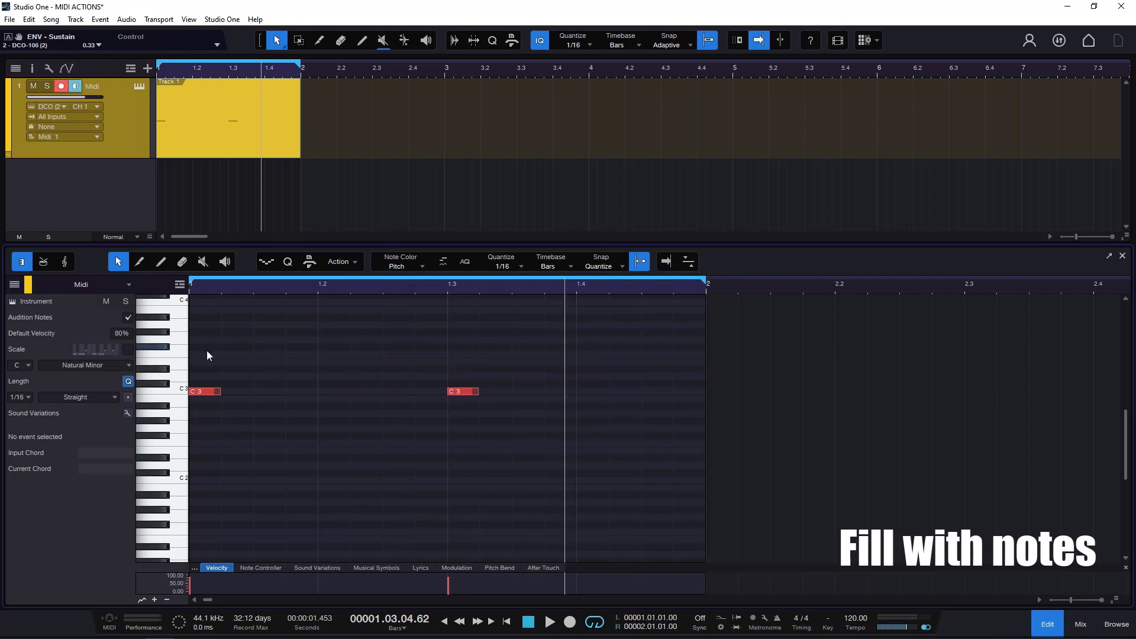
drag(207, 351, 522, 431)
key(Delete)
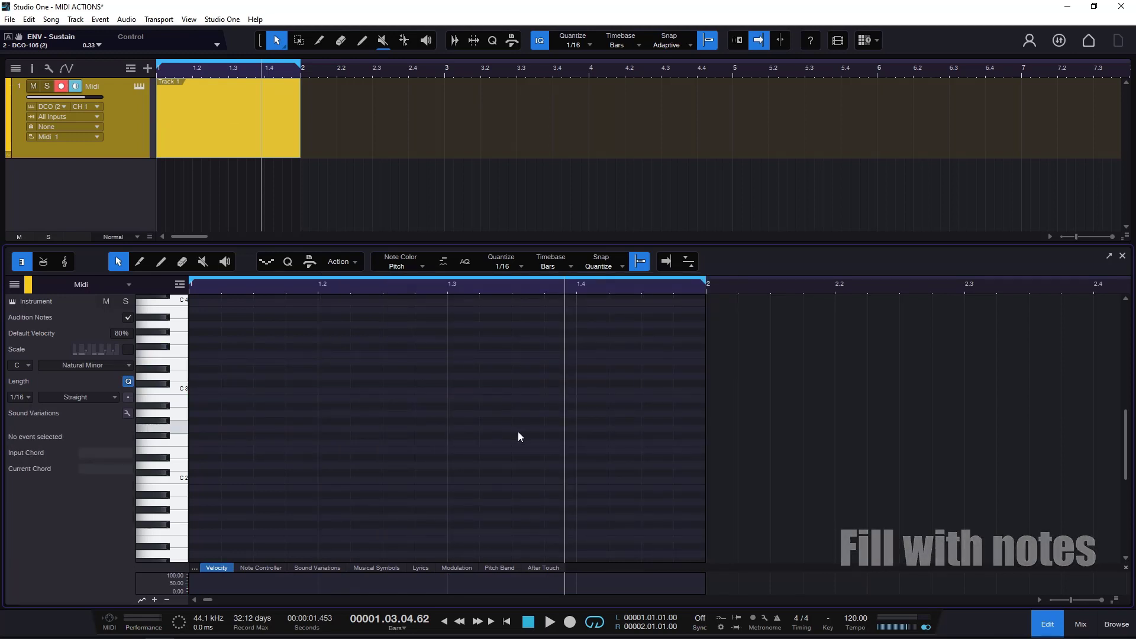
click(262, 127)
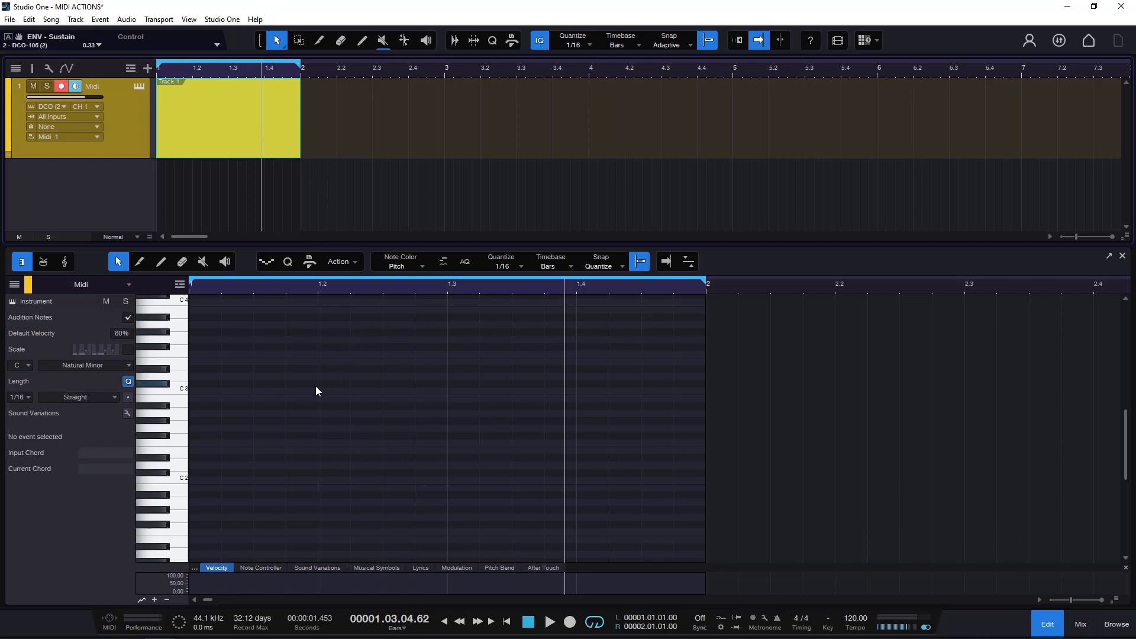
Step: Review the Fill with Notes options, including the Fill loop range insert range, and close them without applying
click(343, 262)
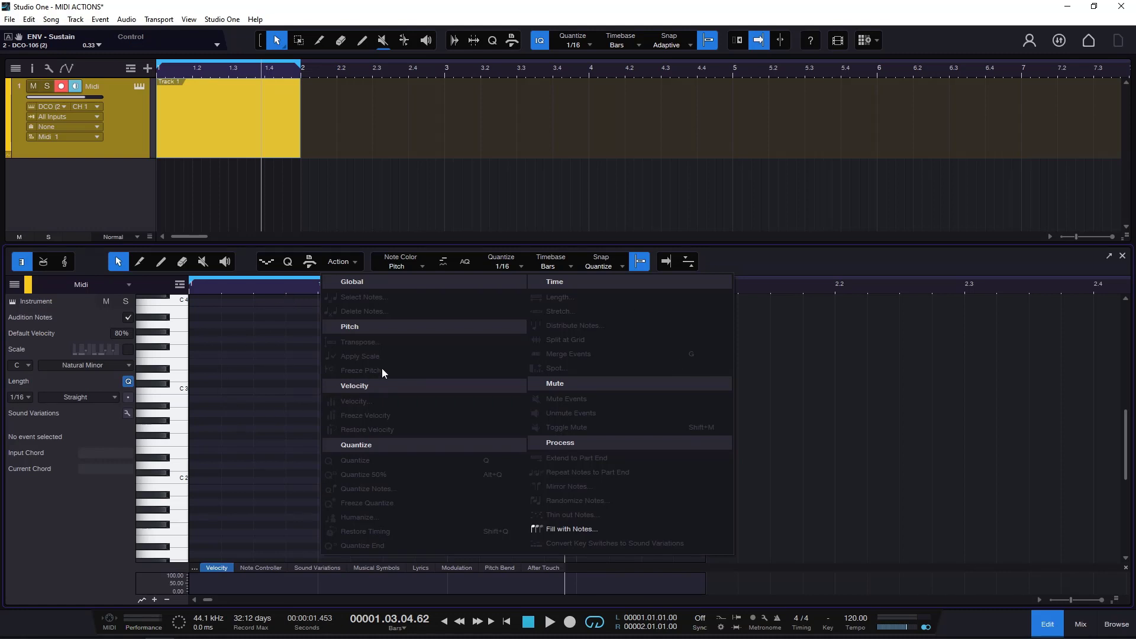
click(588, 527)
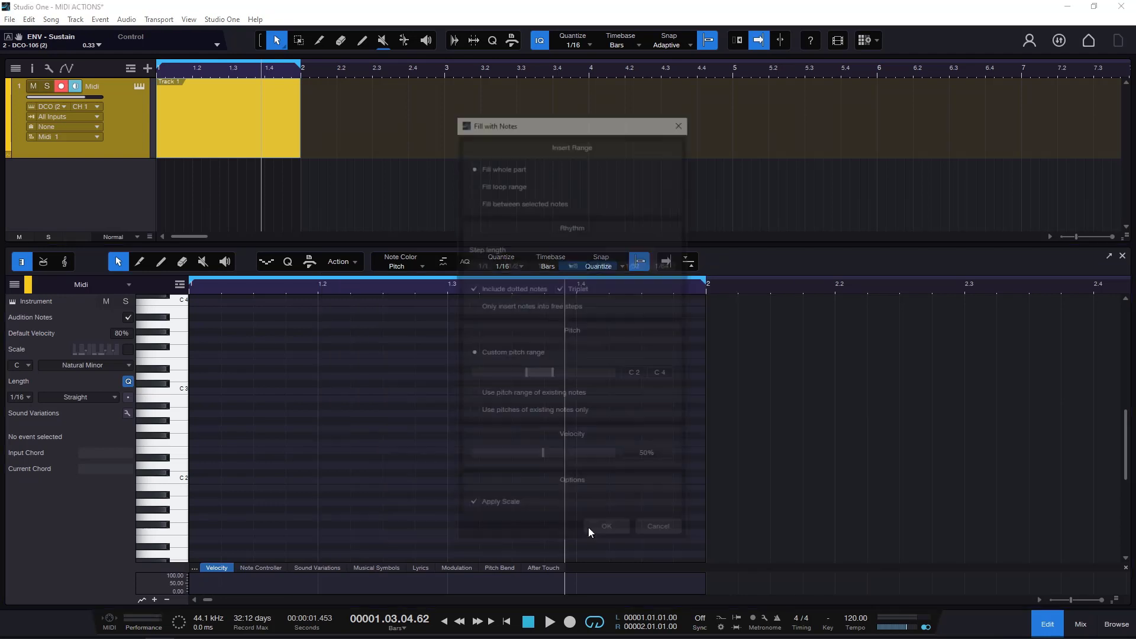
drag(544, 125, 799, 170)
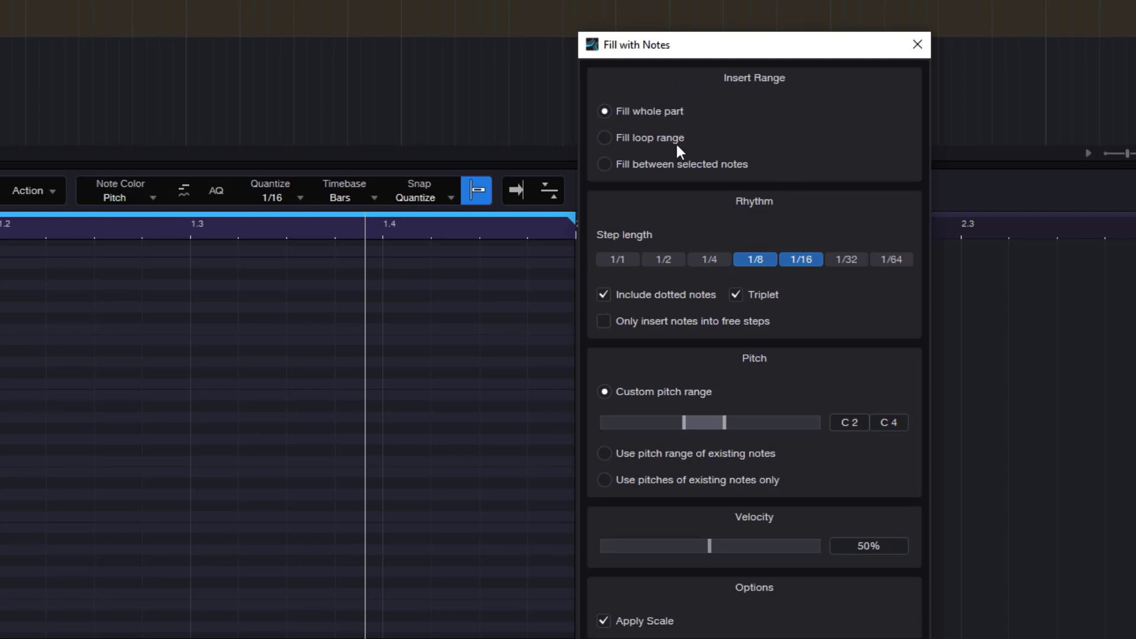
click(644, 142)
drag(699, 52, 825, 109)
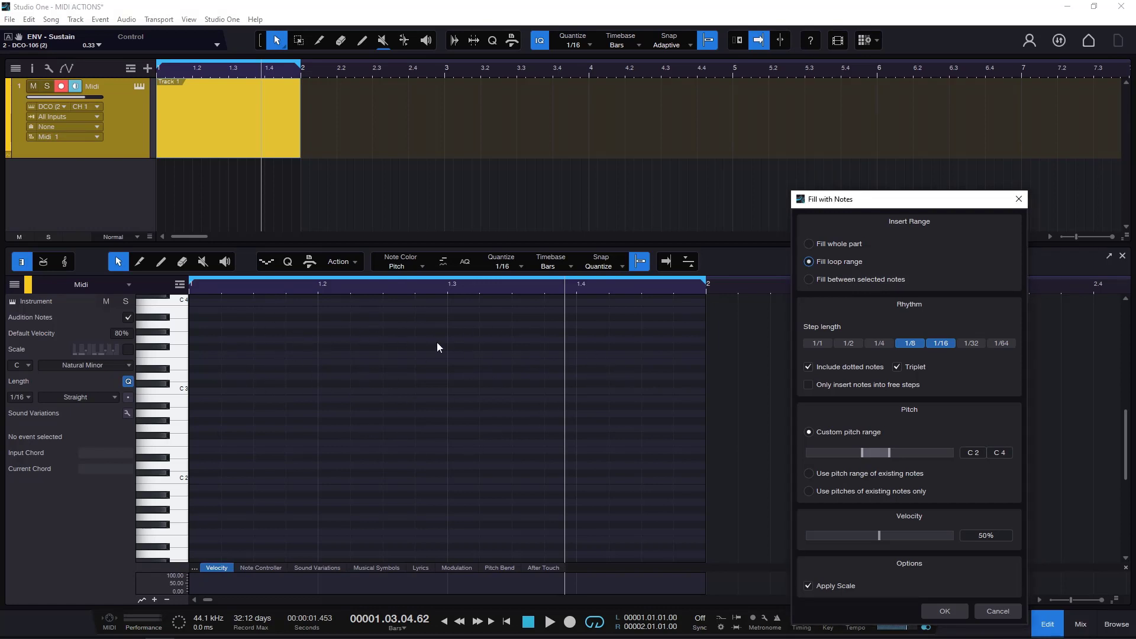
click(998, 611)
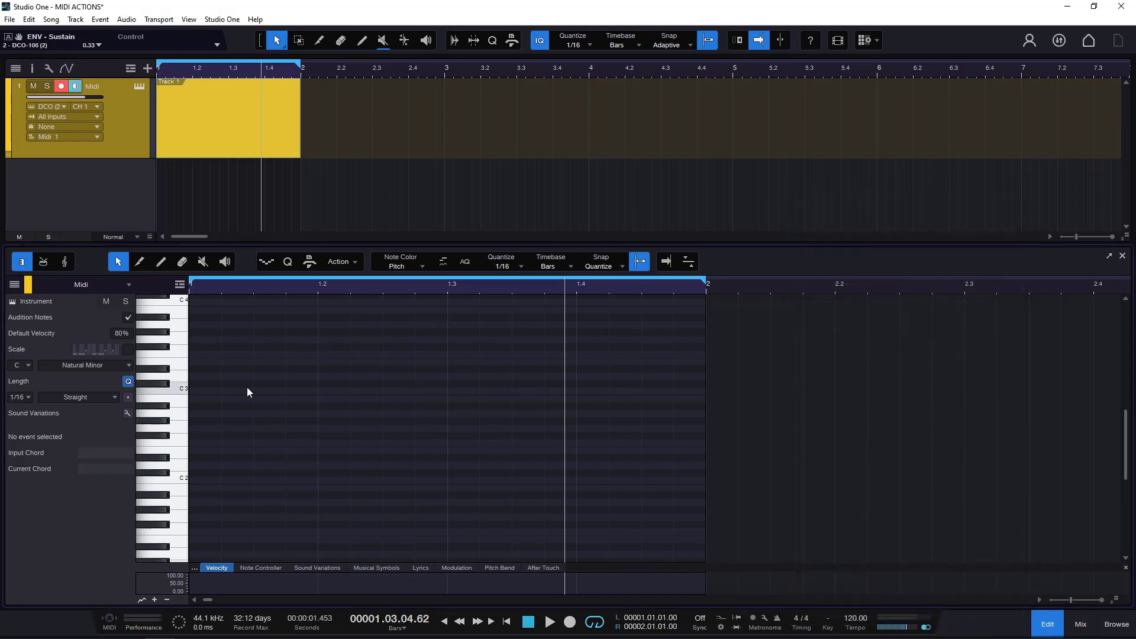
Step: Place a C# 3 note near the part's start and a D 3 note near its end, and remove both
click(244, 384)
click(657, 378)
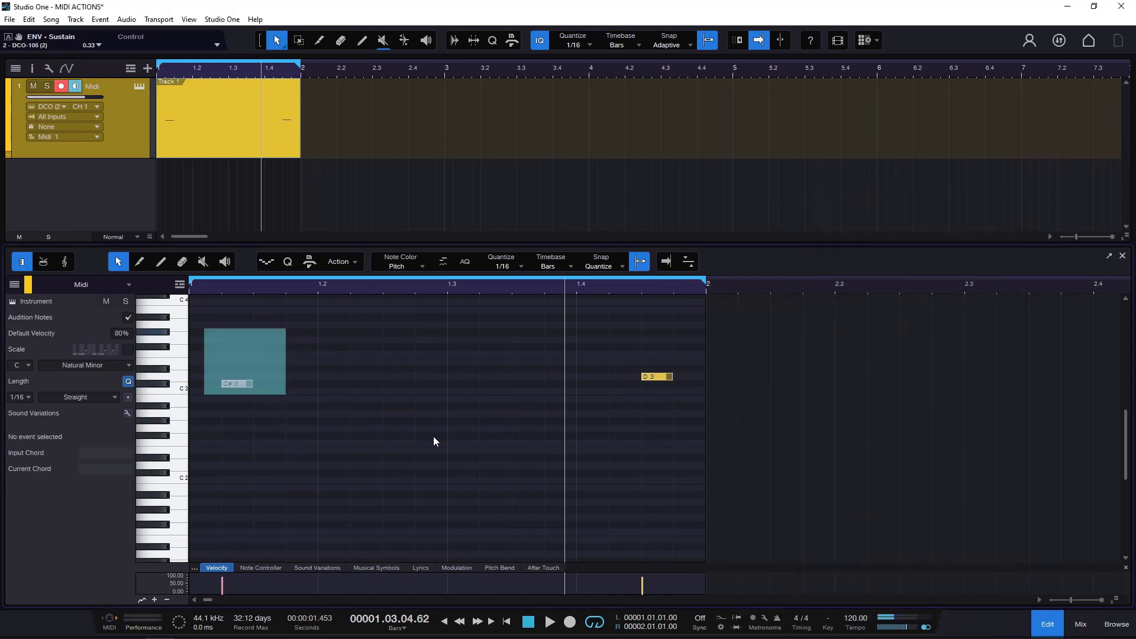
drag(433, 441, 754, 485)
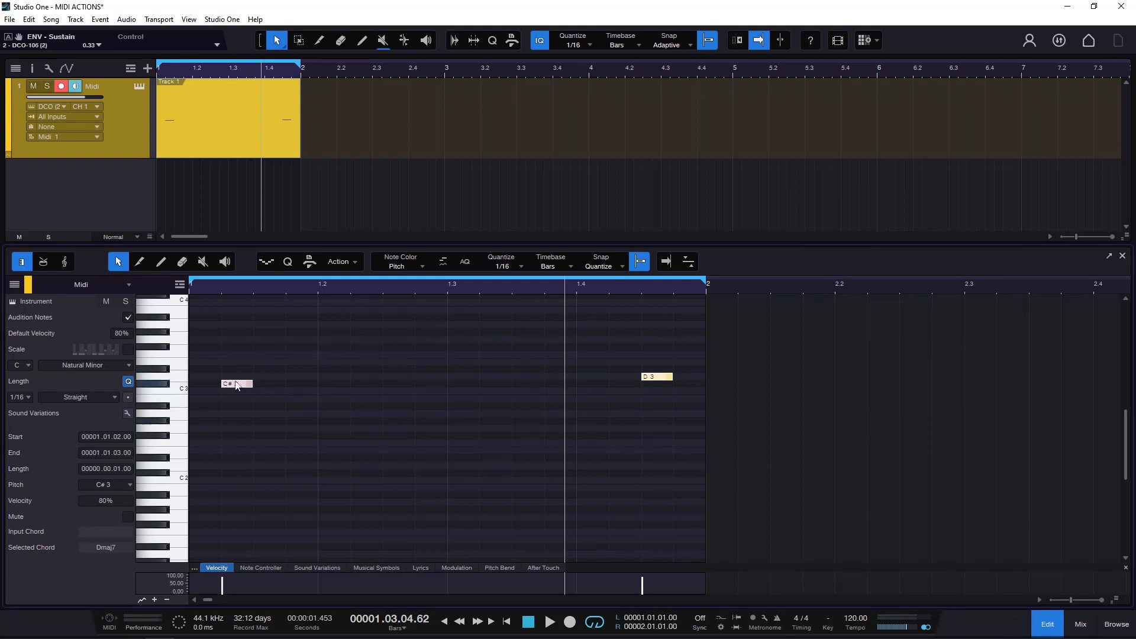
click(411, 348)
drag(236, 342, 694, 473)
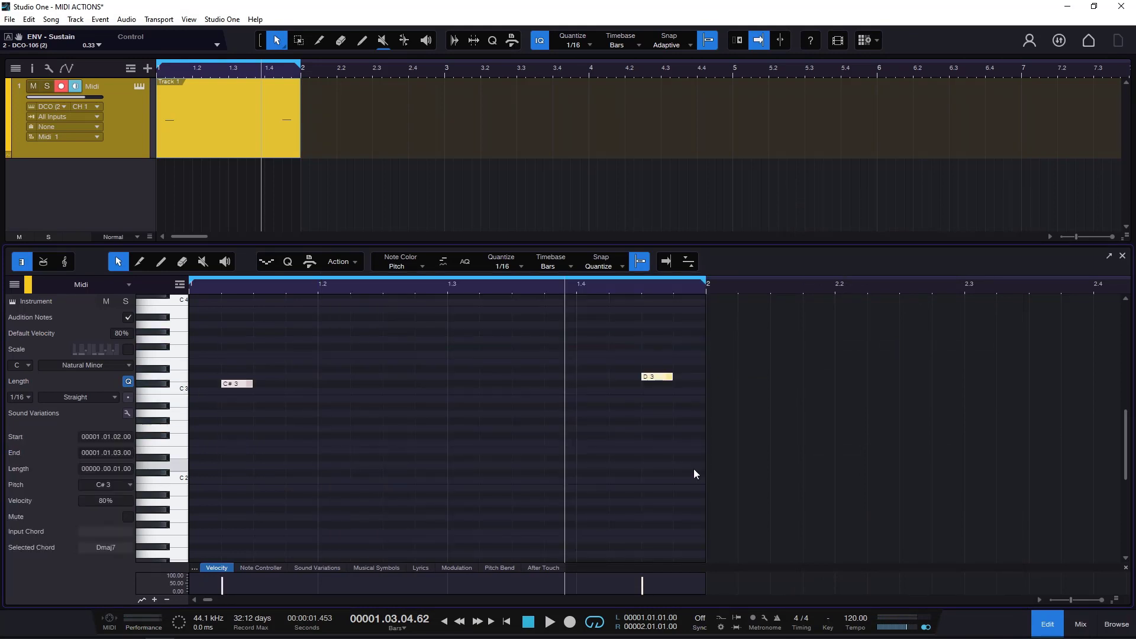
key(Delete)
Step: Fill the whole part with 1/8 and 1/16 notes, including dotted and triplet, from C 2 to C 4 at 50% velocity
click(349, 261)
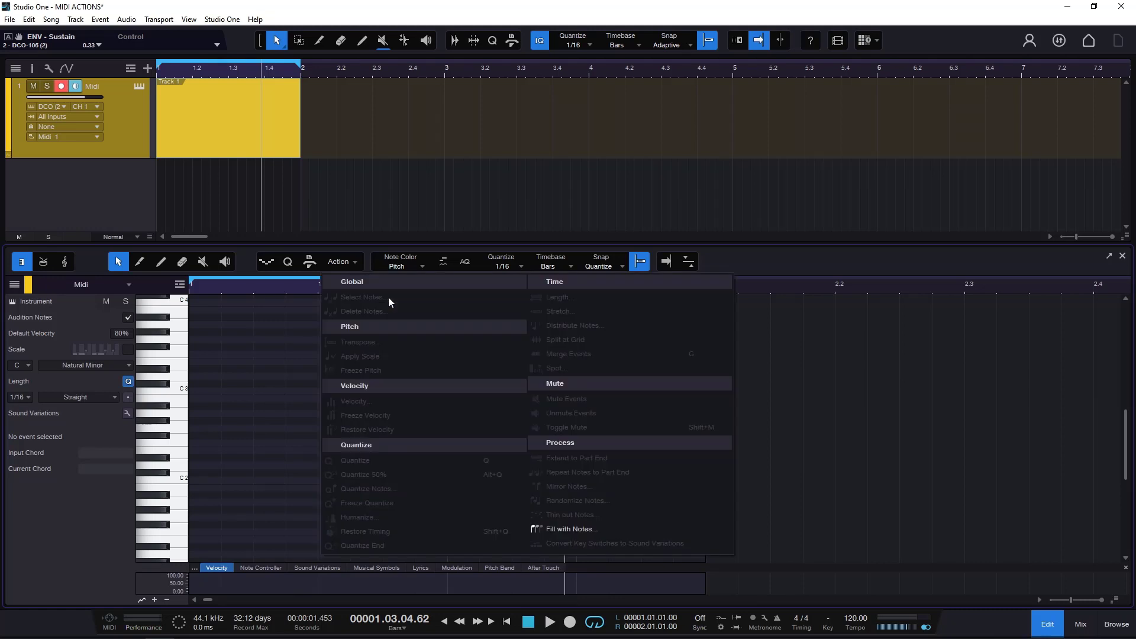
click(592, 528)
drag(579, 124, 830, 159)
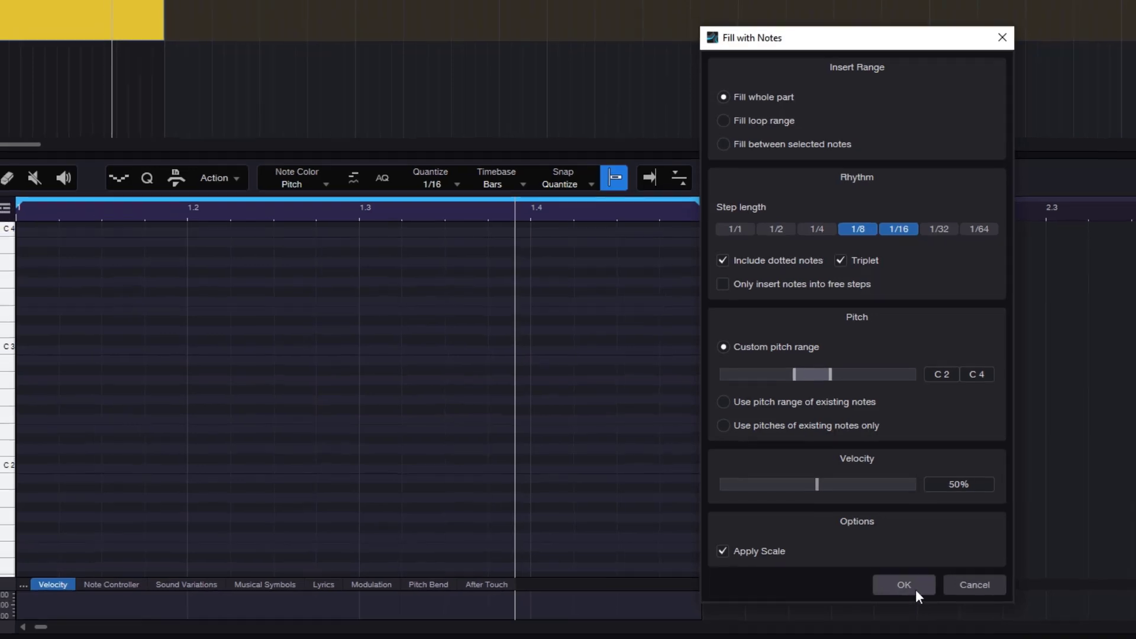
click(914, 591)
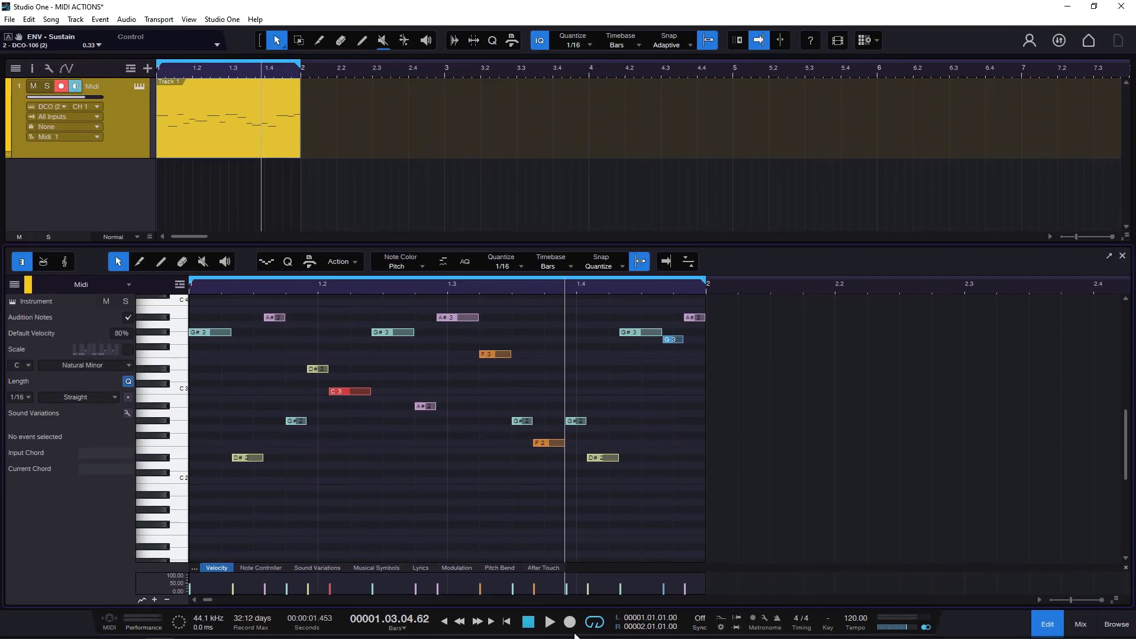
Step: Play the generated notes from the start of the part and delete them all
click(529, 621)
click(550, 622)
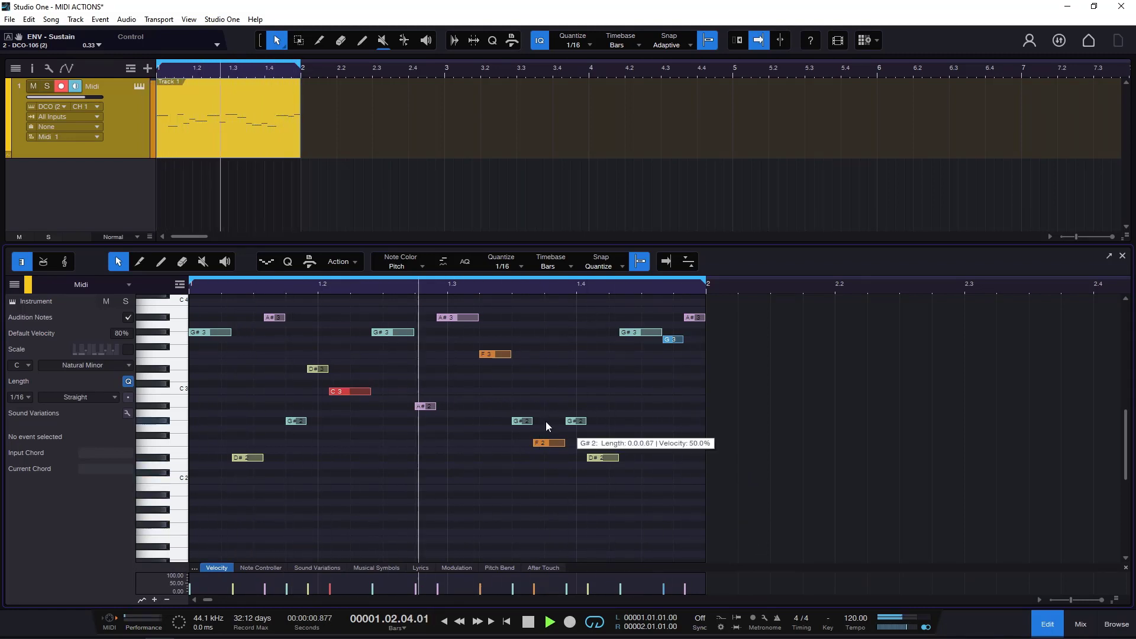
key(space)
key(ctrl+a)
key(Delete)
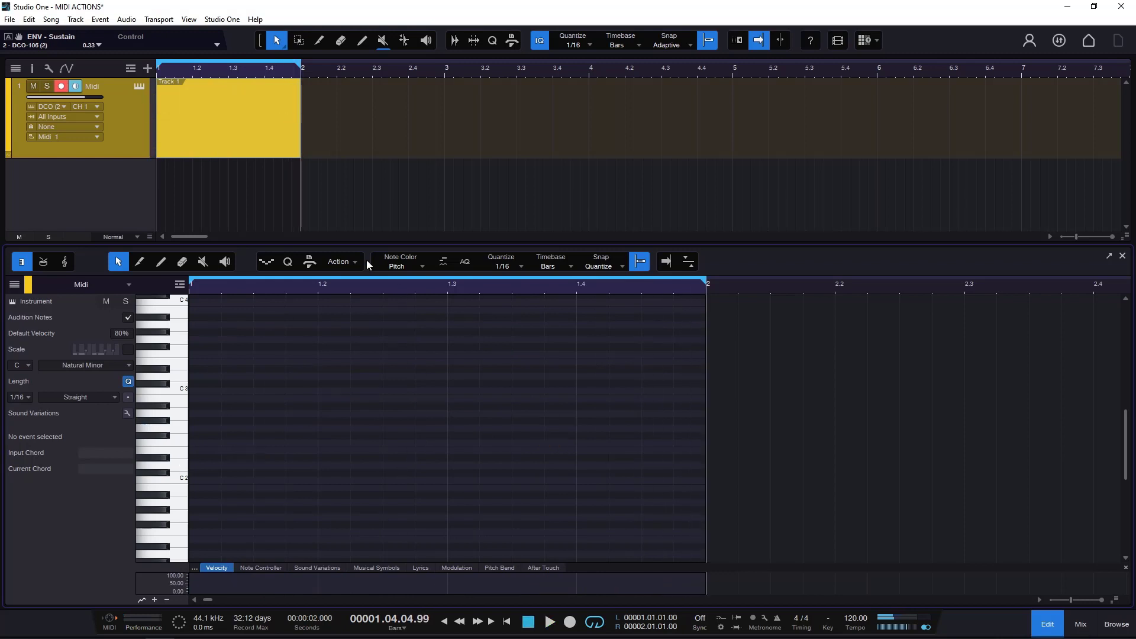
Step: Fill the whole part with 1/16 notes only, without dotted notes or triplets, in a custom pitch range of C 2 to C 3
click(340, 261)
click(582, 526)
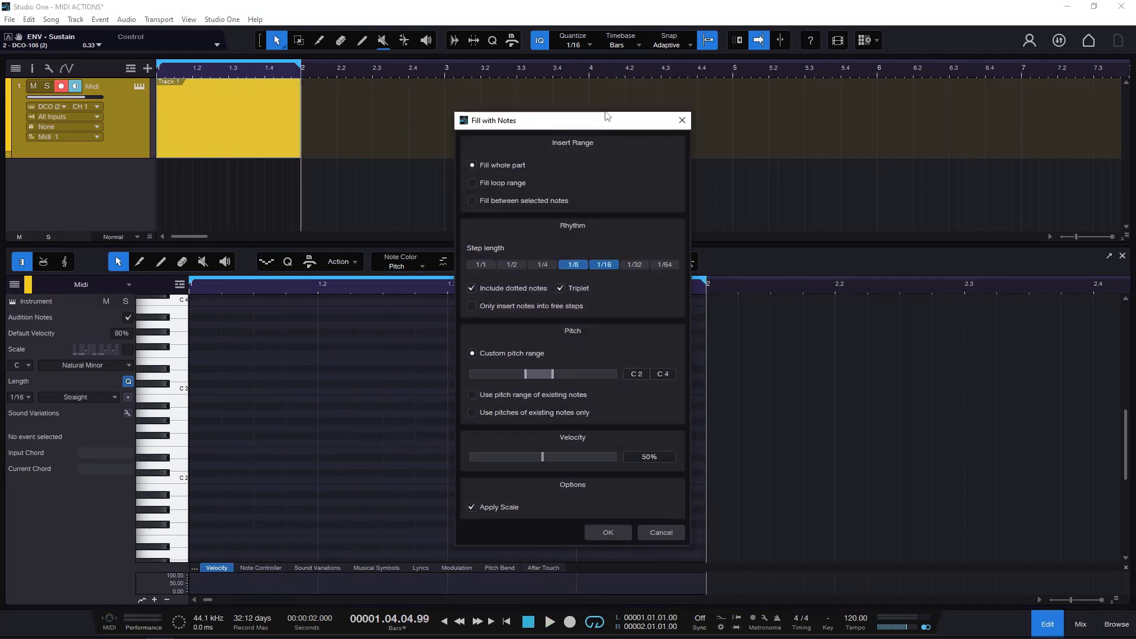
drag(608, 125, 848, 170)
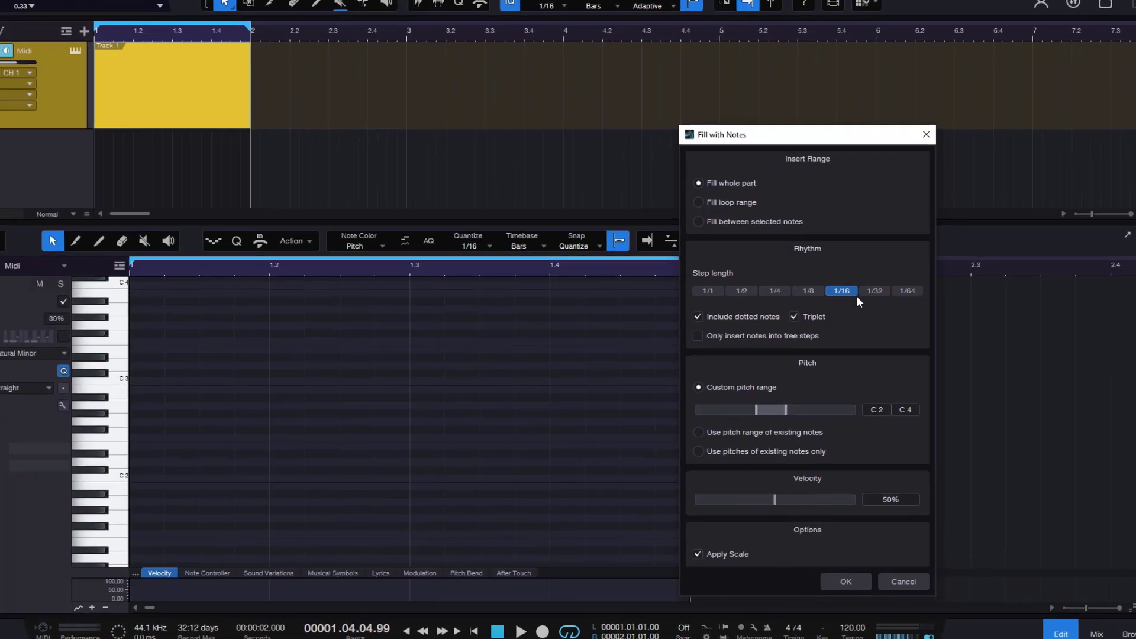
click(846, 308)
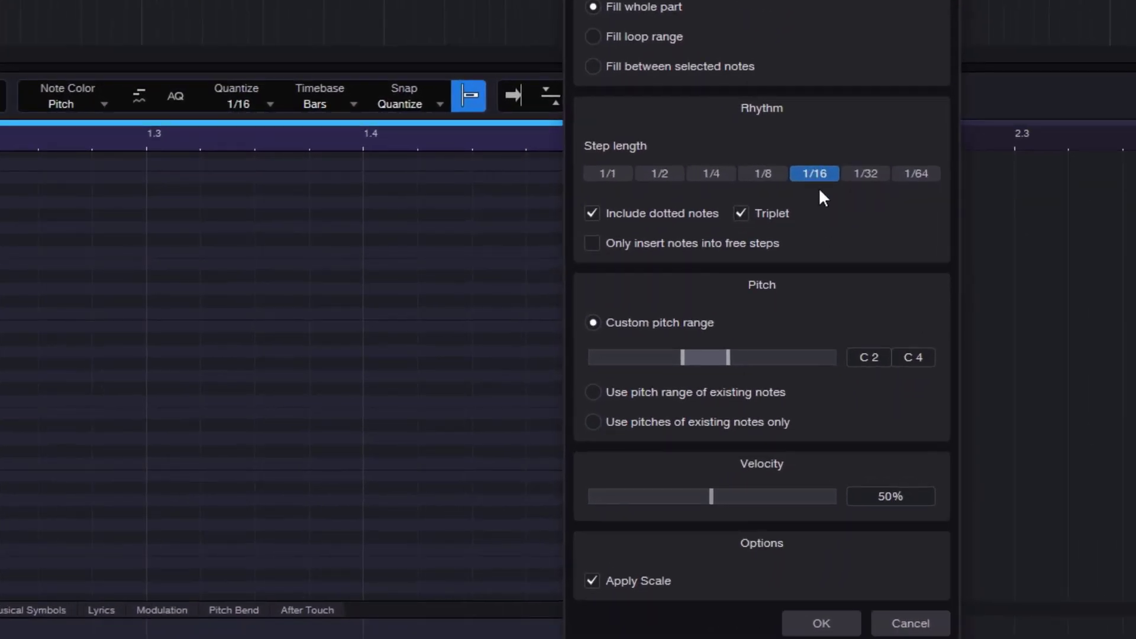
click(654, 216)
click(742, 214)
drag(728, 362, 708, 366)
click(824, 621)
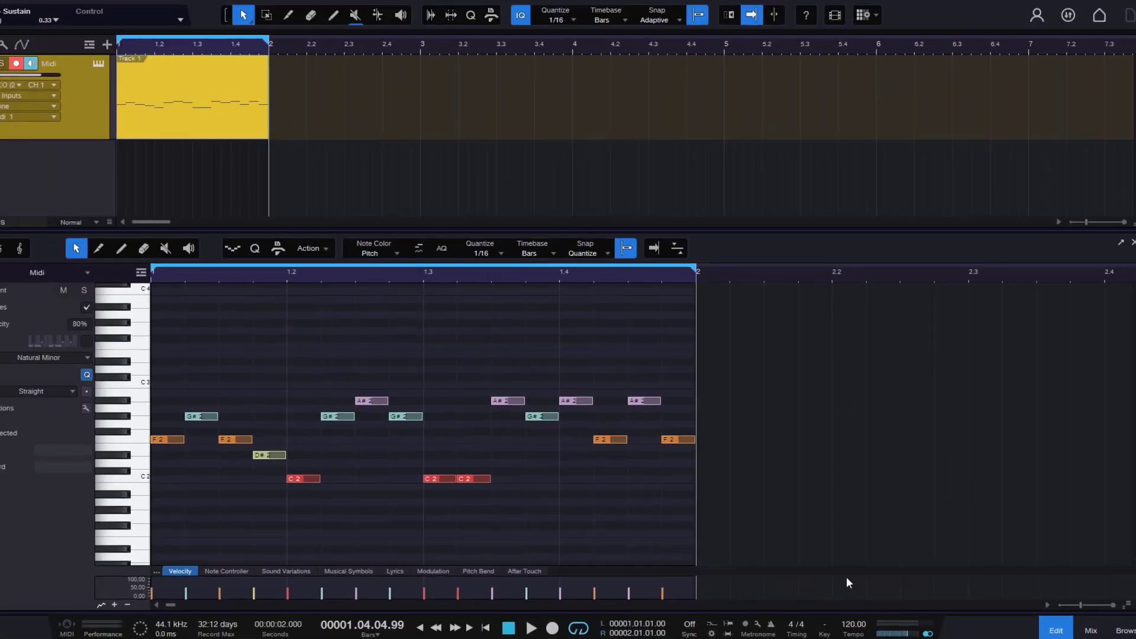
Step: Play back the generated 1/16 pattern from the start of the part and stop it
key(space)
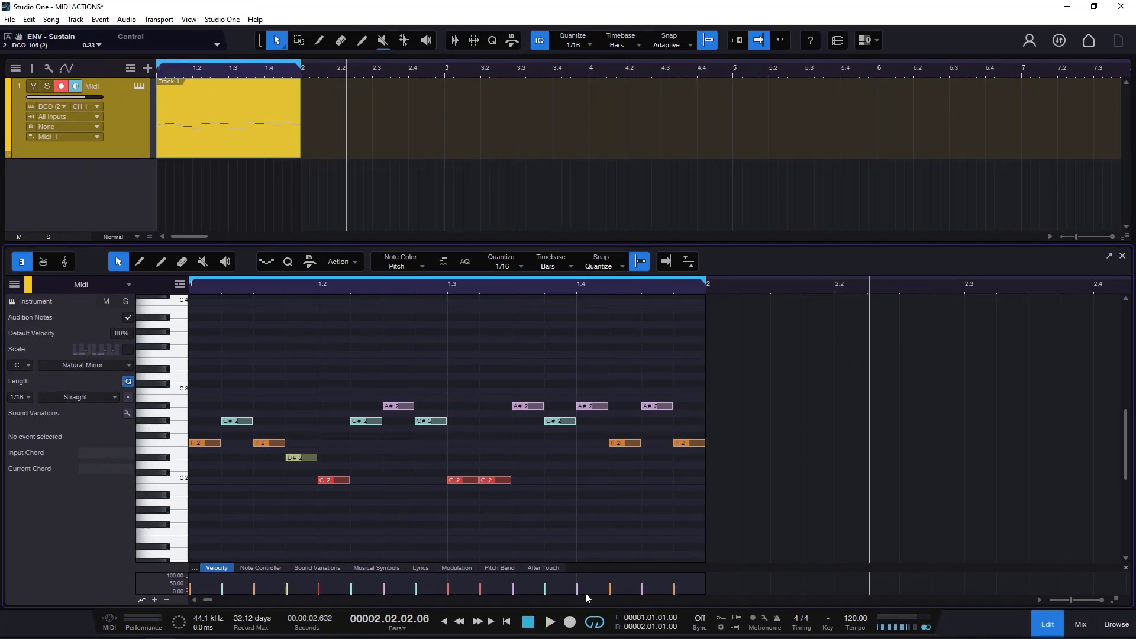
click(528, 621)
click(549, 621)
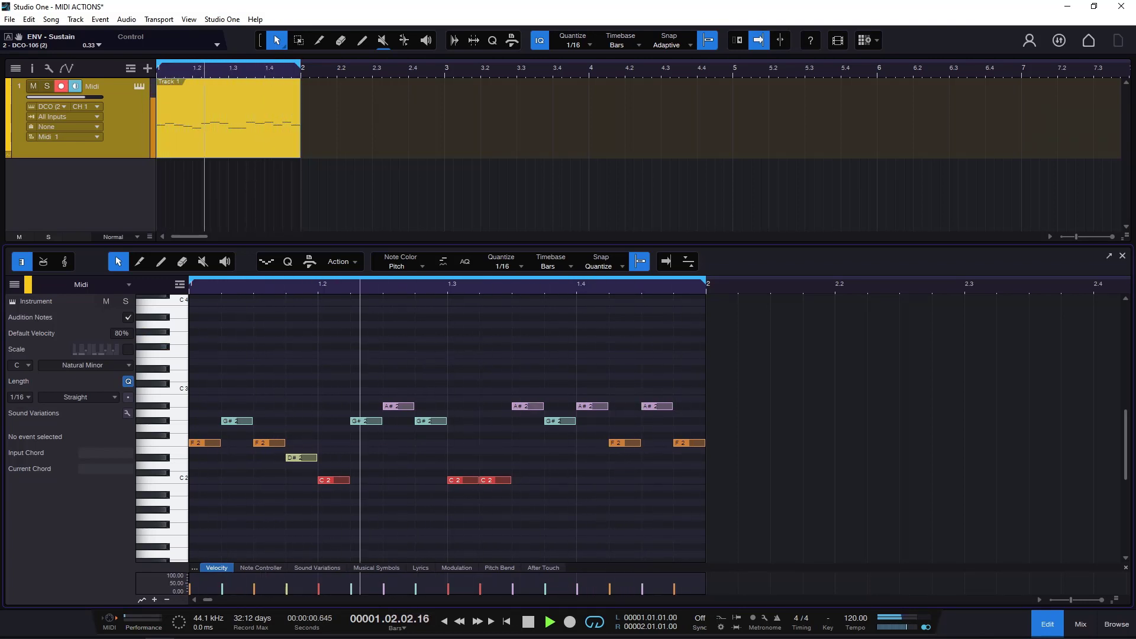
key(space)
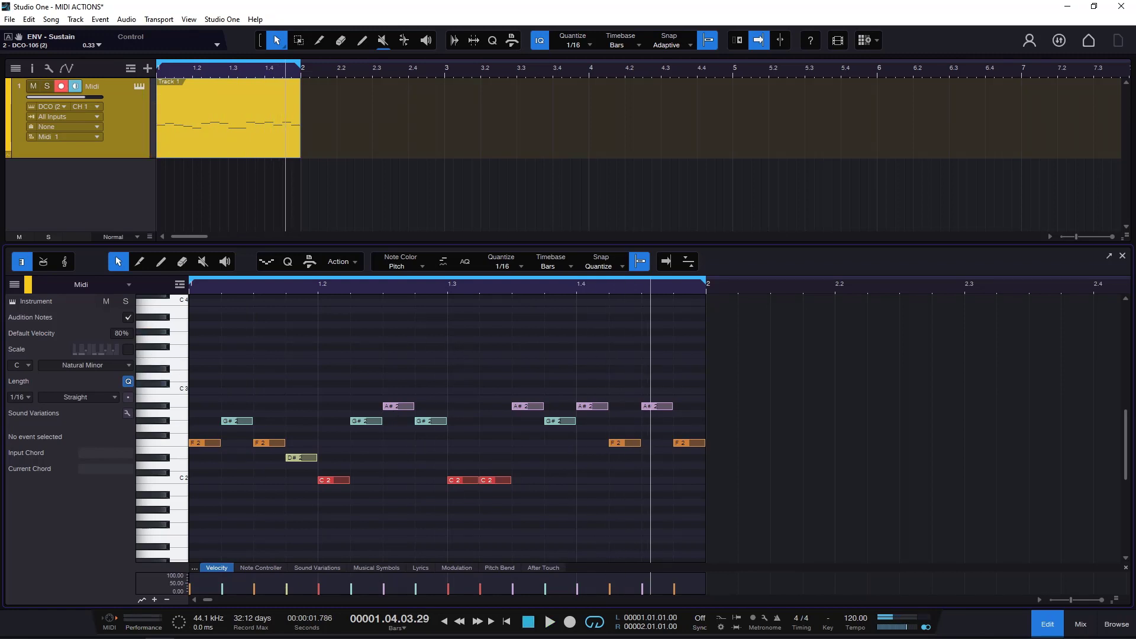
Step: Recheck the Fill with Notes settings without applying them, and bring up the list of note actions
click(358, 262)
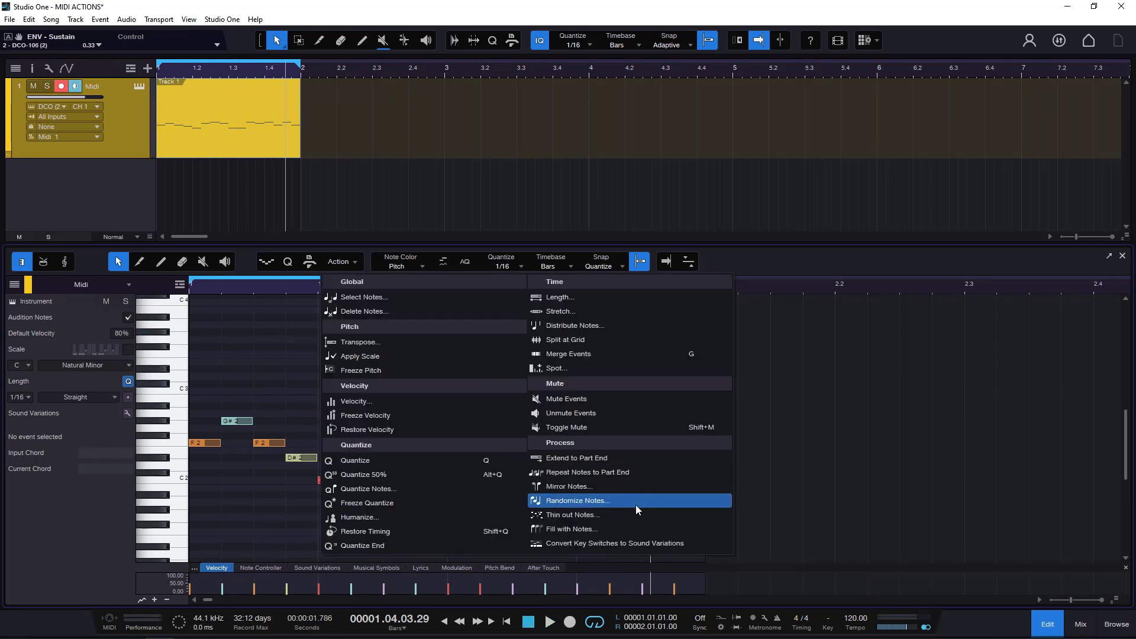
click(596, 528)
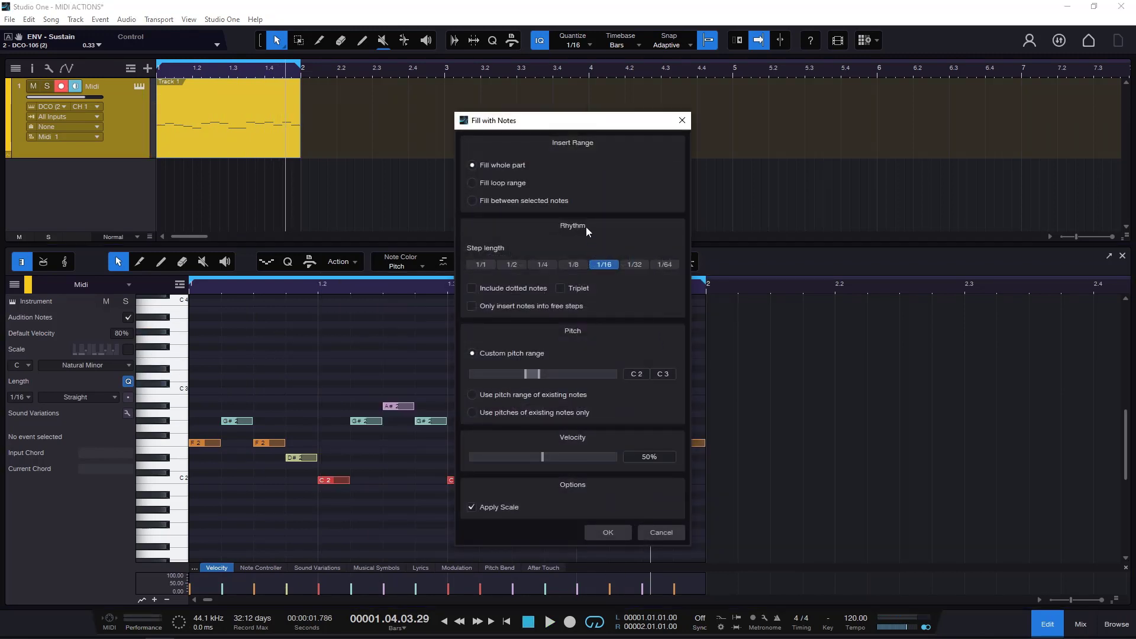
click(660, 531)
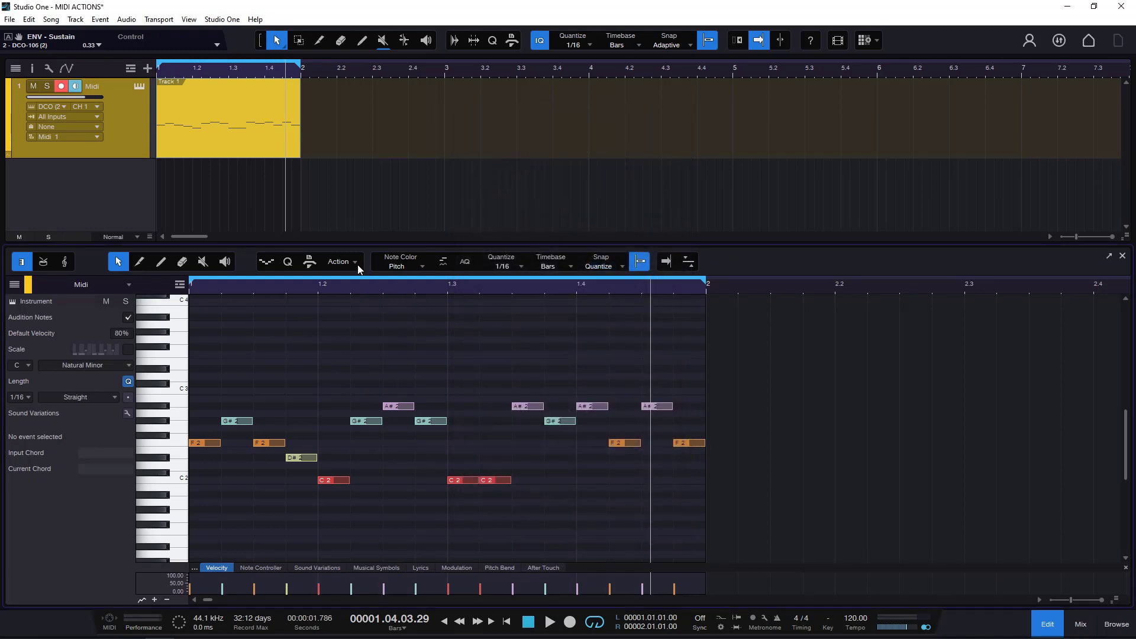
click(355, 263)
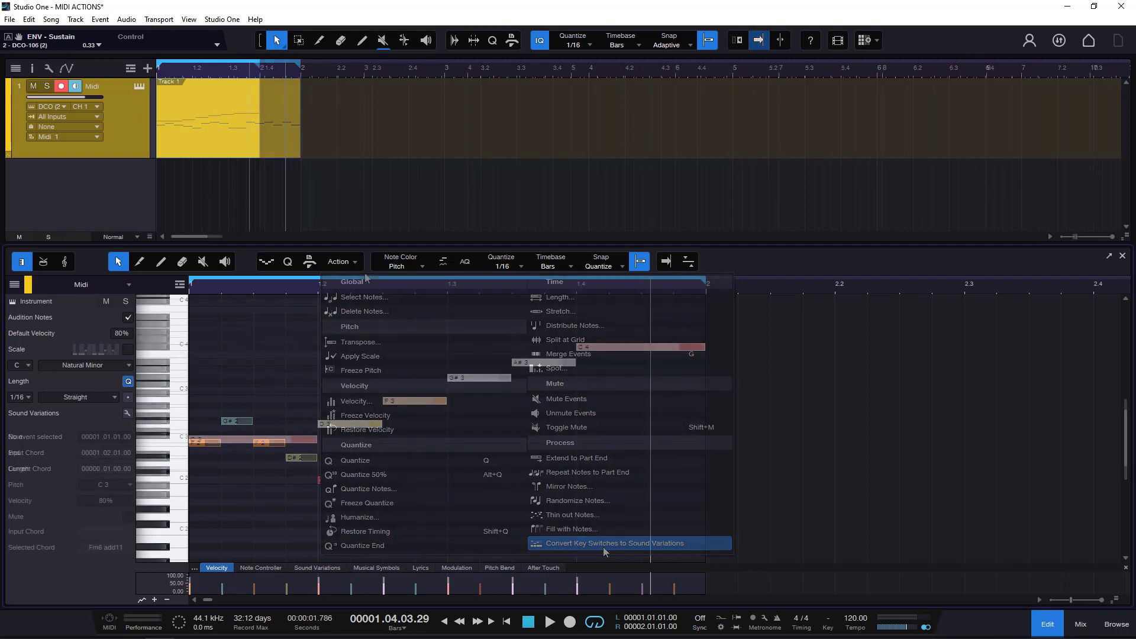
Step: Mirror the whole six-note rising run horizontally on the middle, with vertical mirroring turned off
drag(634, 322, 190, 481)
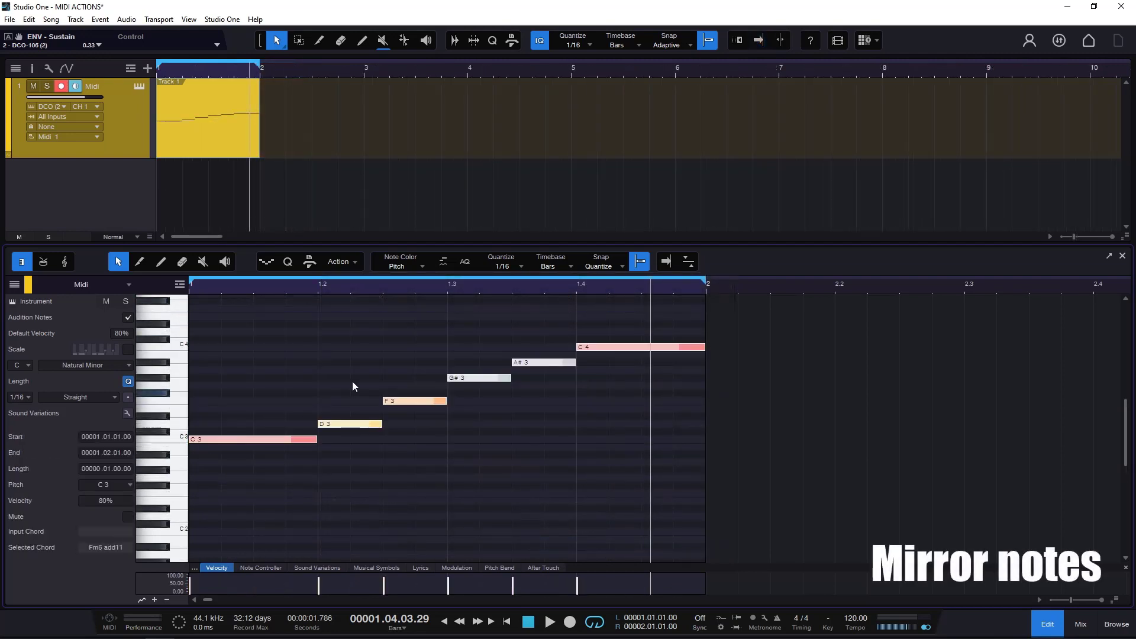
click(322, 343)
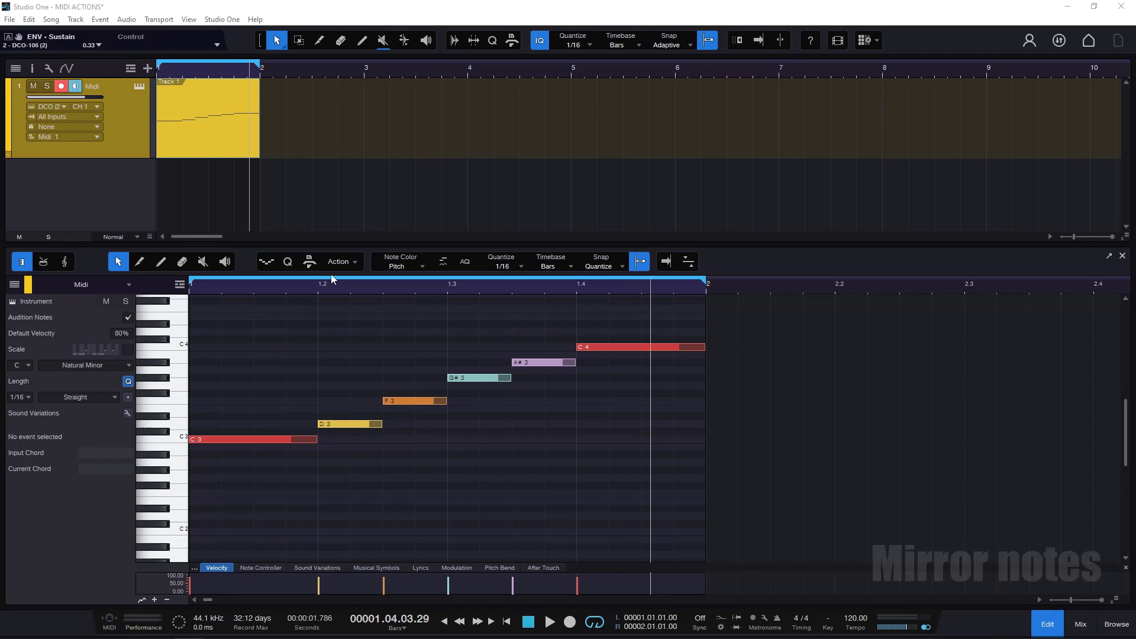
click(354, 268)
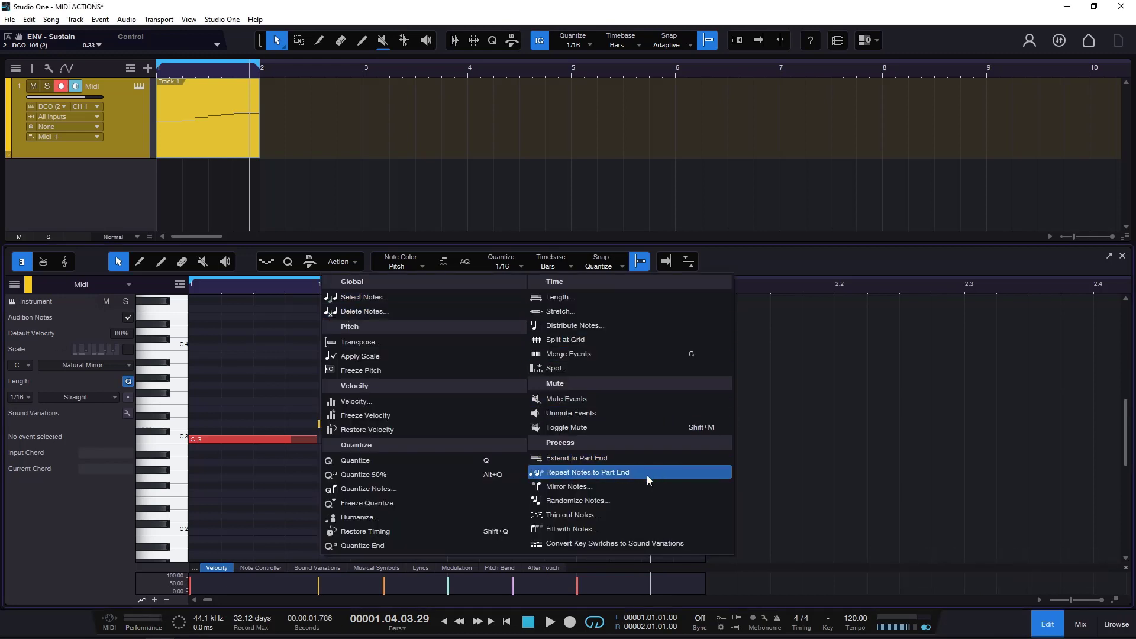
click(578, 487)
drag(586, 248, 835, 295)
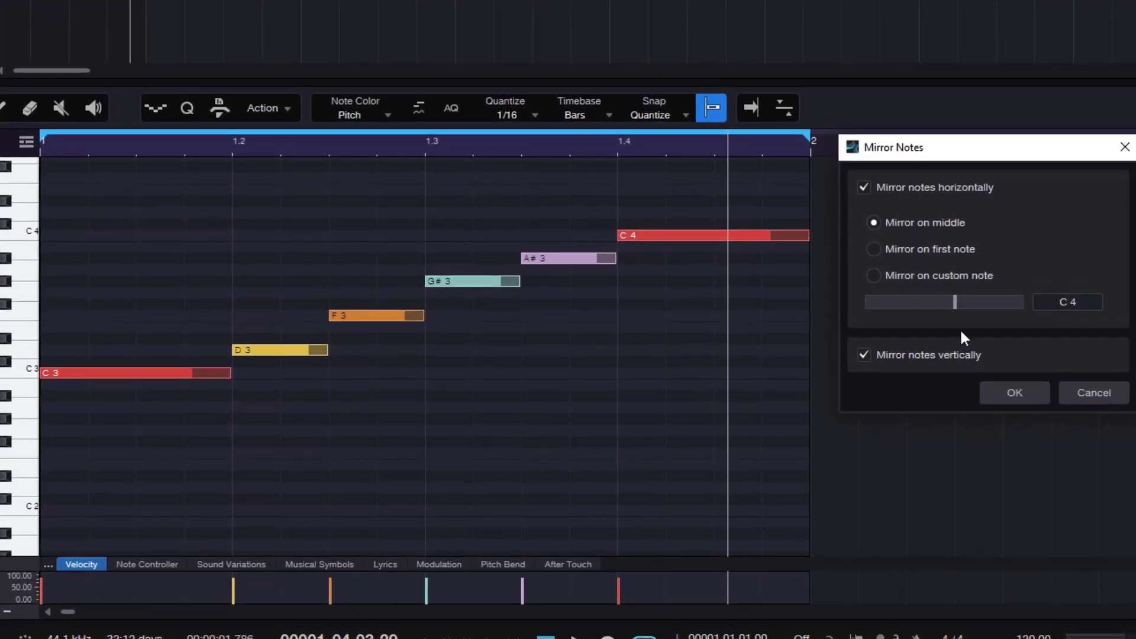
click(948, 355)
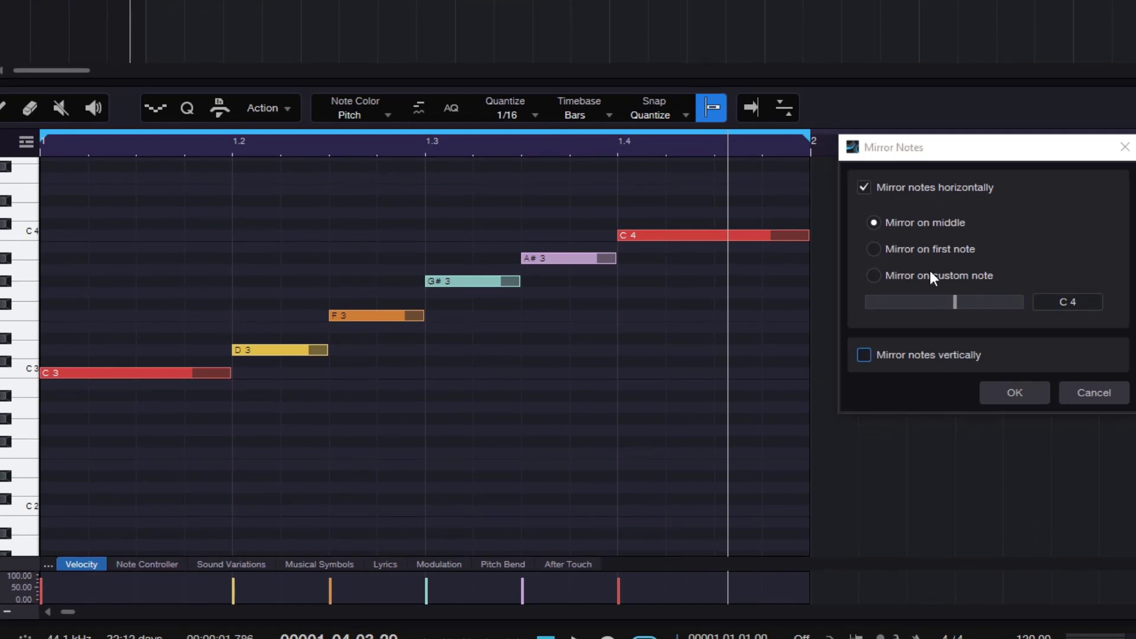
click(926, 251)
click(1024, 394)
Step: Undo the mirroring of the whole run and mirror only its last three notes horizontally on the middle
drag(182, 198, 729, 445)
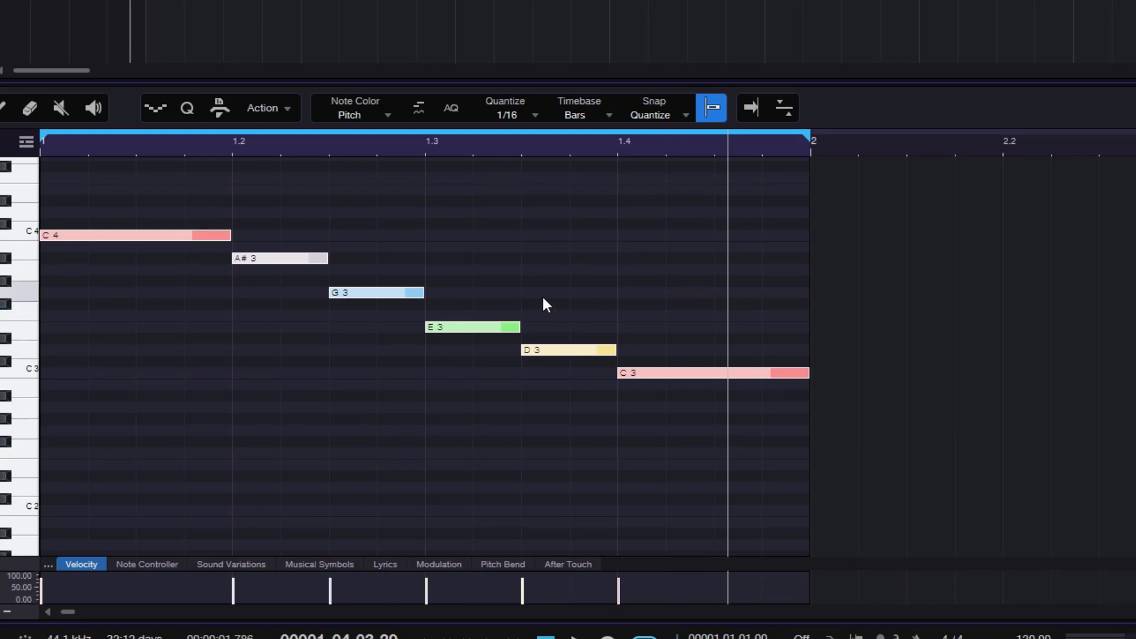
key(ctrl+z)
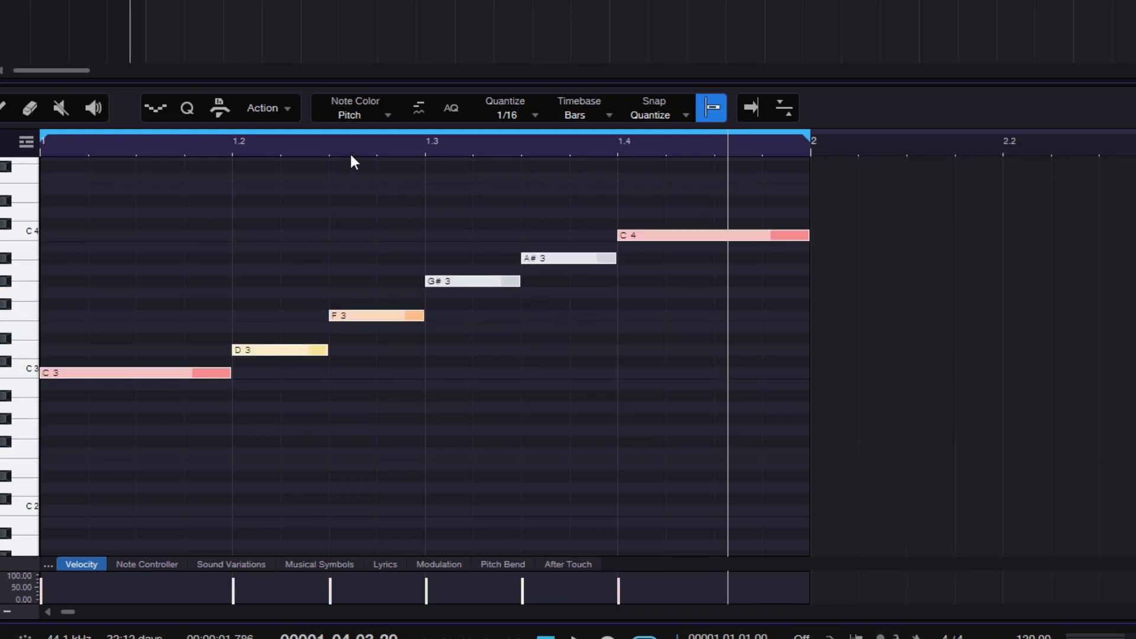
click(377, 235)
drag(414, 171, 742, 305)
click(295, 112)
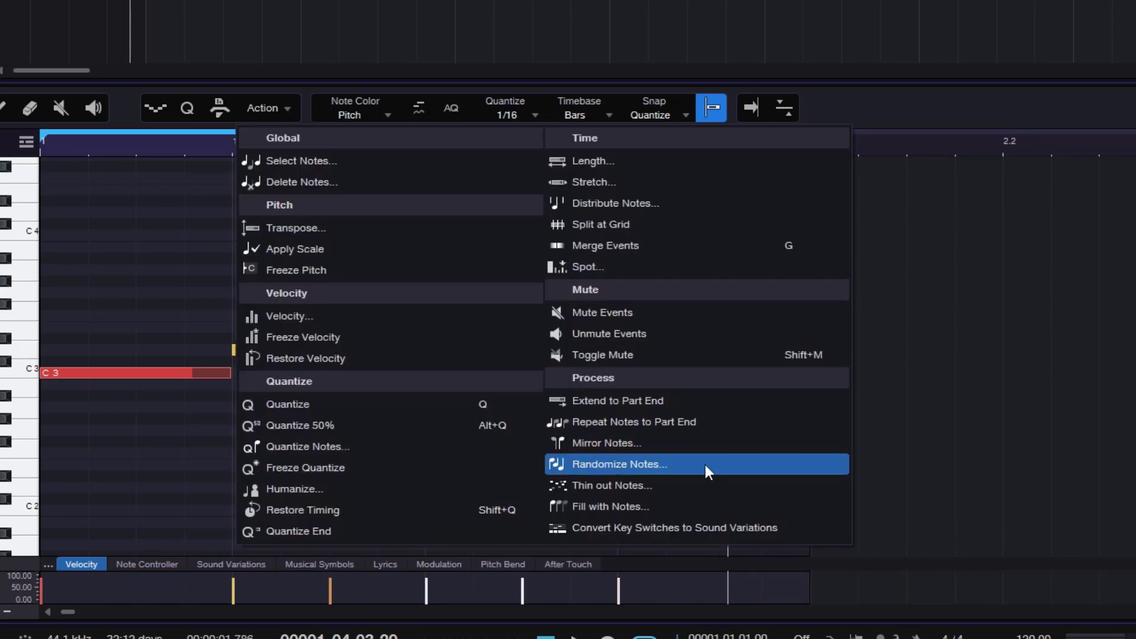
click(626, 445)
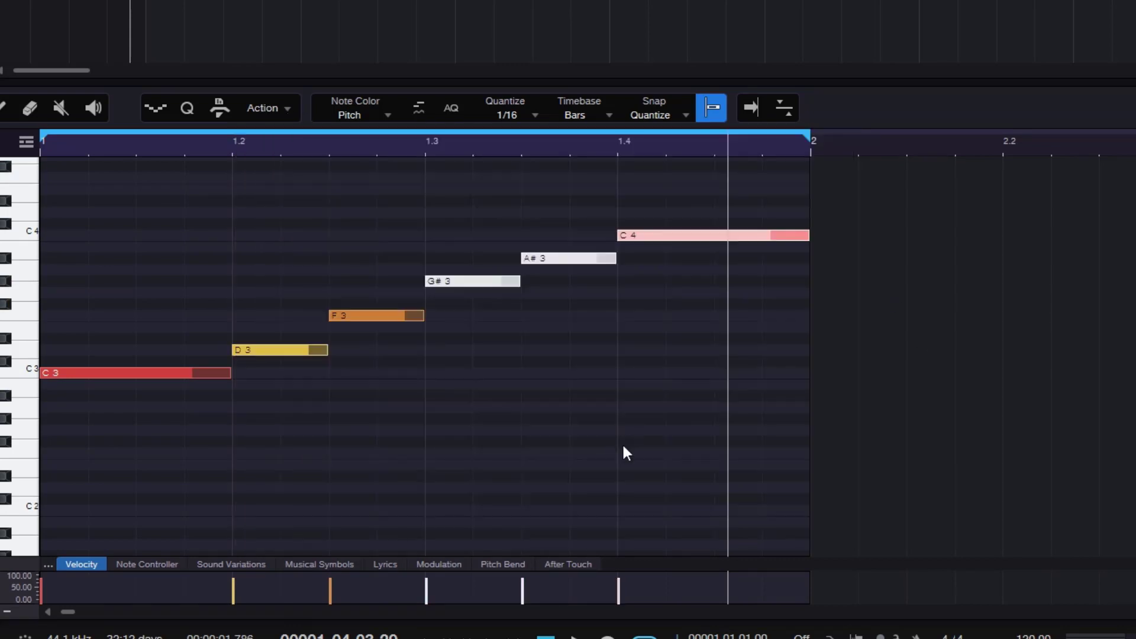
drag(644, 90, 1035, 148)
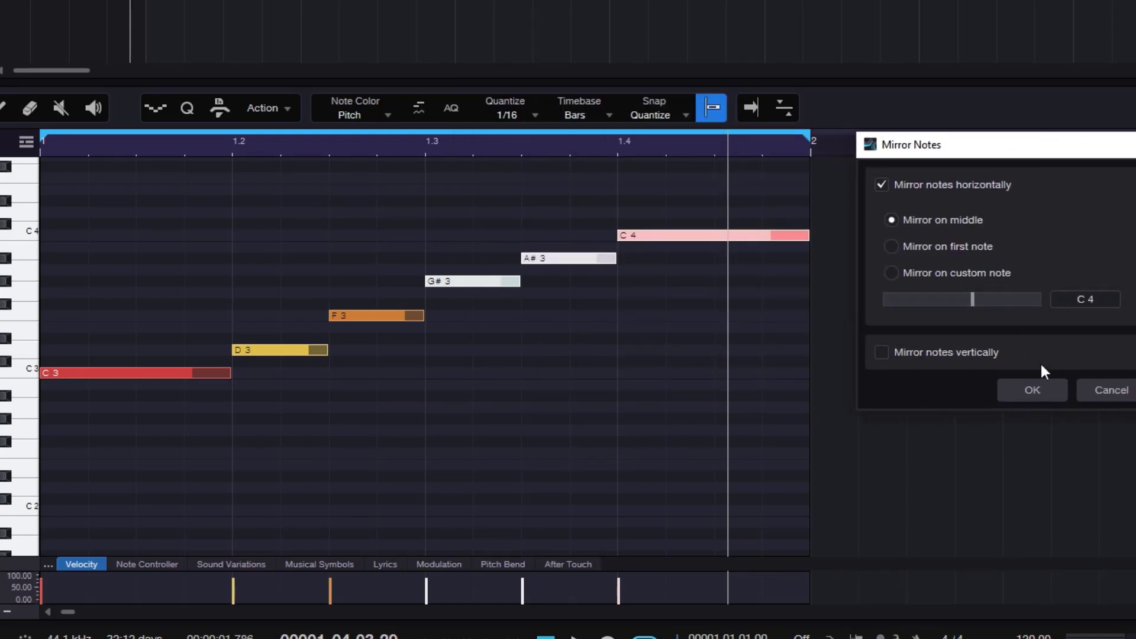
click(1042, 389)
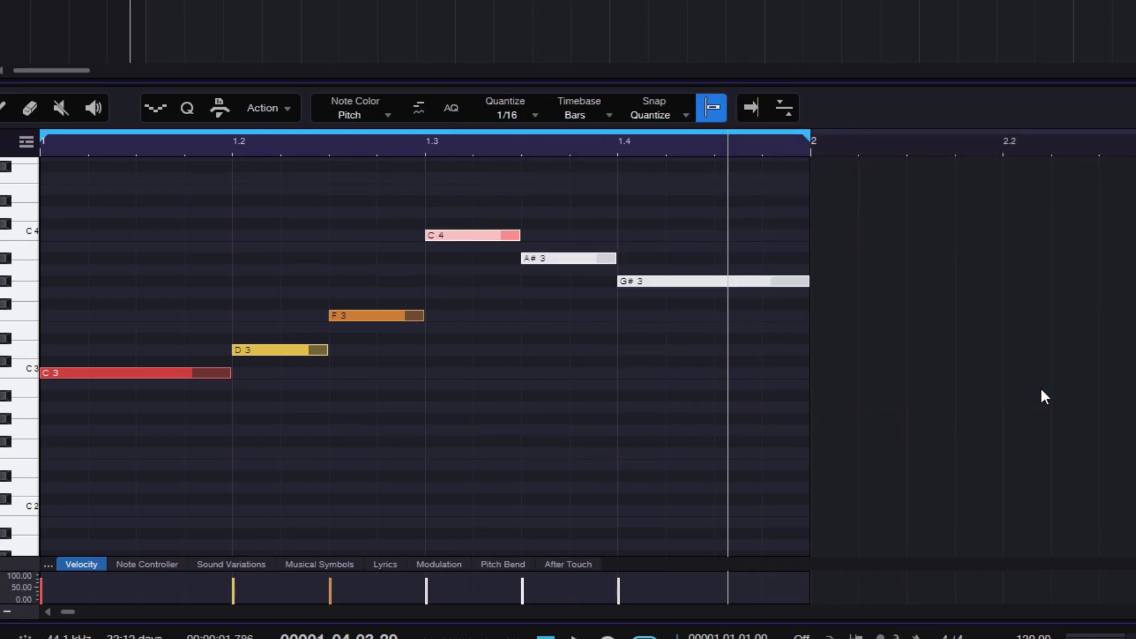
Step: Play back the partly mirrored run and undo the mirroring of the last three notes
click(481, 368)
key(space)
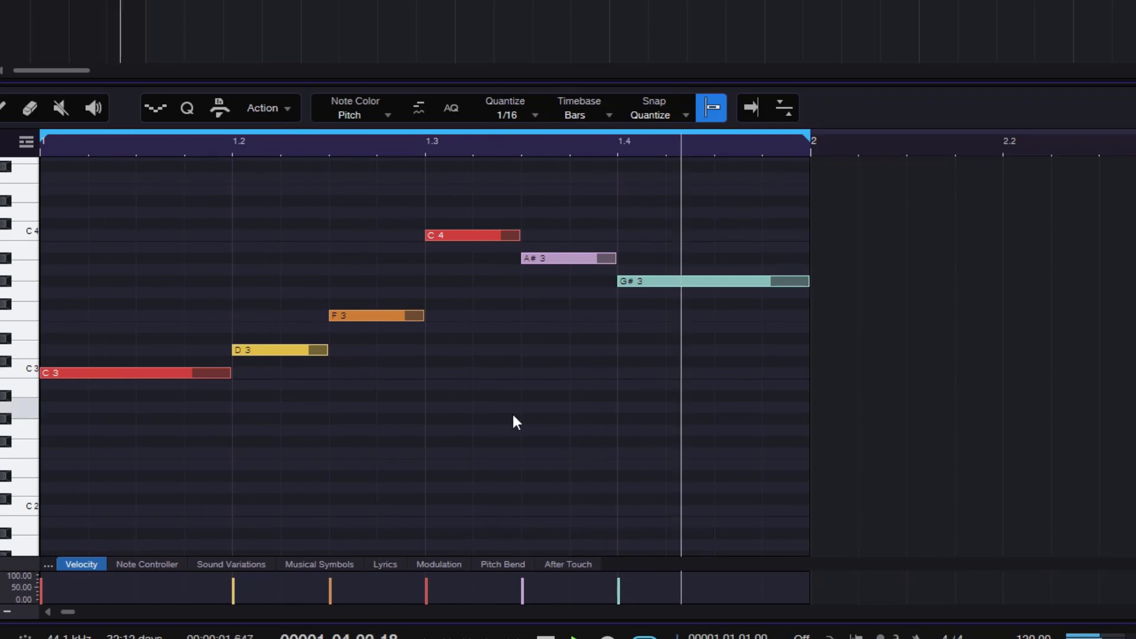
key(ctrl+z)
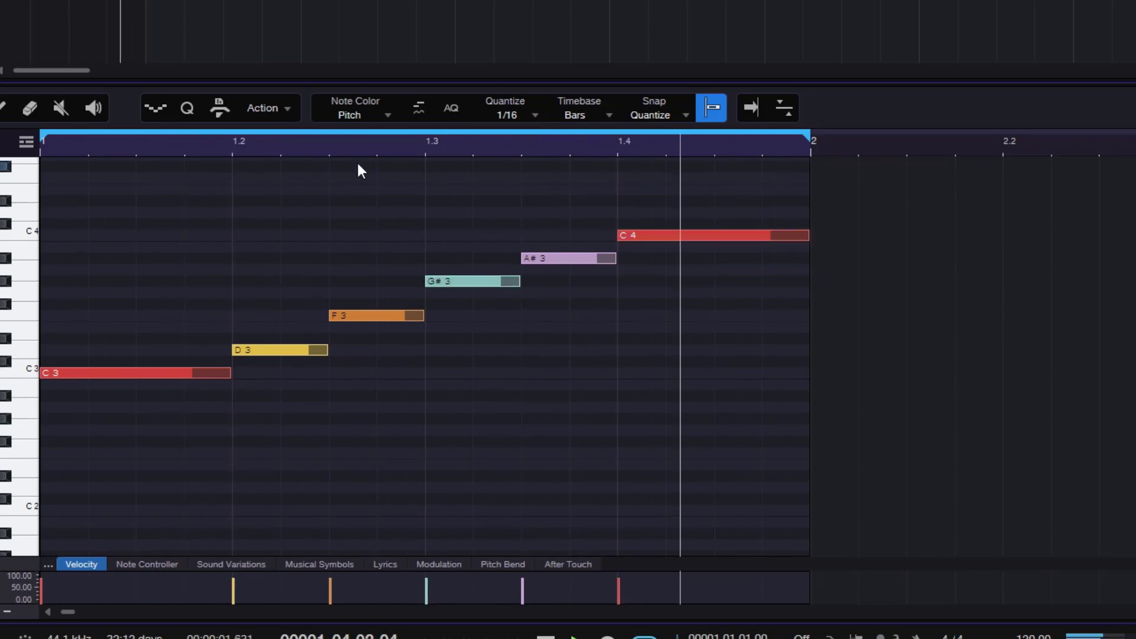
Step: Mirror the whole run horizontally on its first note, leaving vertical mirroring off
click(285, 110)
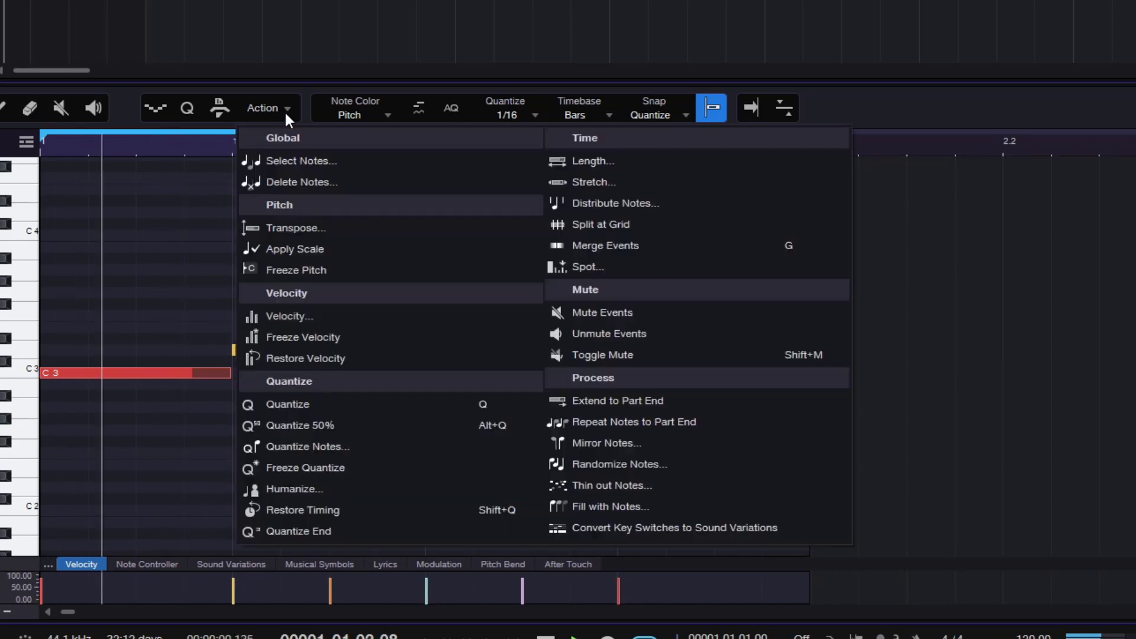
click(635, 446)
drag(570, 96, 931, 113)
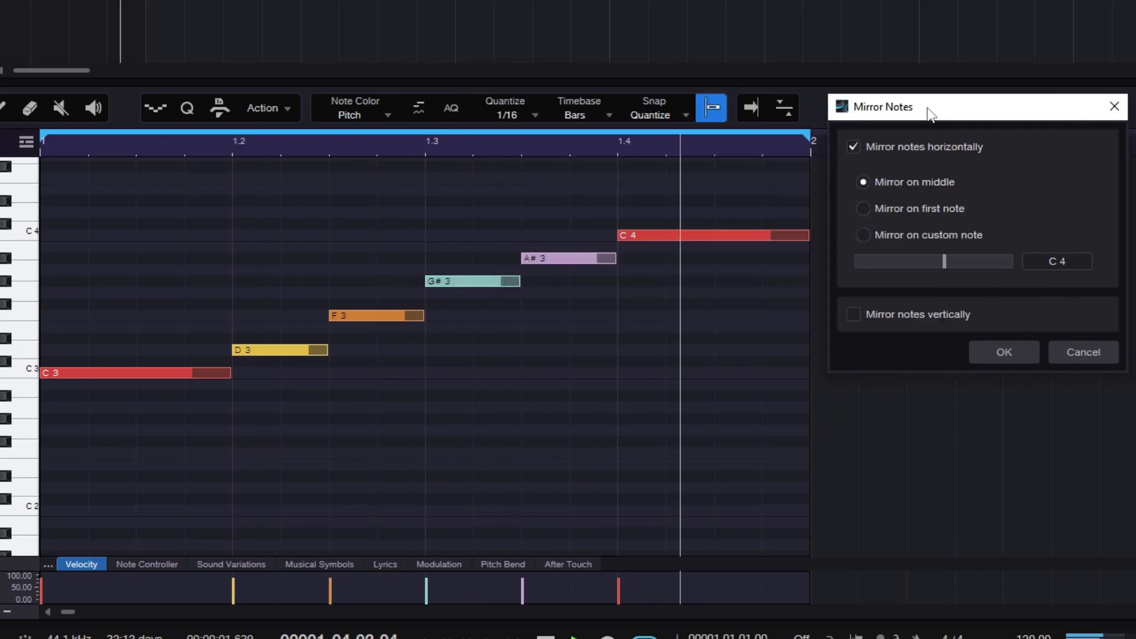
click(908, 208)
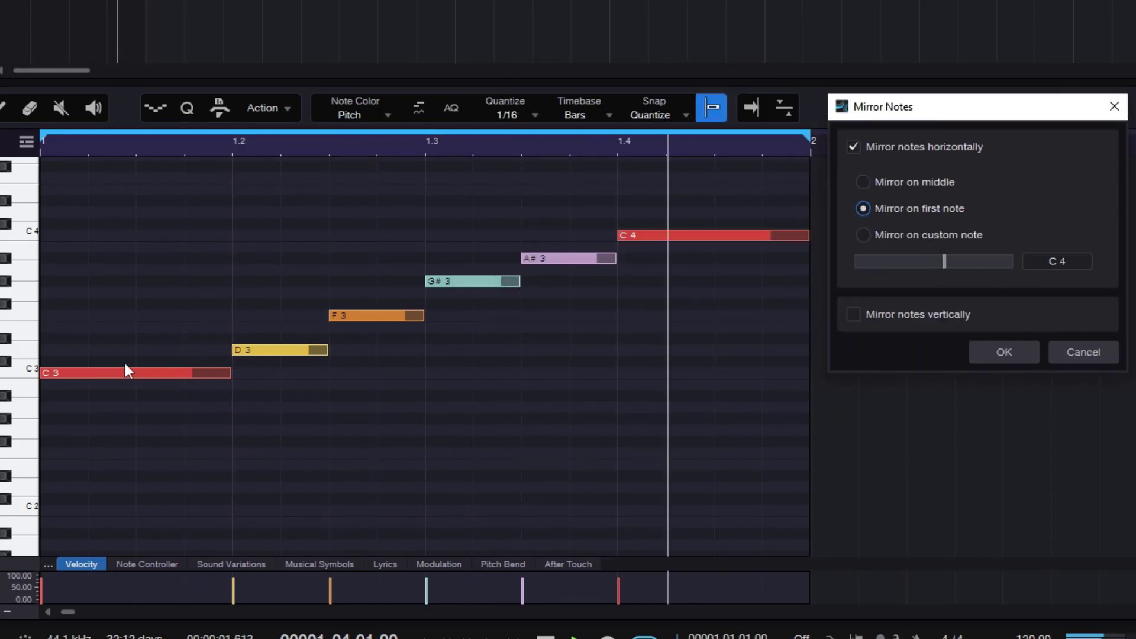
click(994, 352)
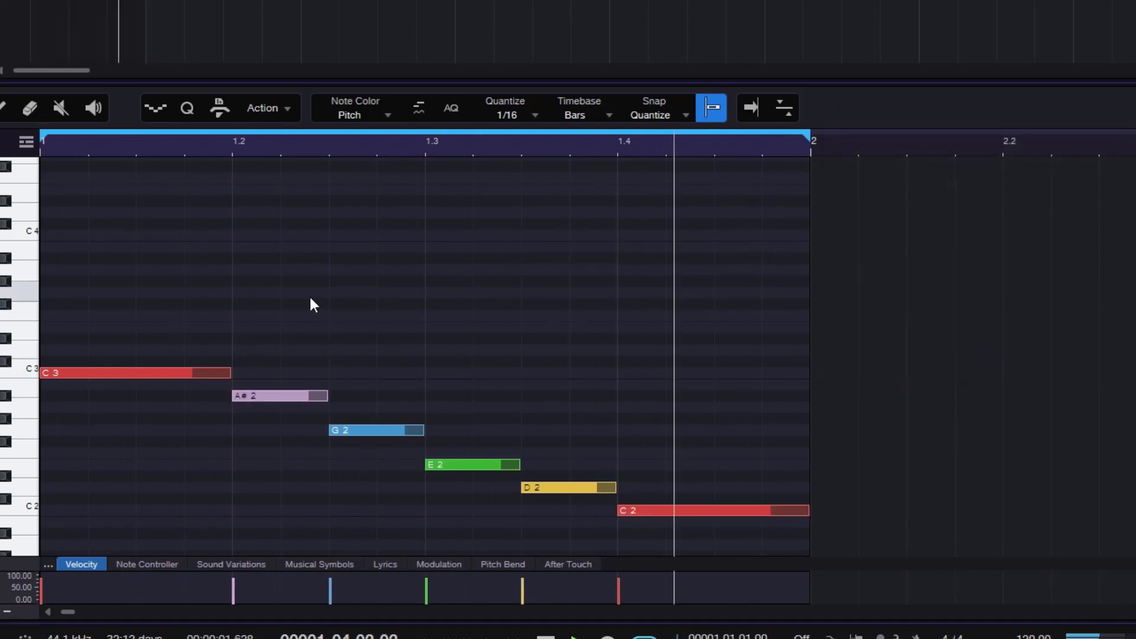
Step: Select the mirrored notes below C 3 to inspect them, and undo the first-note mirroring
drag(281, 252, 804, 538)
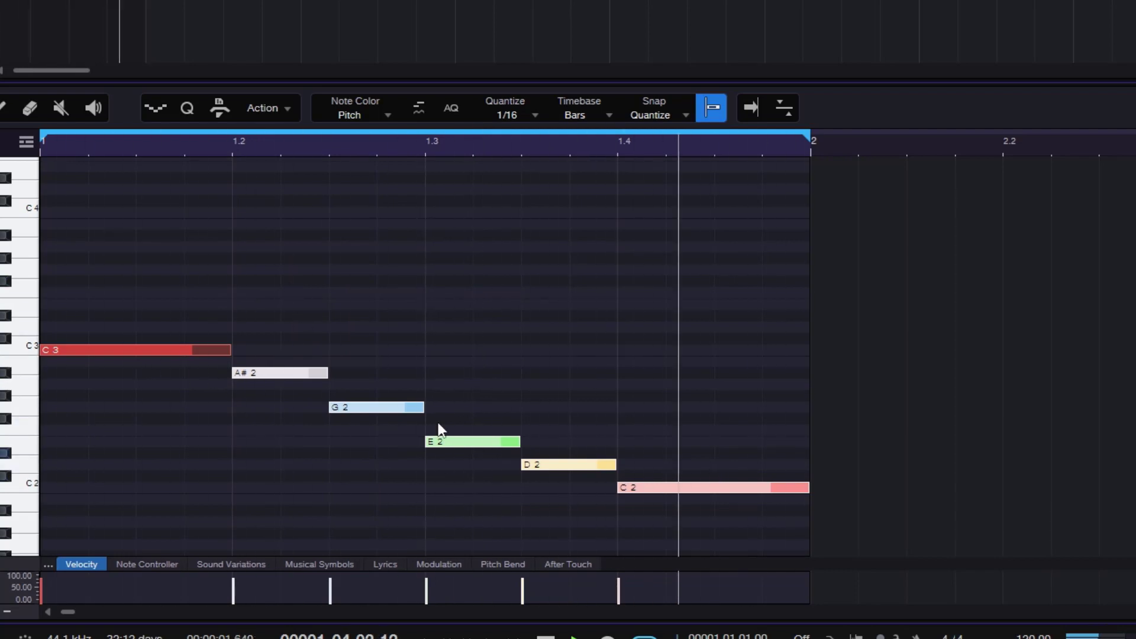
scroll(466, 288, down, 1)
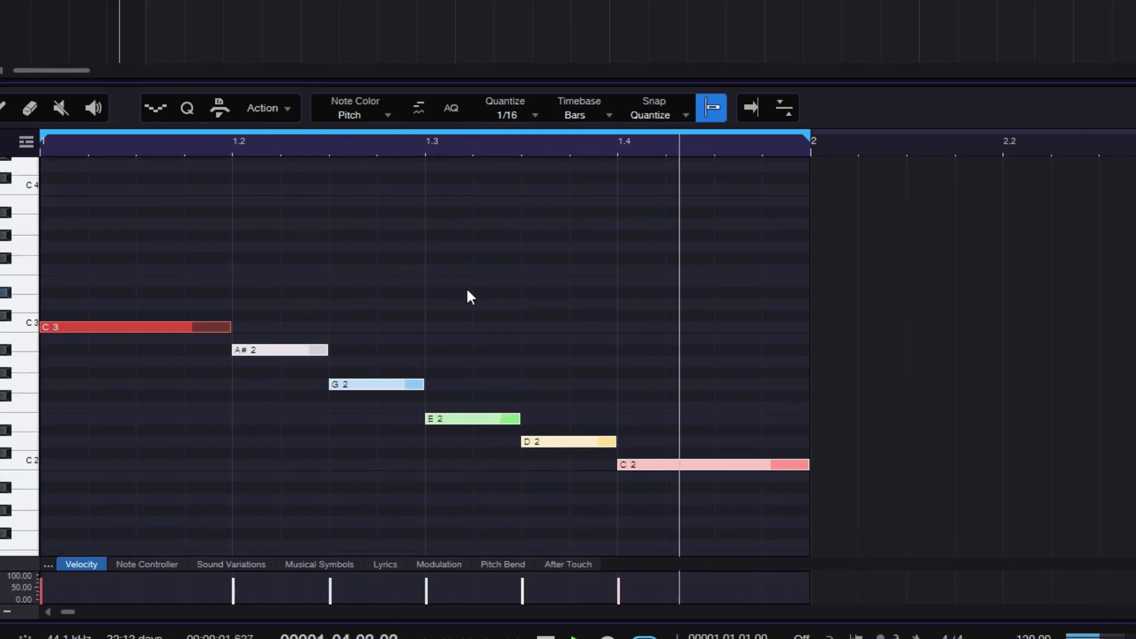
click(426, 253)
key(ctrl+z)
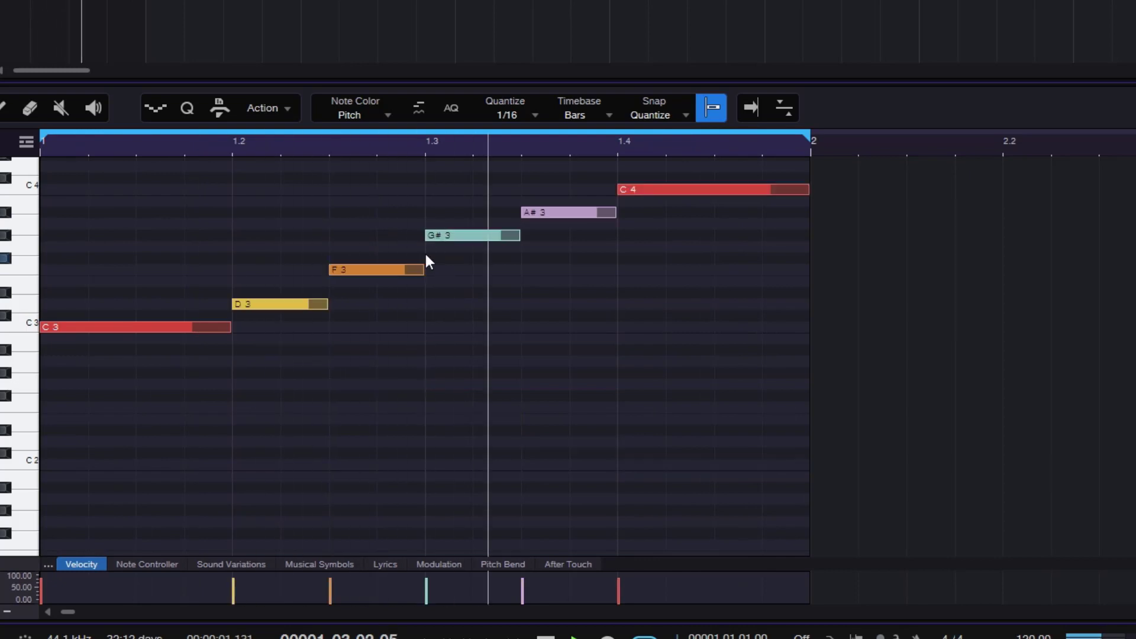
Step: Mirror the whole run horizontally on the custom note C 4 and select its last note
click(281, 116)
click(613, 371)
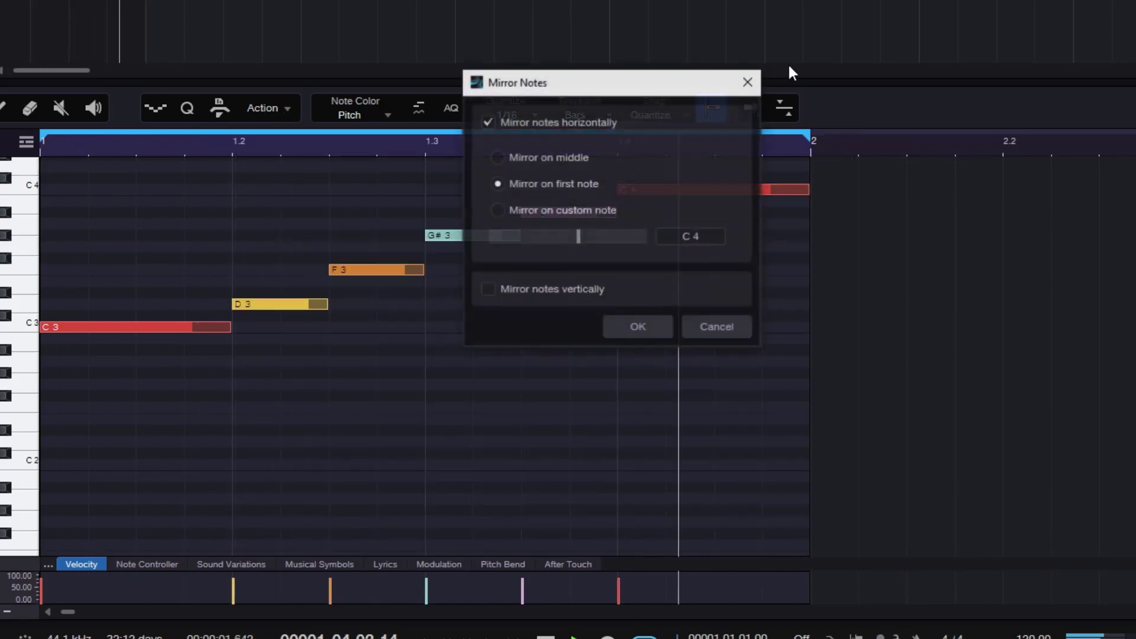
drag(620, 93, 986, 150)
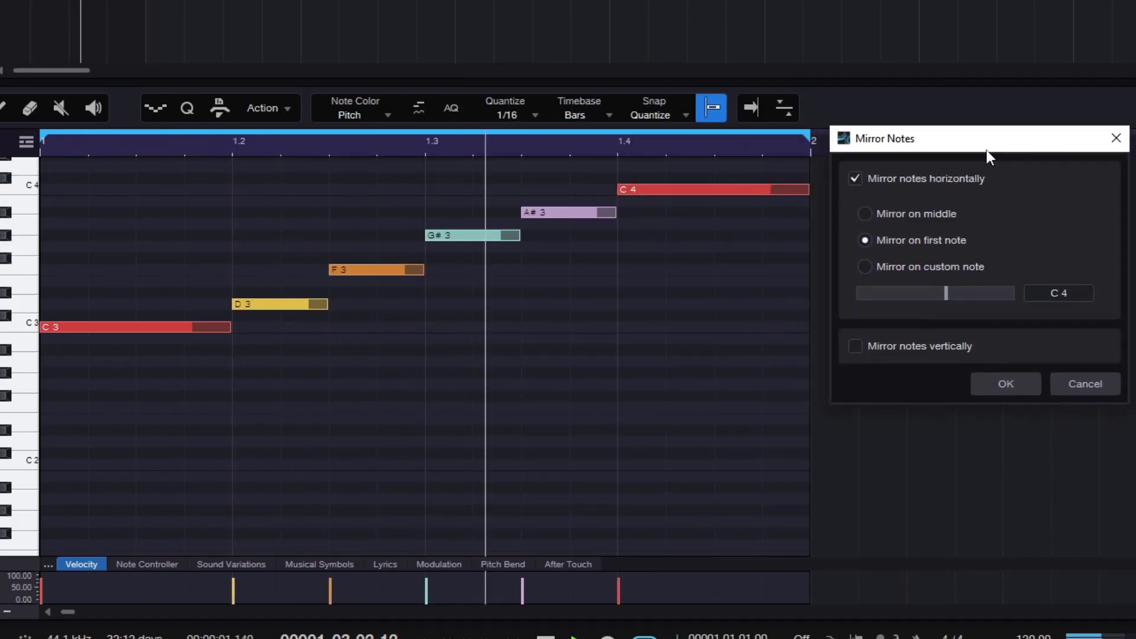
click(908, 266)
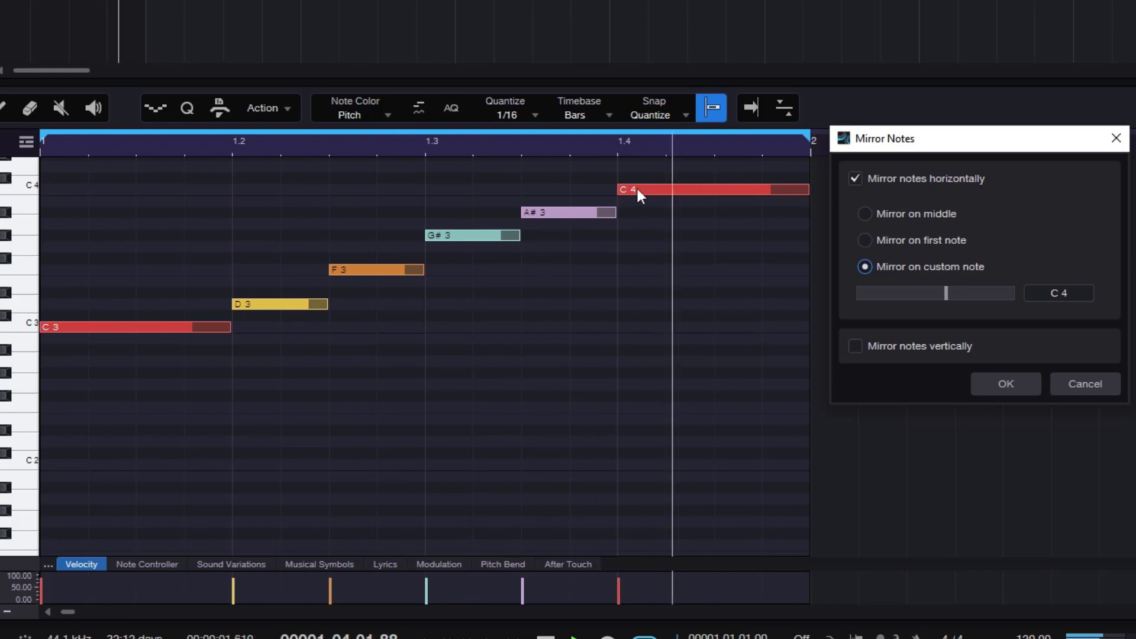
click(1002, 386)
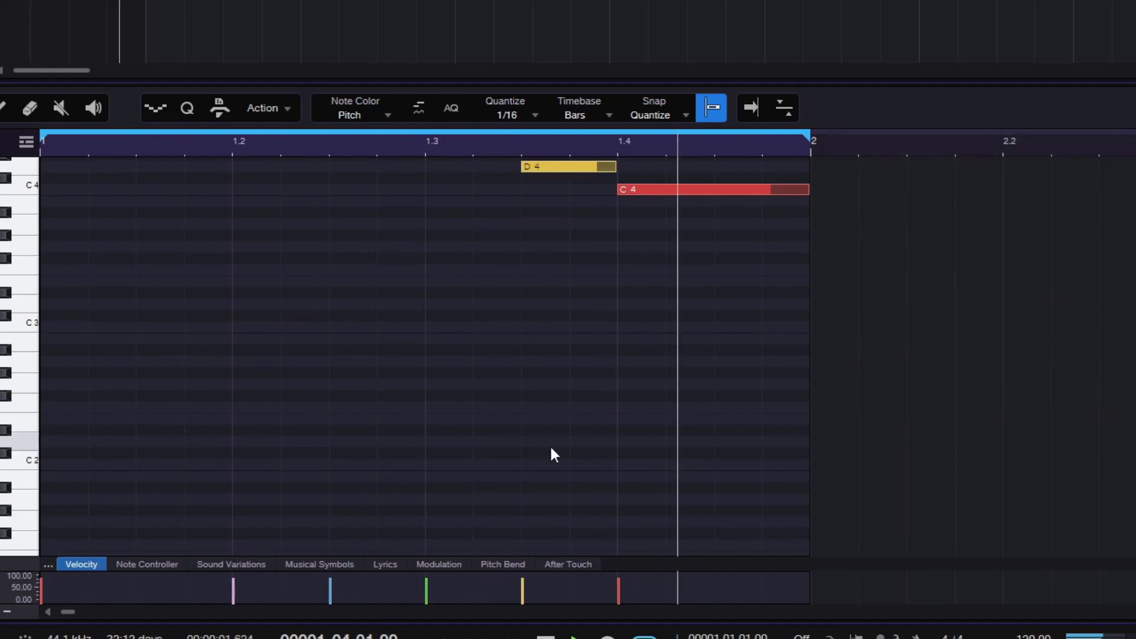
scroll(548, 444, up, 4)
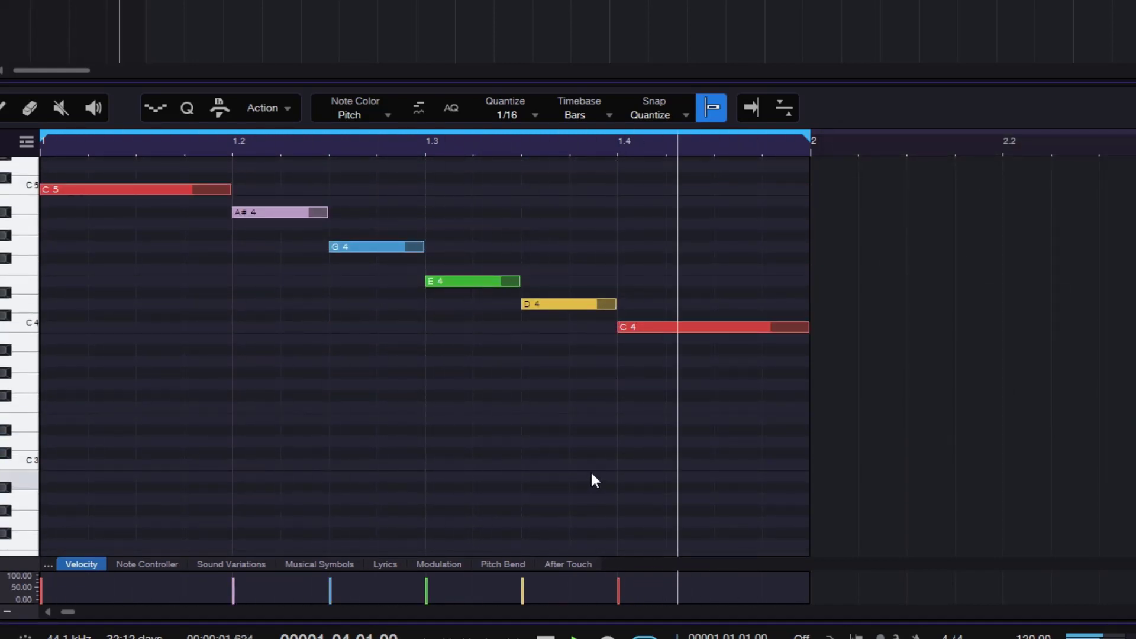
scroll(595, 480, up, 1)
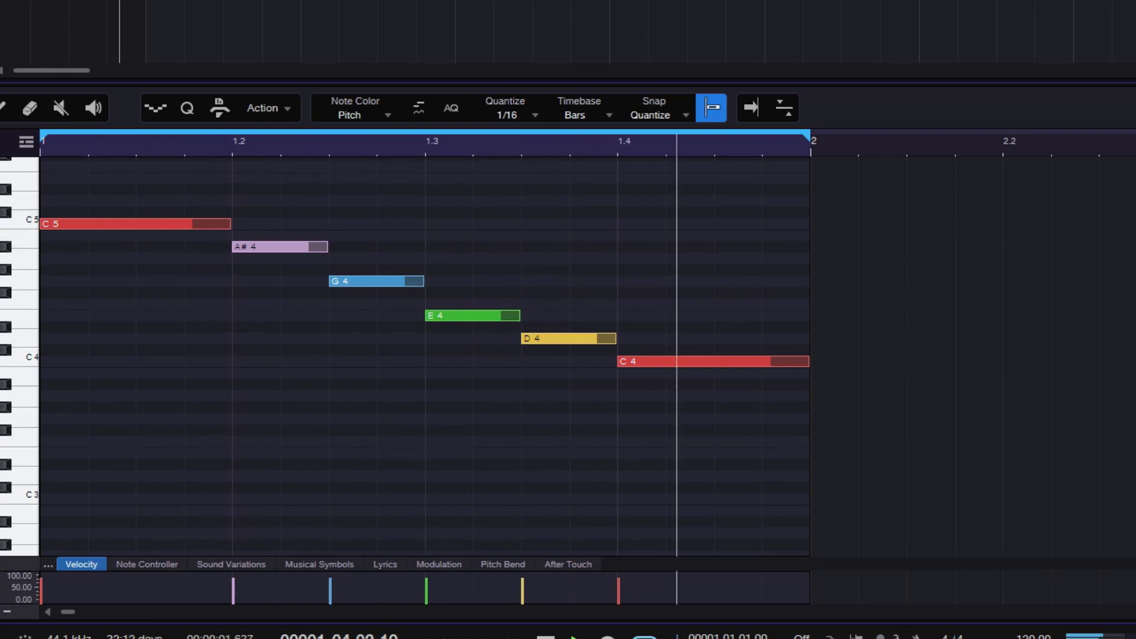
click(638, 361)
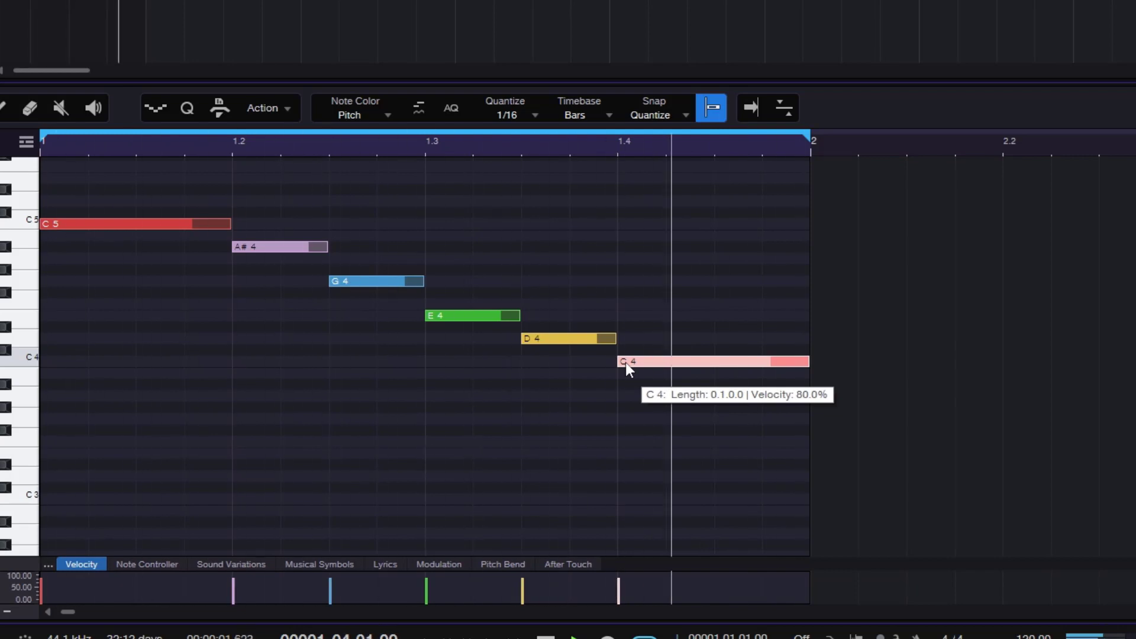
Step: Try Mirror Notes again on the descending run, with custom note C 4 and both horizontal and vertical mirroring enabled
click(286, 108)
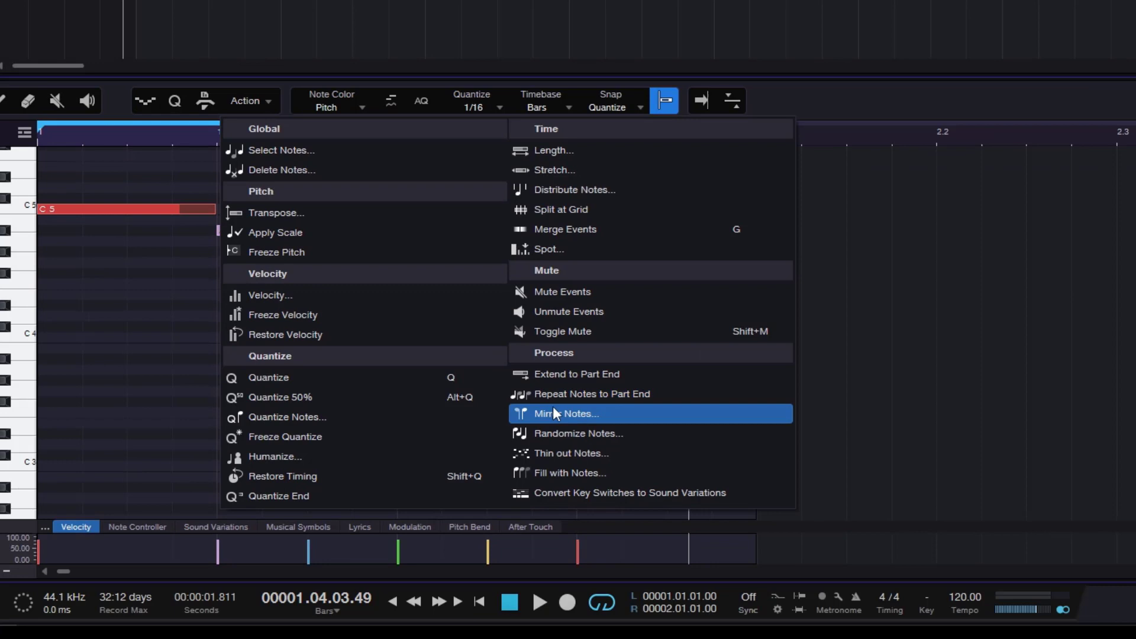
click(591, 443)
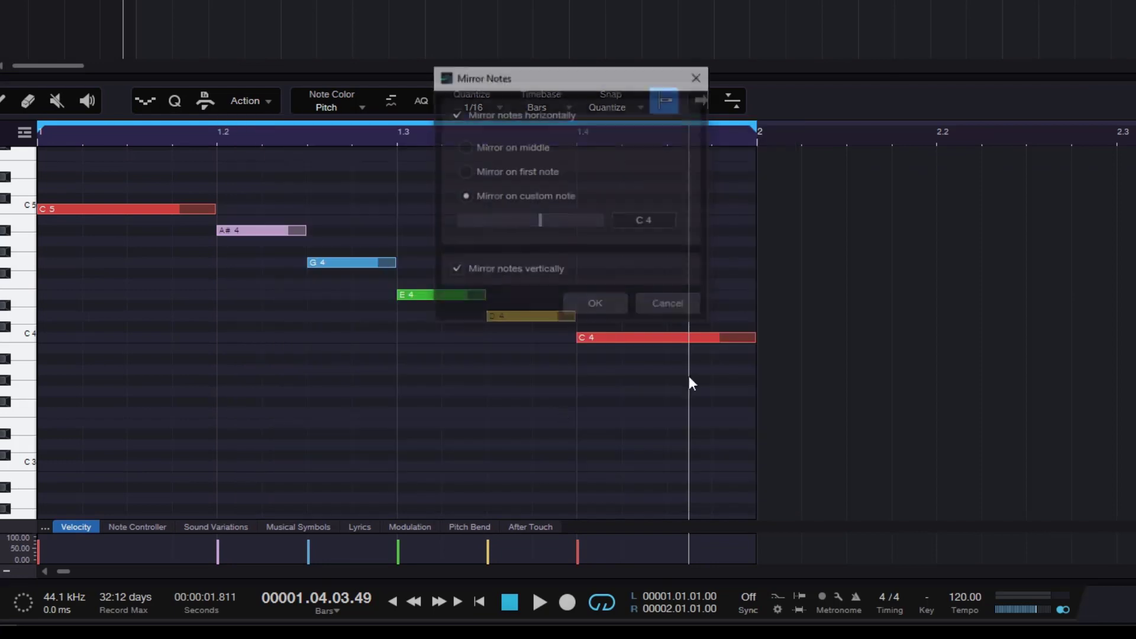
drag(582, 86, 903, 154)
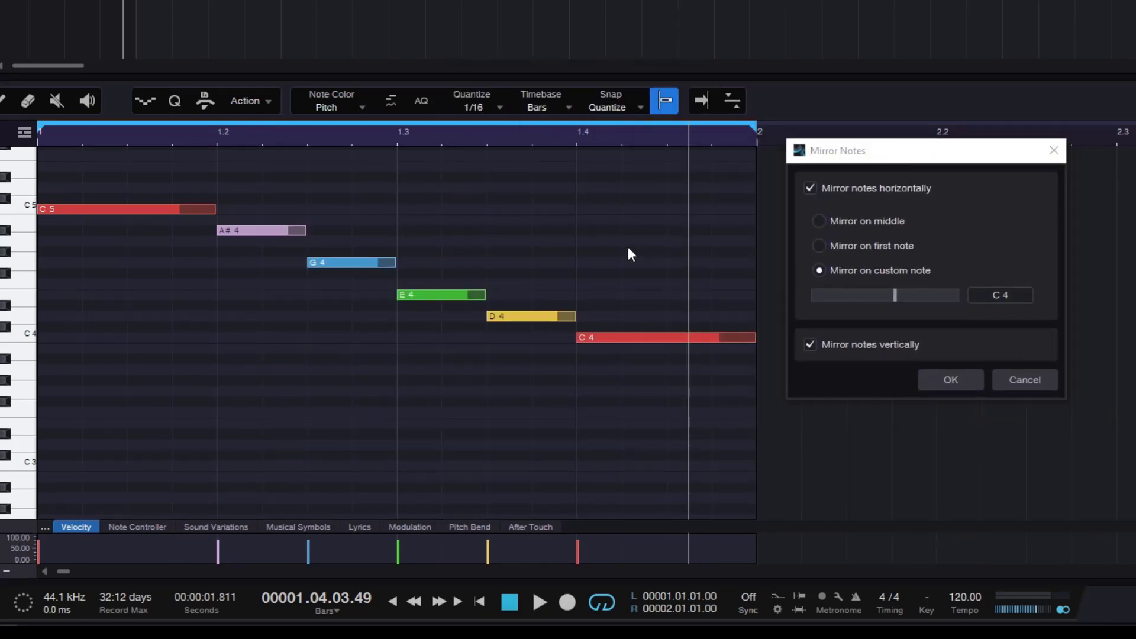
click(951, 380)
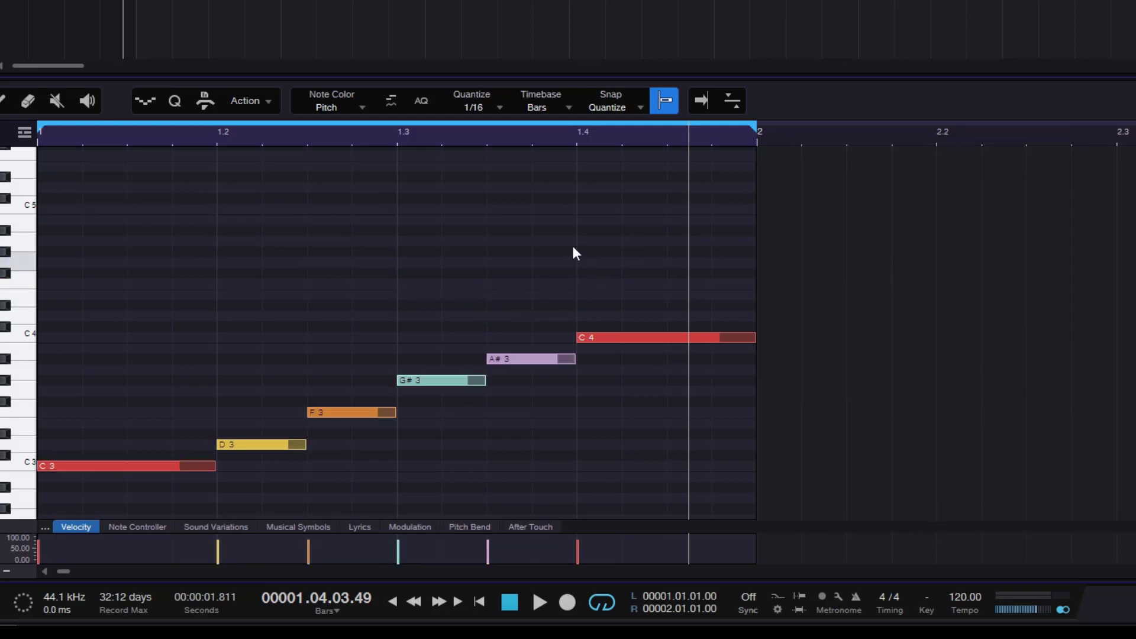
Step: Mirror the rising run vertically only, with horizontal mirroring turned off, and select its first note
click(253, 101)
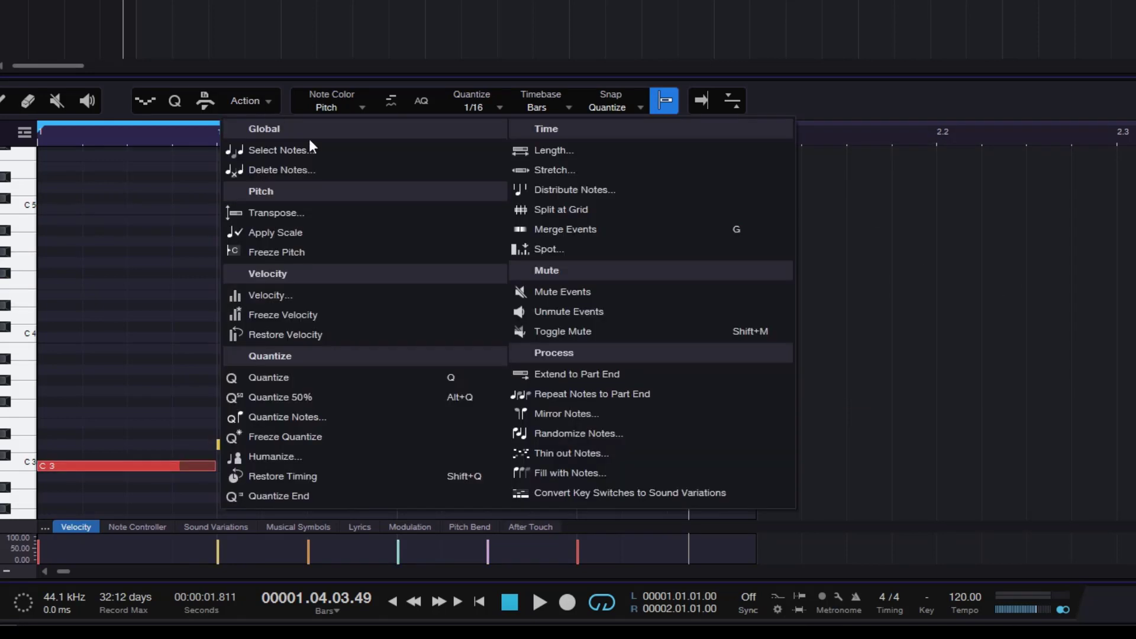
click(575, 413)
drag(582, 85, 941, 147)
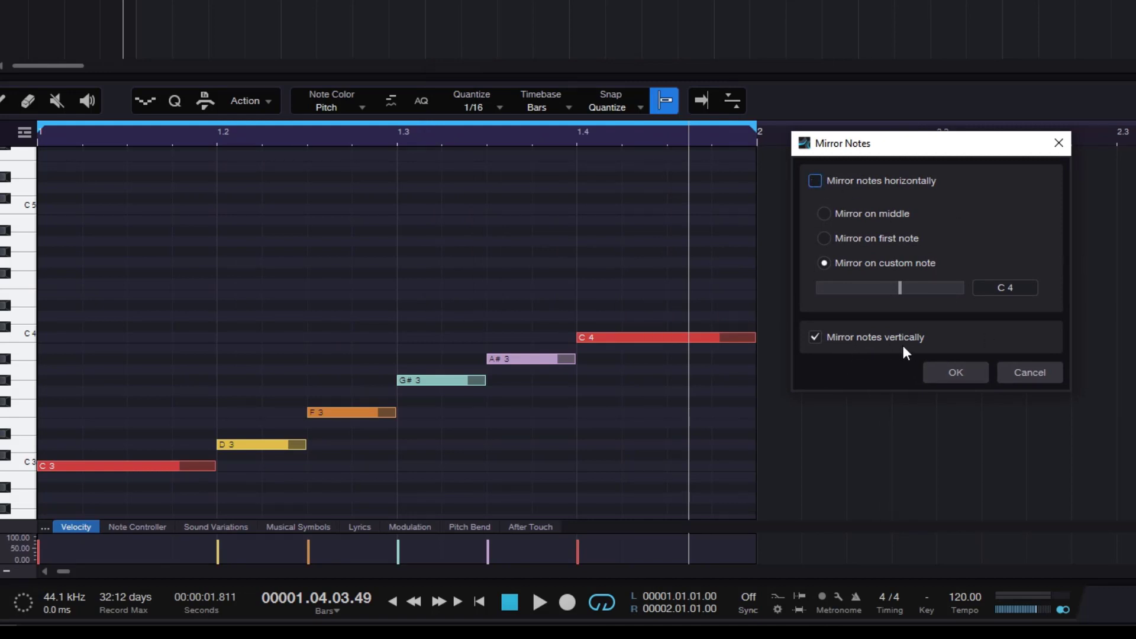
click(953, 375)
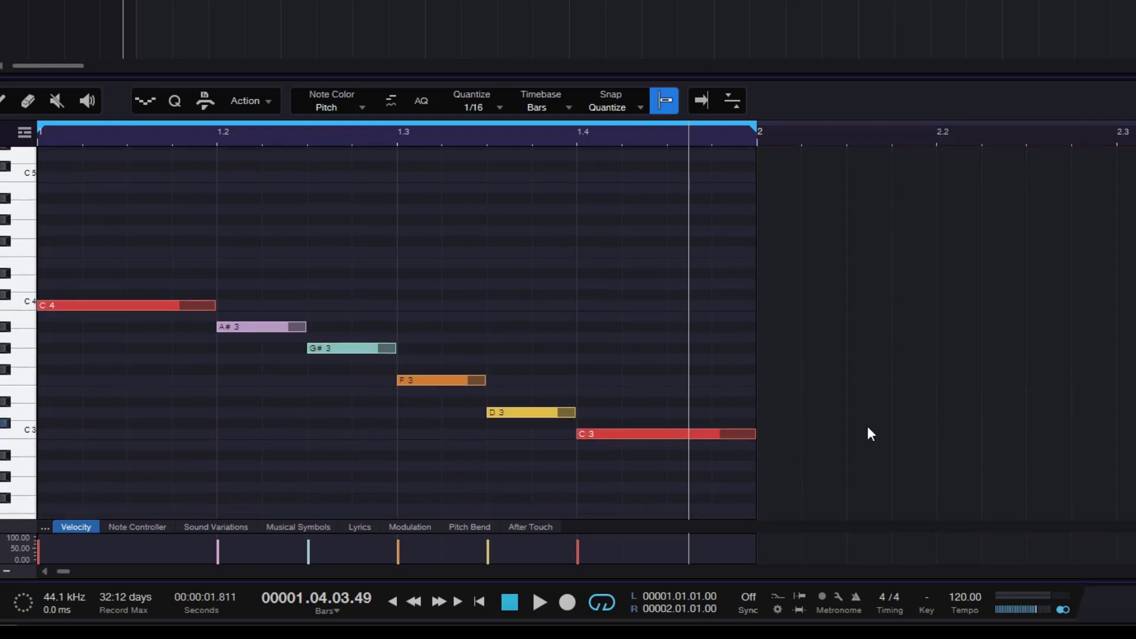
scroll(868, 428, down, 1)
key(Right)
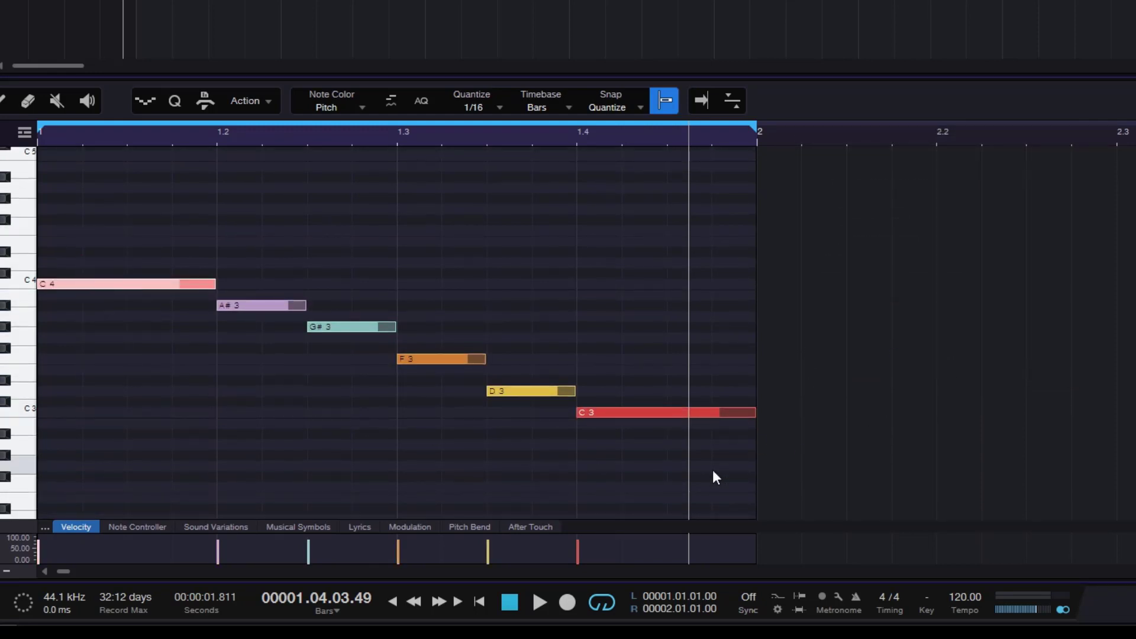
Step: Select the last note of the descending run and play the loop to hear the mirrored result
click(699, 412)
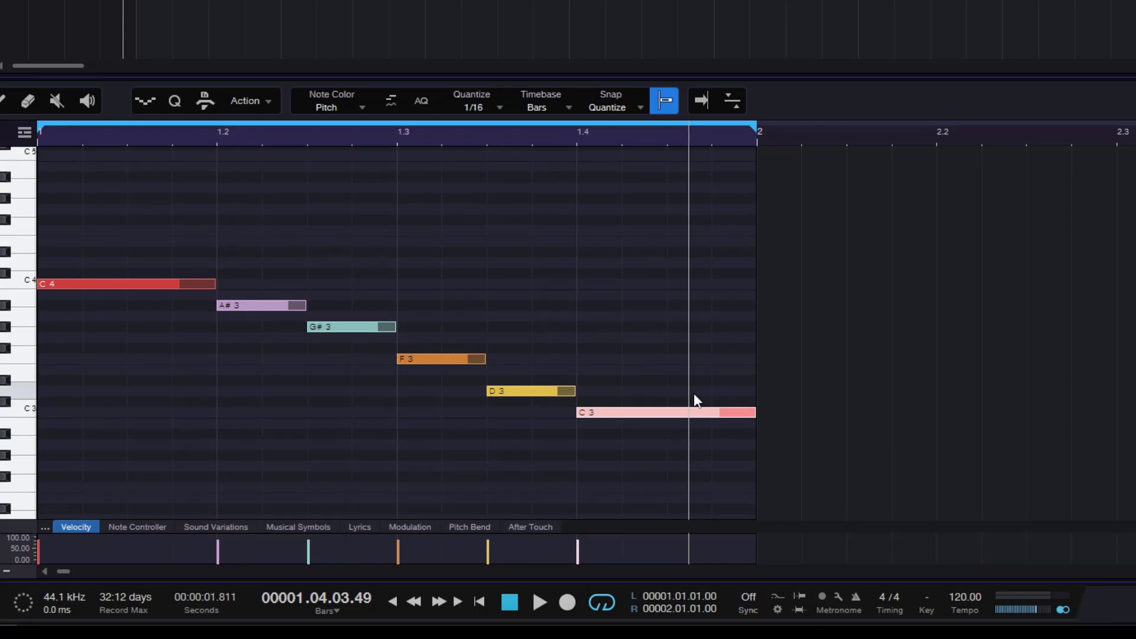
key(space)
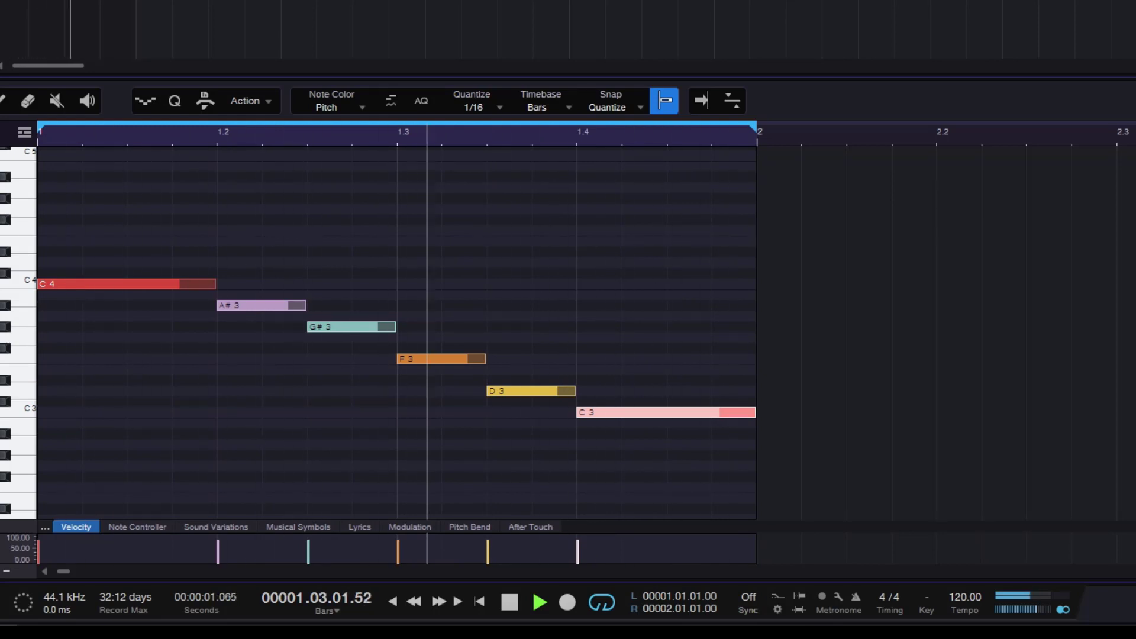
key(space)
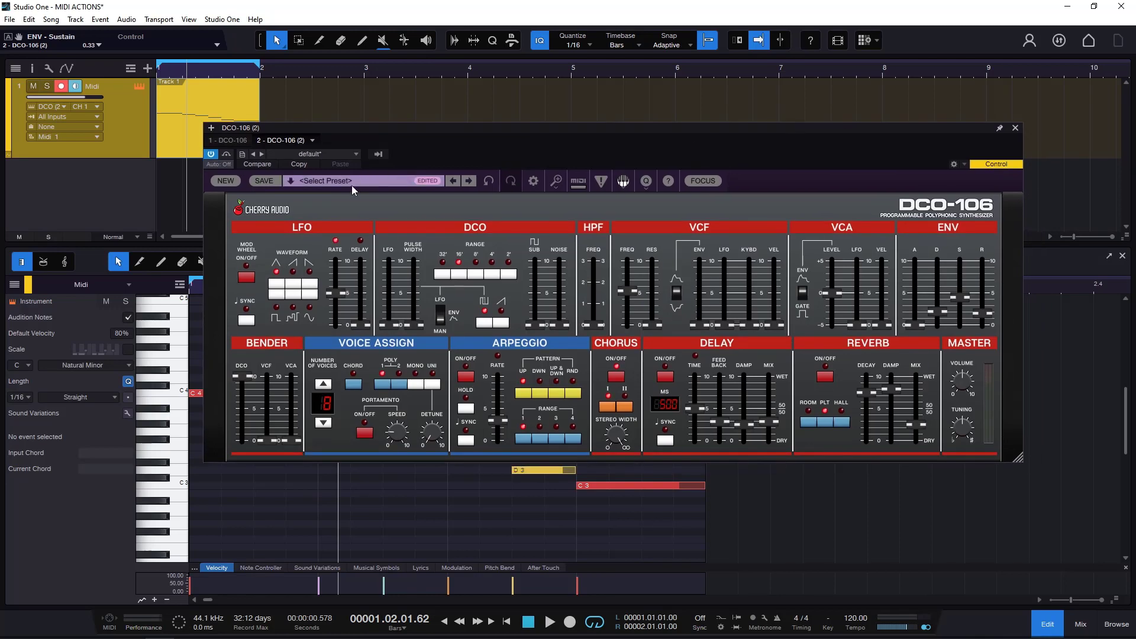
Step: Load the Cavernous Bass preset in the DCO-106 synthesizer
click(349, 183)
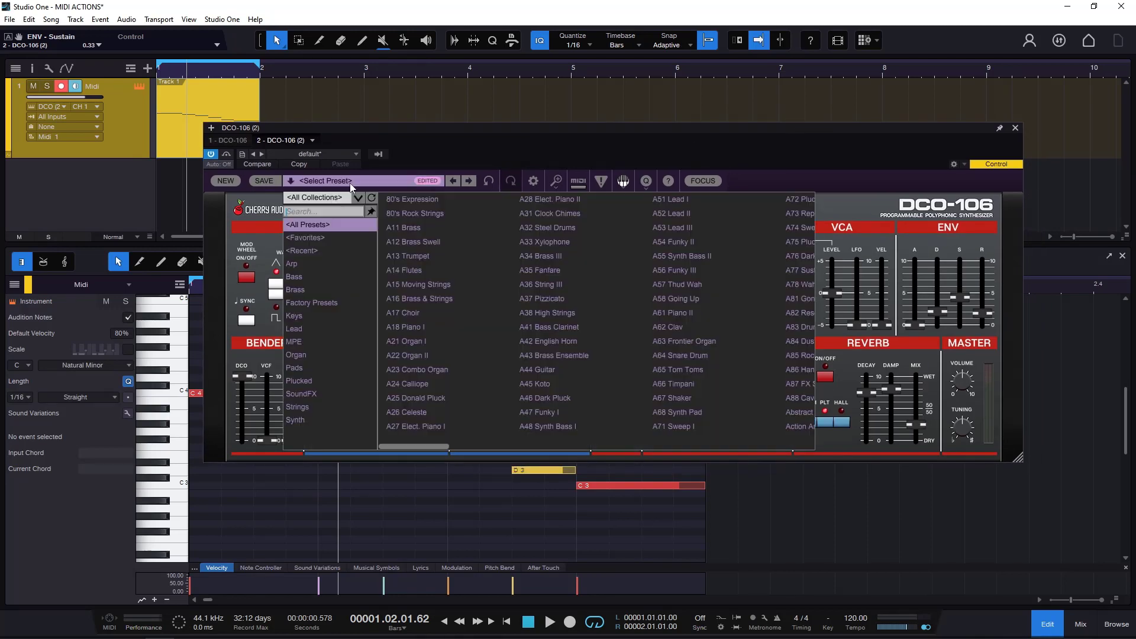
click(973, 220)
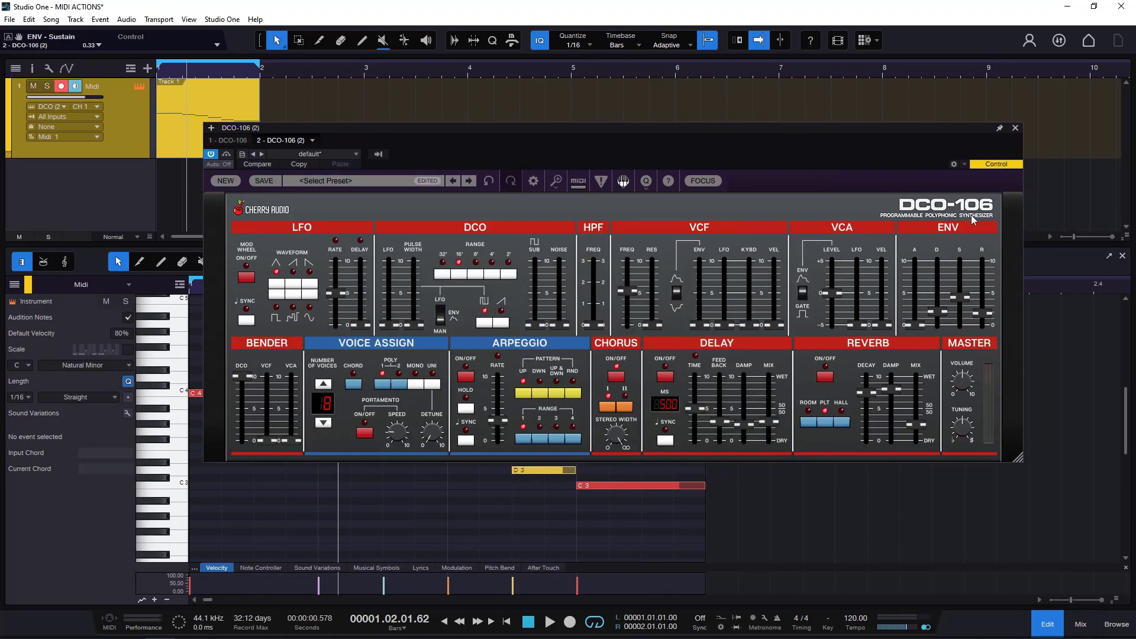
click(337, 182)
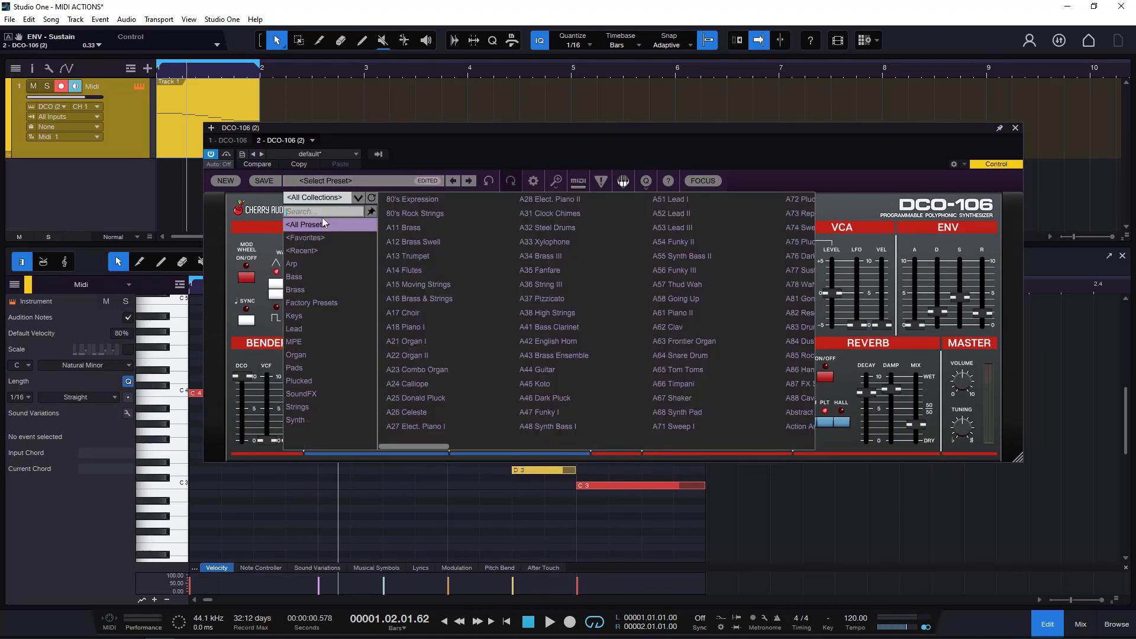
click(312, 290)
click(408, 229)
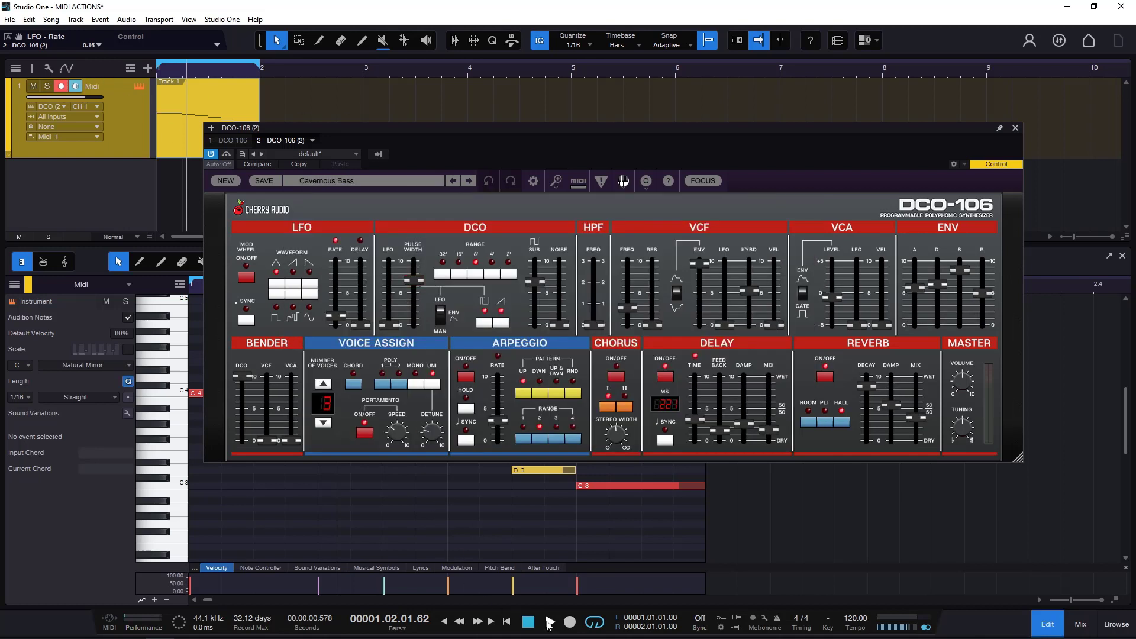
Step: Play the loop, advance the synth to the Deep 5th preset, and lower the track volume to -5.8 dB
click(549, 623)
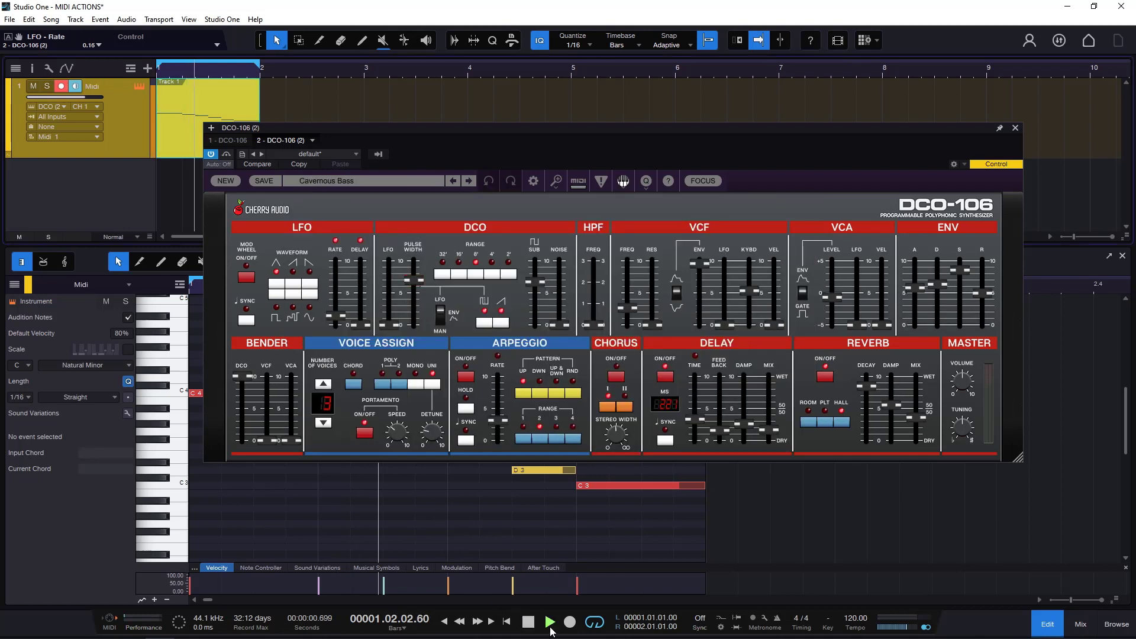
click(468, 182)
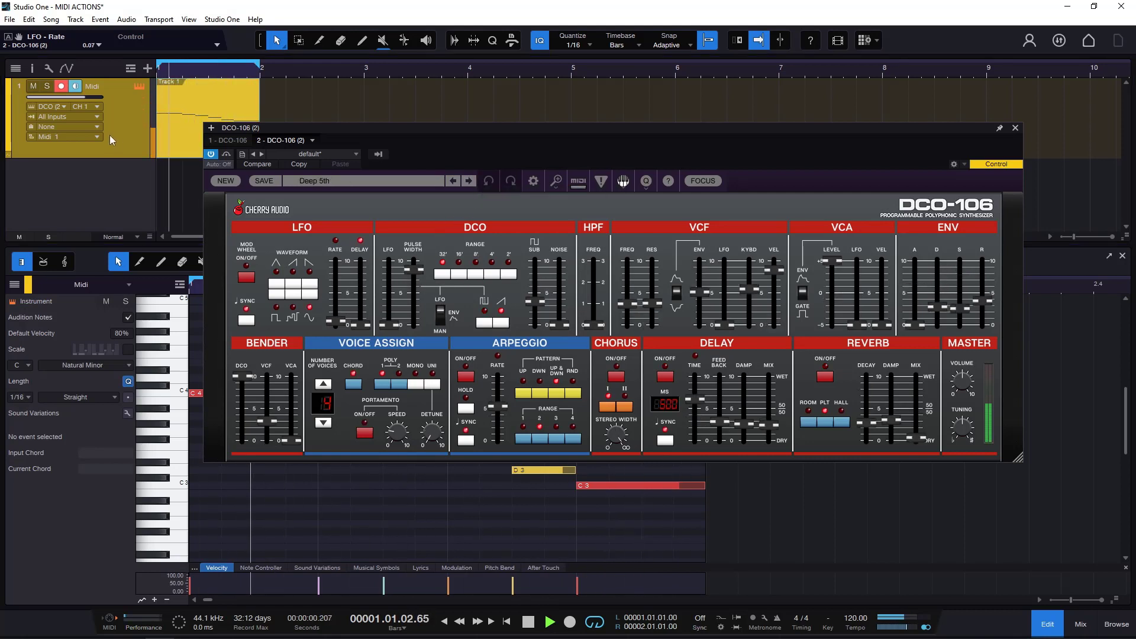
click(88, 98)
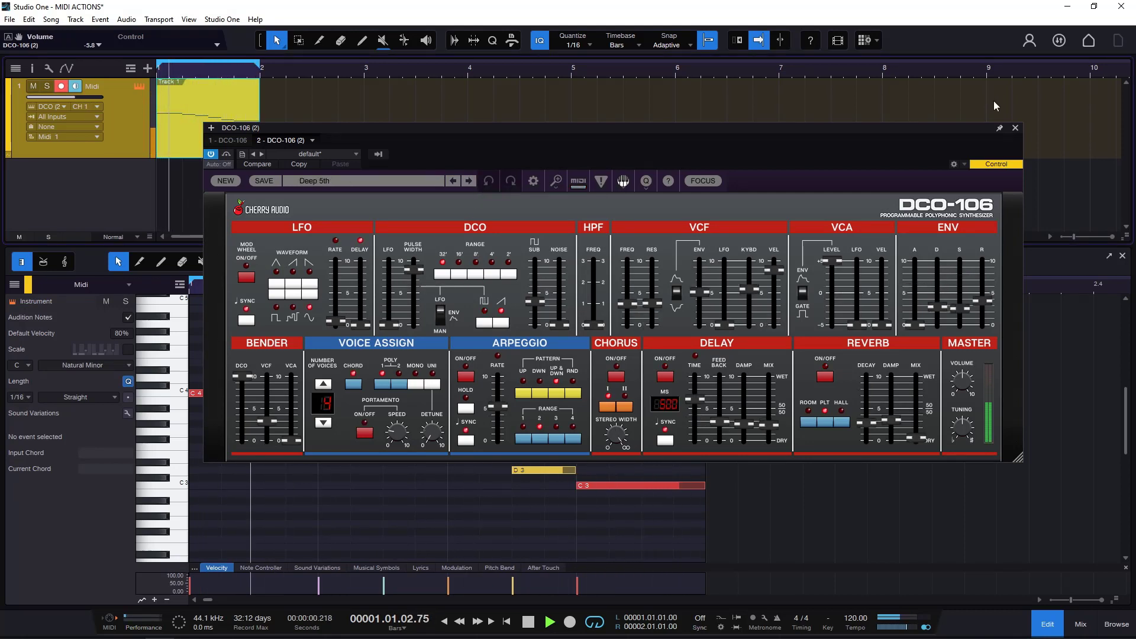
click(1015, 128)
Step: Replace the descending run with two 1/16 C 4 notes, one at 1.1.1 and one at 1.1.3
drag(272, 342, 687, 519)
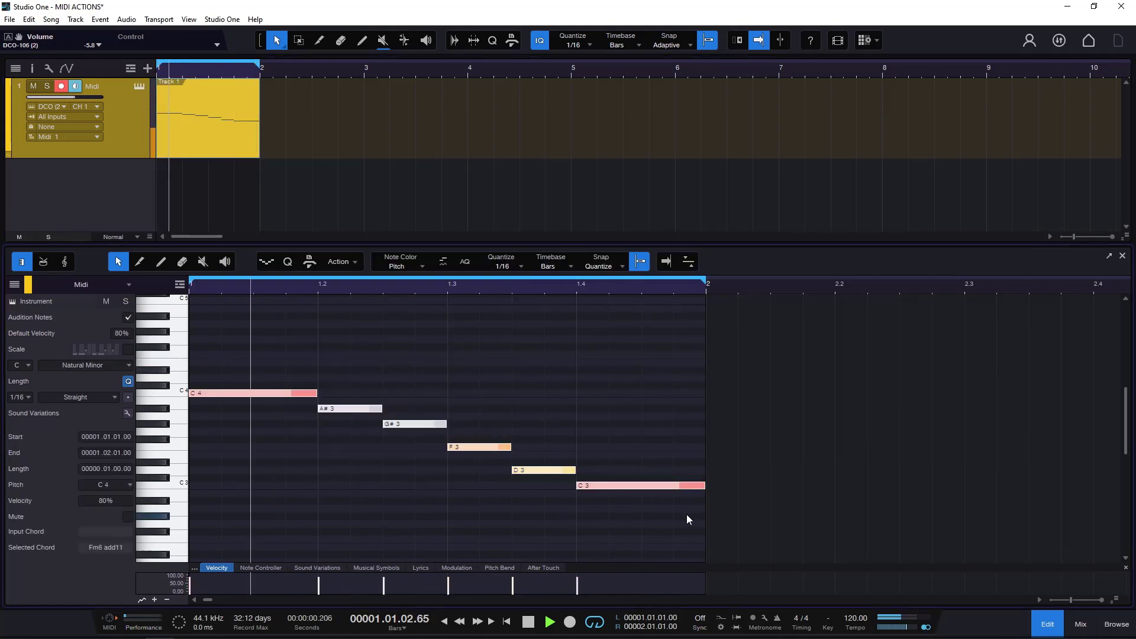
key(Delete)
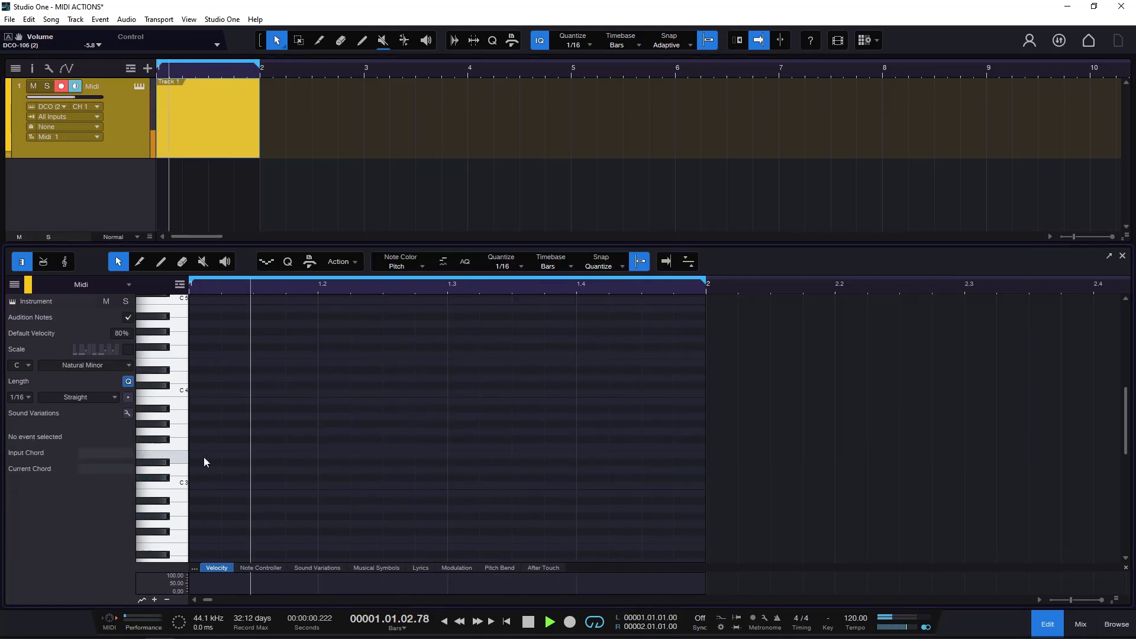
double_click(201, 393)
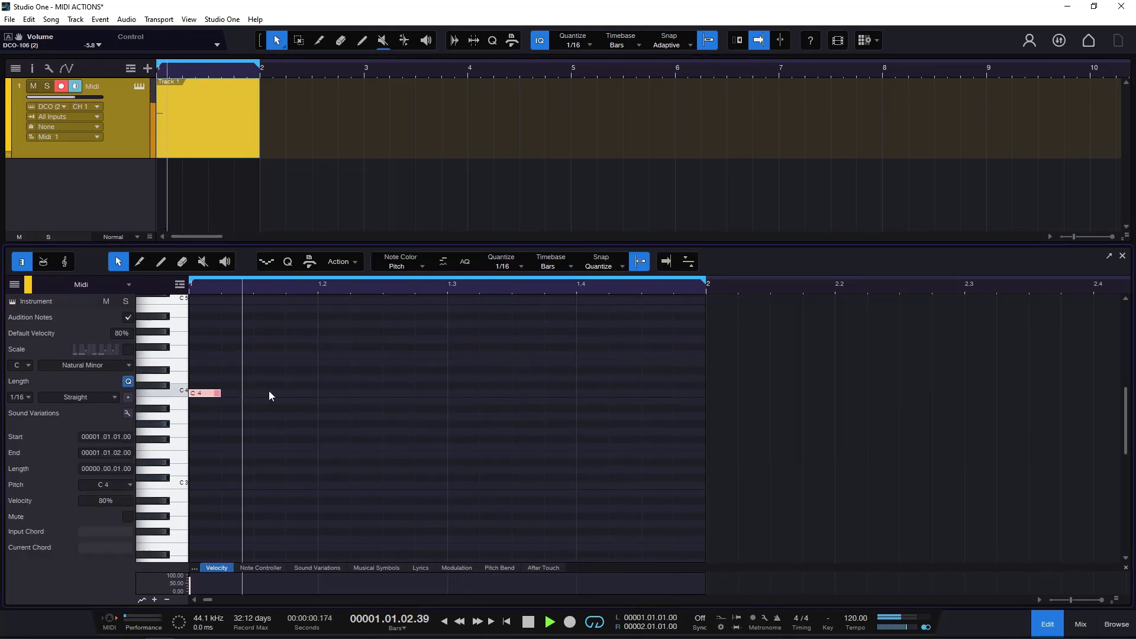
double_click(268, 392)
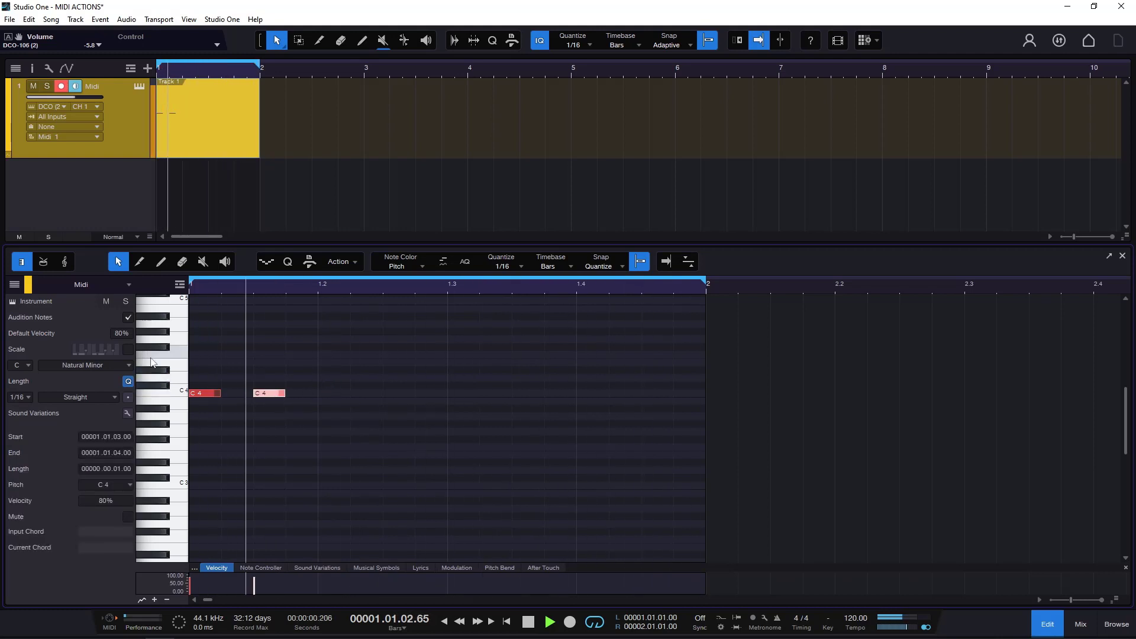
Step: With the C Natural Minor scale enabled, add a 1/16 D 4 at 1.2.1 and an F 4 two sixteenths long at 1.2.3
click(128, 350)
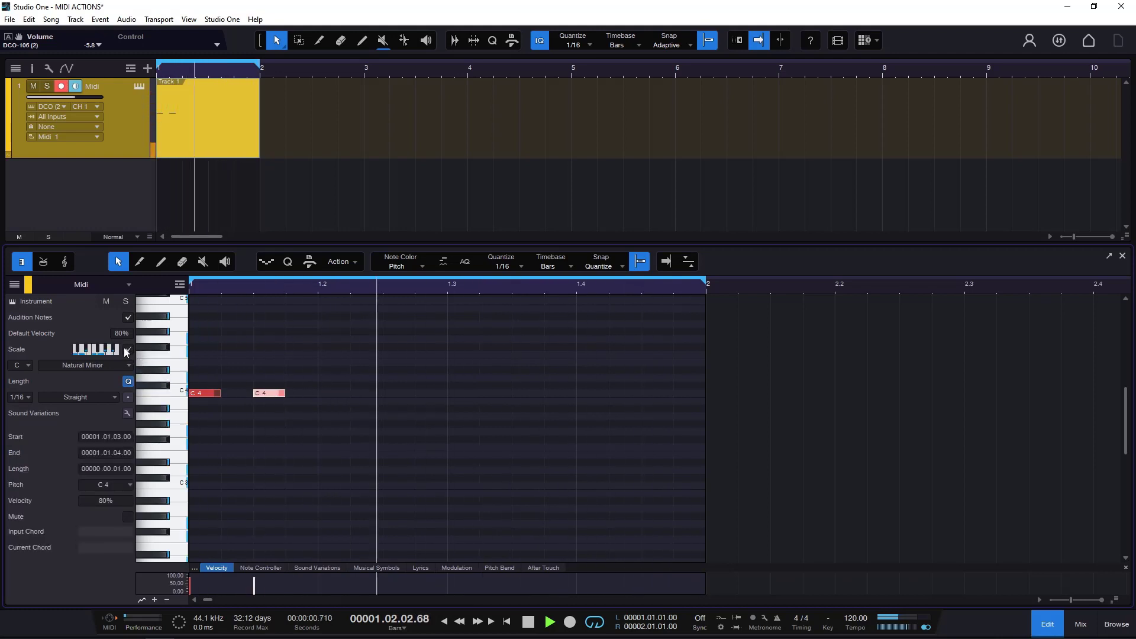
double_click(331, 378)
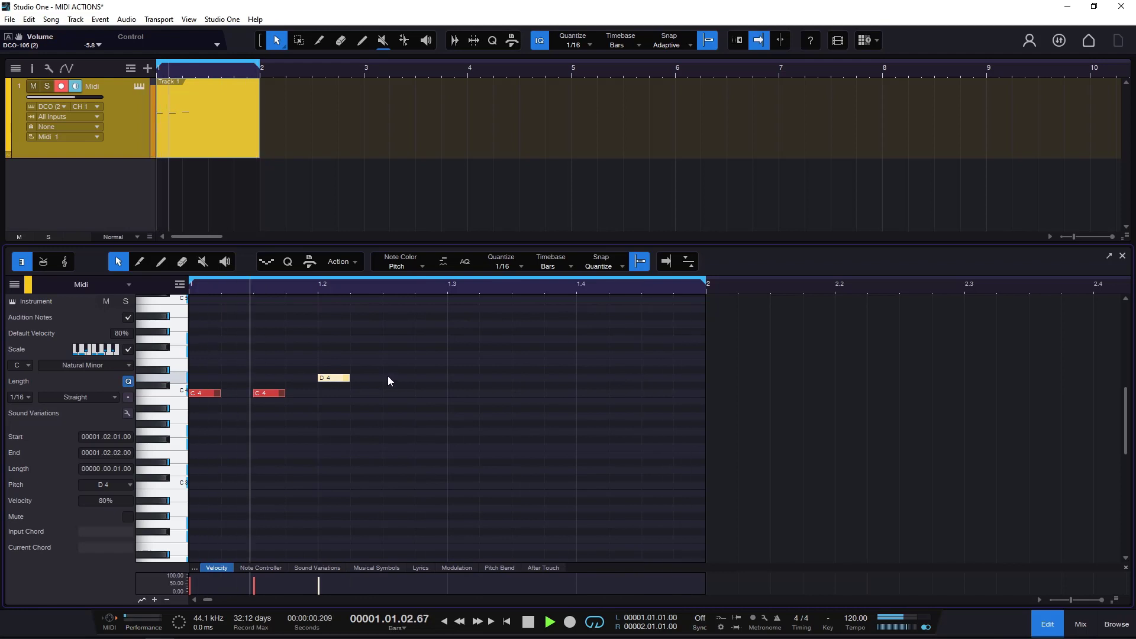
double_click(392, 355)
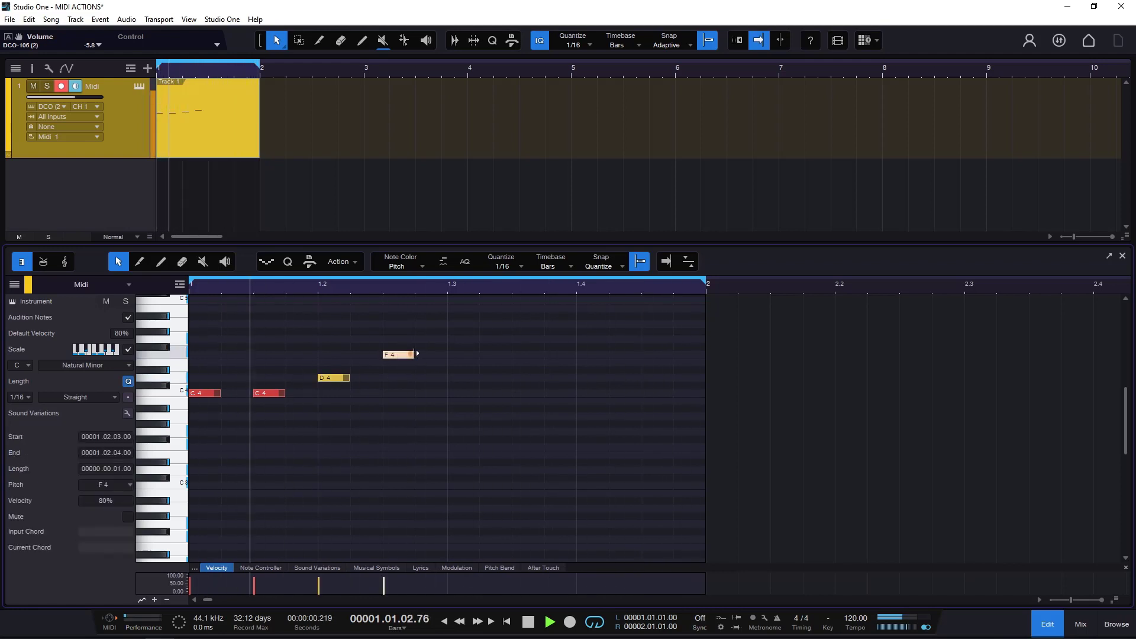
drag(413, 355, 441, 355)
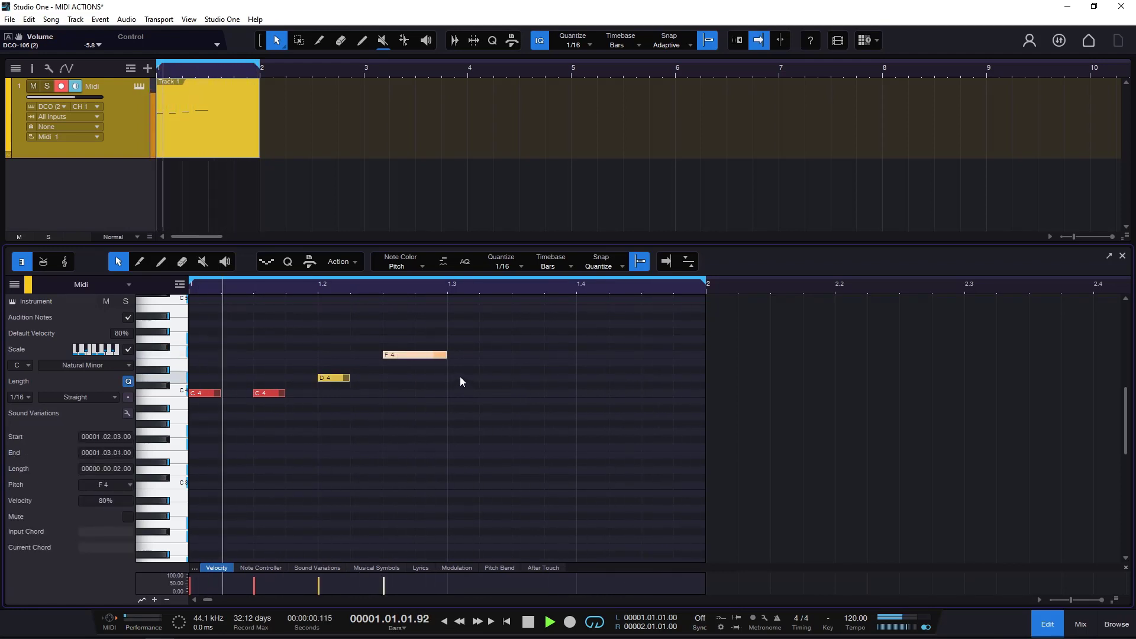
Step: Add two-sixteenth notes D 4 at 1.3.1 and C 4 at 1.3.3, plus 1/16 notes C 4 at 1.4.1 and A# 3 at 1.4.3
double_click(460, 378)
drag(477, 378, 506, 378)
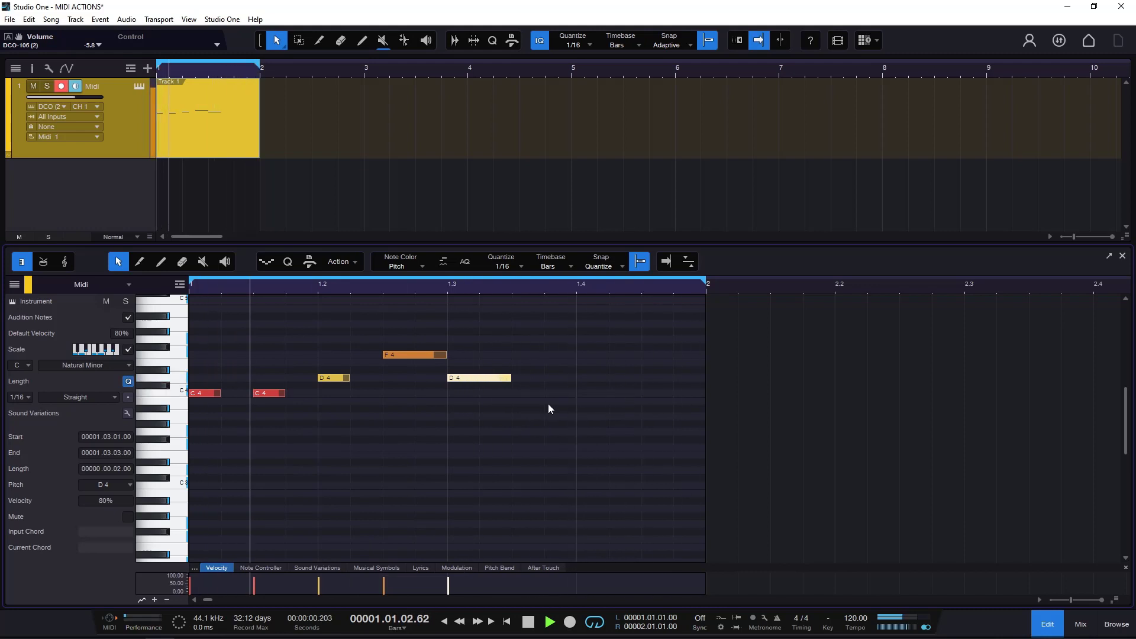
double_click(524, 393)
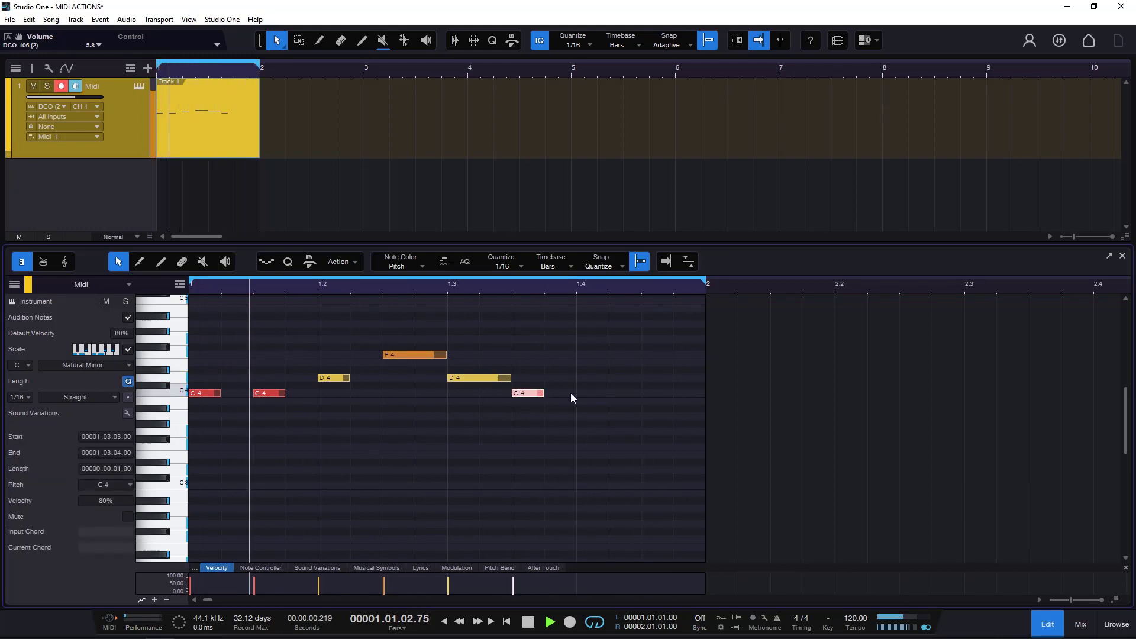
double_click(584, 392)
drag(543, 393, 573, 395)
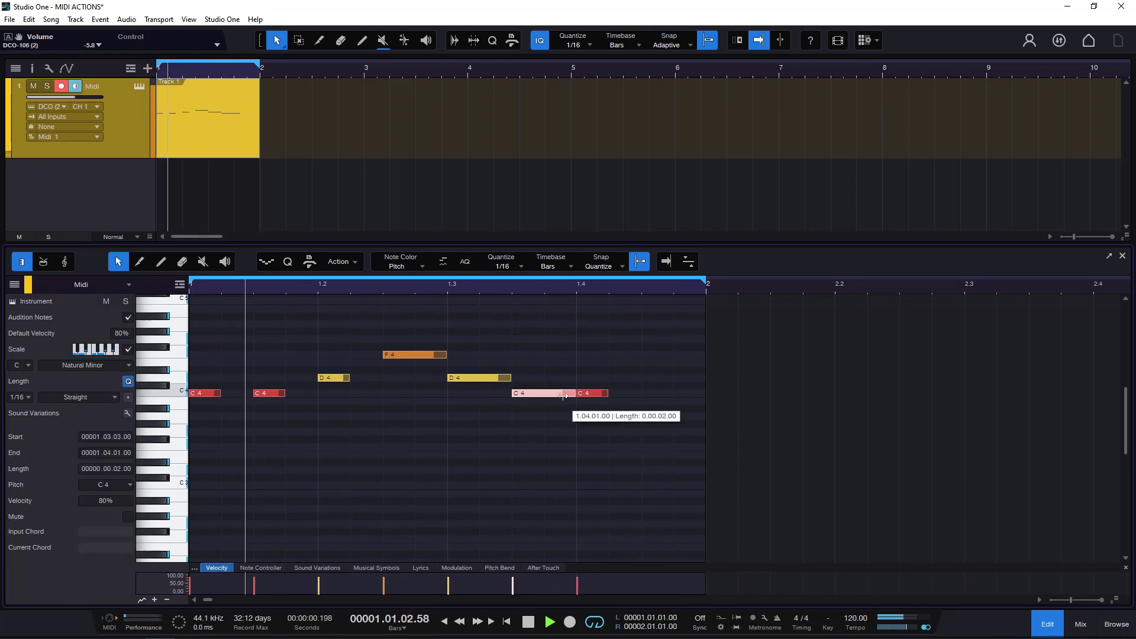
double_click(647, 408)
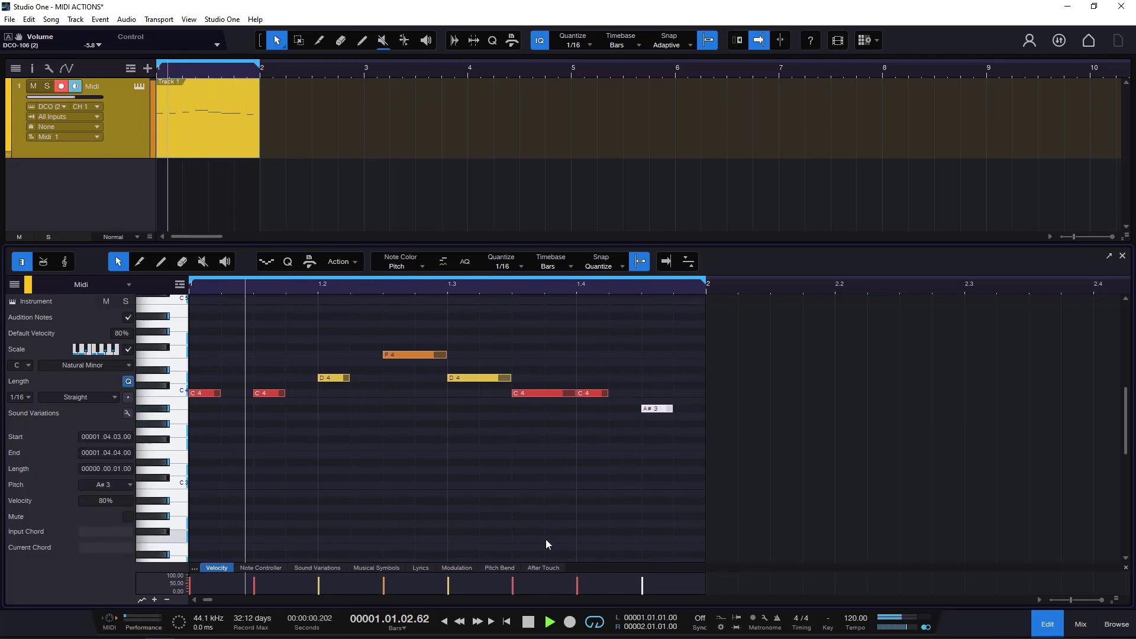
Step: Mirror the D 4, F 4 and D 4 notes horizontally on middle and also vertically
click(421, 334)
drag(330, 309, 471, 426)
click(355, 269)
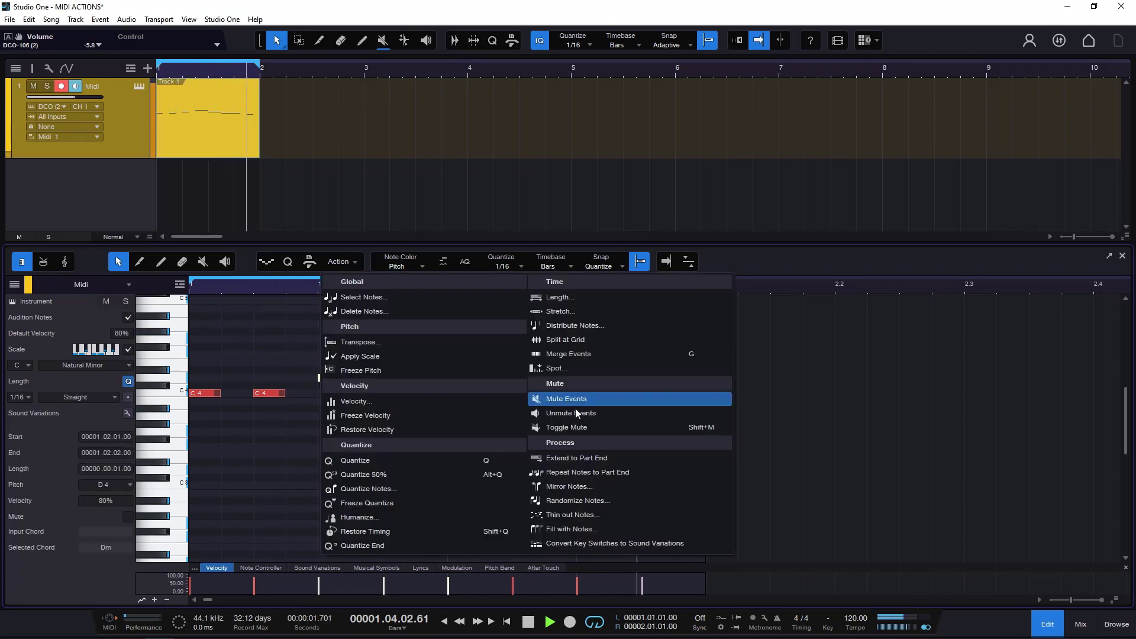
click(603, 489)
drag(596, 243, 835, 259)
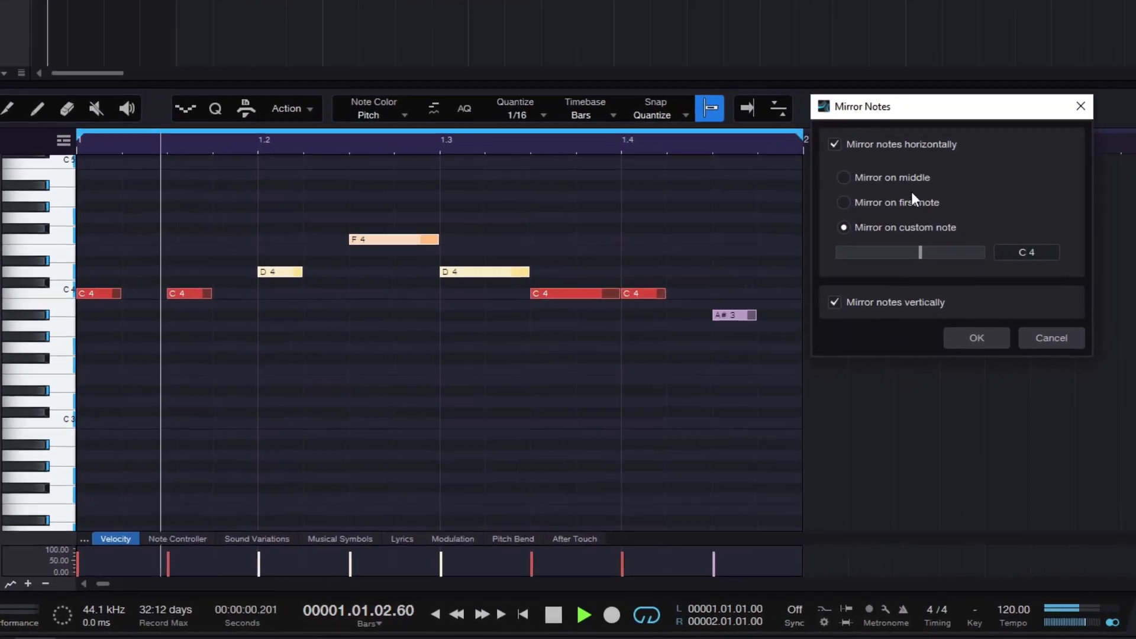
click(756, 312)
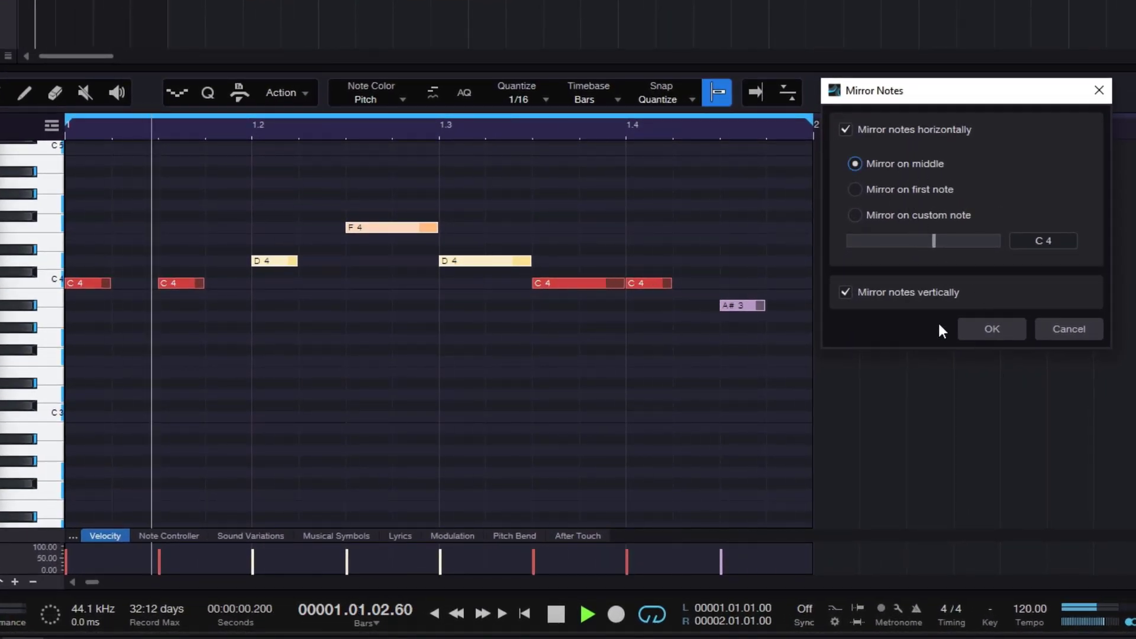
click(996, 328)
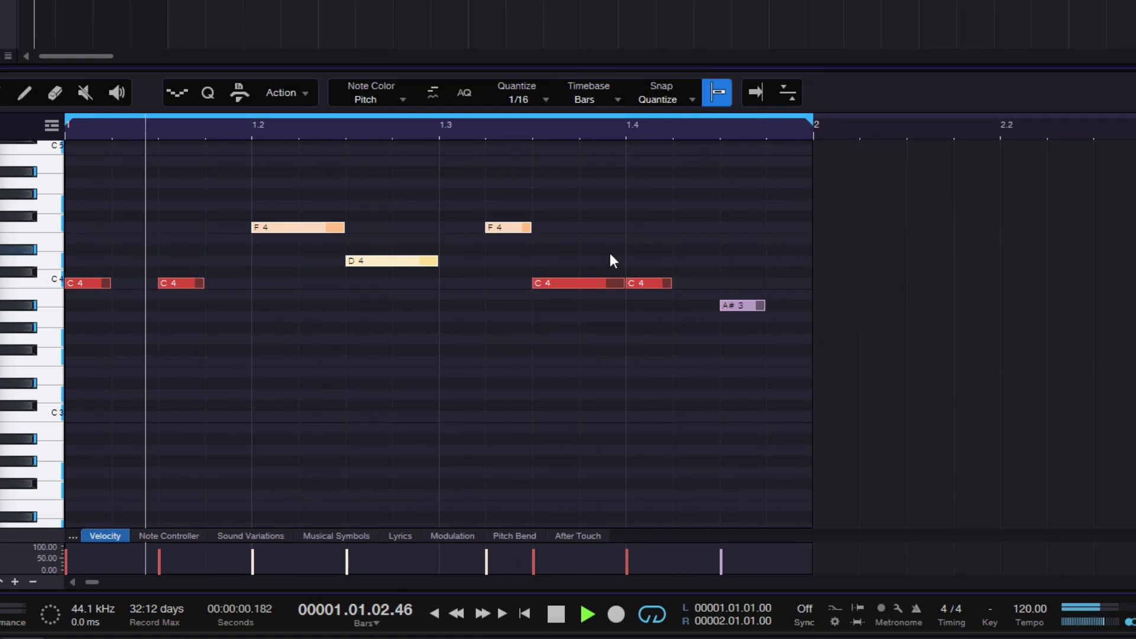
Step: Mirror the last three notes, C 4, C 4 and A# 3, horizontally on the first note and also vertically
drag(578, 213, 771, 321)
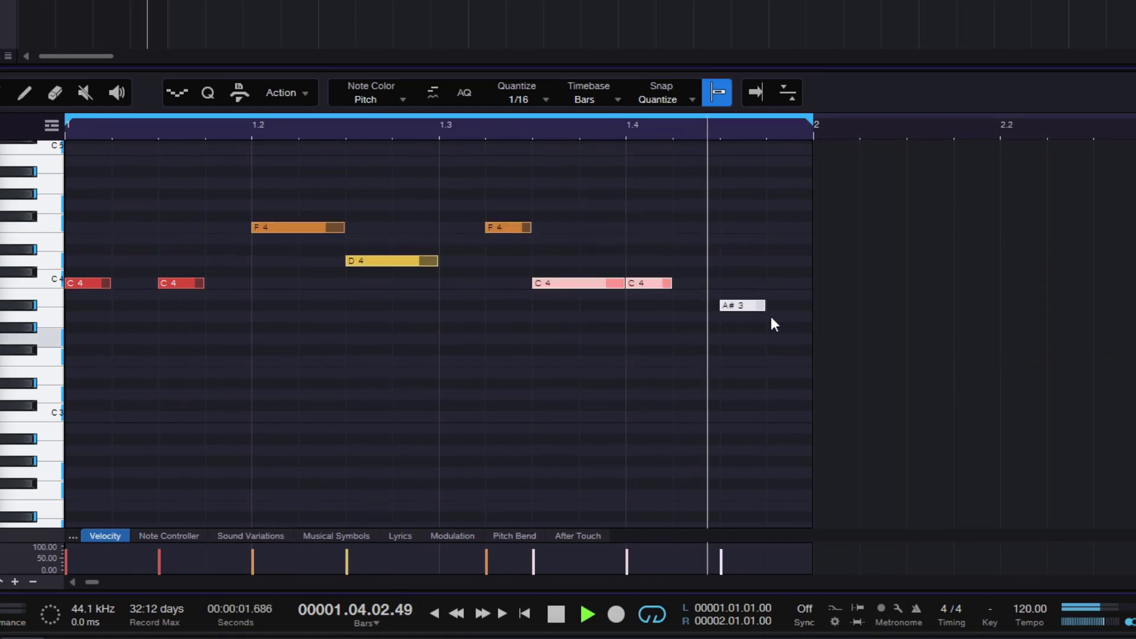
click(296, 93)
click(639, 413)
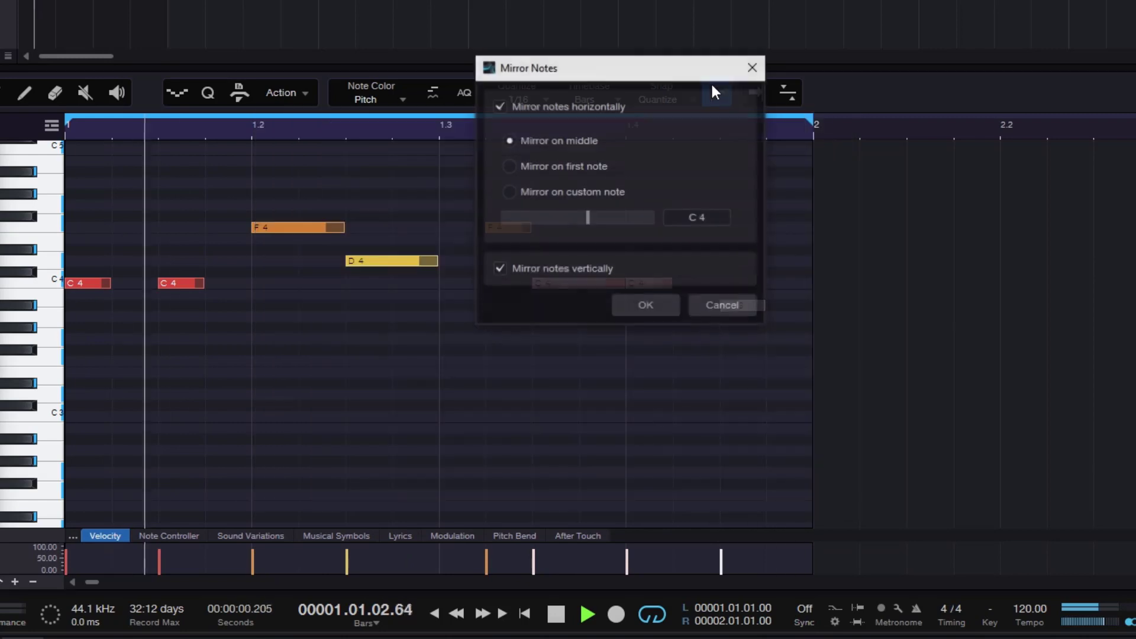
drag(711, 83, 1071, 166)
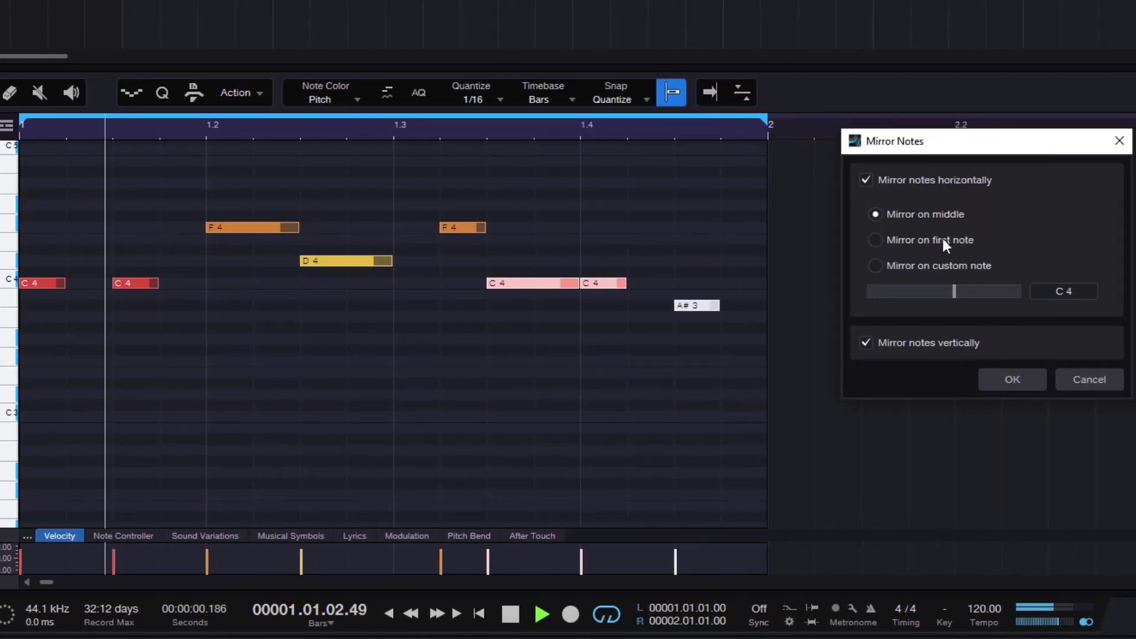
click(927, 343)
click(892, 346)
click(923, 242)
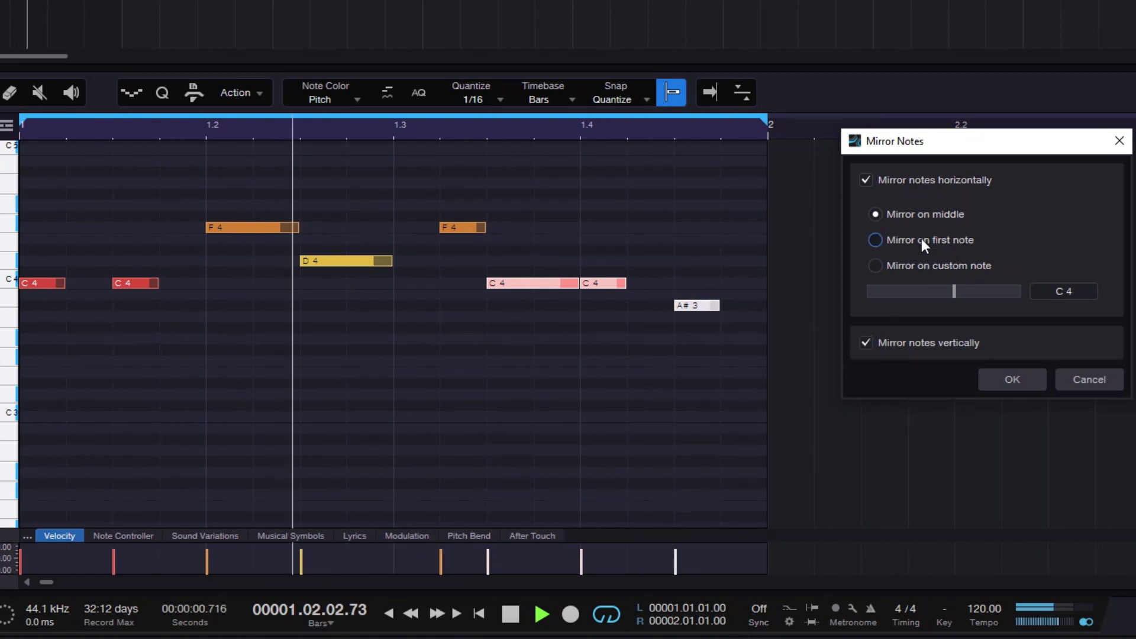
click(1014, 381)
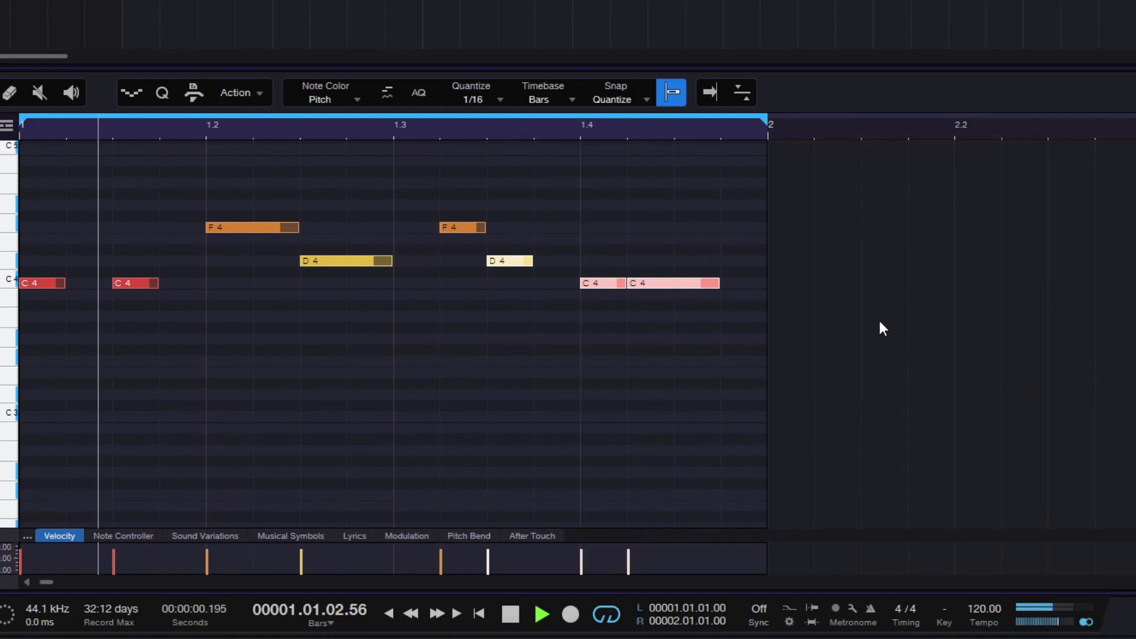
Step: Mirror all notes in the part horizontally on the first note with vertical mirroring turned off, and clear the selection
click(651, 210)
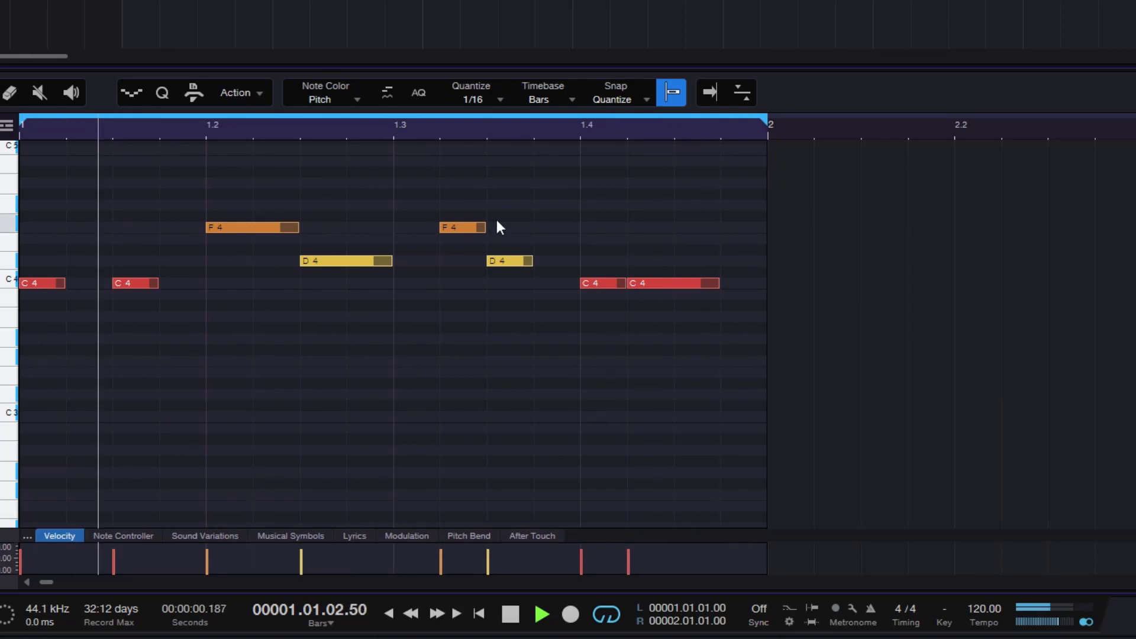
drag(720, 188, 48, 330)
click(260, 93)
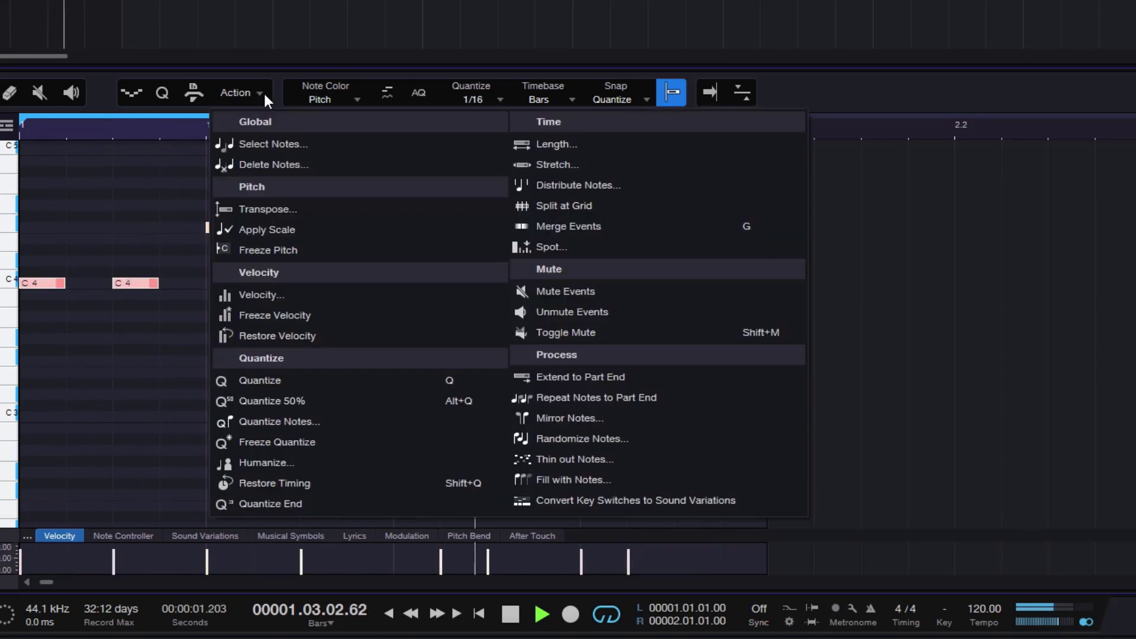
click(595, 419)
drag(623, 71, 955, 105)
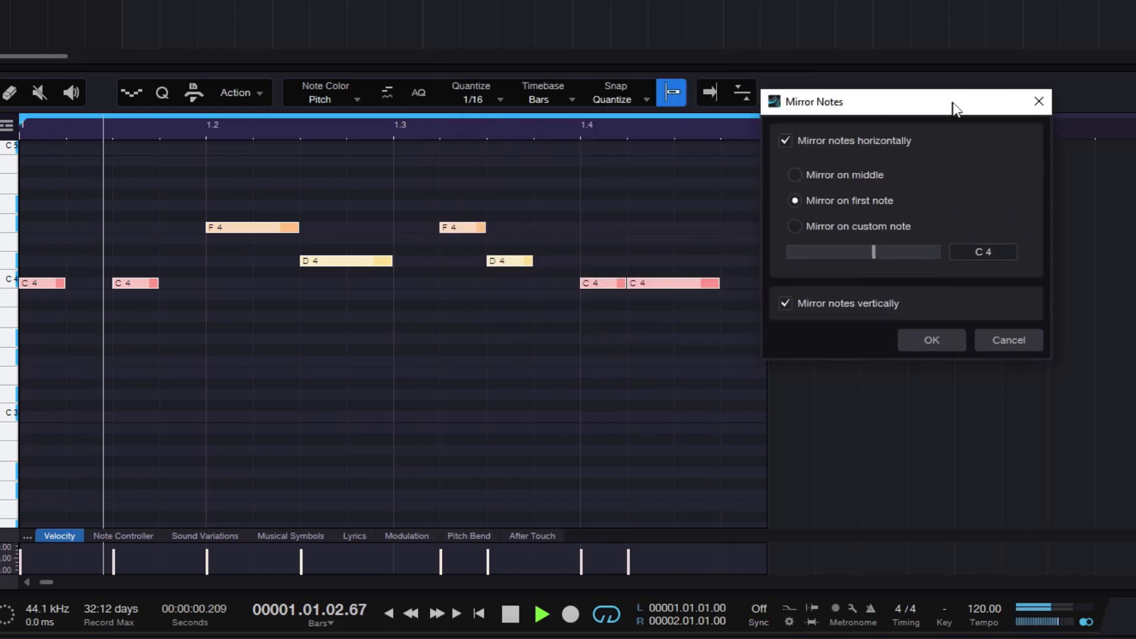
click(841, 308)
click(933, 340)
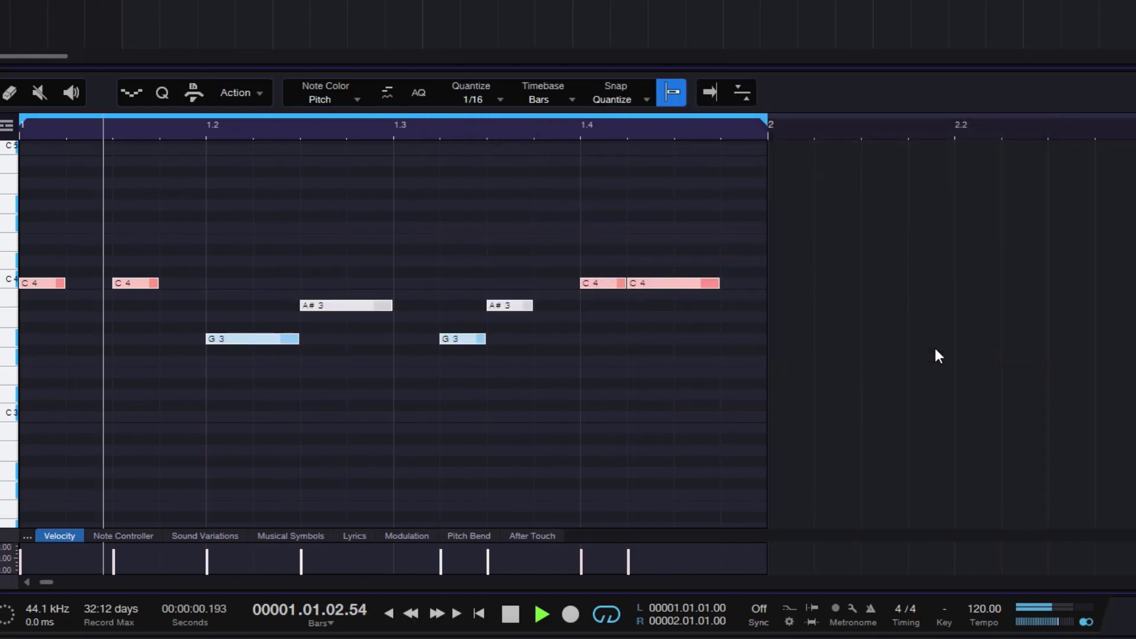
click(553, 371)
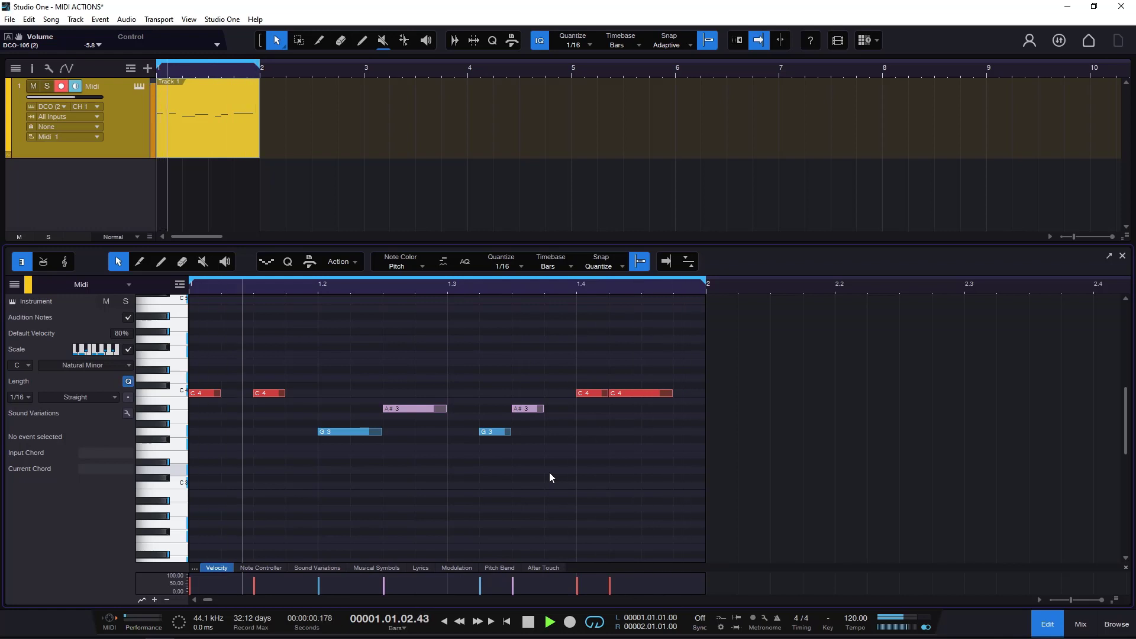
Step: Stop playback, select all the notes, and review the list of available note actions
key(space)
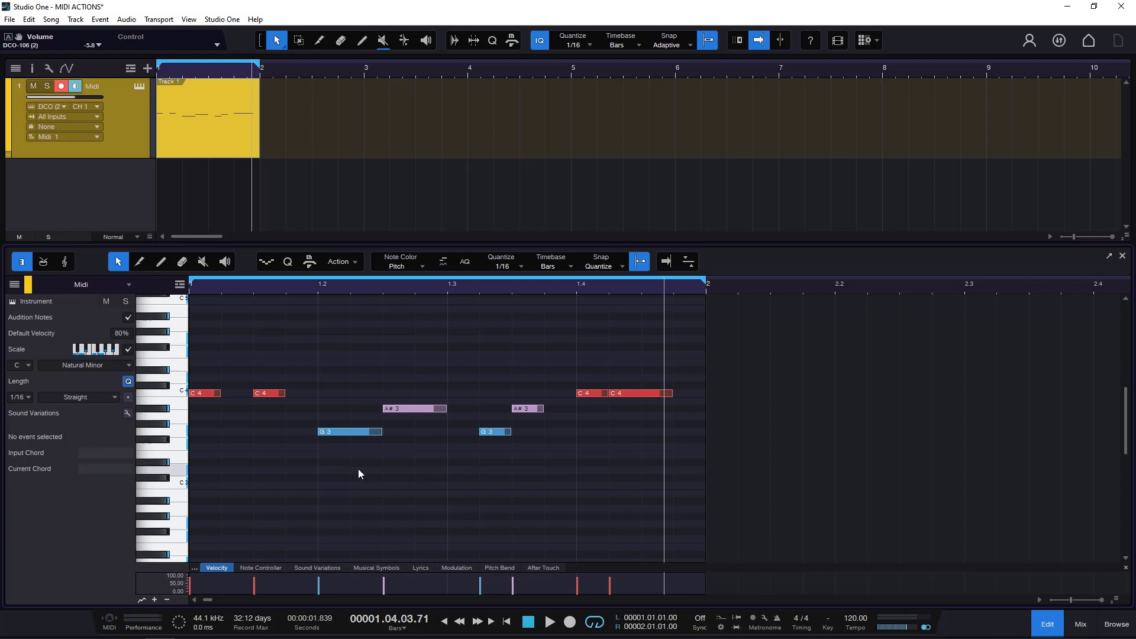
mouse_move(616, 398)
drag(207, 353, 591, 438)
click(348, 262)
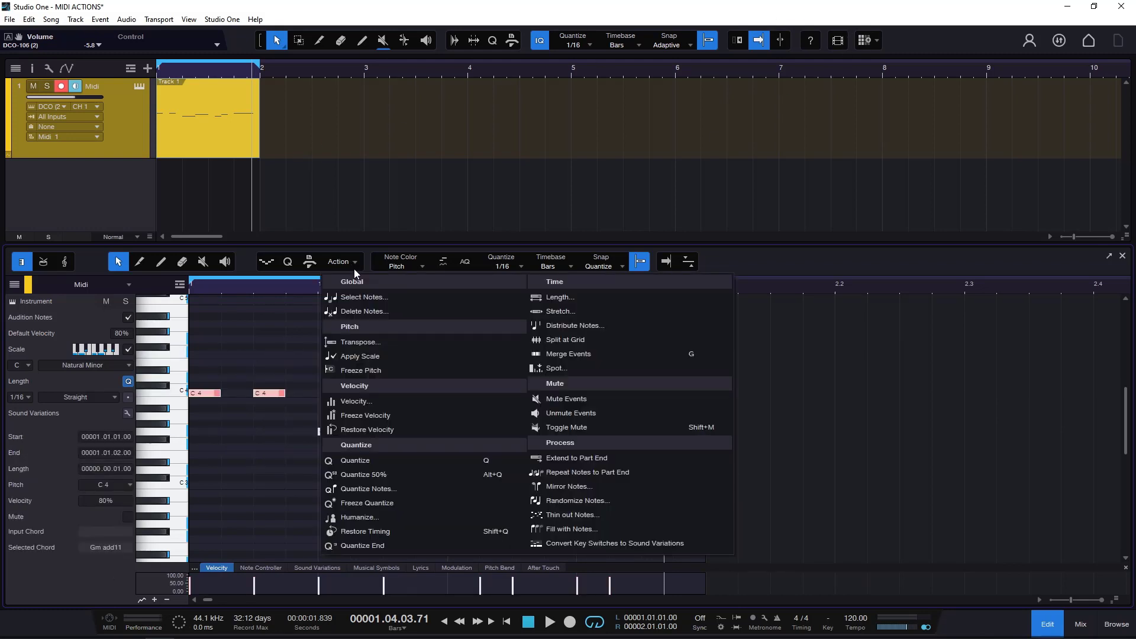
click(601, 528)
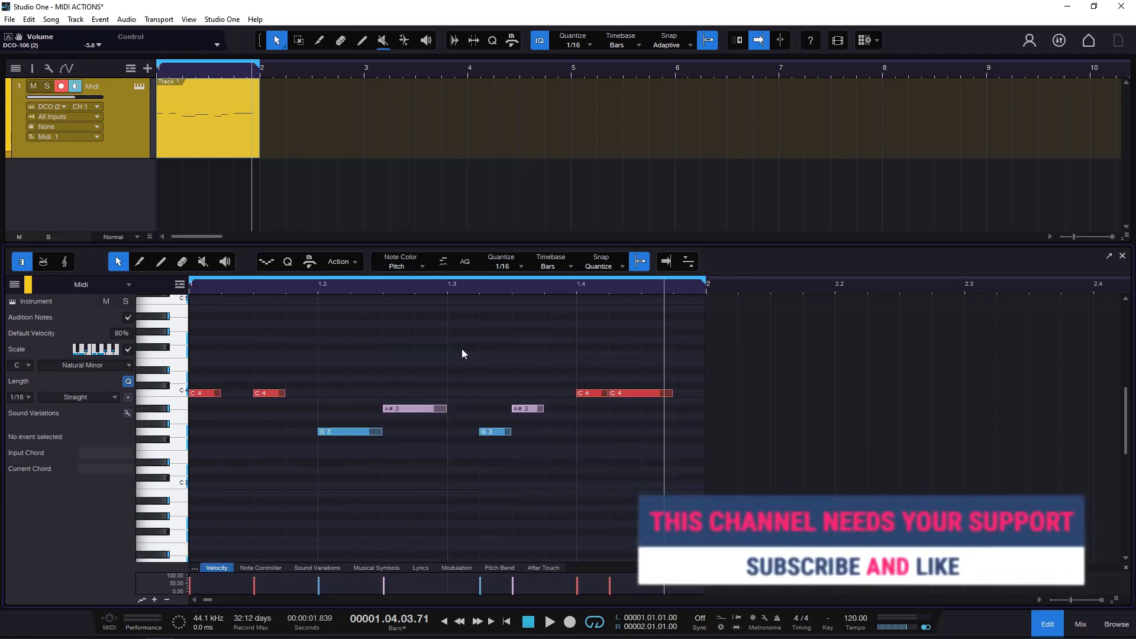